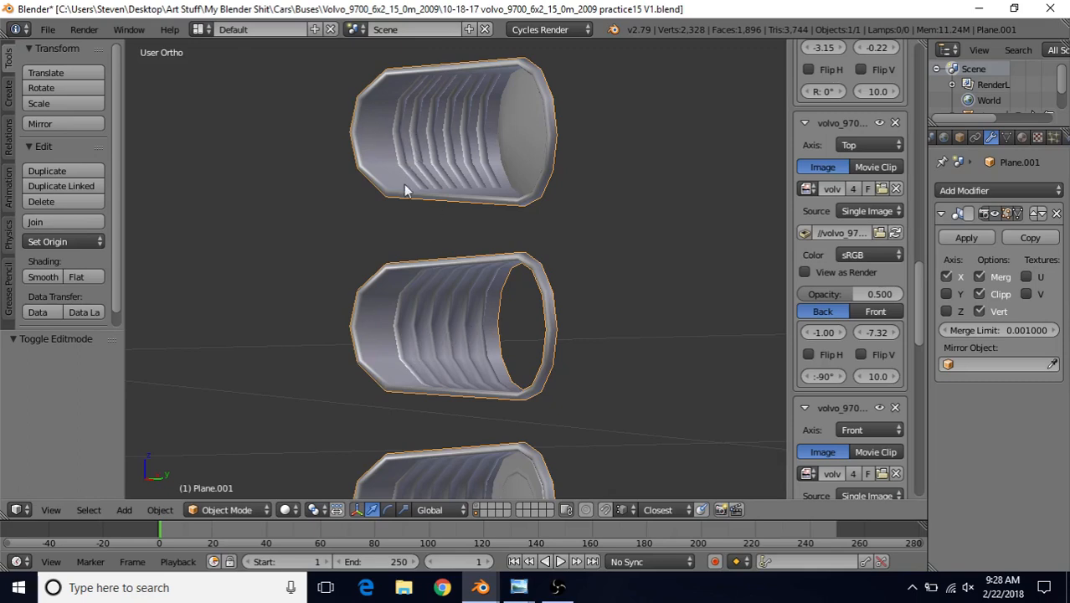
Step: Inspect the ribbed interior of the open light housing in both mesh editing and shaded display
key("Tab")
scroll(414, 358, "up", 4)
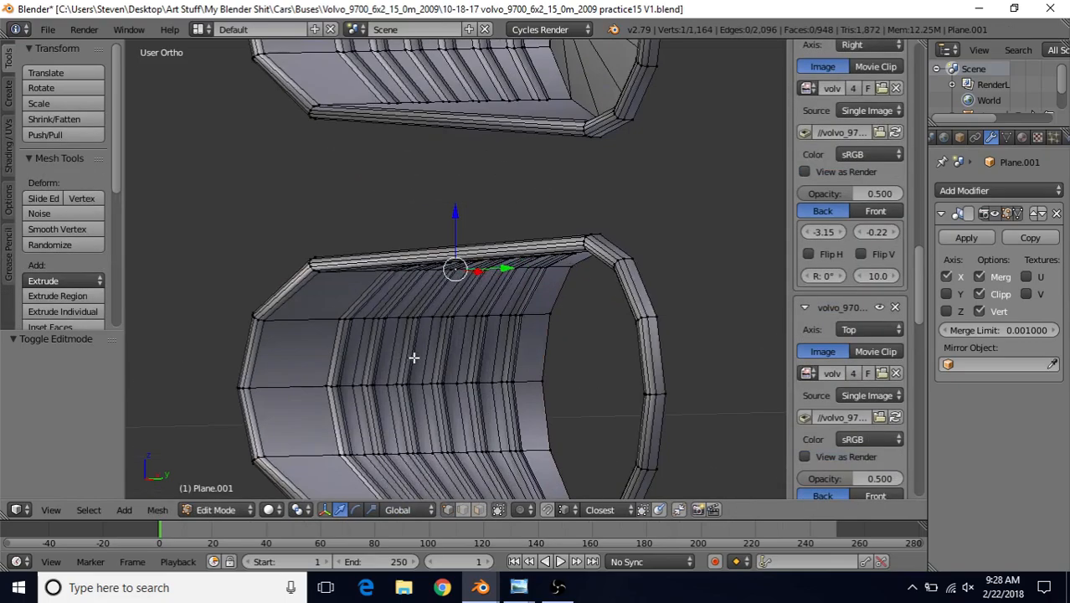
middle_click_drag(412, 354, 378, 315)
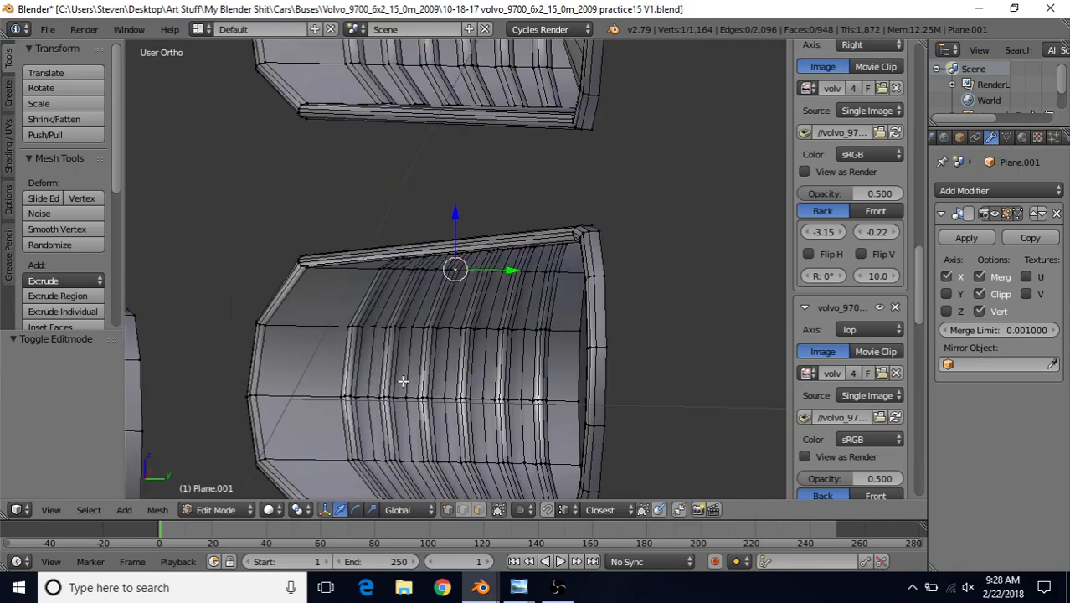
scroll(402, 352, "down", 2)
middle_click_drag(447, 346, 560, 359)
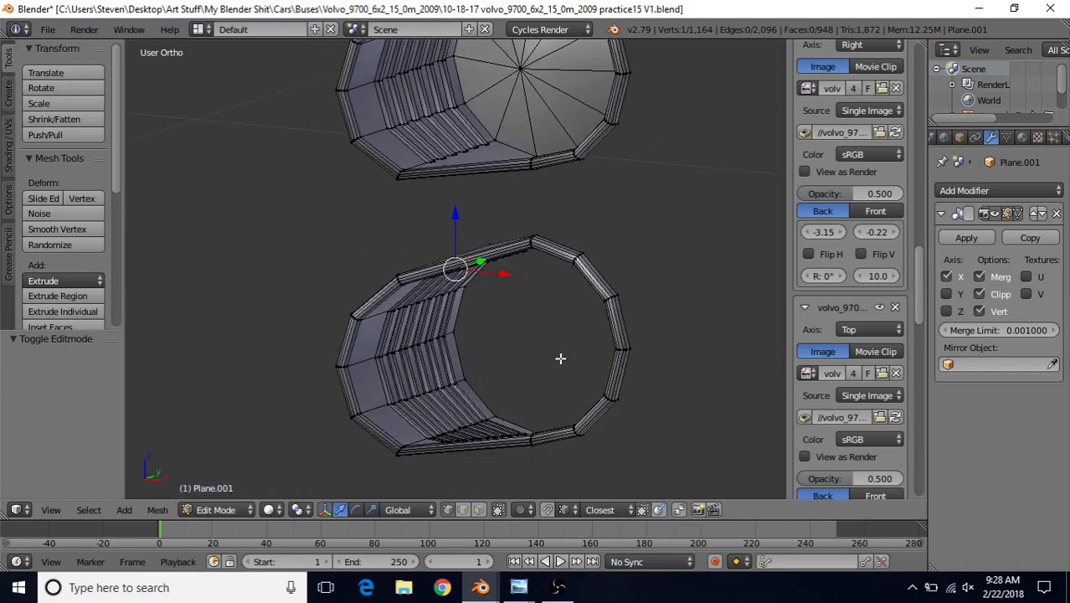
key("Tab")
middle_click_drag(636, 383, 411, 318)
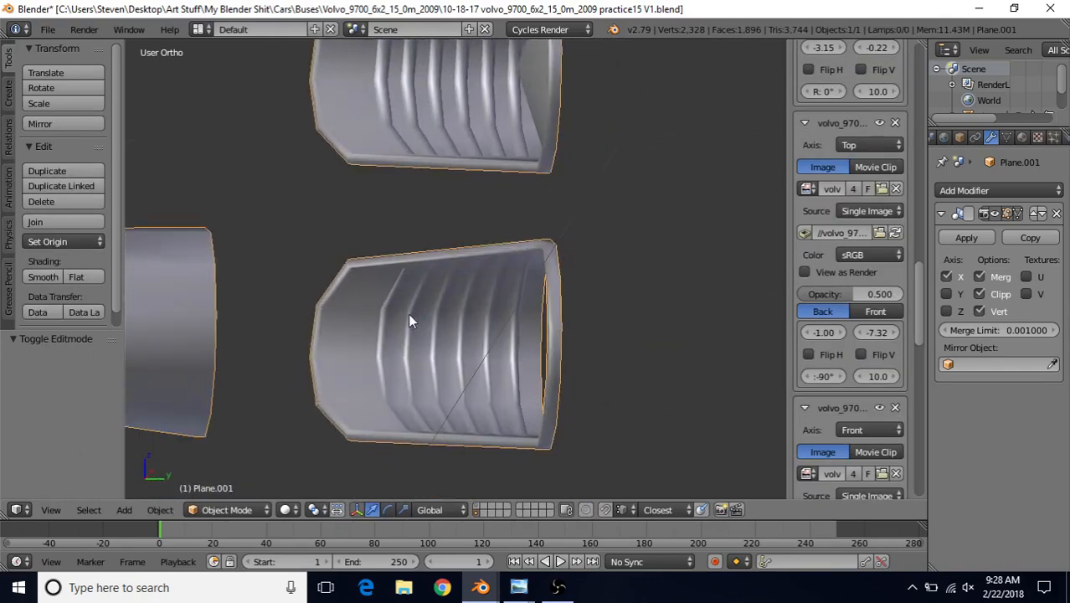
scroll(408, 351, "down", 2)
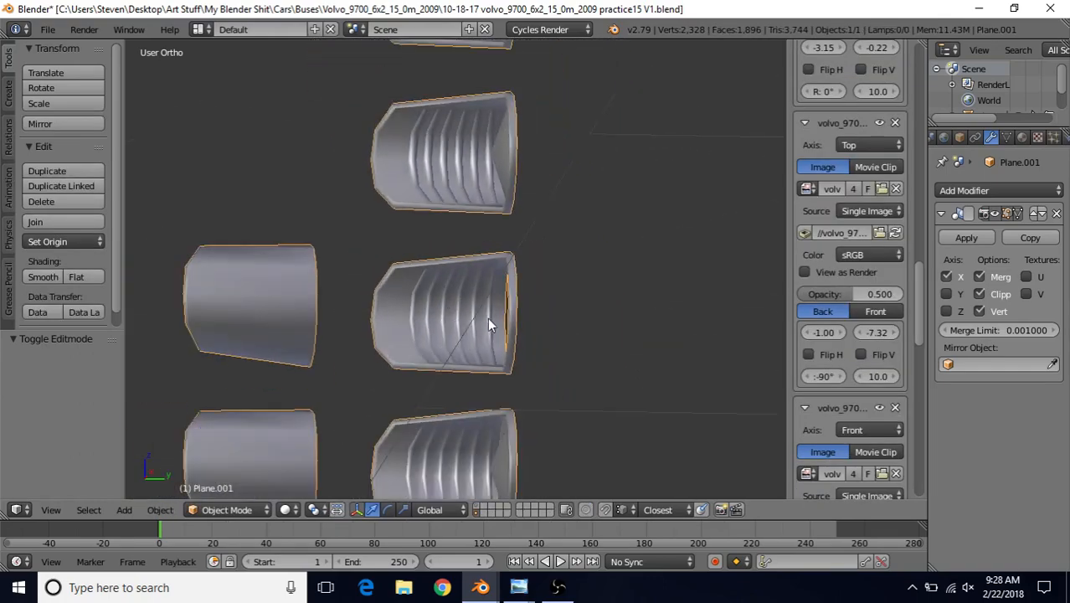
middle_click_drag(474, 167, 501, 225)
scroll(501, 220, "up", 1)
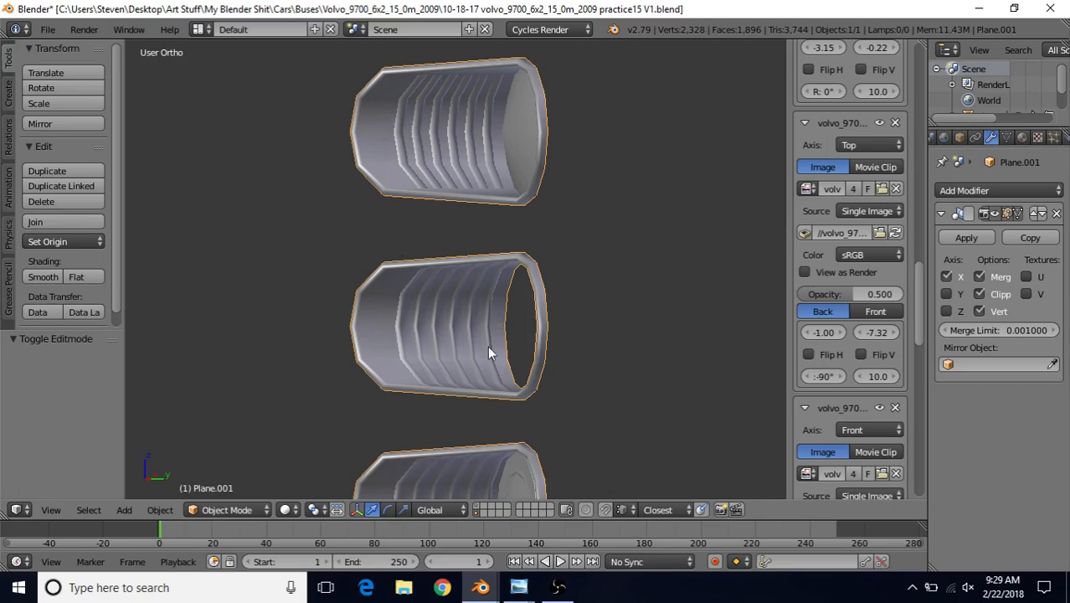
Step: Deselect the whole mesh and compare the four stacked light housings from several angles in mesh and shaded display
scroll(428, 303, "down", 3)
middle_click_drag(428, 303, 494, 285)
key("Tab")
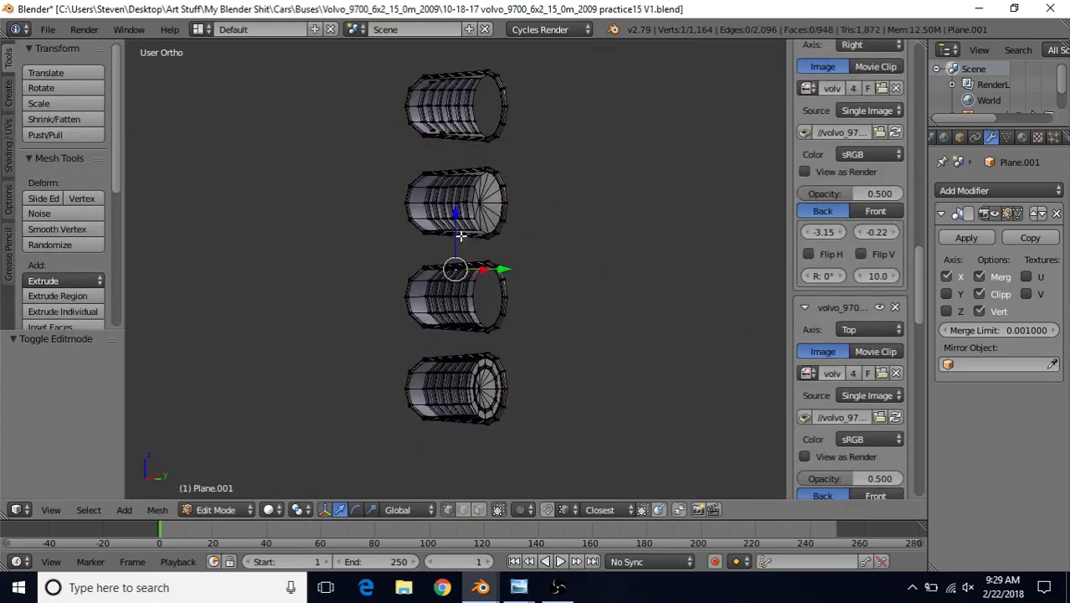
scroll(459, 242, "up", 3)
key("a")
middle_click_drag(452, 232, 258, 256)
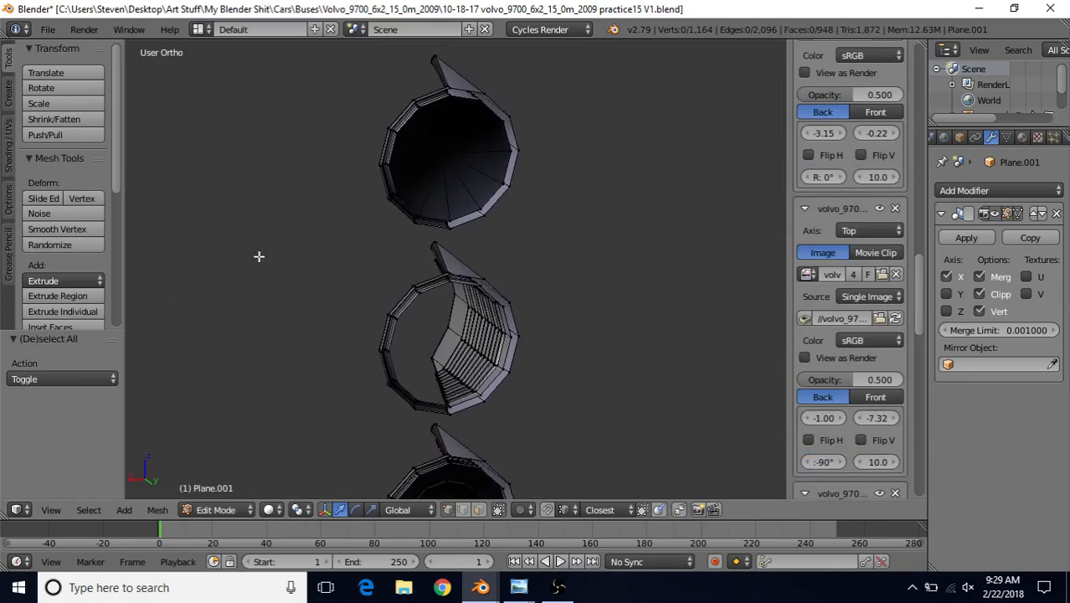
middle_click_drag(401, 189, 552, 172)
scroll(531, 236, "down", 2)
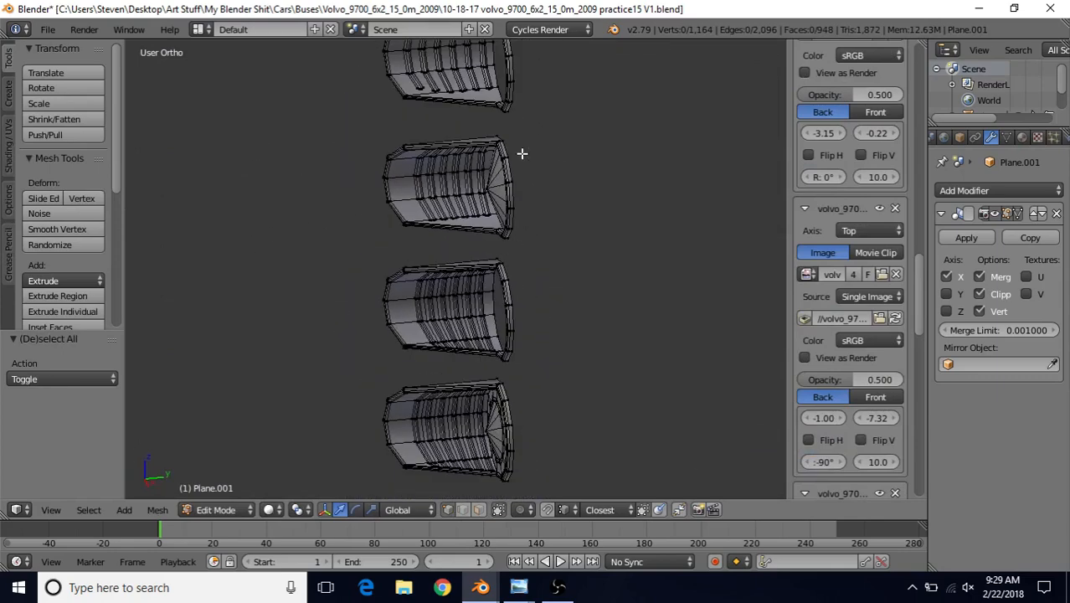
key("Tab")
middle_click_drag(480, 228, 473, 144)
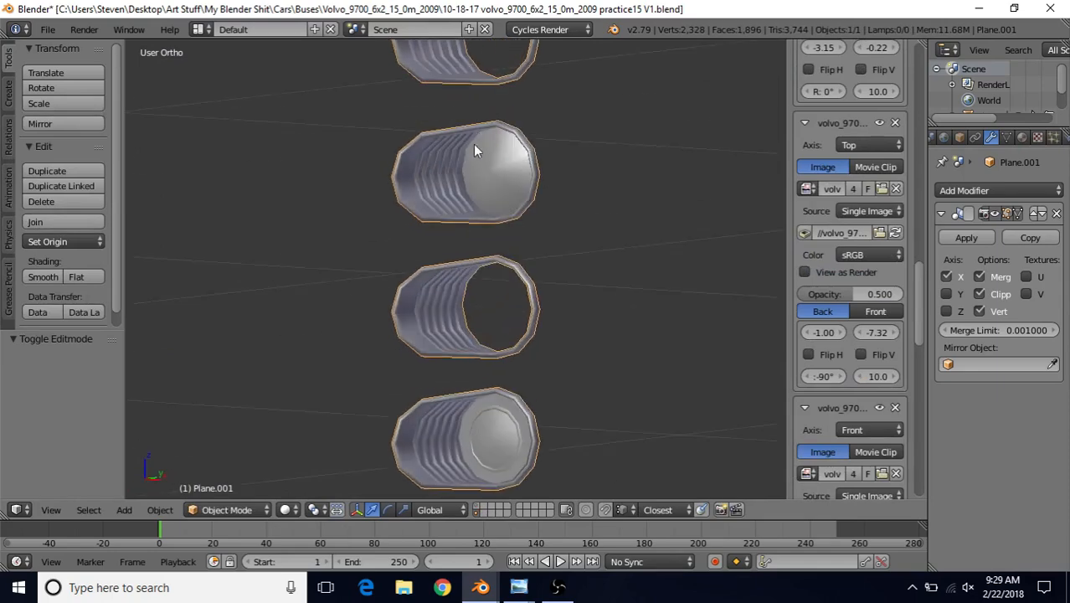
middle_click_drag(549, 251, 405, 244)
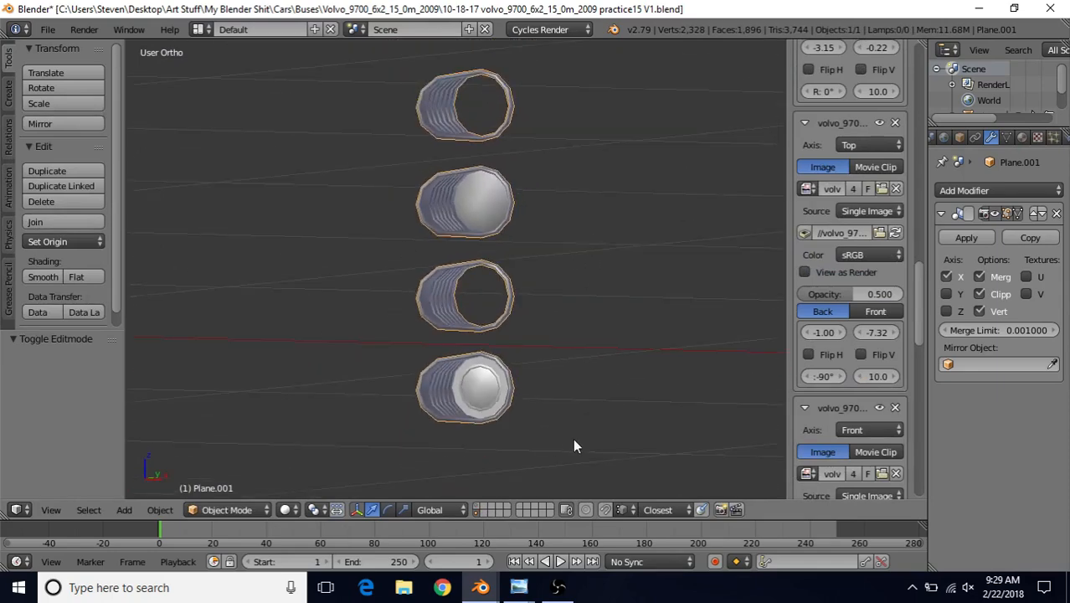
Step: Switch to Windows Photo Viewer, study the three round tail lamps on the Volvo 9700, and return to the practice model in Blender
mouse_move(520, 587)
left_click(609, 519)
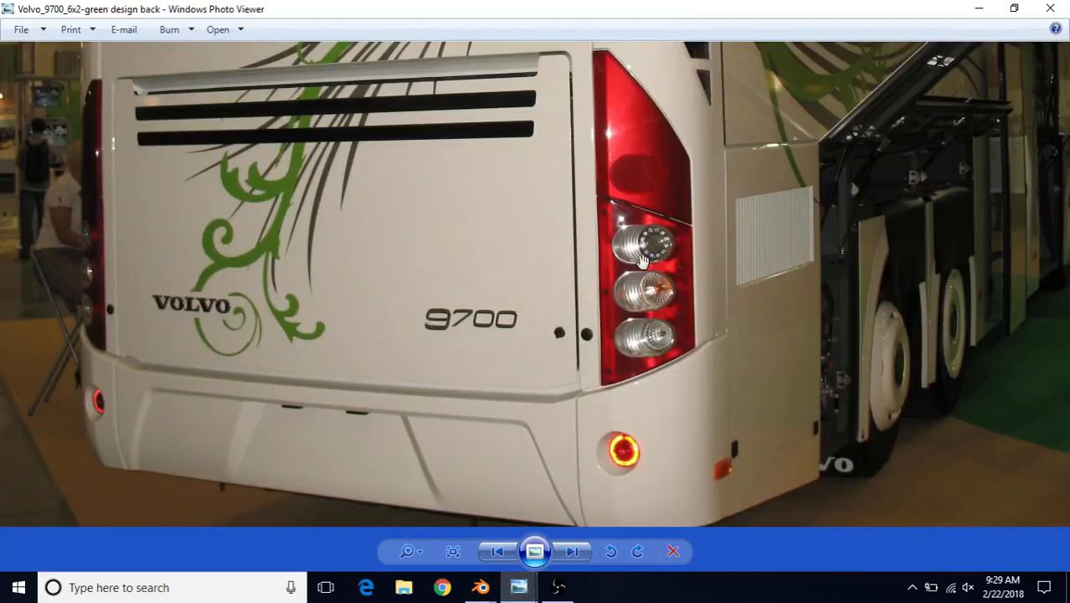
scroll(618, 337, "up", 2)
left_click_drag(650, 317, 594, 295)
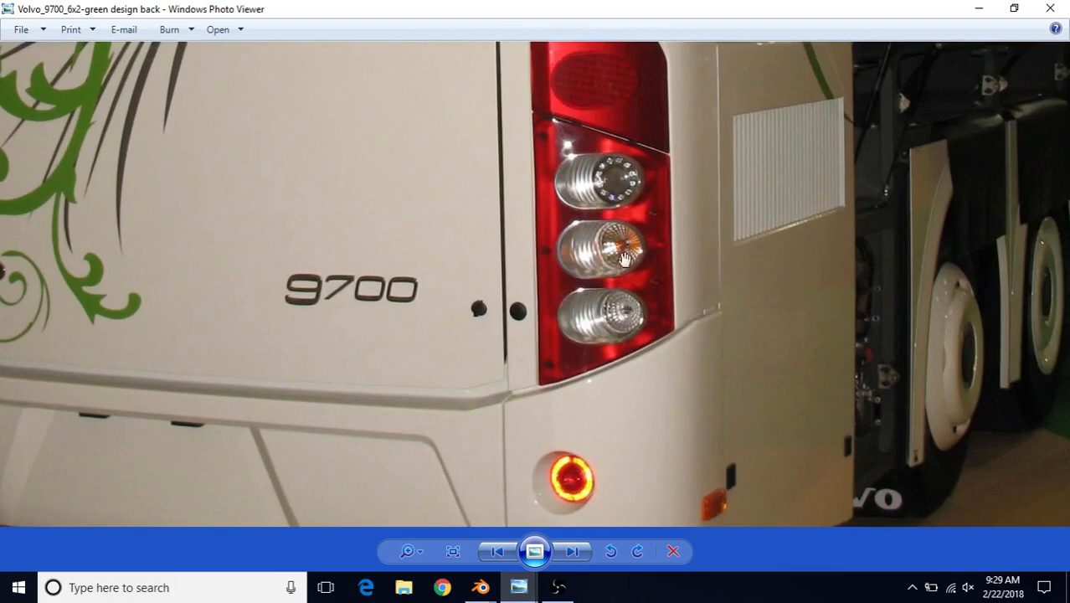
left_click_drag(624, 260, 616, 268)
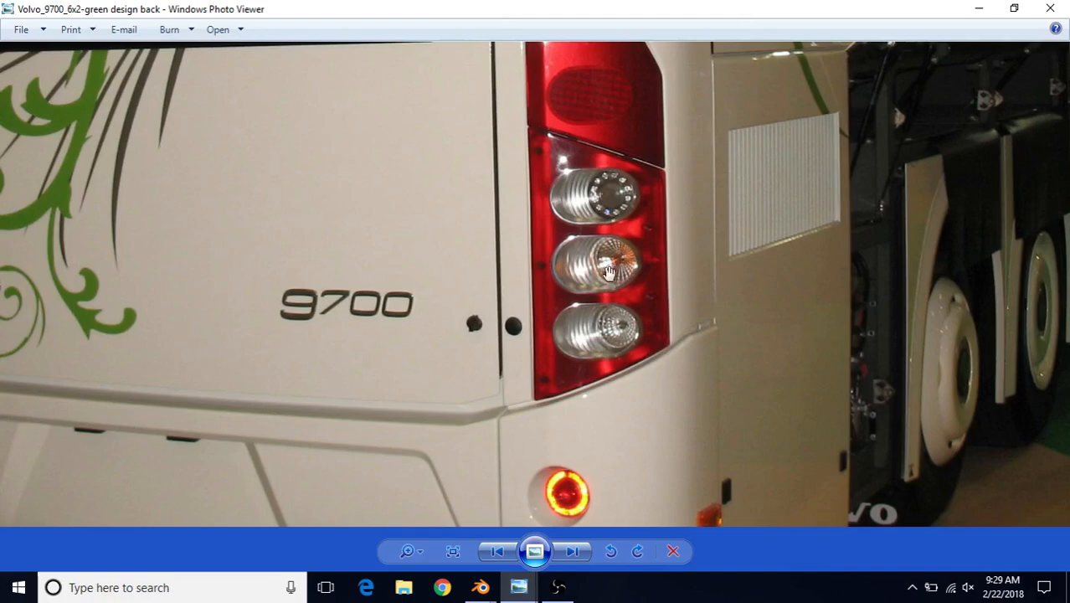
left_click_drag(609, 273, 570, 312)
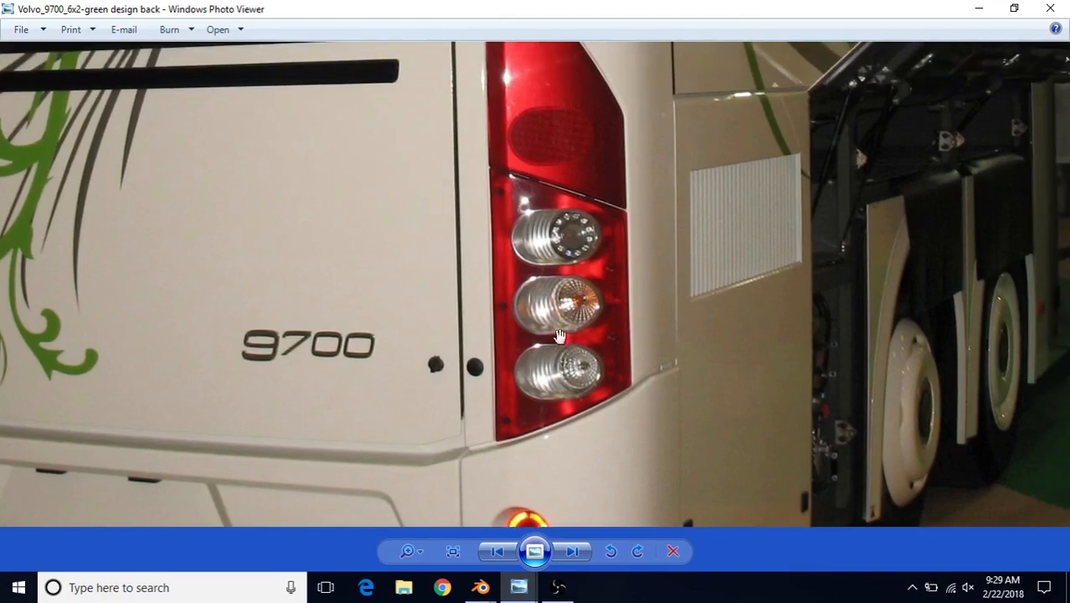
mouse_move(480, 587)
left_click(400, 525)
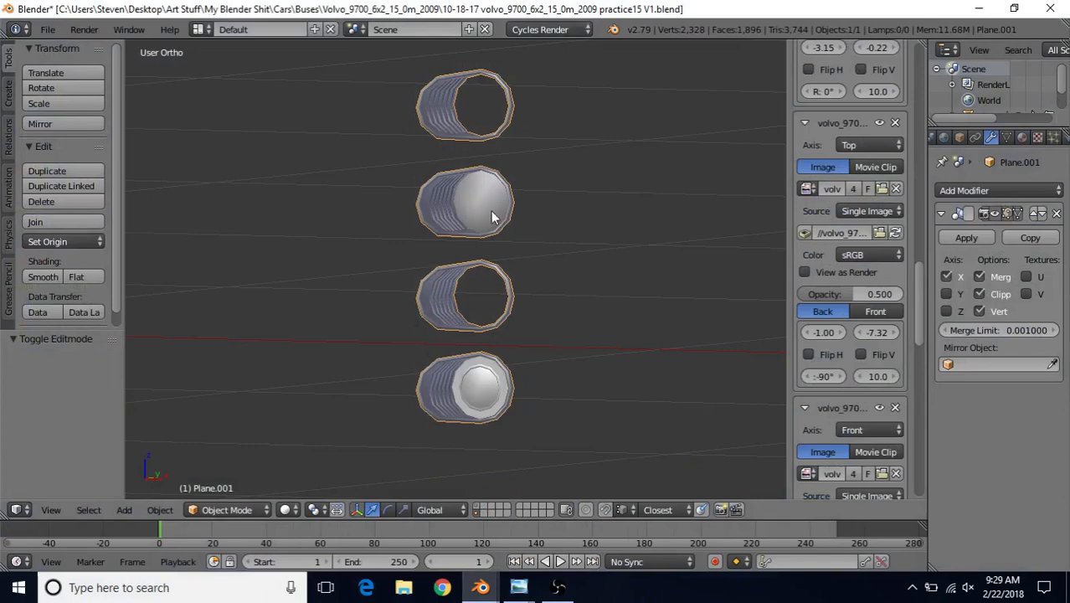
Step: Switch to the rear photo of the bus and examine the round lamp at the rear window's upper corner
mouse_move(518, 587)
left_click(592, 486)
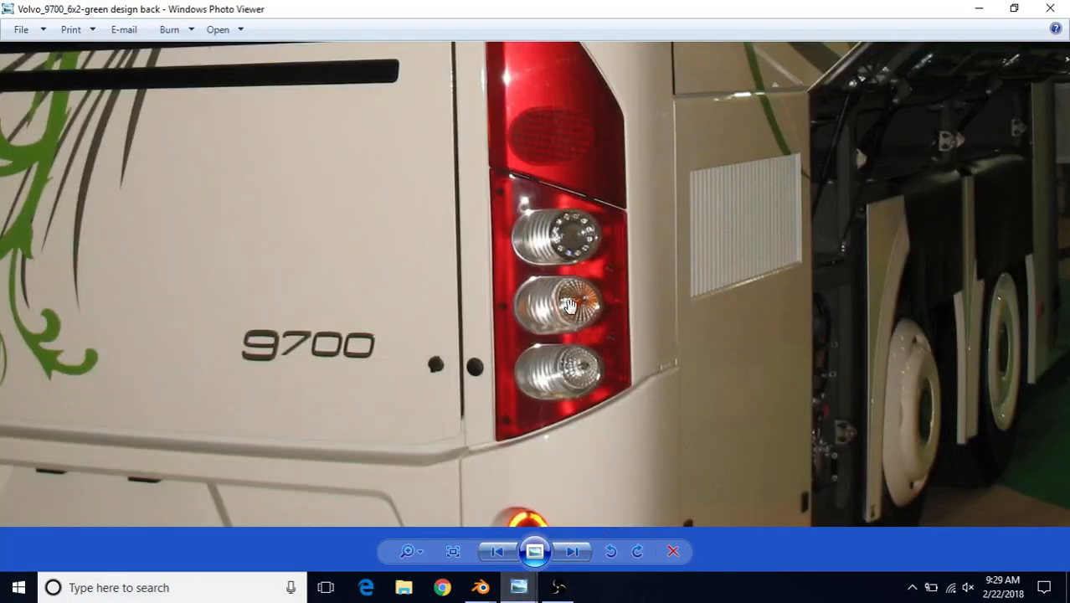
left_click_drag(571, 240, 476, 463)
left_click_drag(488, 210, 620, 416)
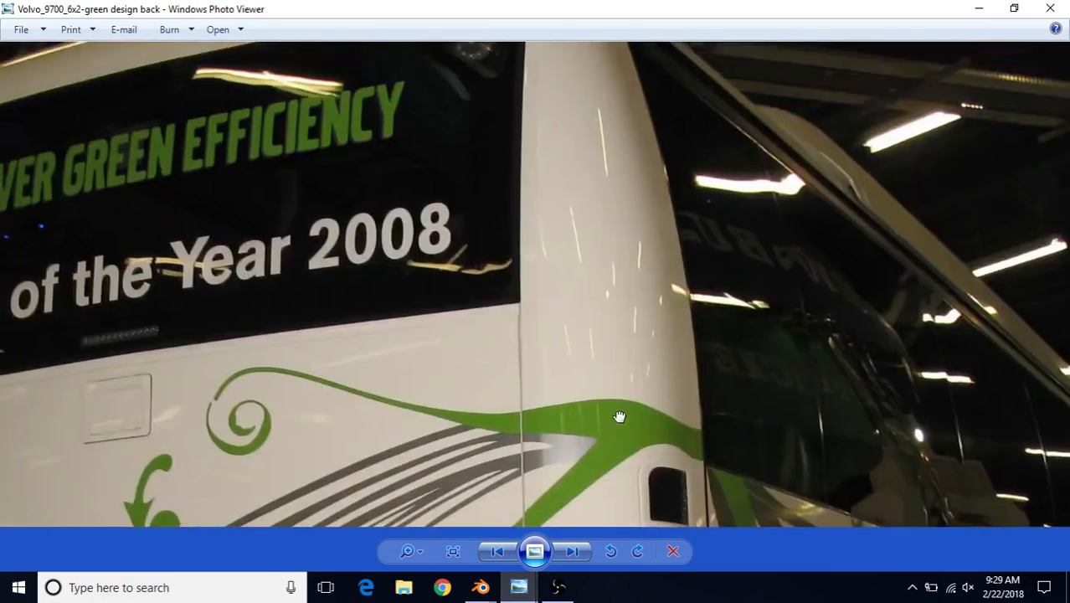
left_click_drag(468, 82, 529, 183)
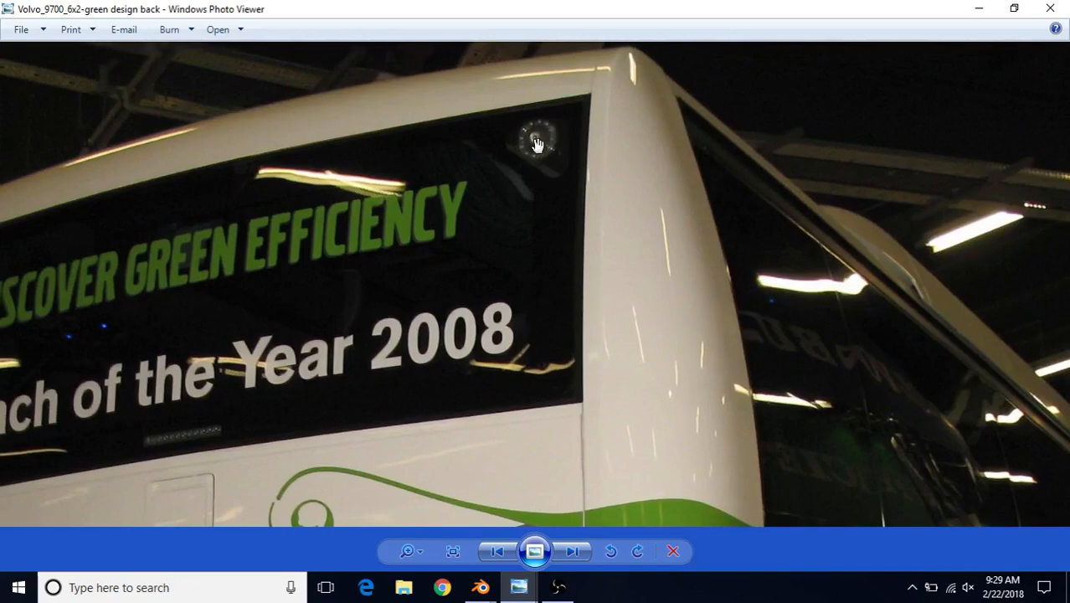
left_click_drag(578, 322, 575, 167)
left_click_drag(614, 469, 595, 260)
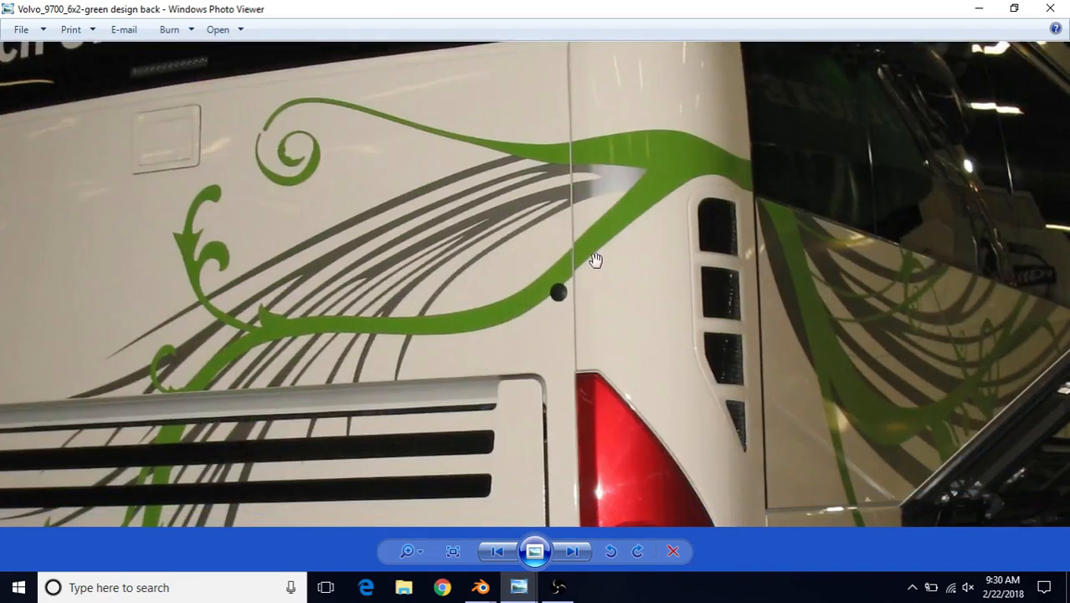
left_click_drag(584, 219, 629, 489)
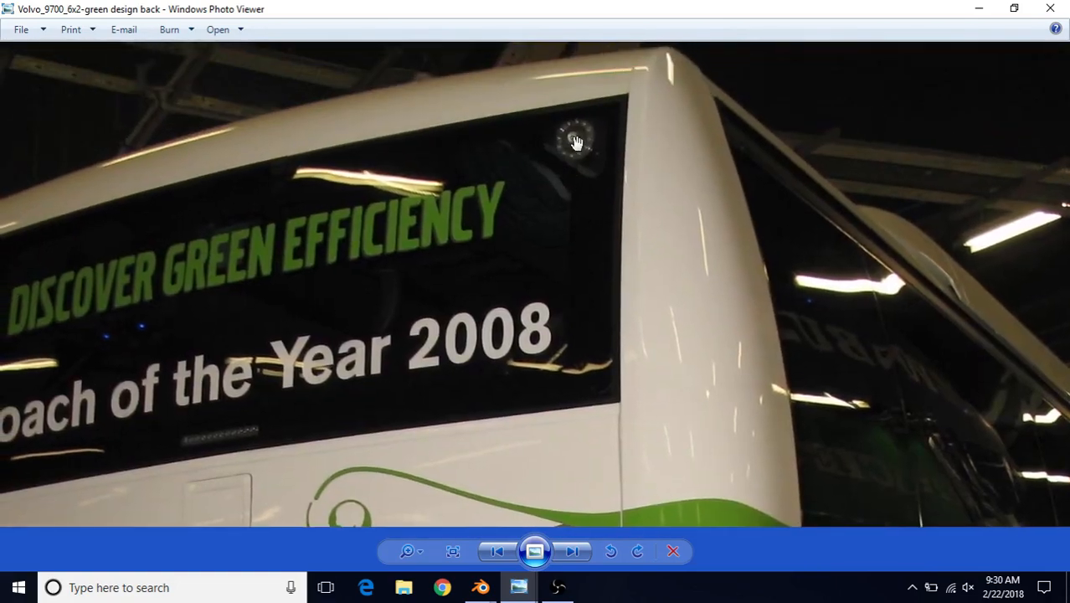
Step: Examine the tail light cluster in the photo, focusing on its three ribbed round lamps
left_click_drag(634, 367, 629, 178)
left_click_drag(632, 402, 609, 170)
left_click_drag(615, 436, 590, 237)
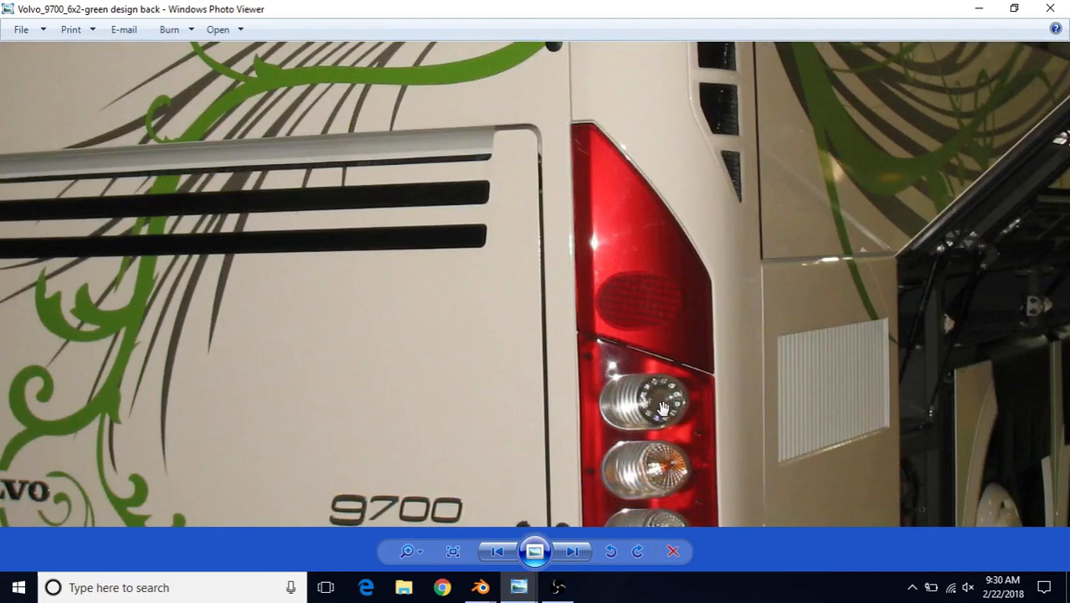
left_click_drag(640, 419, 623, 312)
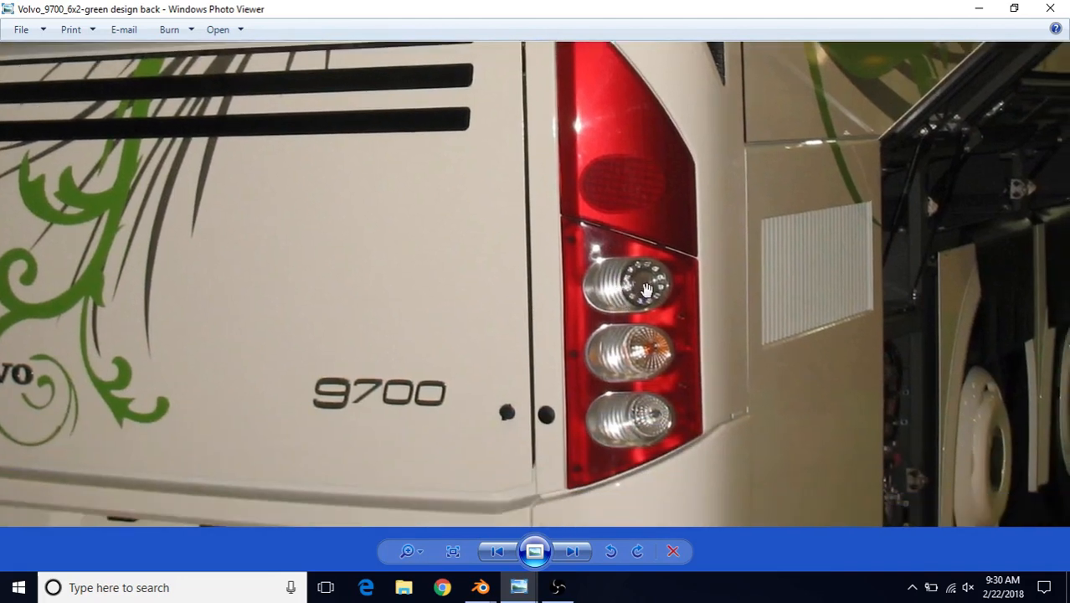
left_click_drag(628, 426, 625, 385)
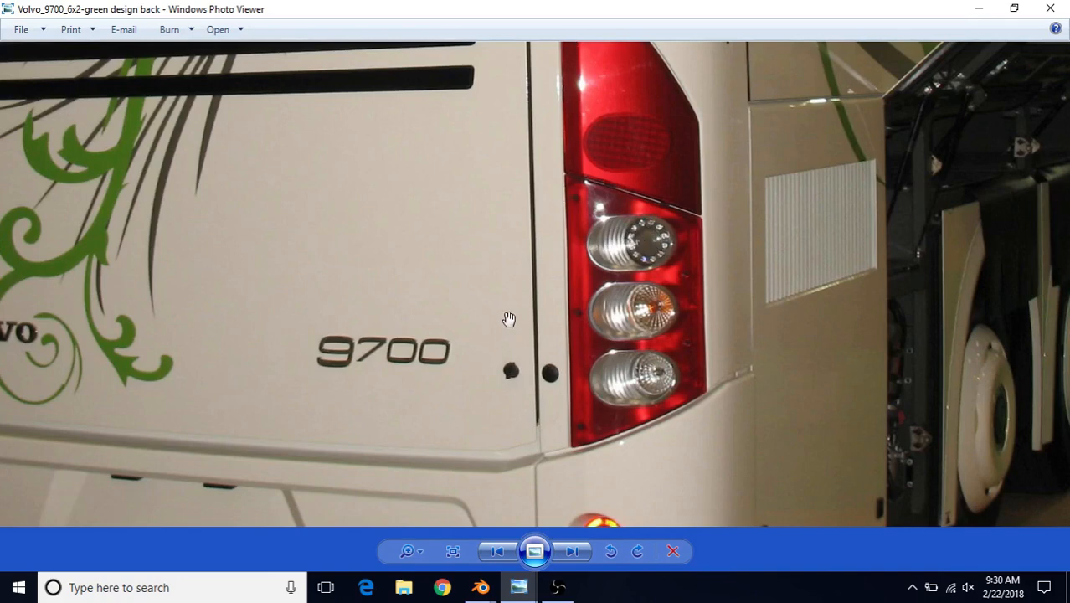
left_click_drag(504, 315, 489, 318)
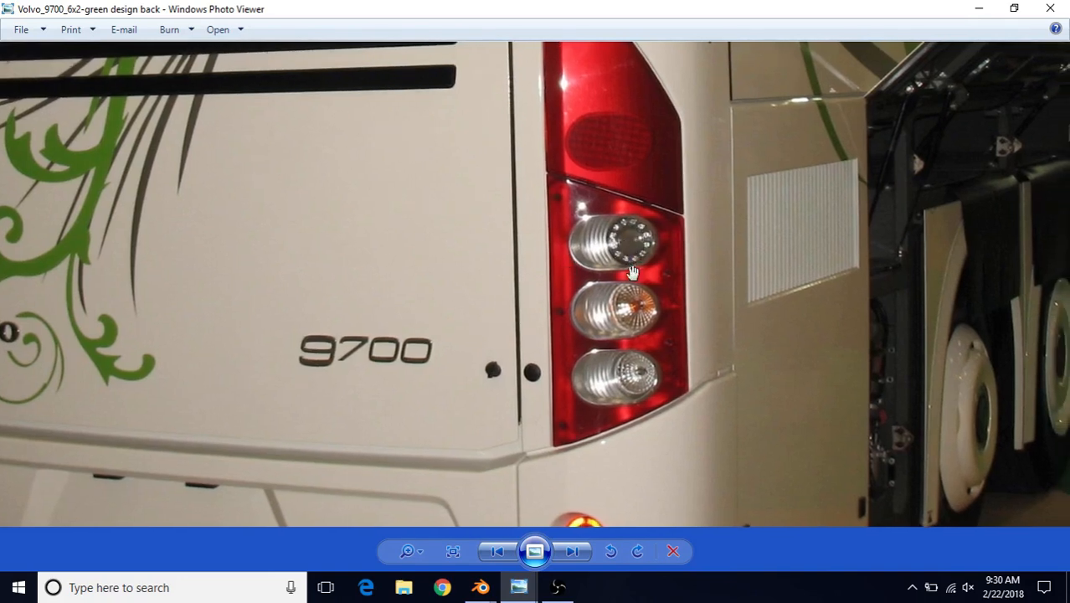
Step: Switch back to the practice model in Blender and inspect the lowest light housing alongside the other three
mouse_move(481, 591)
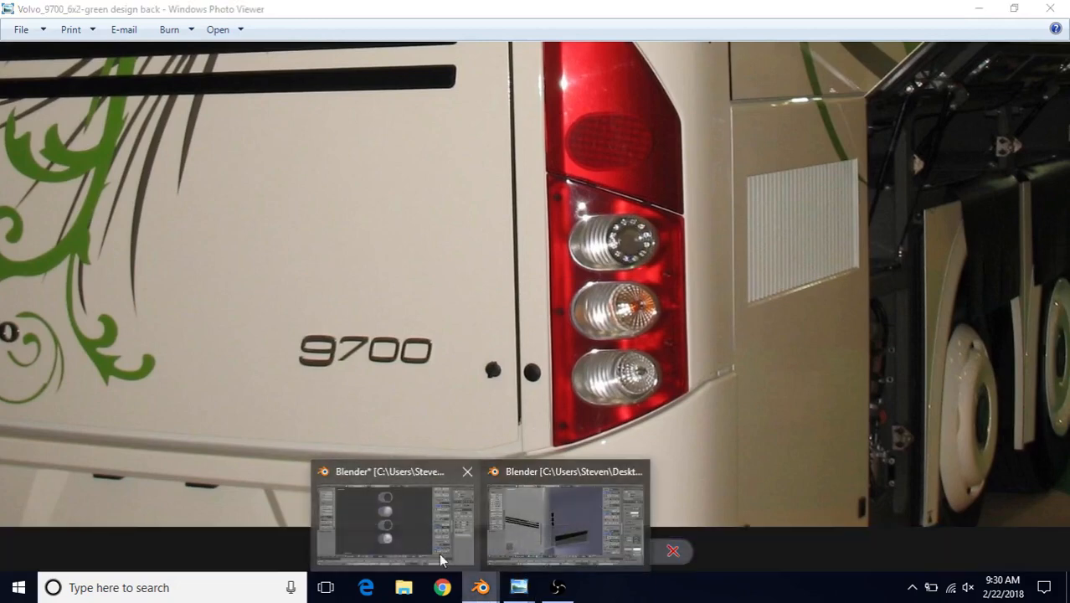
left_click(439, 544)
middle_click_drag(464, 430, 484, 270, "shift")
scroll(484, 270, "up", 4)
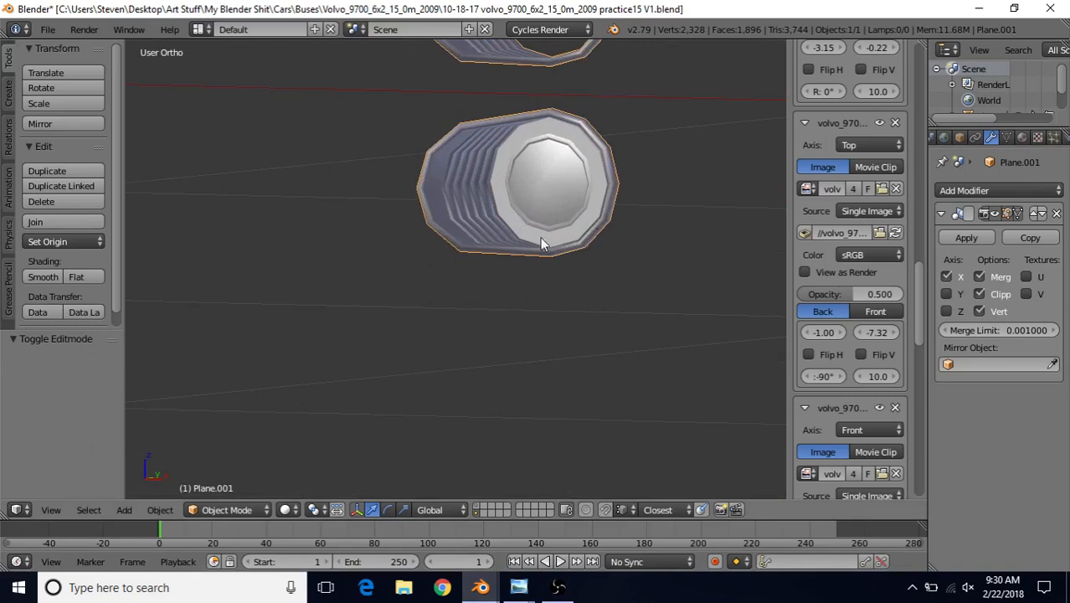
scroll(540, 237, "down", 4)
mouse_move(516, 185)
middle_mouse_down("shift")
mouse_move(506, 254)
mouse_move(534, 205)
mouse_move(523, 188)
middle_mouse_up("shift")
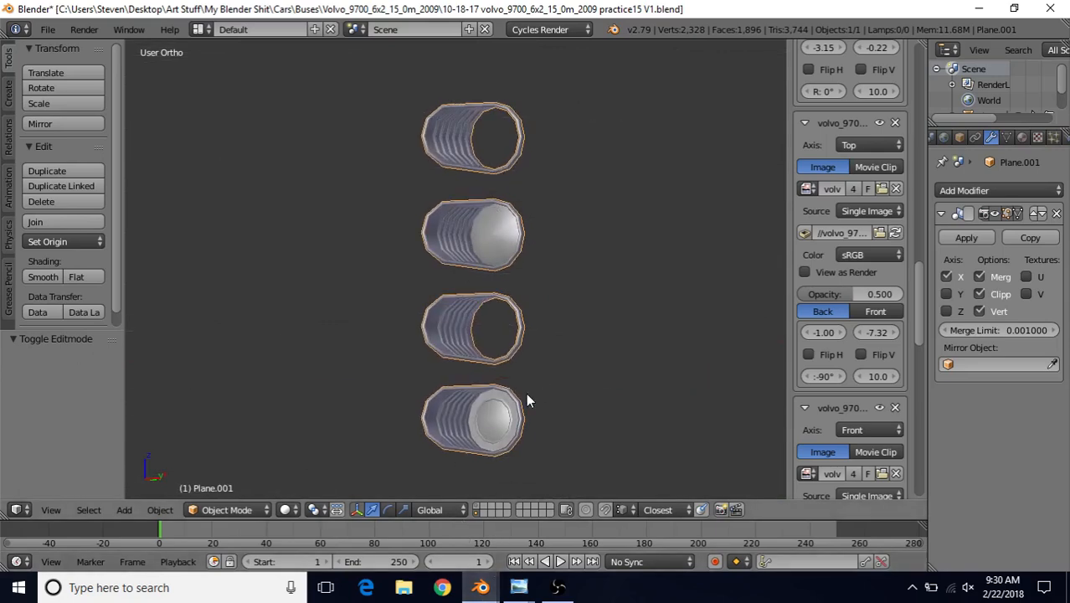
Step: Switch to the 10-20-17 bus file in Blender and add a 12-vertex circle to its mesh, beside the bus body
left_click(536, 511)
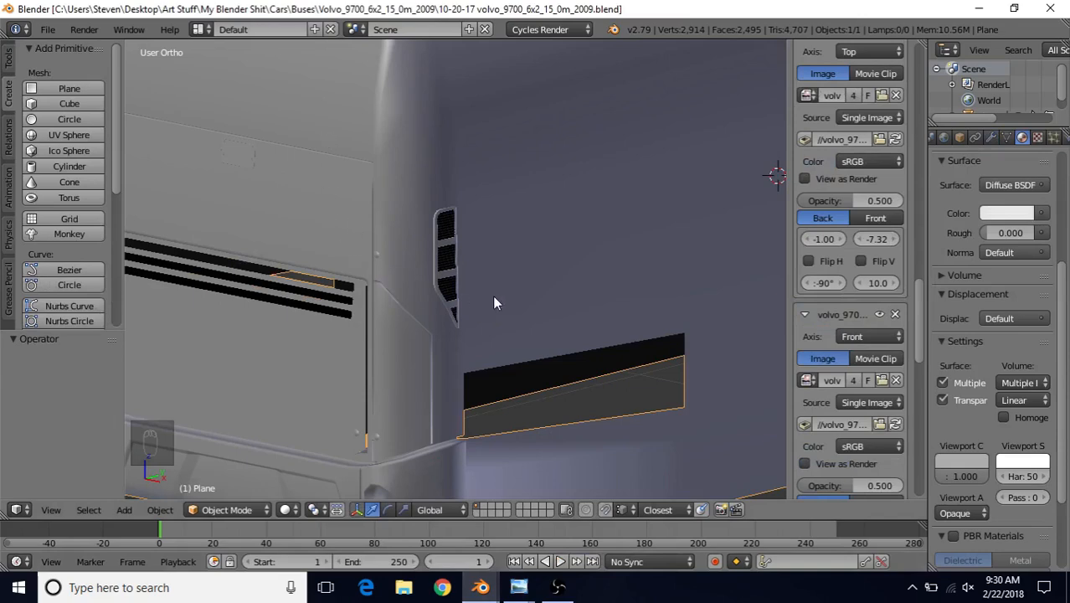
key("Tab")
scroll(414, 372, "down", 5)
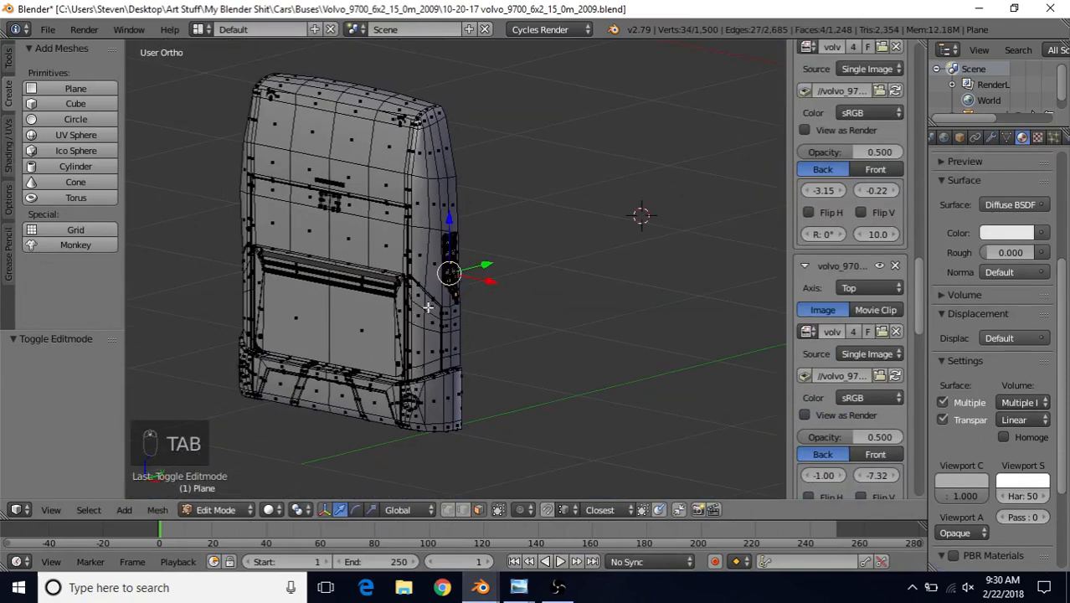
middle_click_drag(428, 307, 633, 287)
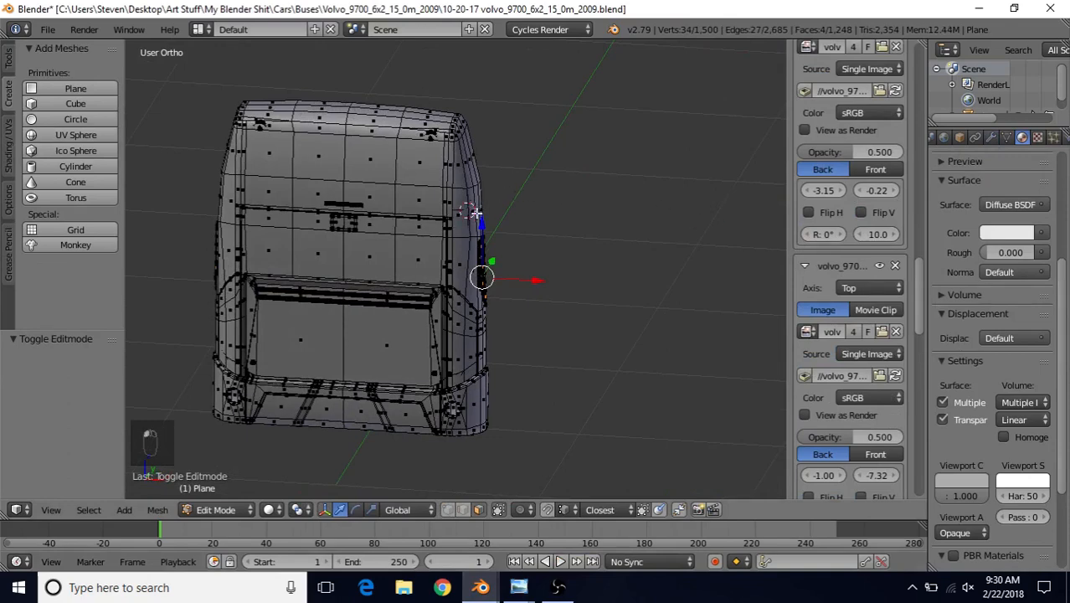
left_click(724, 217)
left_click(55, 121)
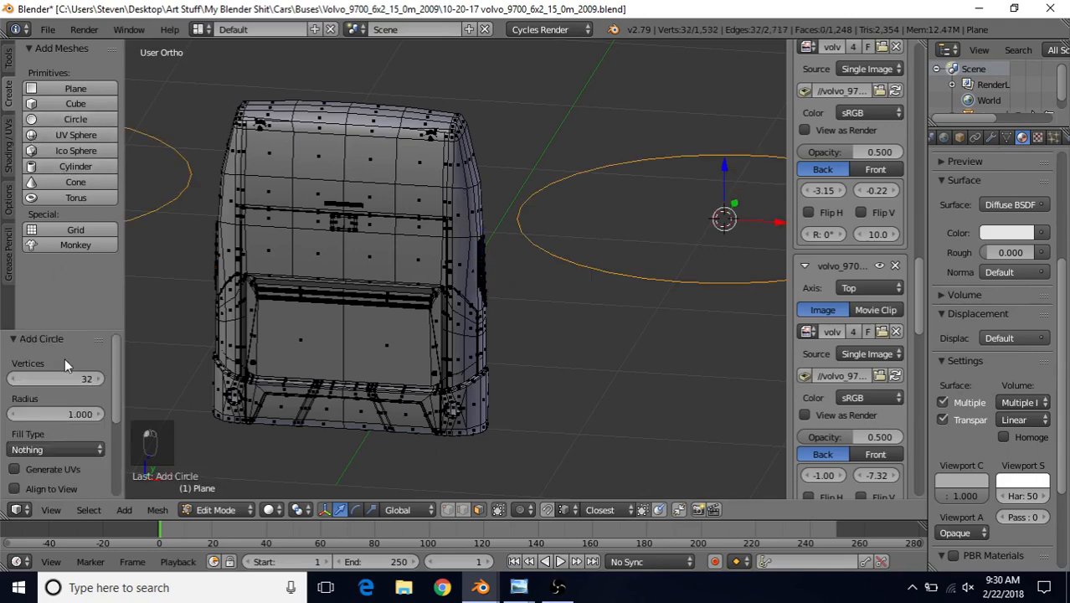
left_click(66, 378)
key("Return")
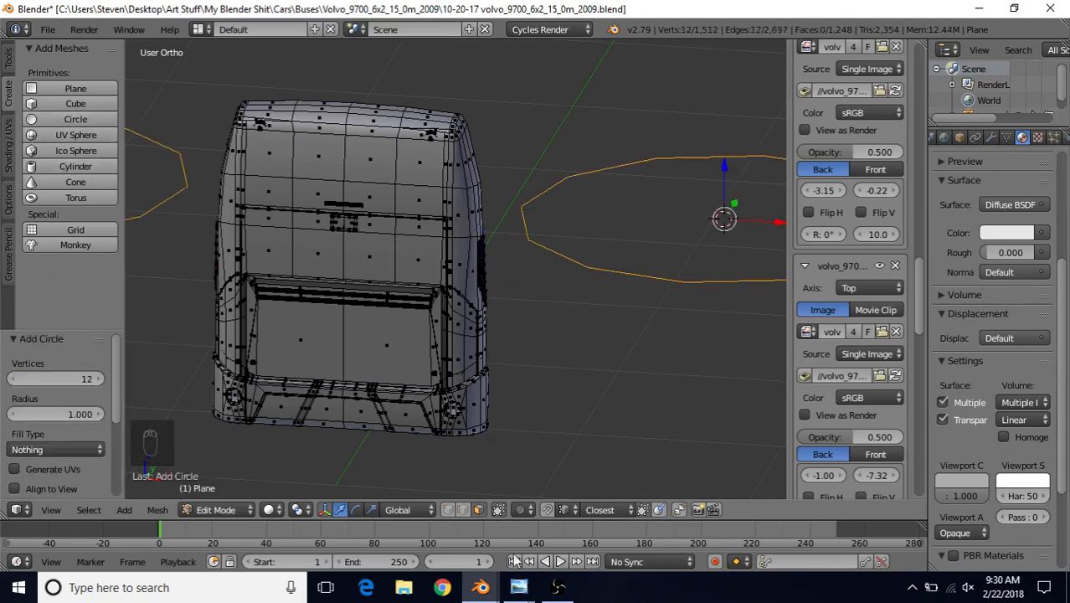
Step: Check the three round lamps in the rear photo, and return to the 10-20-17 bus file in Blender
mouse_move(519, 587)
left_click(578, 537)
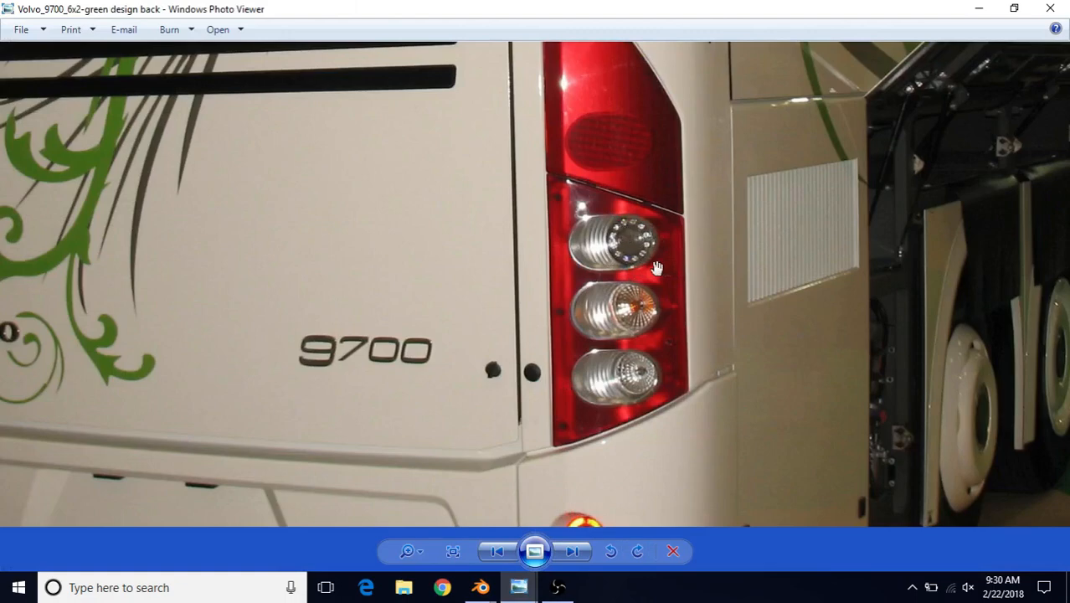
left_click(480, 587)
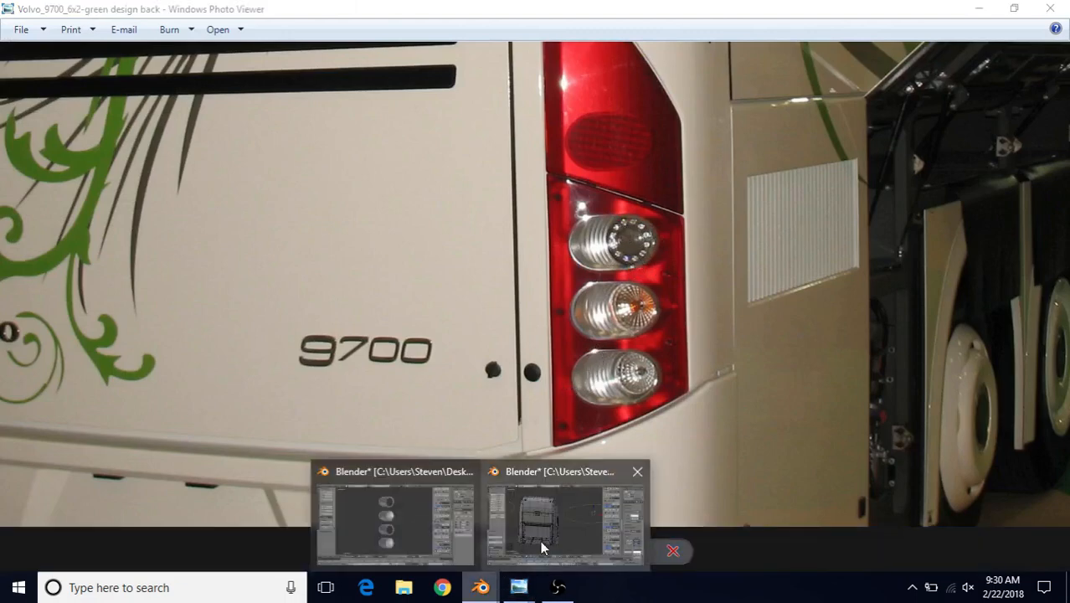
left_click(541, 548)
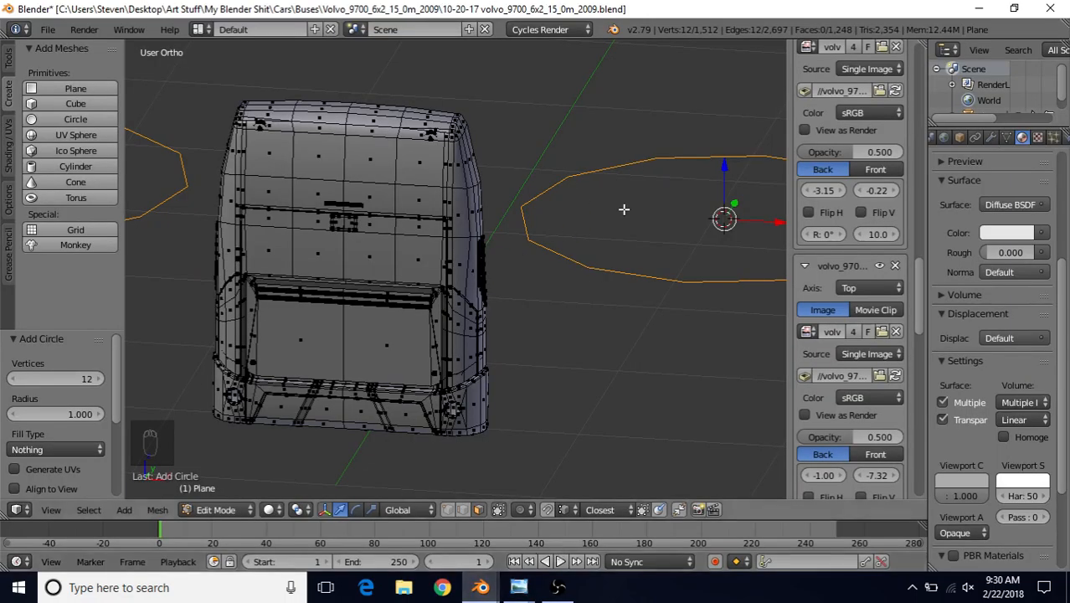
Step: Rotate the new 12-vertex circle 90° about the X axis so it stands upright
key("r")
key("x")
key("9")
key("0")
key("Return")
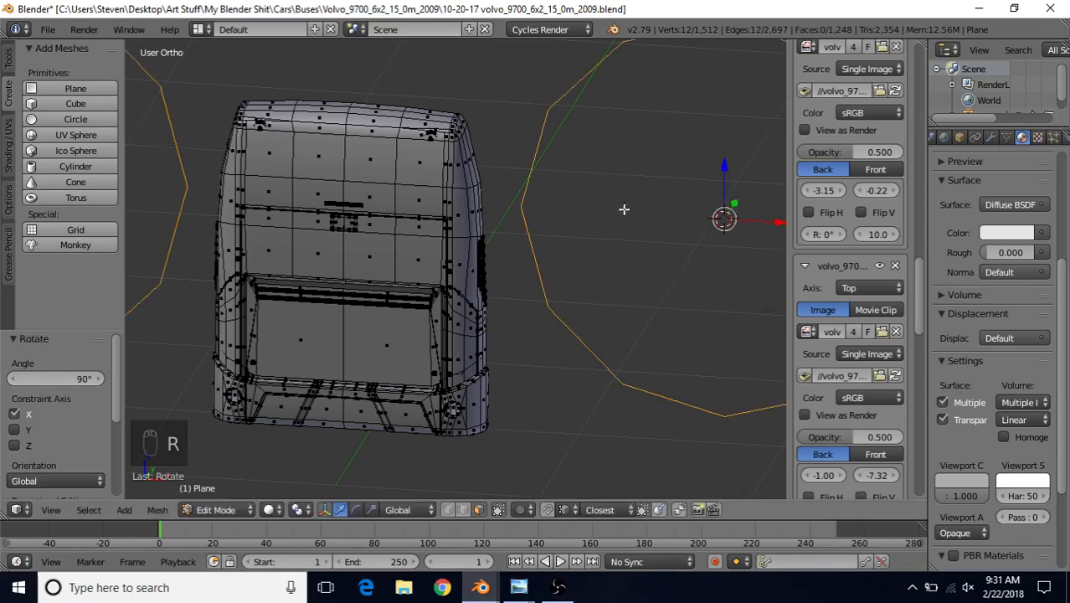
Step: Hide the tool shelf and the properties region to enlarge the 3D view
scroll(555, 242, "down", 2)
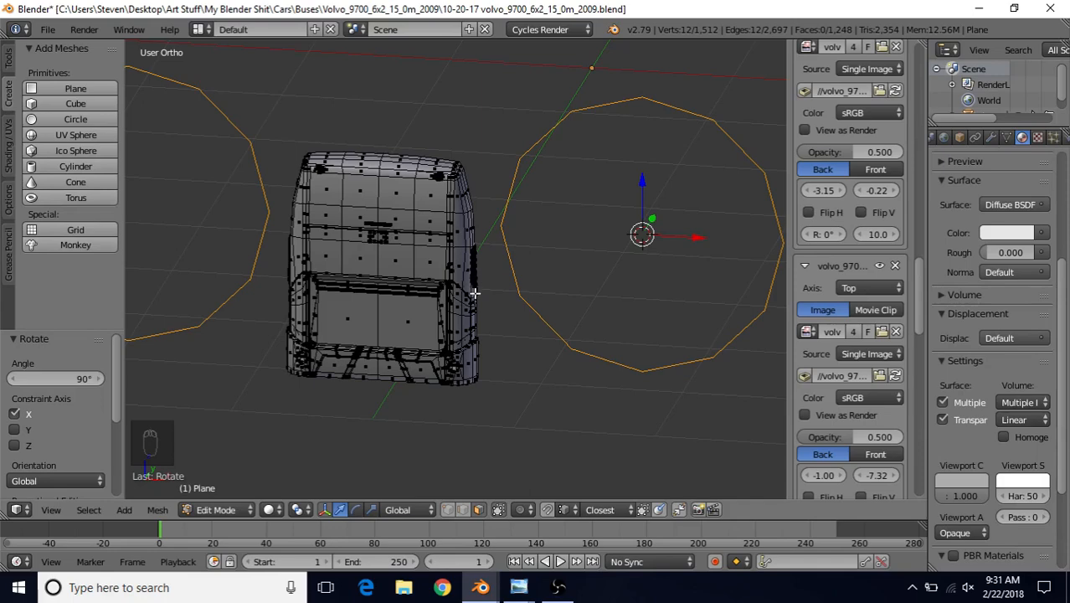
key("t")
key("n")
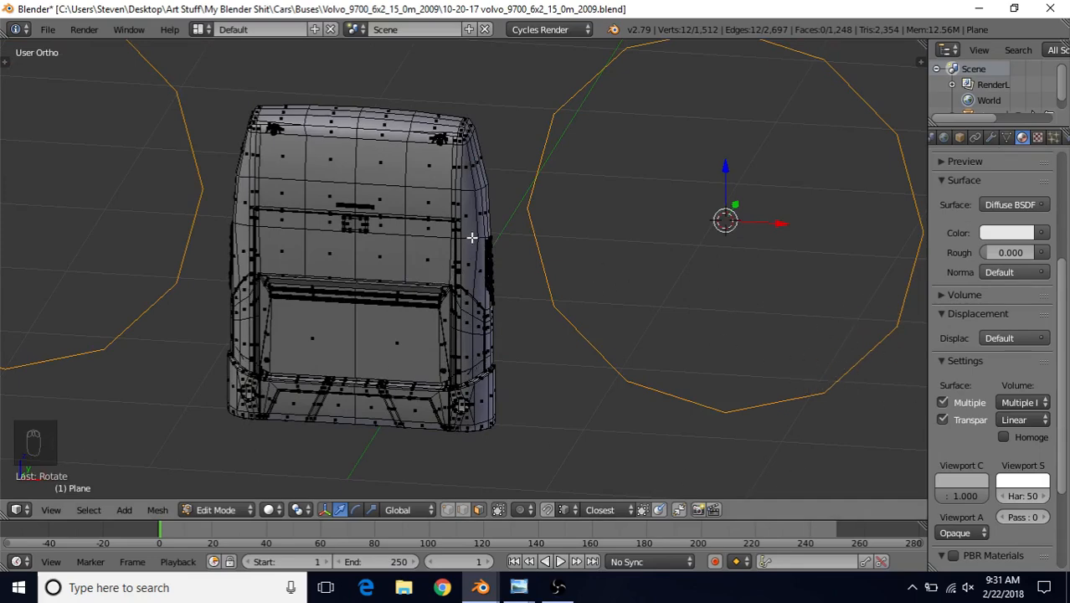
key("t")
key("n")
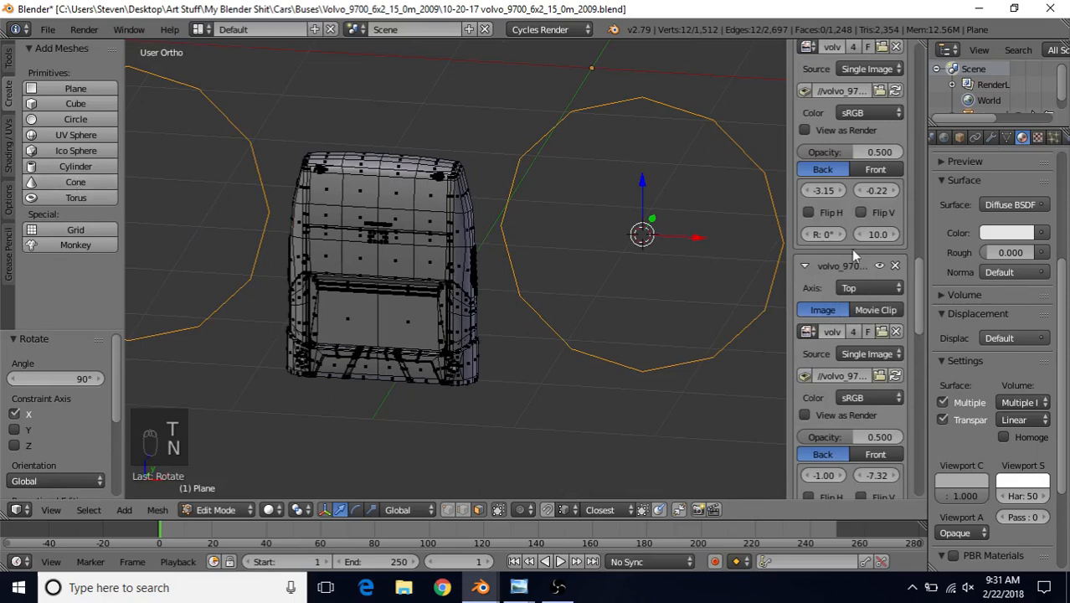
key("t")
key("n")
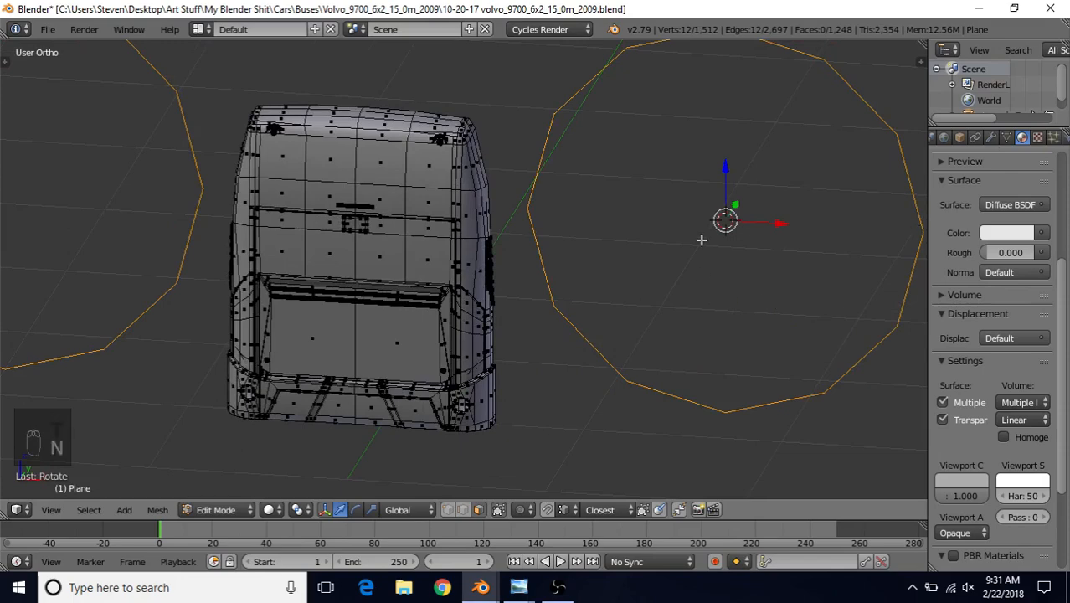
Step: Scale the upright circle down to about 0.15 of its size
scroll(506, 326, "down", 2)
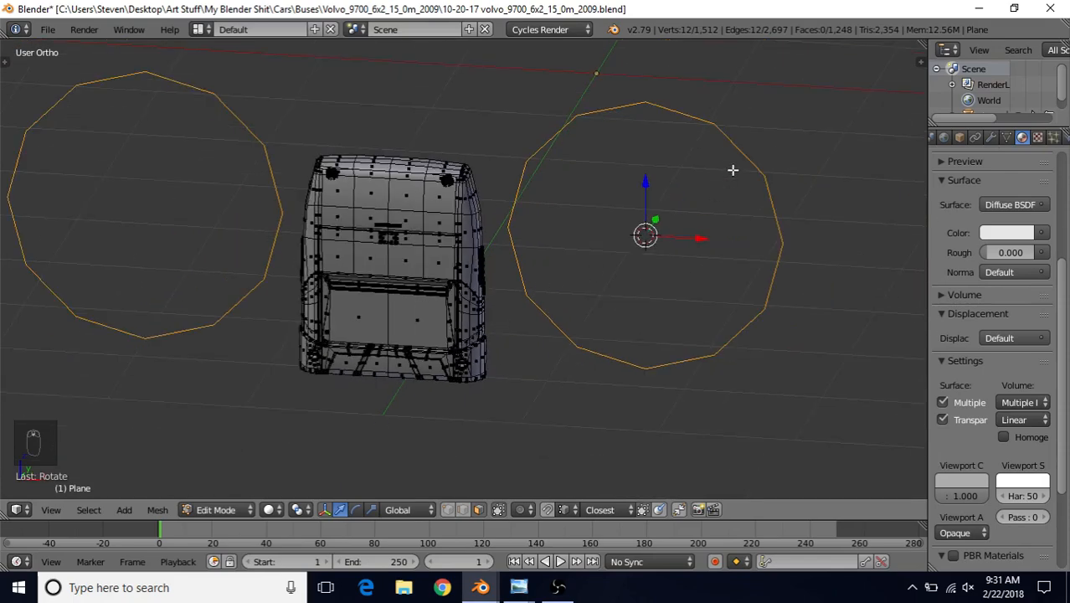
key("s")
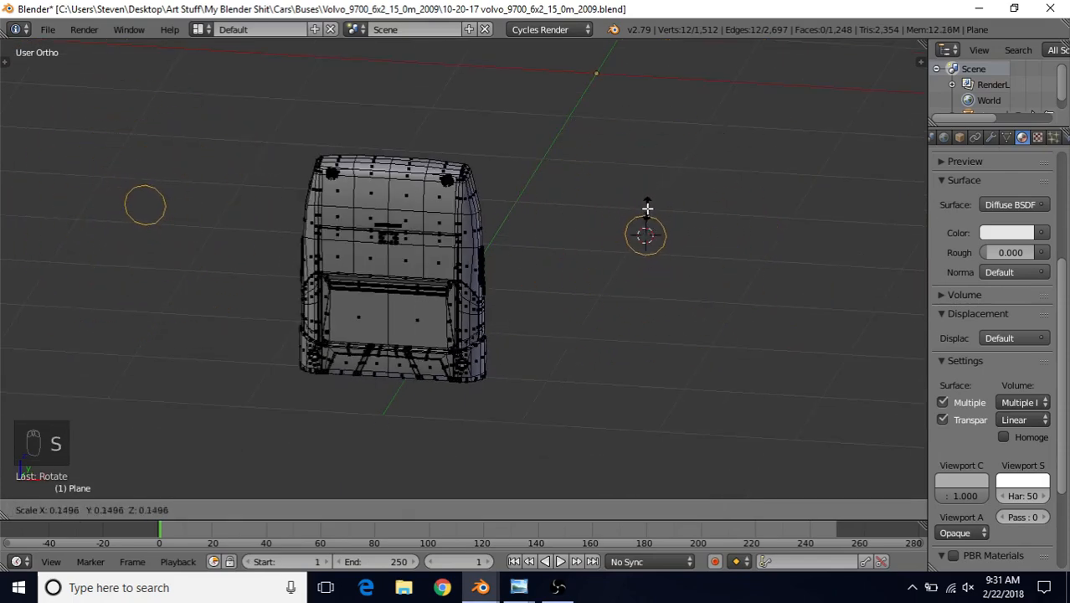
left_click(648, 201)
Step: Show the model in wireframe from the back, and move the circle beside the bus's tail light area
key("ctrl+KP_1")
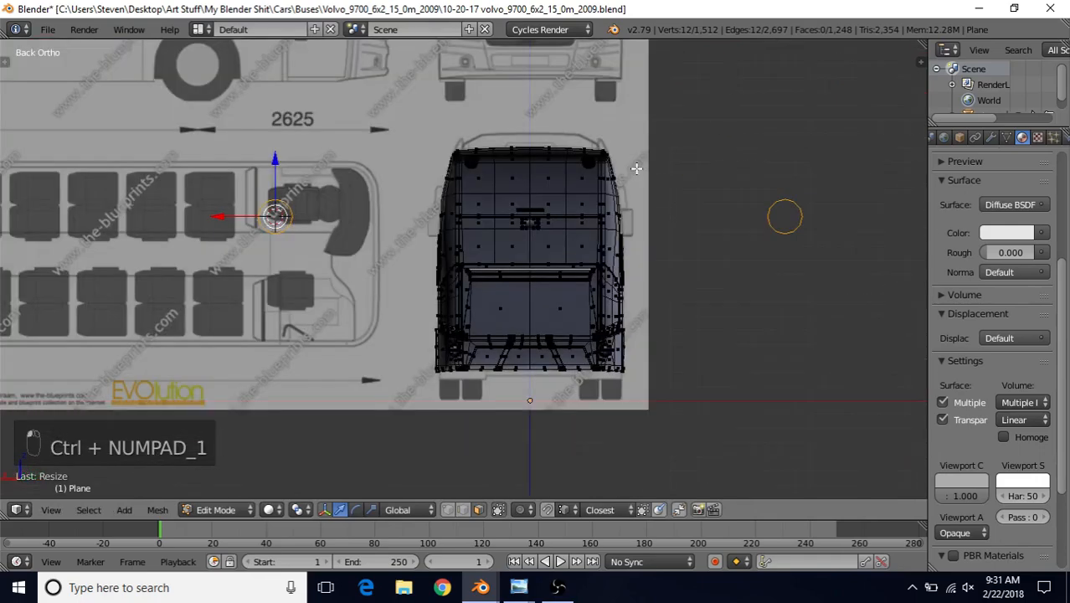
key("z")
scroll(600, 176, "up", 3)
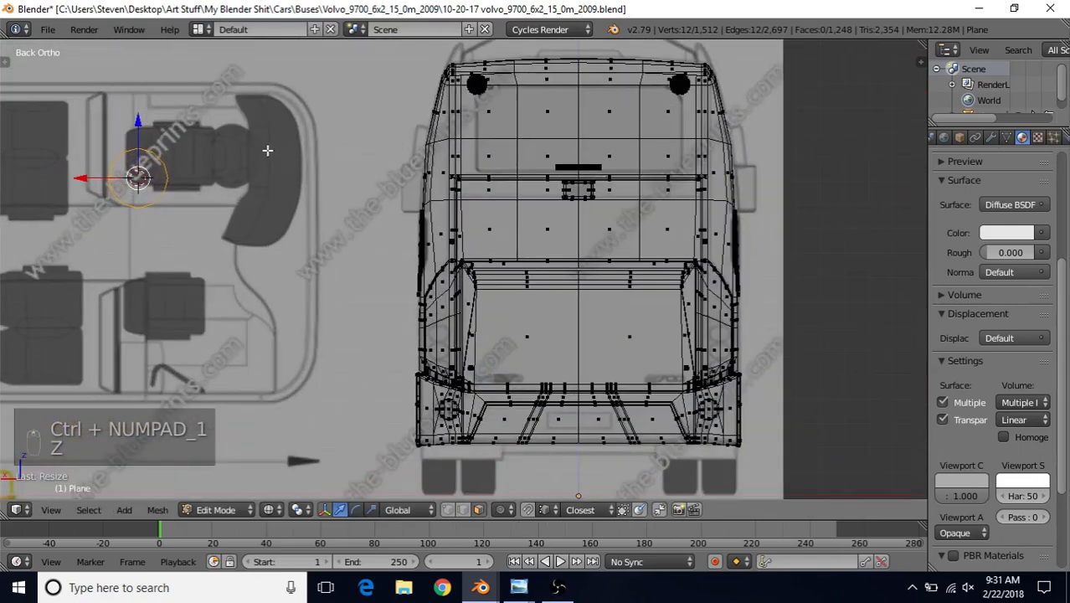
key("g")
left_click(484, 326)
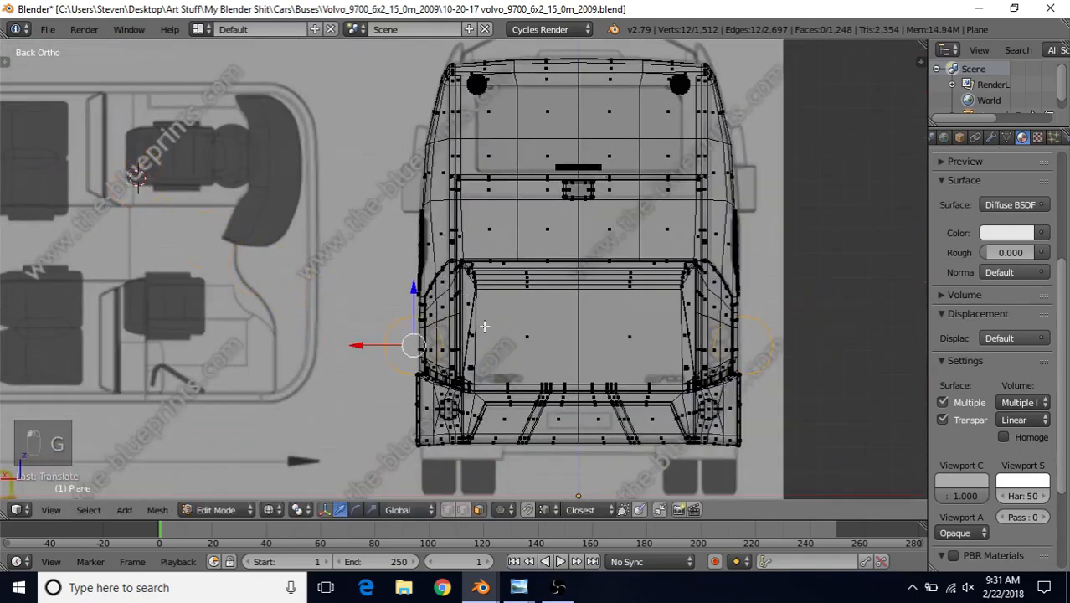
Step: Shrink the circle and move it onto the uppermost round lamp outline in the blueprint
scroll(484, 326, "up", 5)
key("s")
left_click(439, 251)
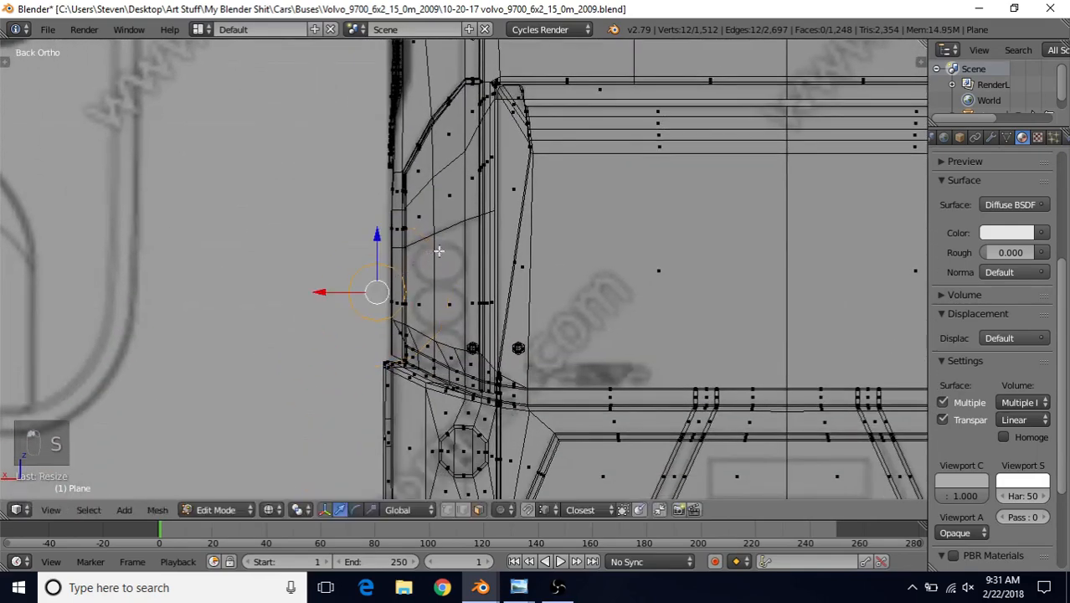
key("g")
left_click(499, 230)
key("s")
left_click(481, 233)
key("g")
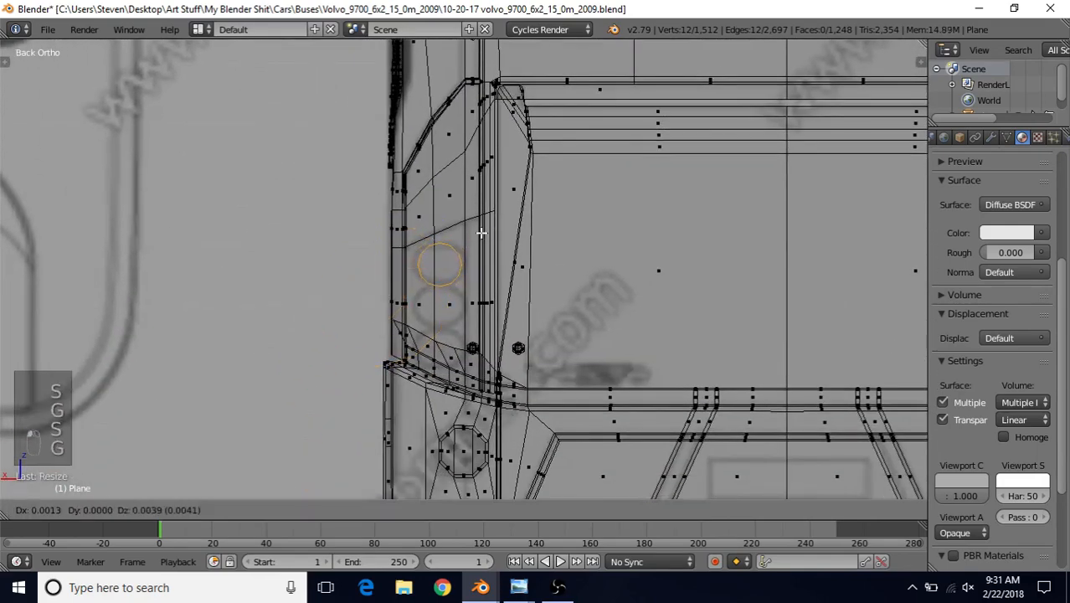
left_click(480, 236)
Step: Enlarge the circle by a factor of about 1.09 and nudge it to centre it on the blueprint's upper lamp
scroll(484, 227, "up", 2)
key("s")
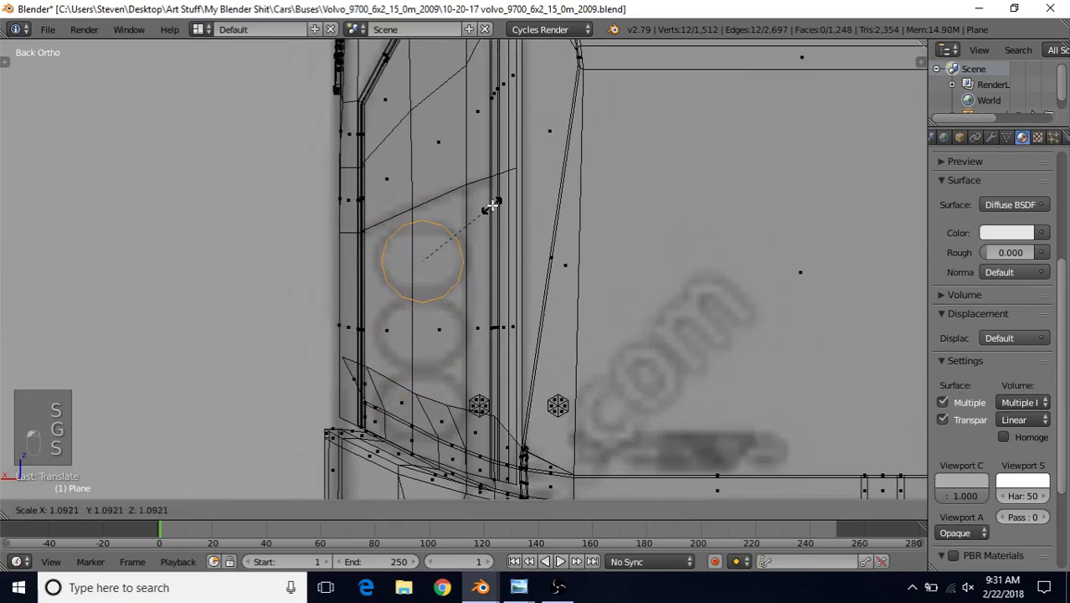
left_click(492, 201)
key("g")
left_click(491, 200)
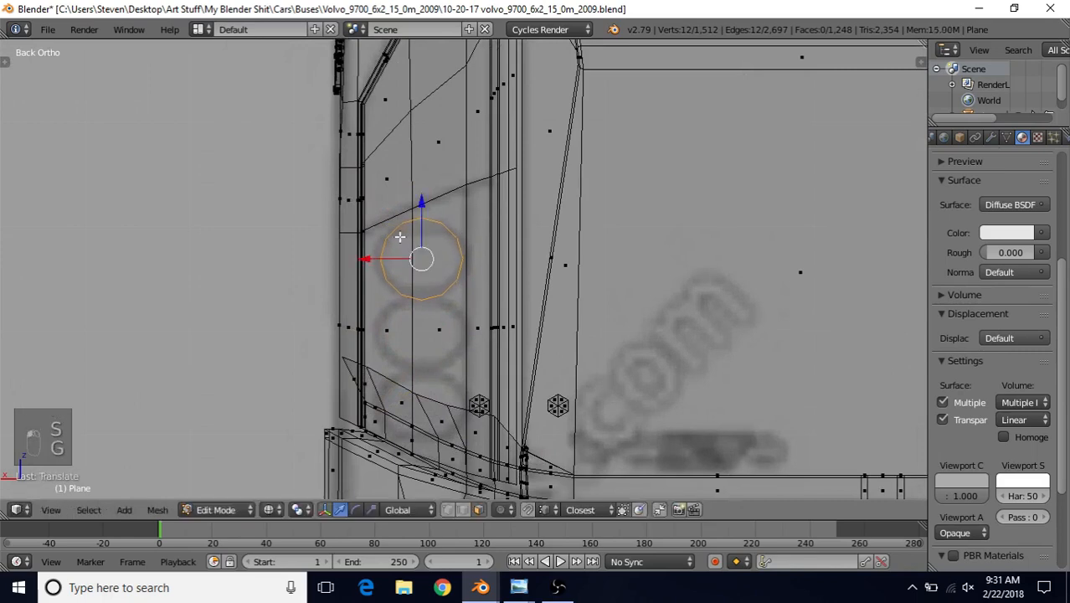
Step: Compare with the upper round lamp in the rear photo, and return to the bus file in Blender
left_click(519, 587)
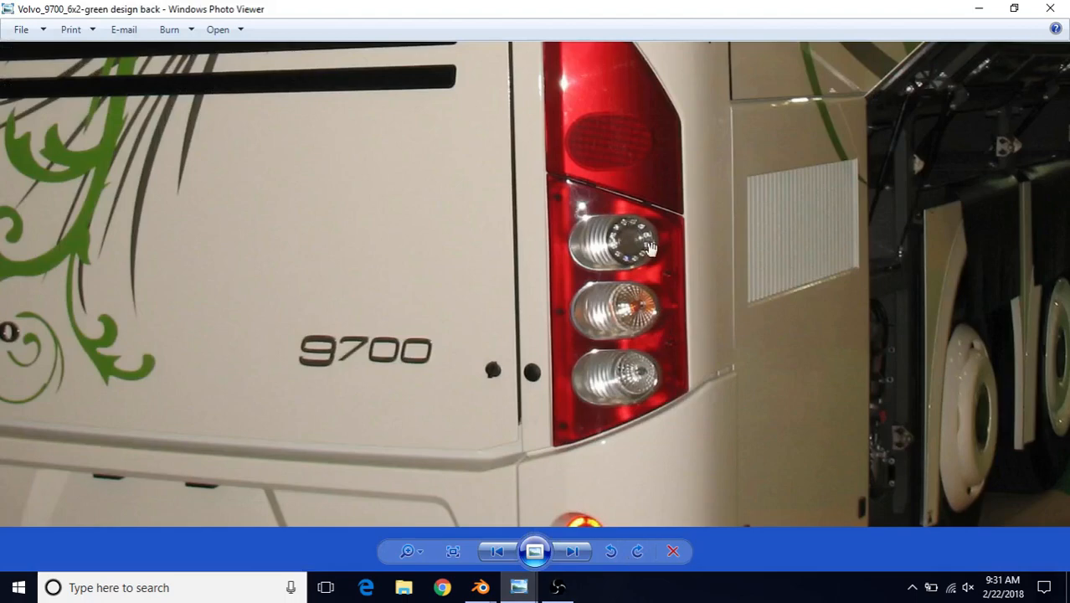
mouse_move(483, 585)
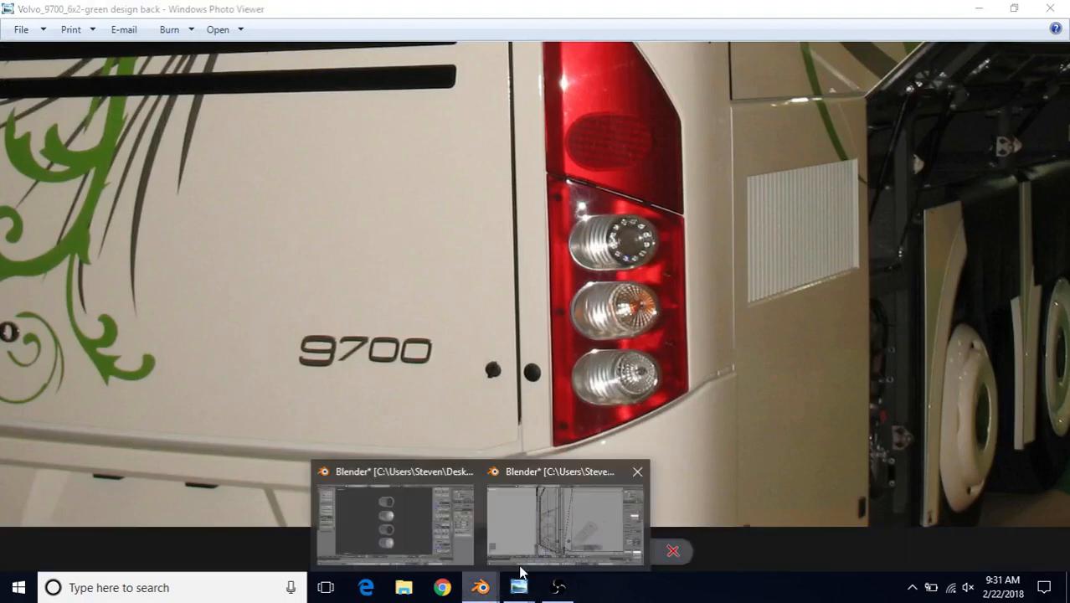
left_click(436, 515)
Step: Fine-tune the circle's size and position by enlarging it by about 1.06 to fit the upper lamp outline
key("s")
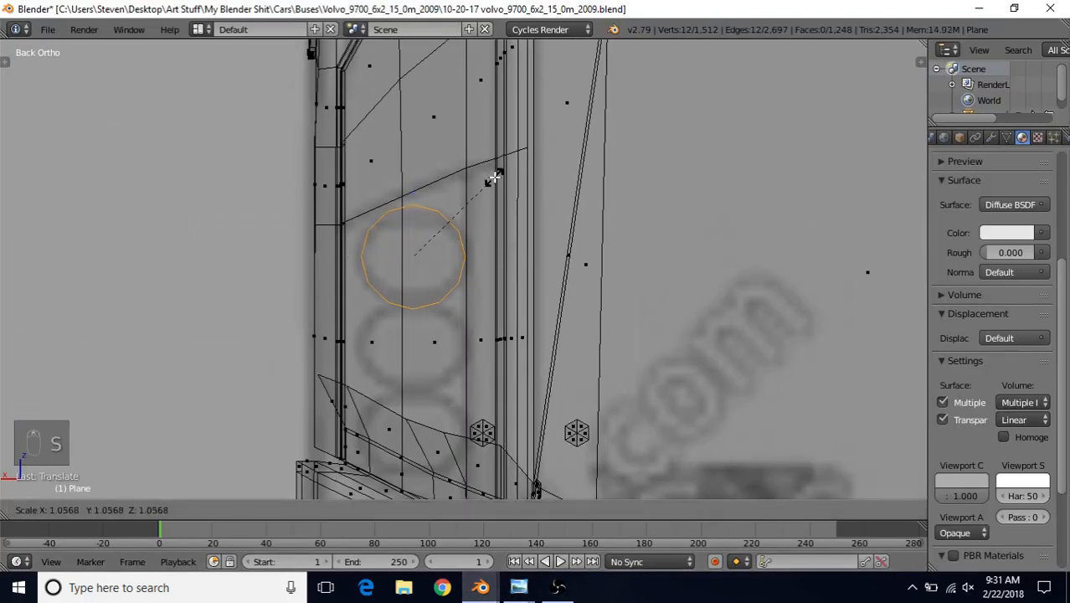
left_click(493, 173)
key("g")
left_click(495, 173)
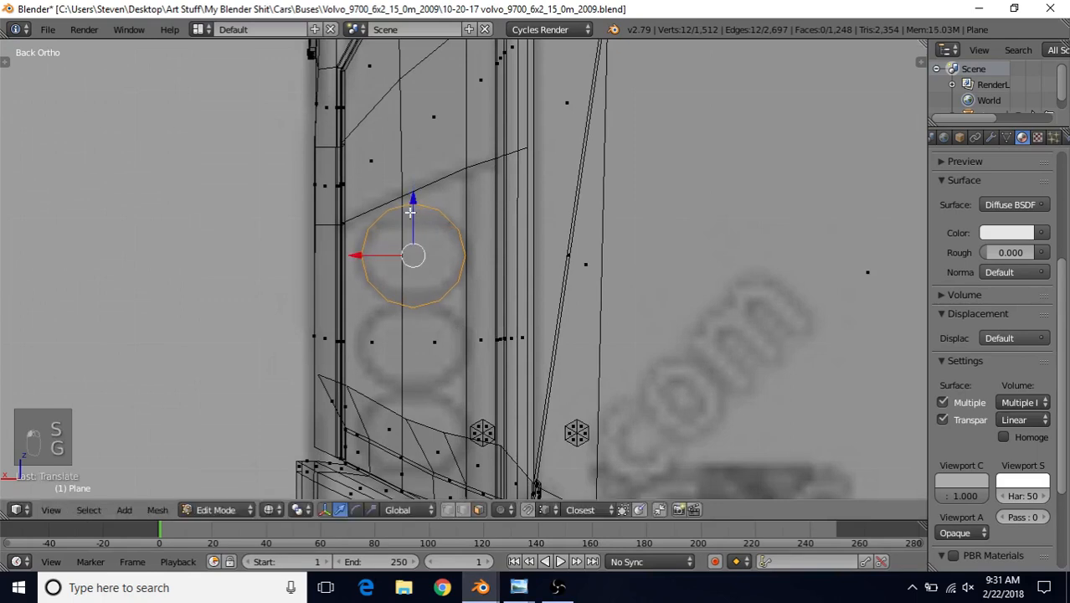
key("s")
left_click(500, 200)
key("s")
left_click(489, 204)
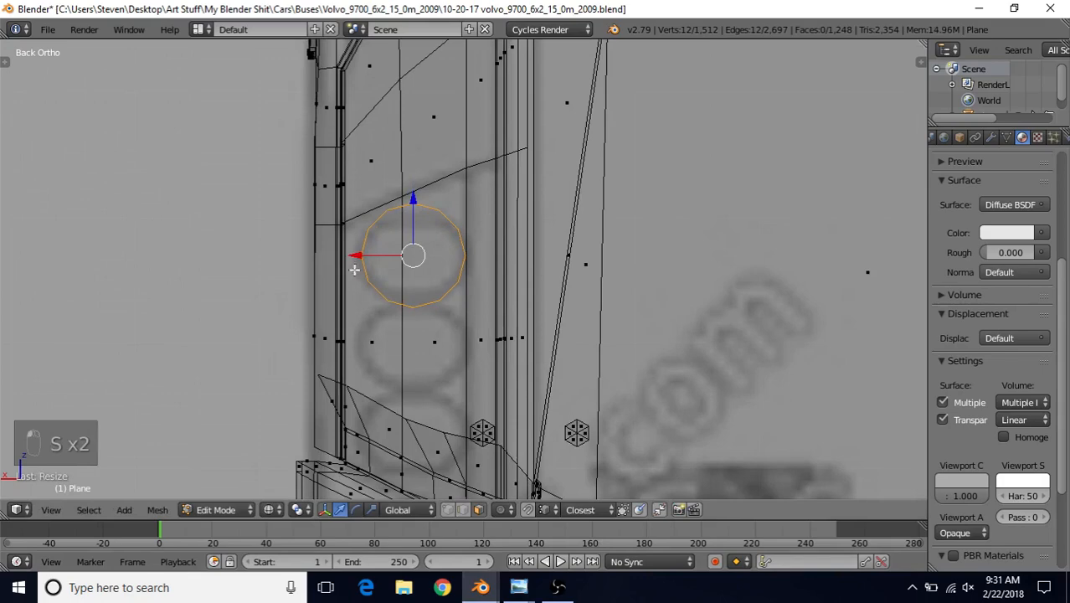
Step: Move the circle along the Y axis to line it up in depth with the bus's rear corner at the tail light
scroll(478, 304, "down", 5)
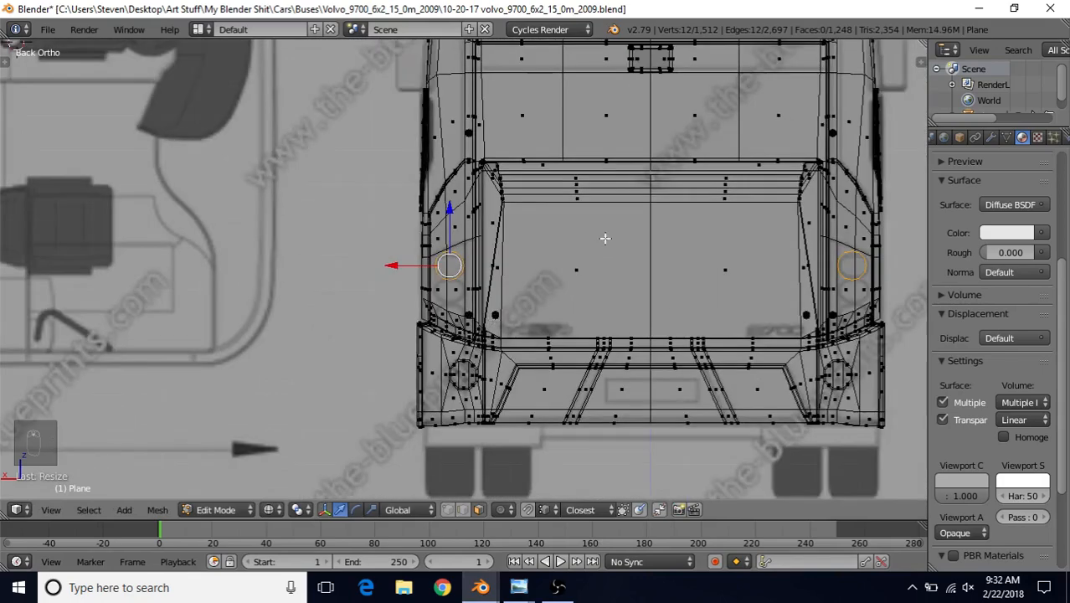
middle_click_drag(564, 284, 469, 338)
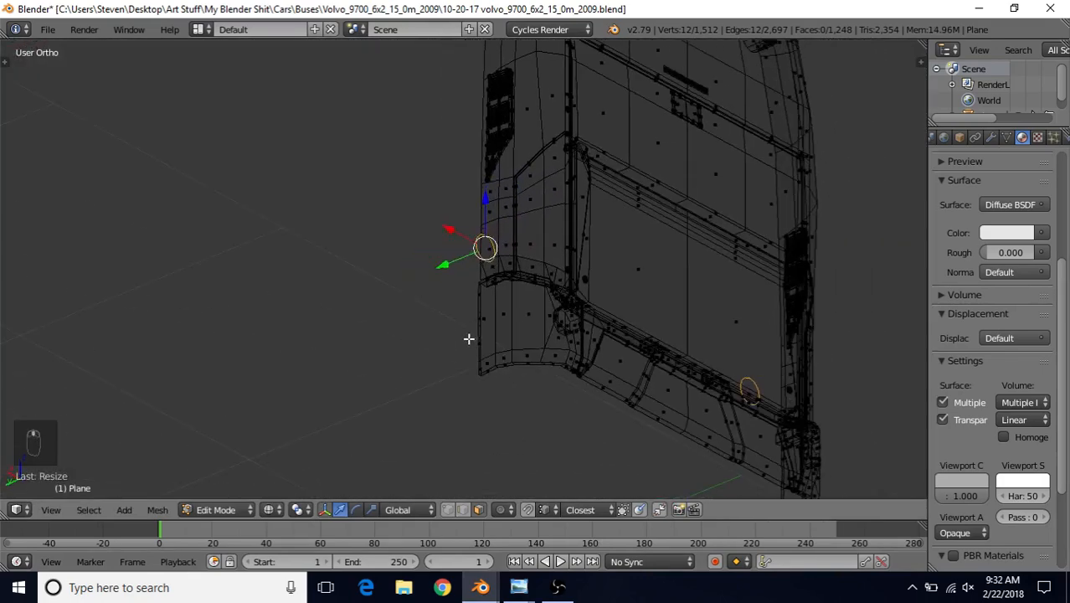
key("g")
key("y")
left_click(459, 261)
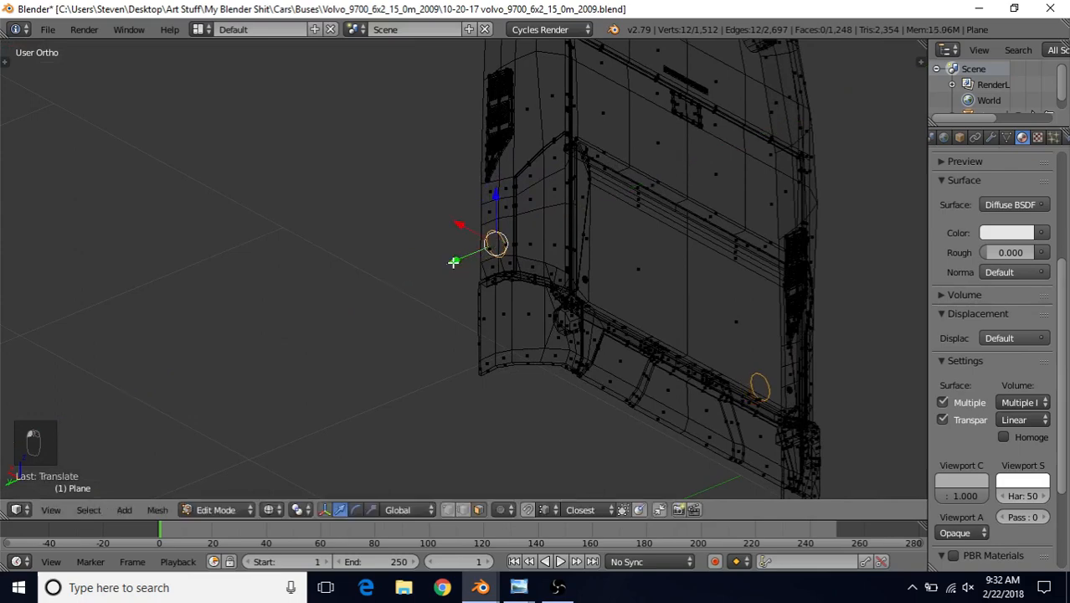
middle_click_drag(456, 259, 545, 259)
key("g")
key("y")
left_click(454, 270)
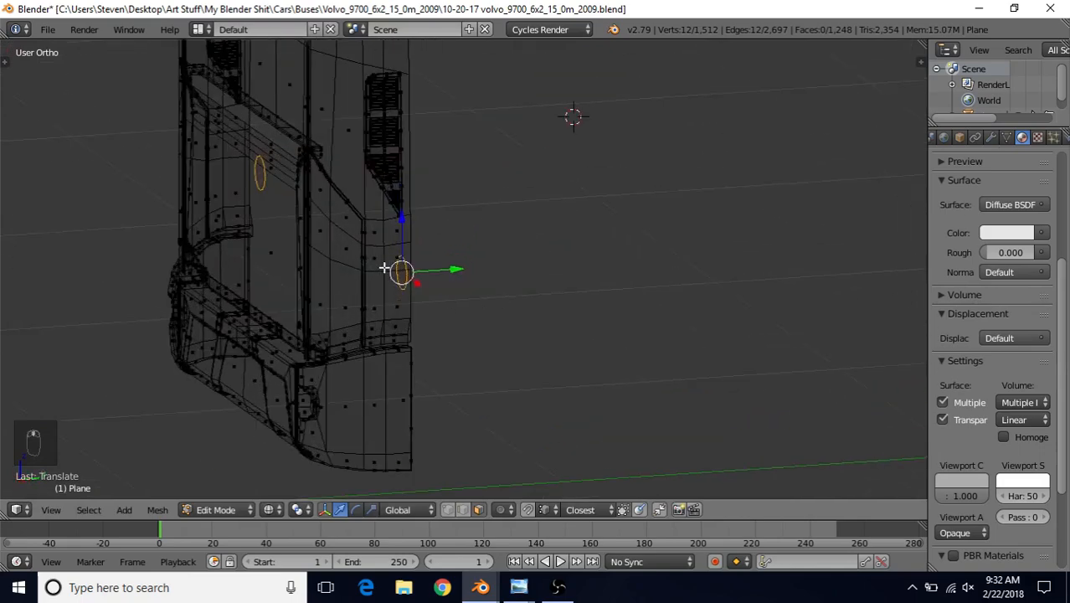
Step: Use vertex select mode and separate the selected circle from the bus mesh into its own object
key("Tab")
key("Tab")
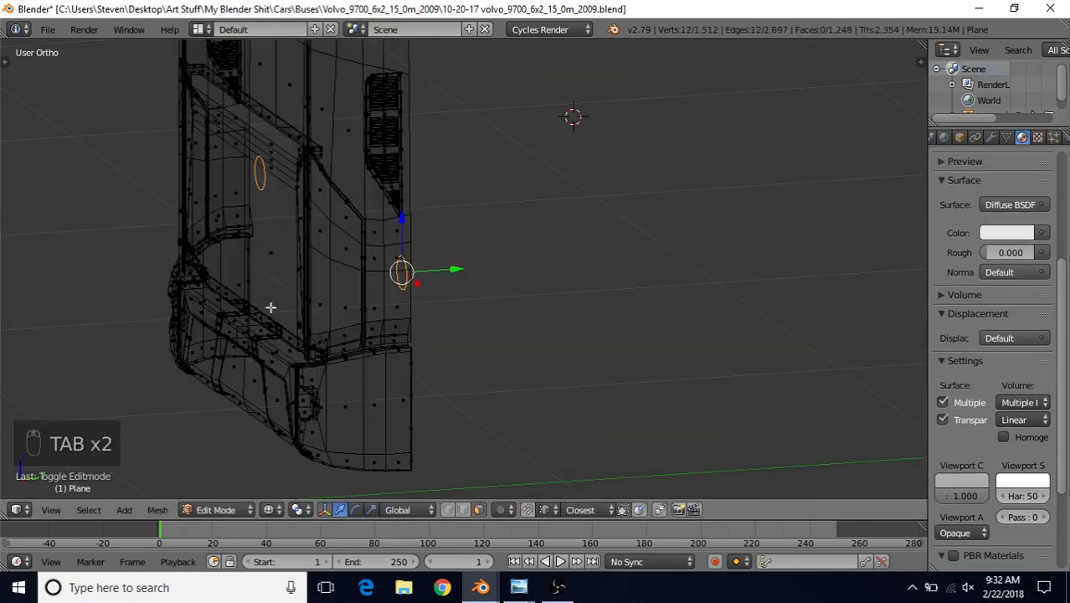
left_click(448, 511)
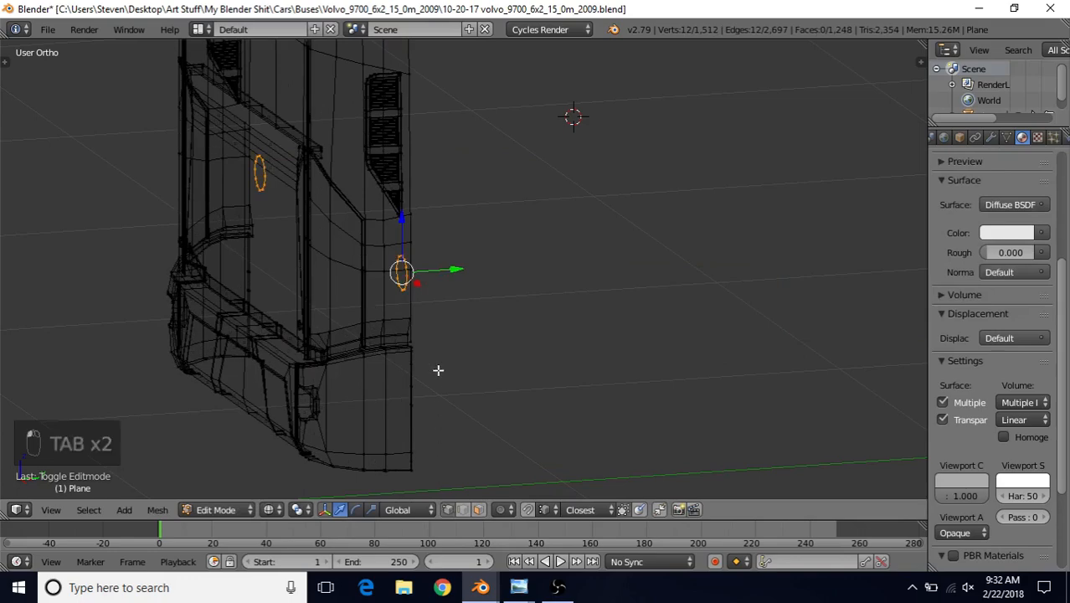
scroll(515, 345, "up", 5)
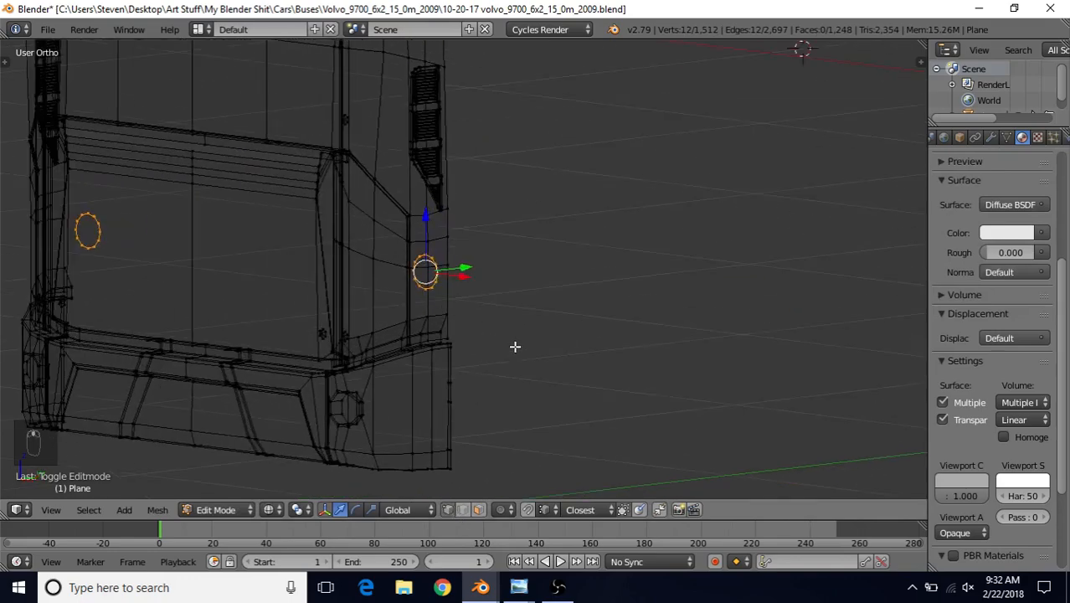
key("p")
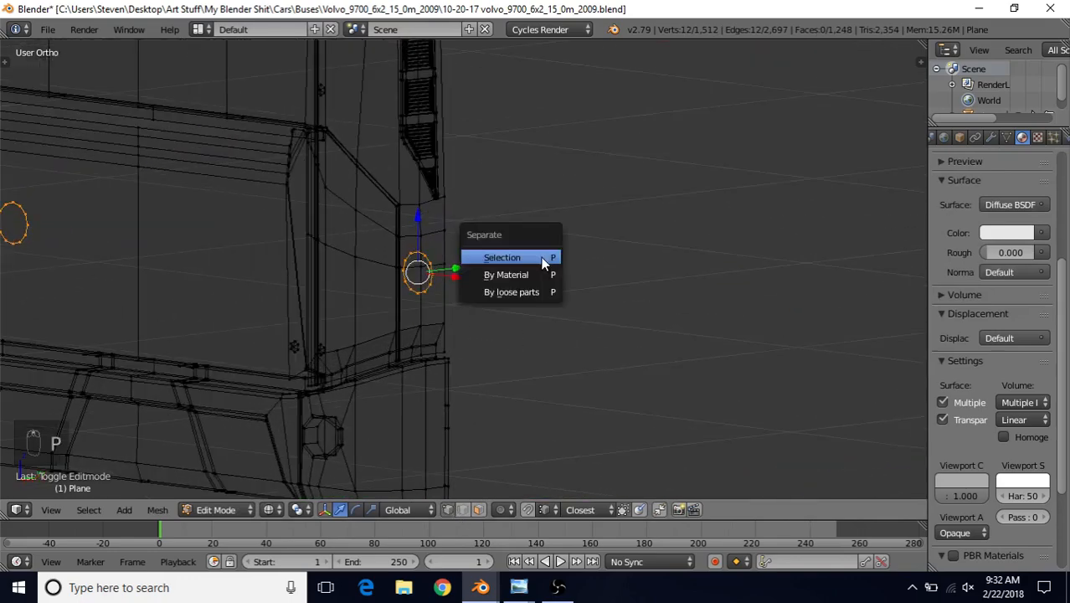
left_click(502, 259)
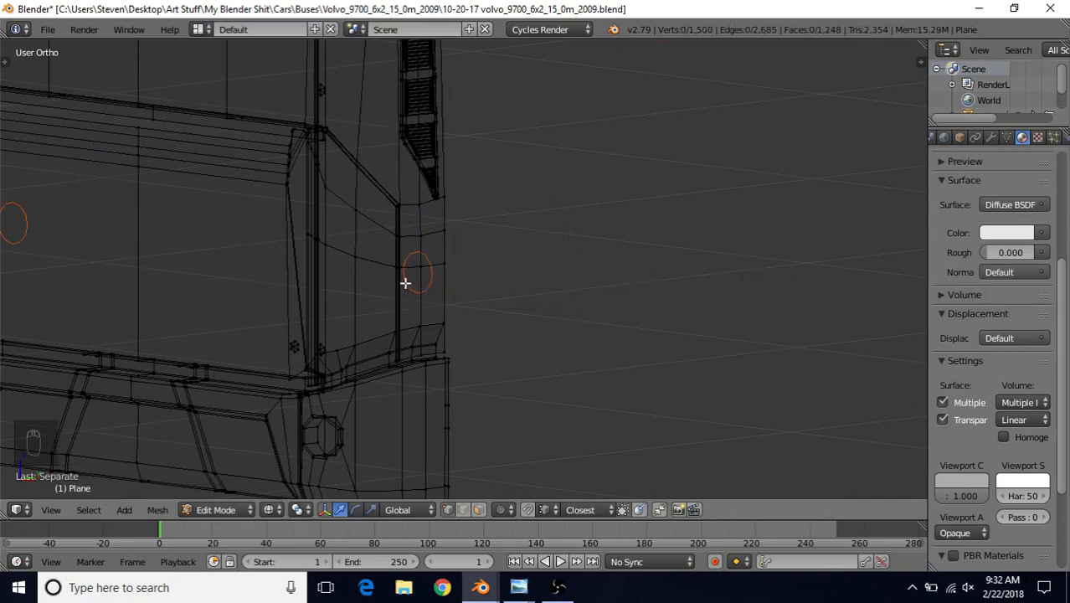
Step: In Object Mode, move the separated circle object to layer 11, the first slot of the second layer row
key("Tab")
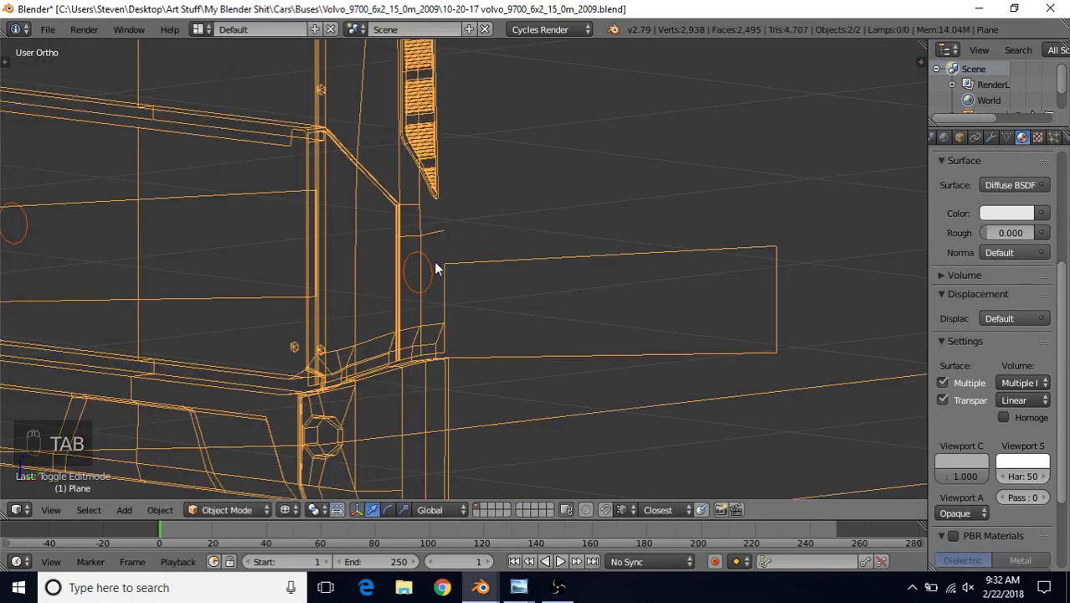
right_click(427, 266)
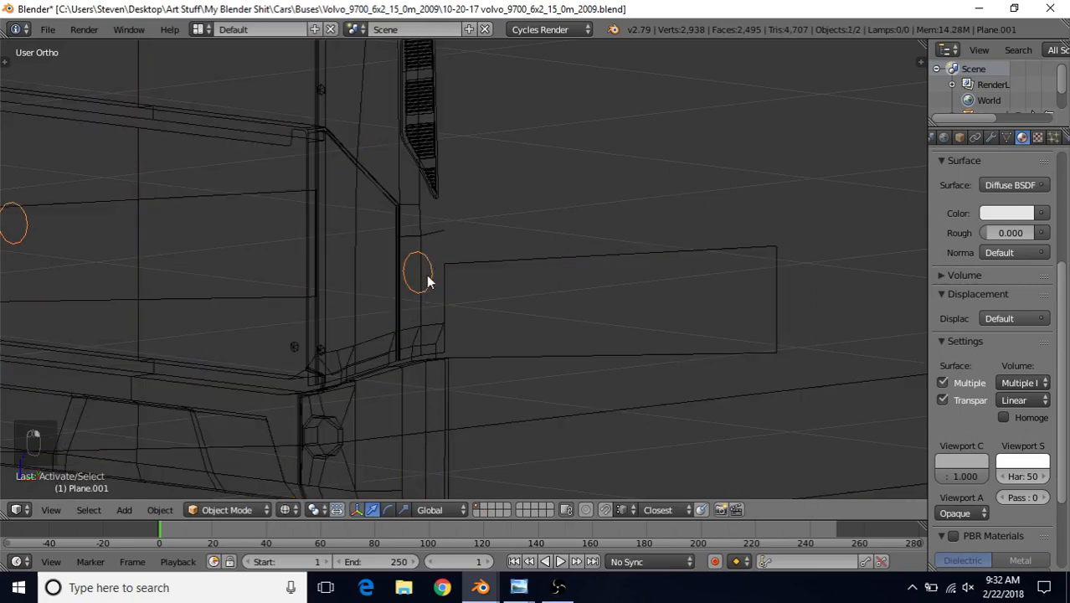
key("m")
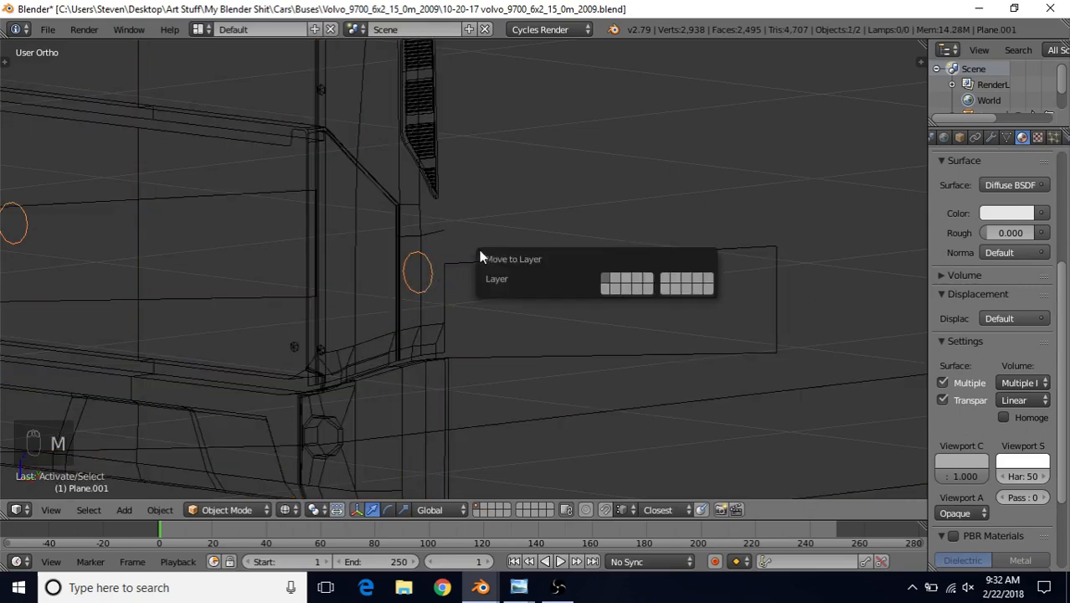
left_click(606, 288)
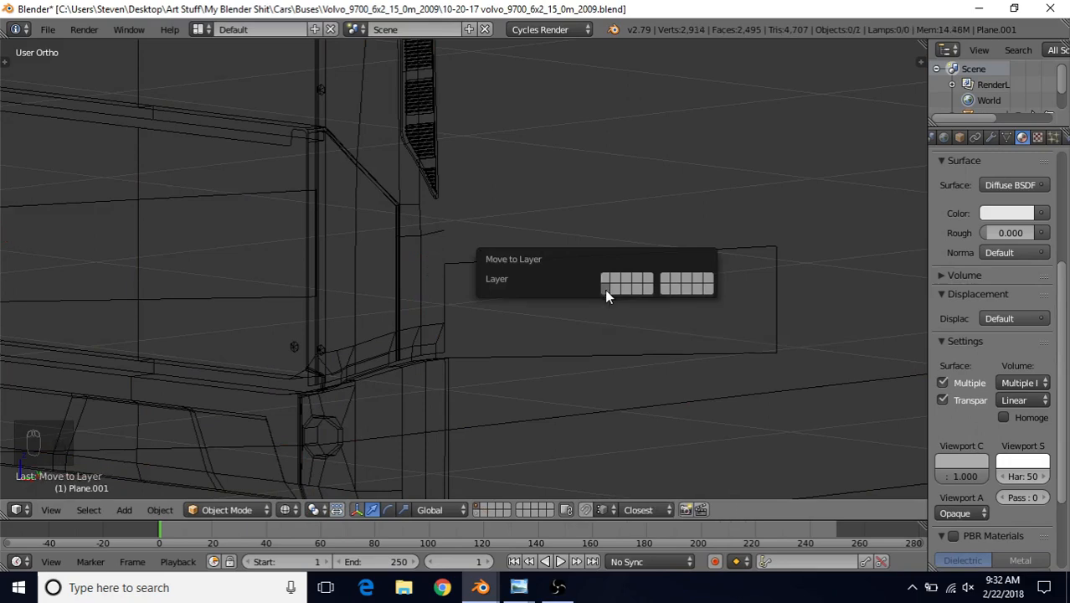
Step: Show only layer 11 and, in Edit Mode, select the visible lamp circle's edge loop, viewed from the back over the blueprint
left_click(475, 513)
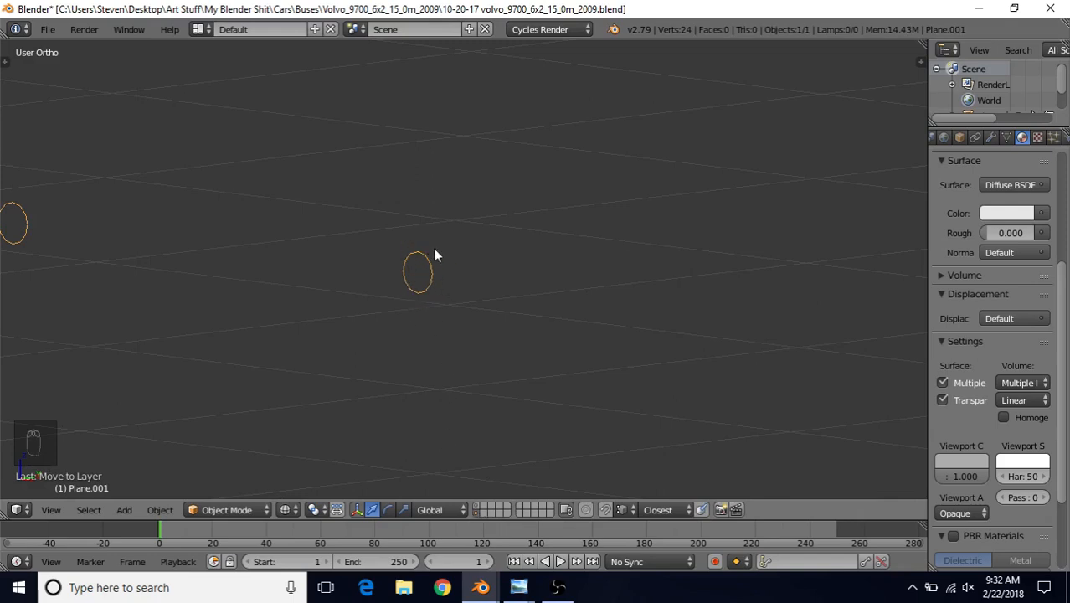
scroll(421, 312, "down", 3)
middle_click_drag(510, 261, 564, 257)
key("Tab")
scroll(498, 285, "up", 1)
scroll(498, 285, "up", 2)
scroll(545, 261, "up", 3)
right_click(535, 234, "alt")
key("ctrl+KP_1")
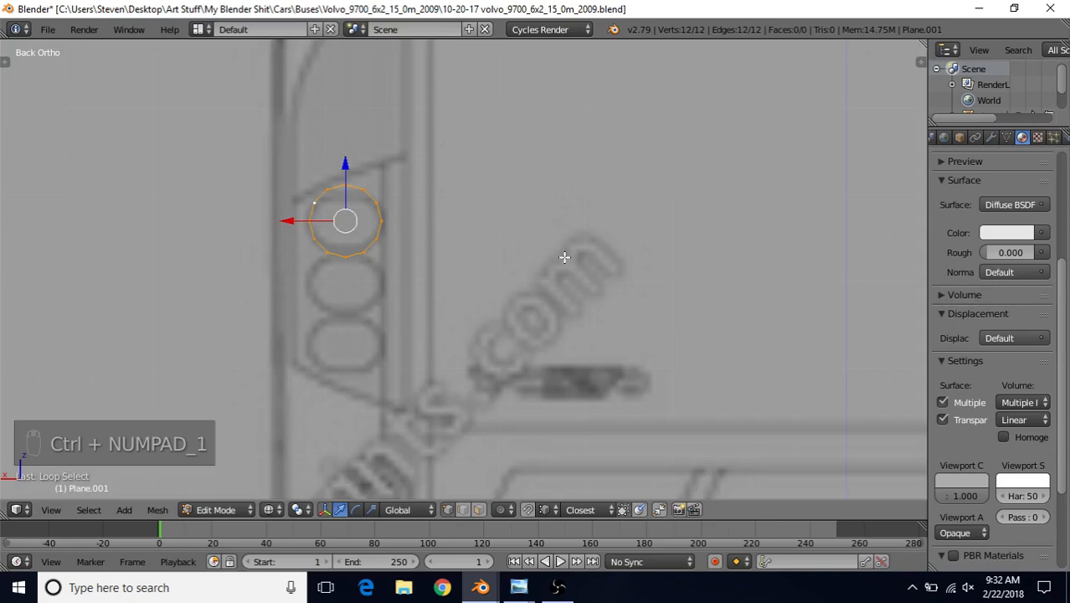
middle_click_drag(484, 235, 563, 271, "shift")
scroll(563, 280, "up", 1)
Step: Examine the round tail lamps in the green-design and blue rear reference photos, then switch back to the bus file in Blender
left_click(529, 586)
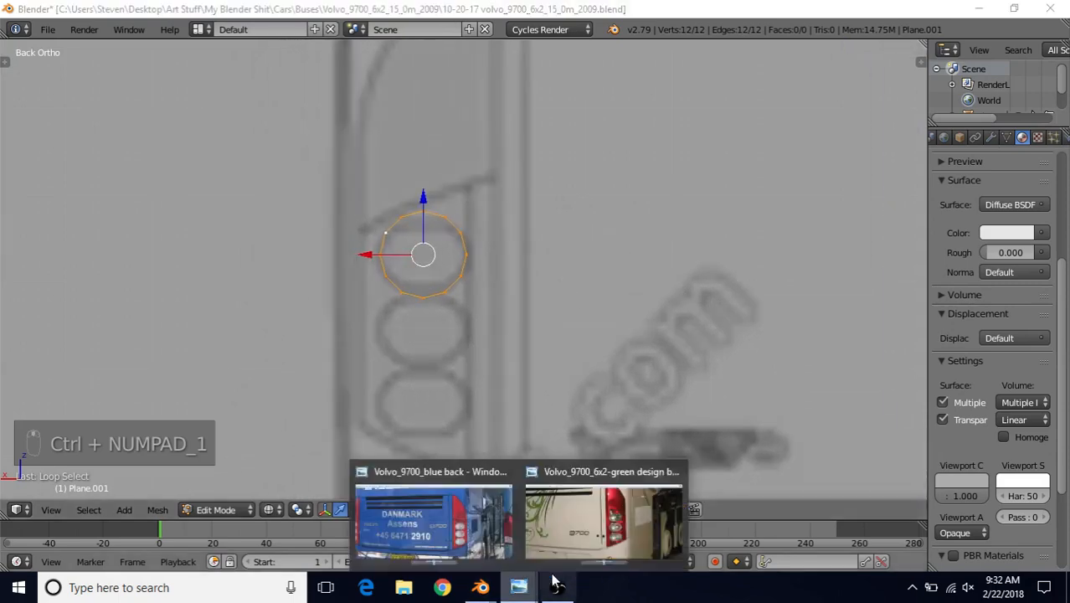
left_click(587, 529)
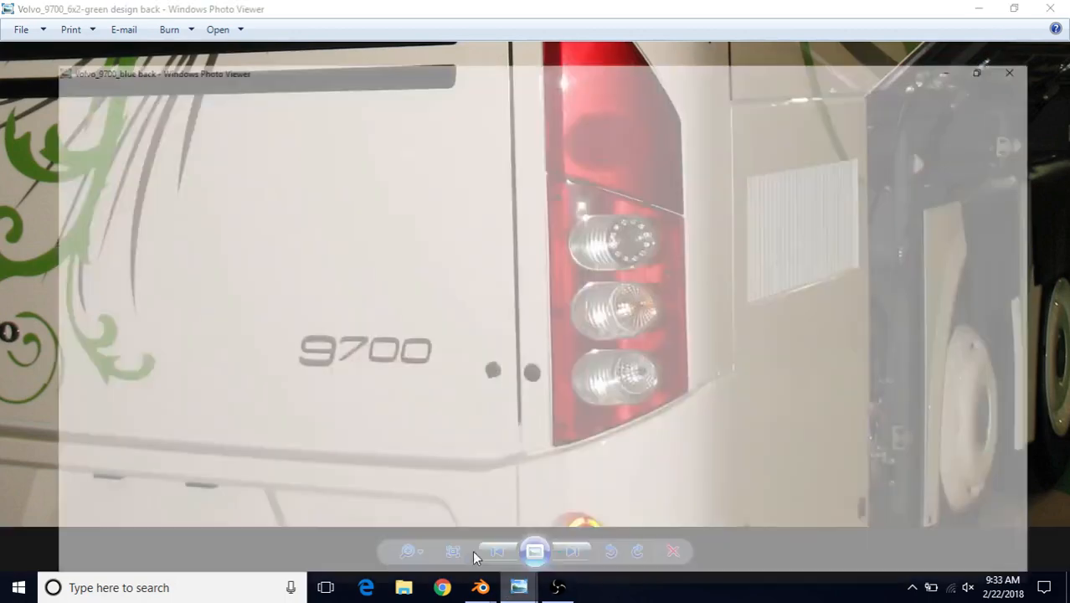
left_click(420, 515)
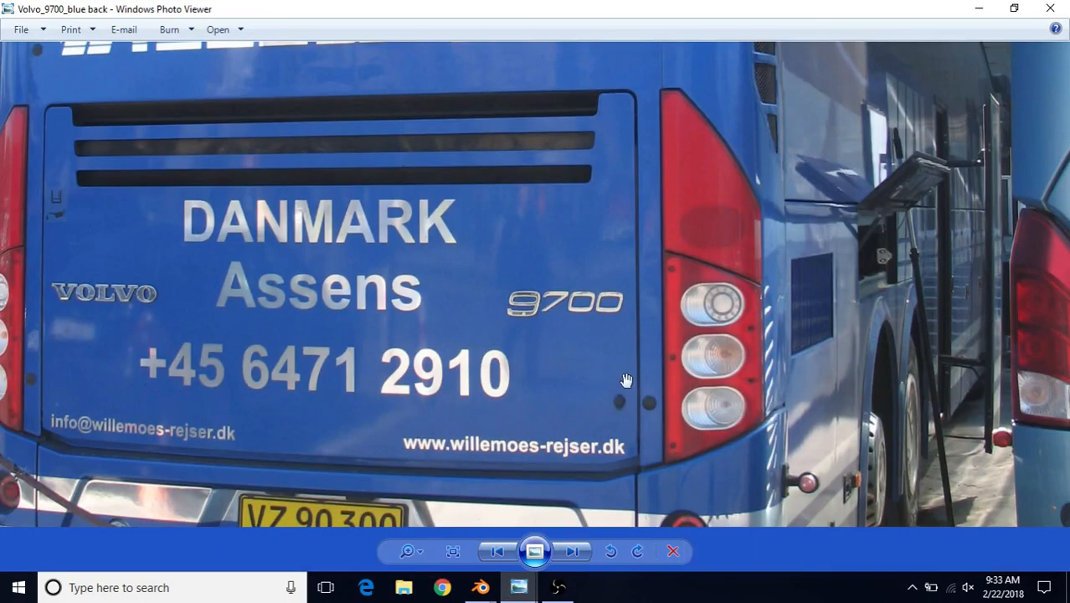
scroll(712, 337, "up", 3)
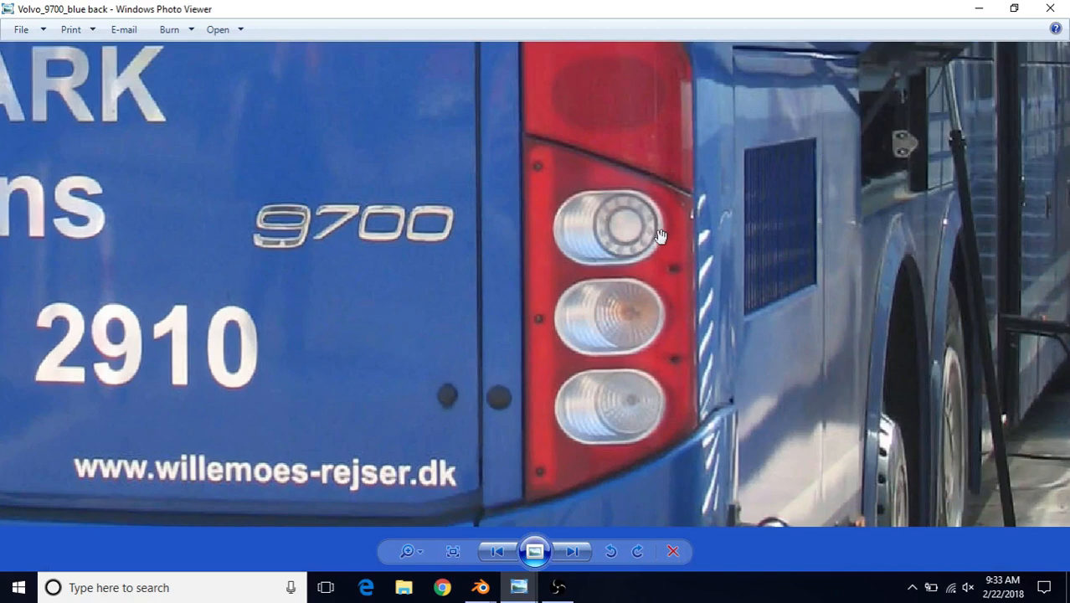
left_click(481, 587)
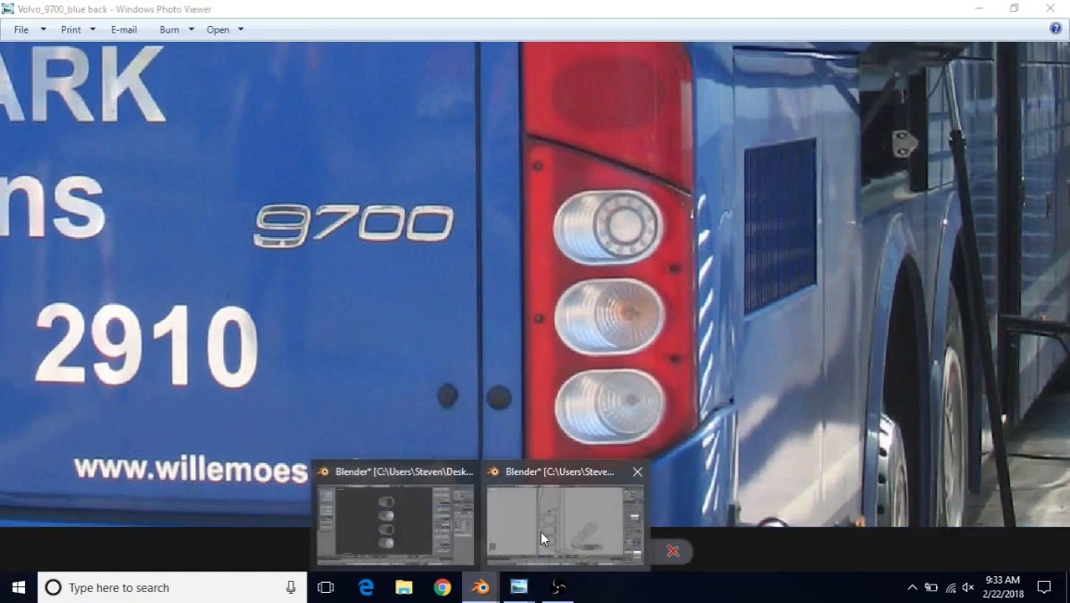
left_click(540, 531)
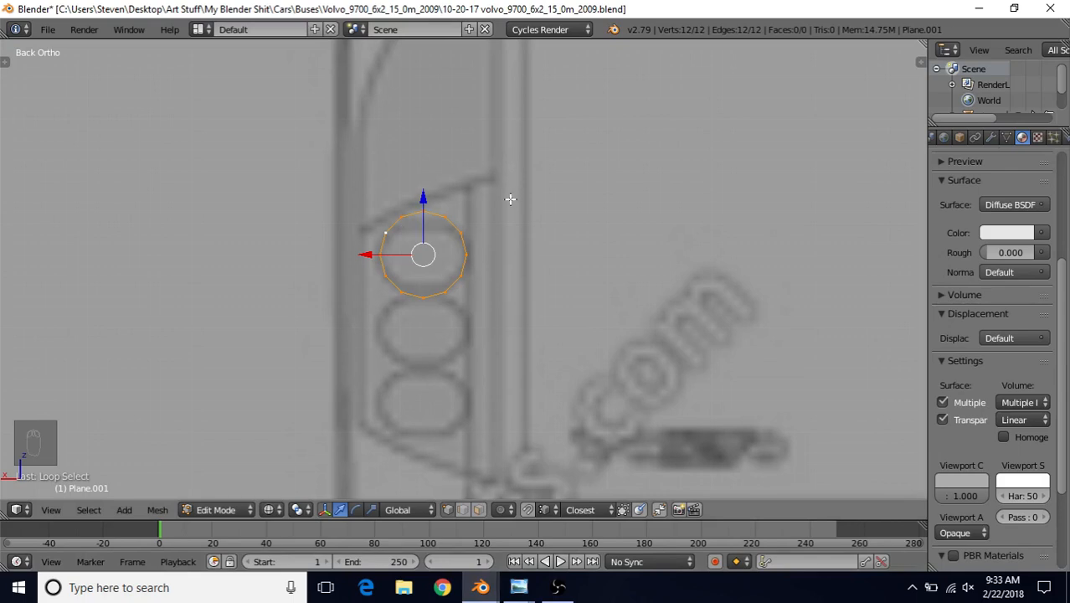
Step: Extrude the circle's edge loop in place and scale it to about 0.88 to form a thin flat ring
key("e")
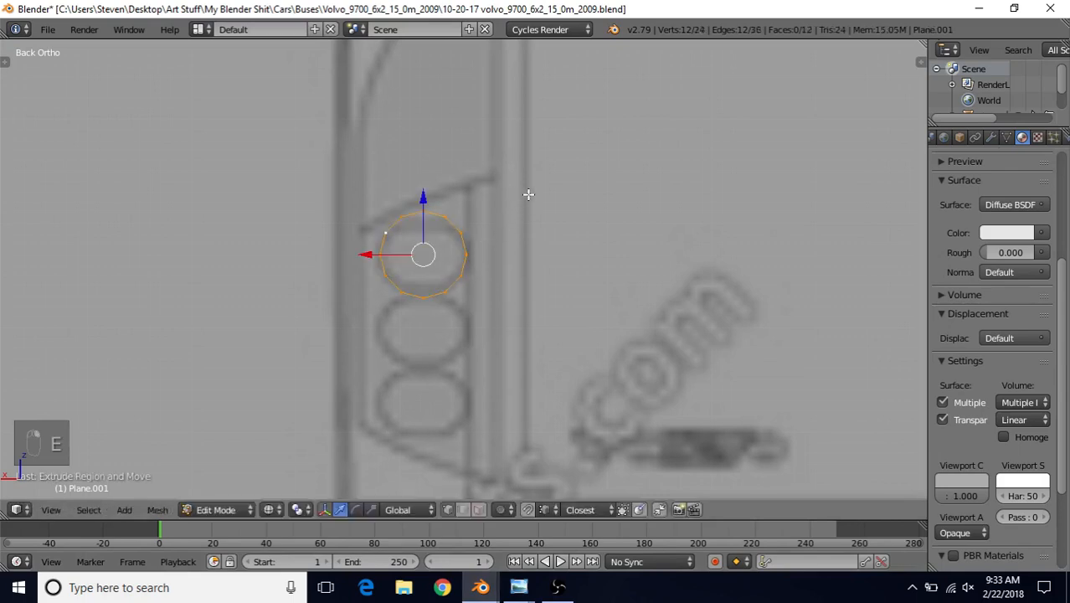
key("s")
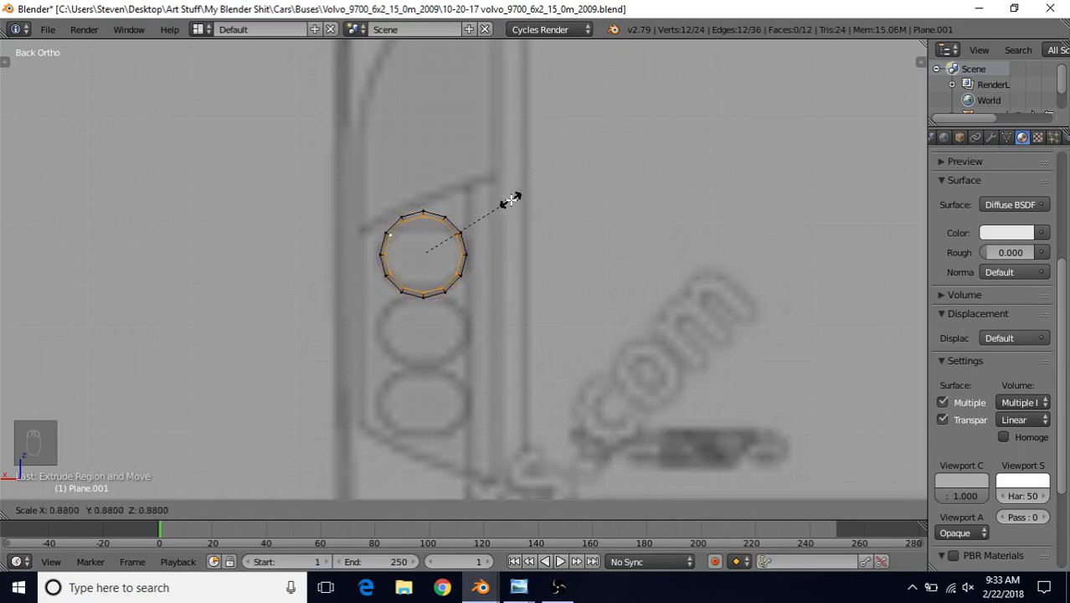
left_click(509, 199)
scroll(424, 237, "up", 3)
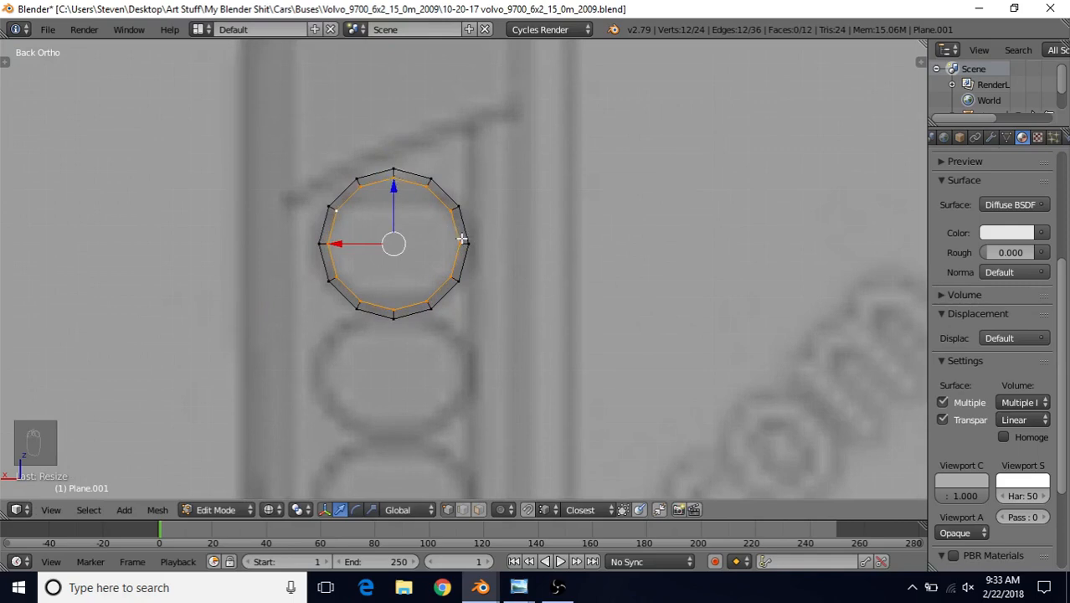
scroll(458, 268, "down", 1)
Step: Select the ring's whole face loop in face select mode and extrude it along the Y axis into a tube slightly over 0.074 long
key("a")
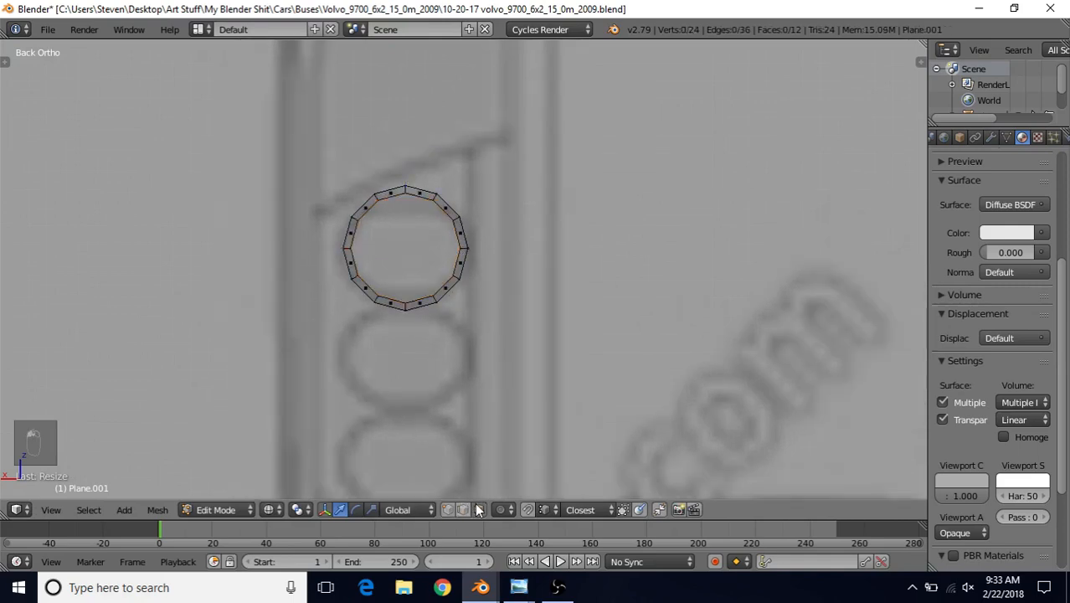
scroll(476, 344, "up", 1)
right_click(466, 243, "alt")
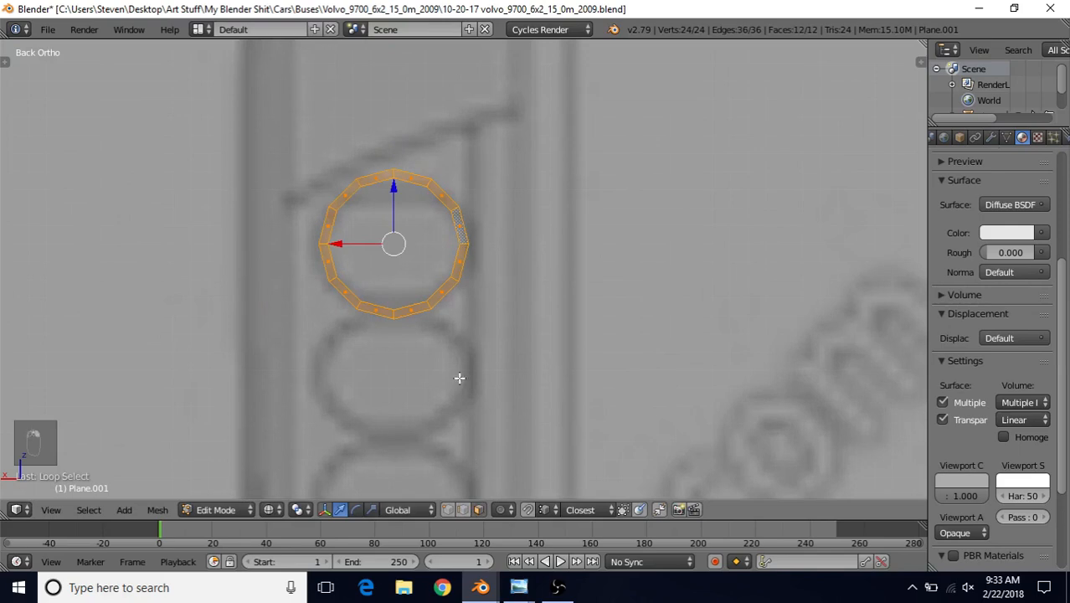
scroll(459, 378, "down", 5)
middle_click_drag(456, 317, 375, 236)
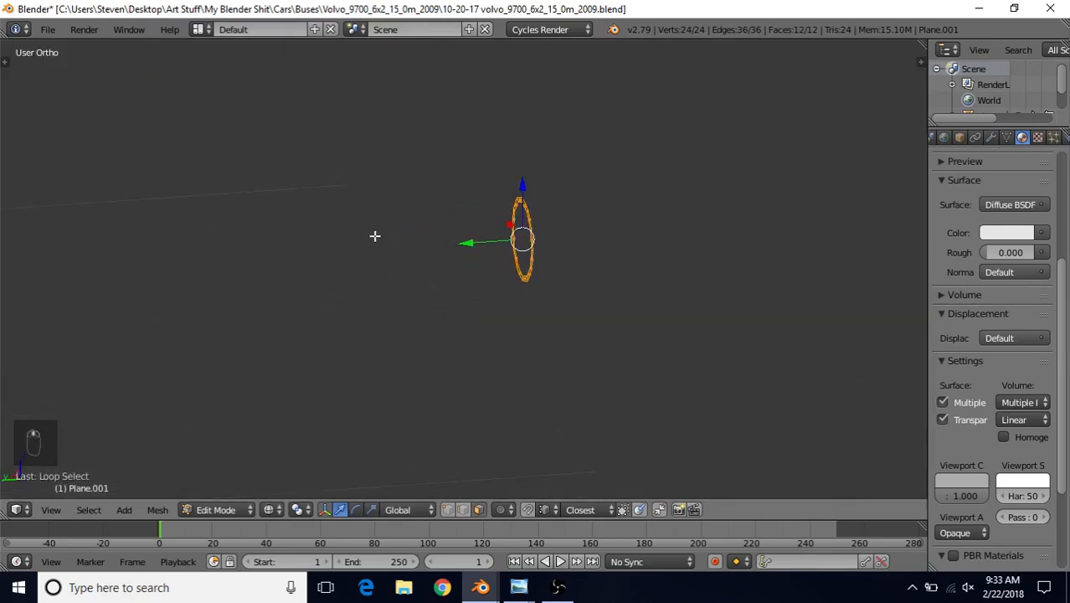
key("e")
left_click(454, 238)
key("e")
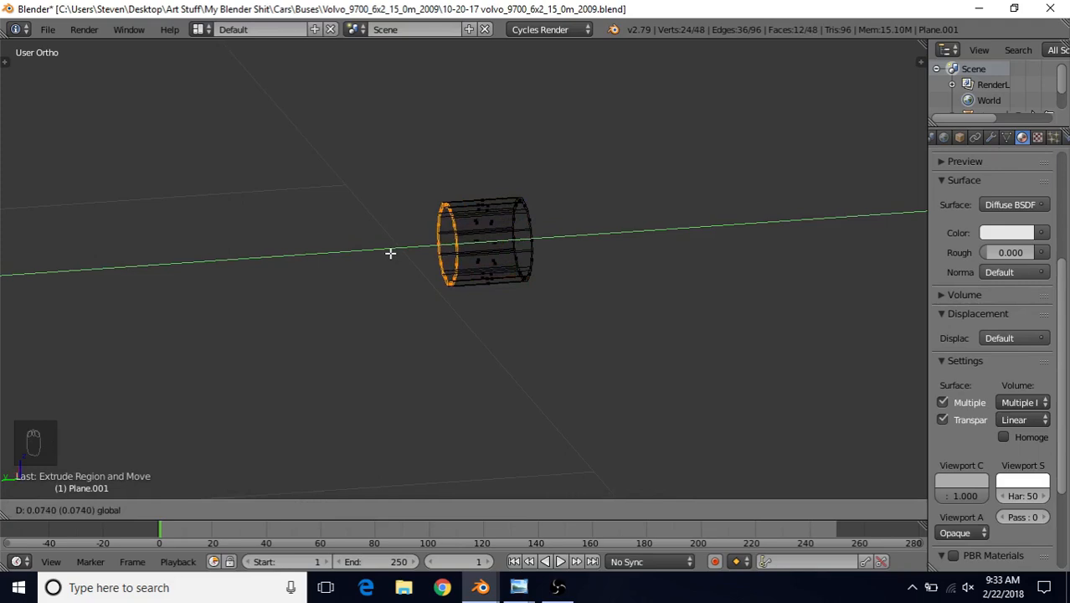
left_click(390, 253)
left_click_drag(388, 248, 377, 251)
Step: Compare the tube with the lamps in the green-design rear photo and shorten it slightly along the Y axis
left_click(519, 587)
left_click(598, 553)
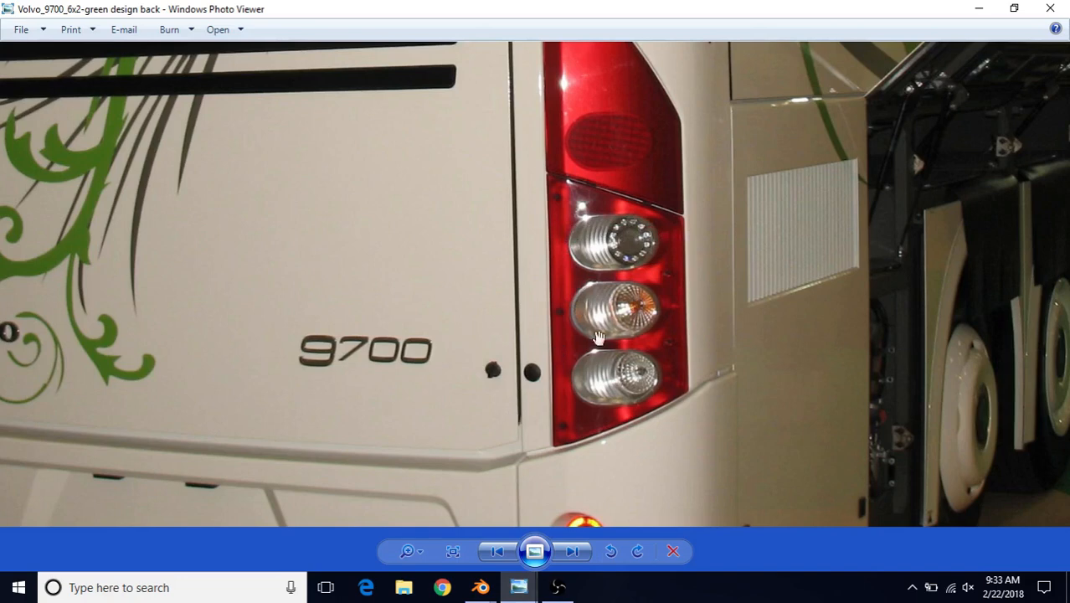
mouse_move(481, 587)
left_click(523, 543)
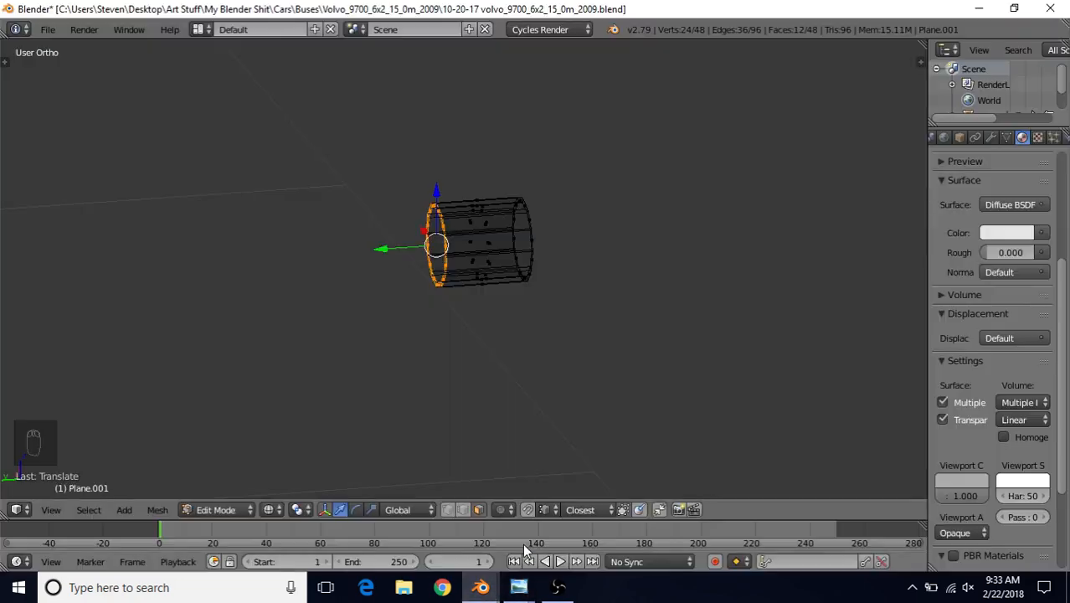
left_click_drag(383, 249, 390, 258)
mouse_move(519, 587)
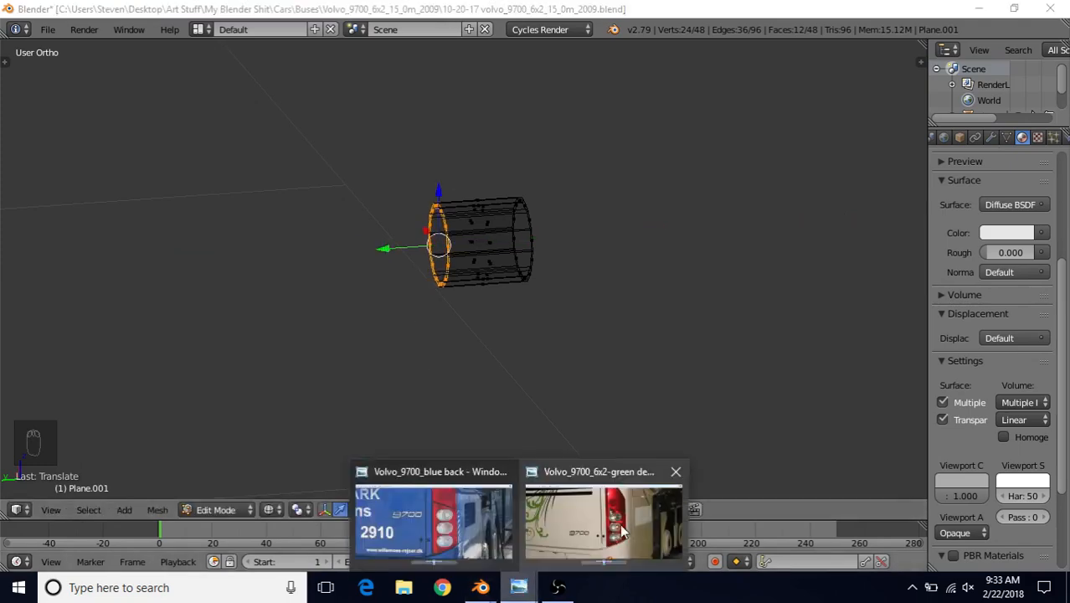
left_click(586, 511)
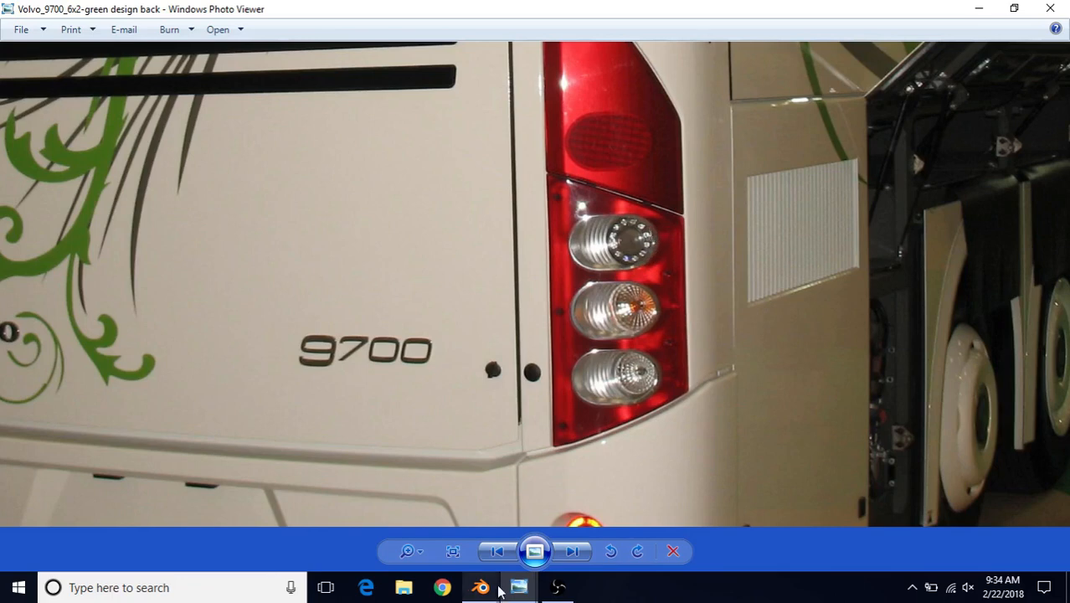
mouse_move(481, 587)
left_click(515, 551)
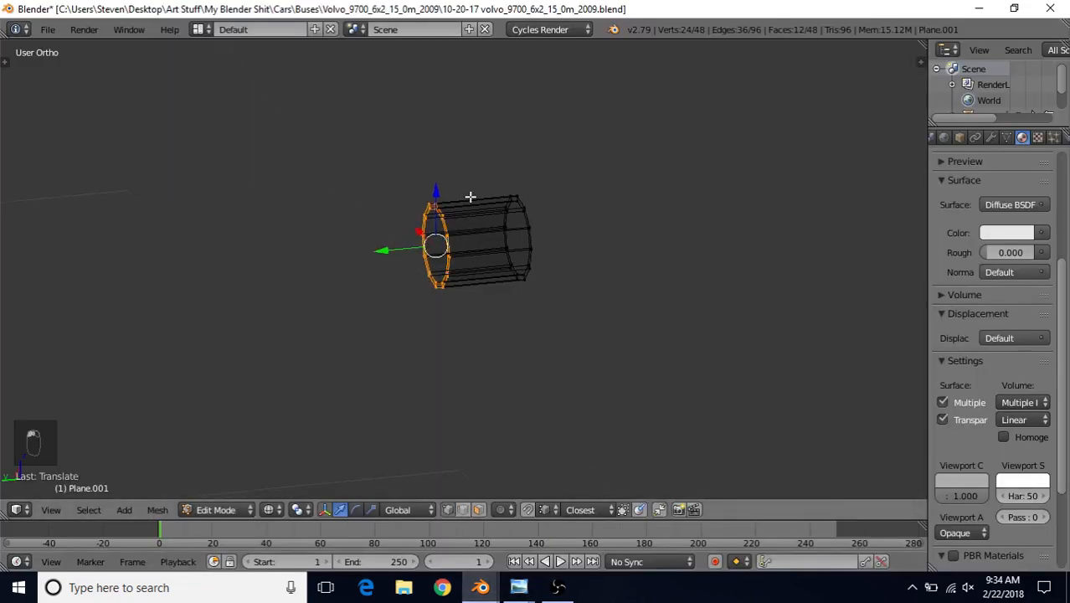
Step: In solid shading, deselect the two side faces of the tube's end ring and move the other ten back about 0.0023 along Y
key("z")
middle_click_drag(469, 245, 521, 251)
scroll(475, 235, "up", 4)
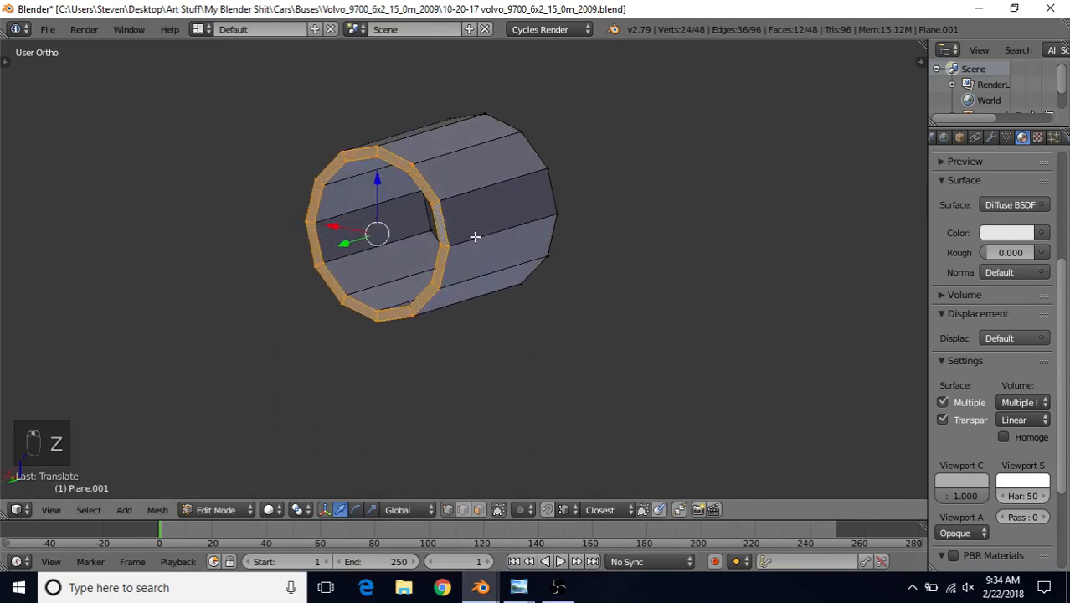
middle_click_drag(470, 210, 334, 220)
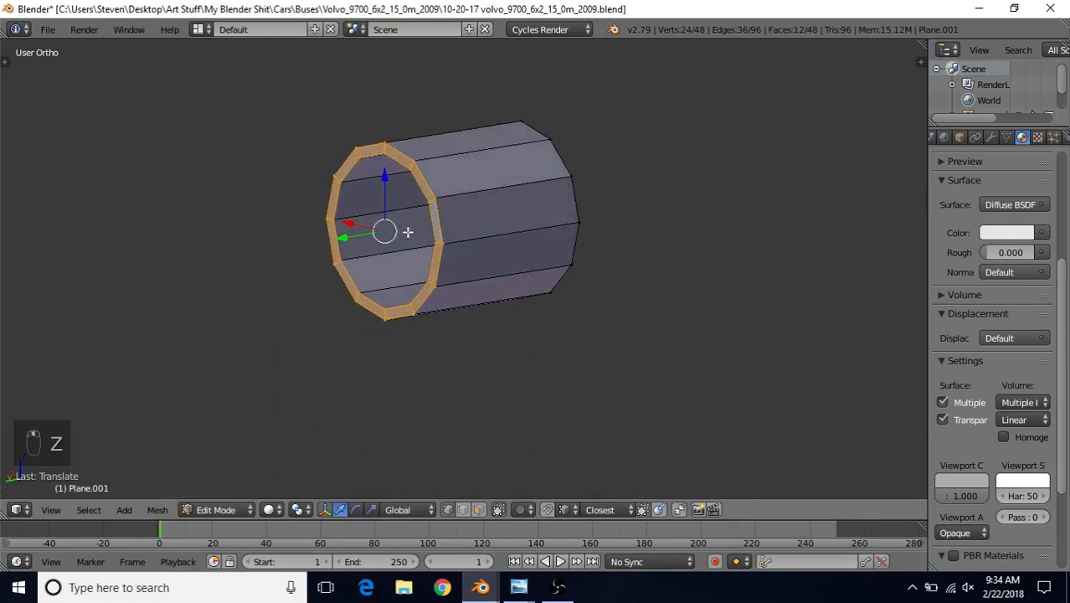
right_click(328, 217, "shift")
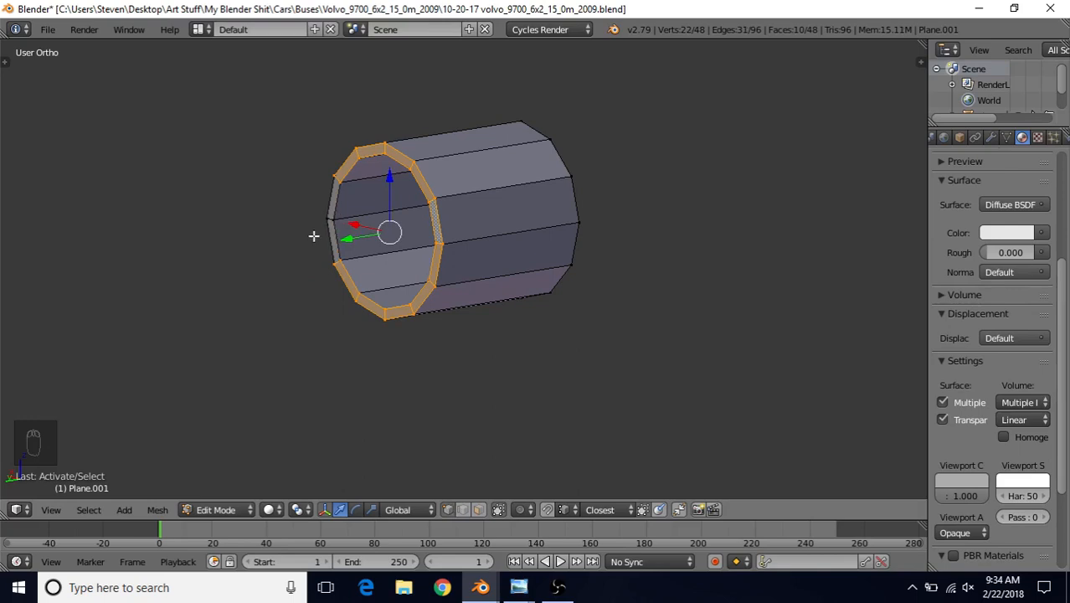
key("g")
key("y")
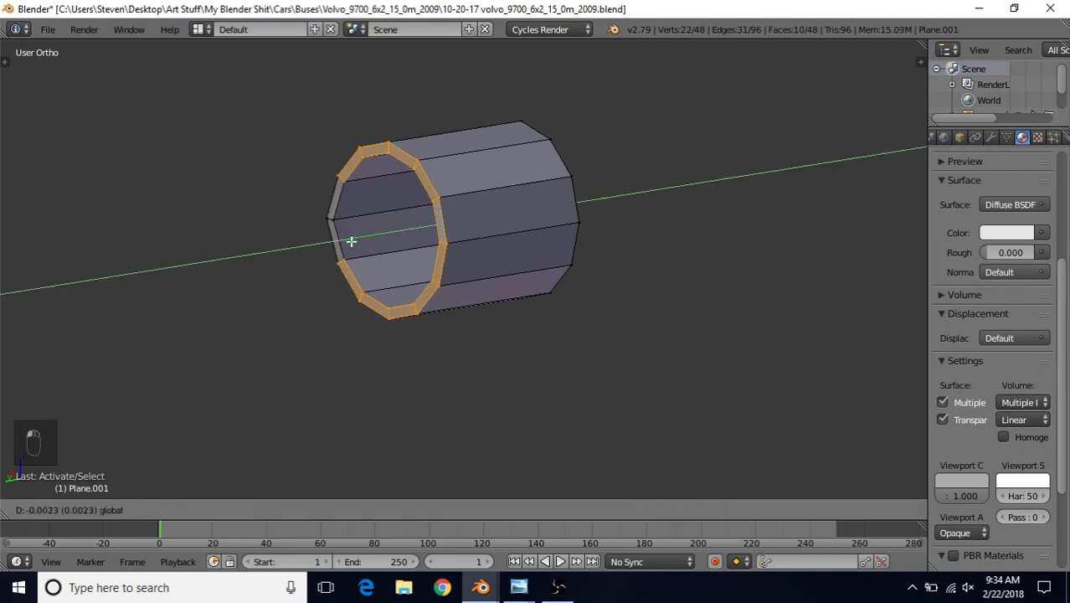
left_click(351, 241)
Step: Deselect the next end-ring face above and below, and move the remaining eight faces slightly further back along Y
right_click(342, 174, "shift")
right_click(337, 182, "shift")
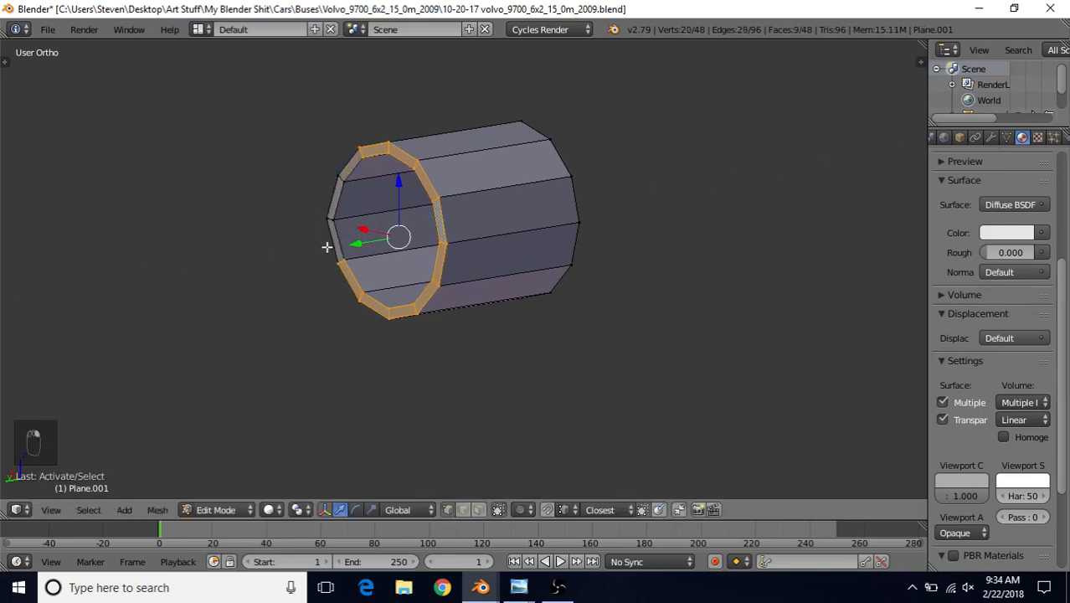
right_click(332, 258, "shift")
right_click(340, 259, "shift")
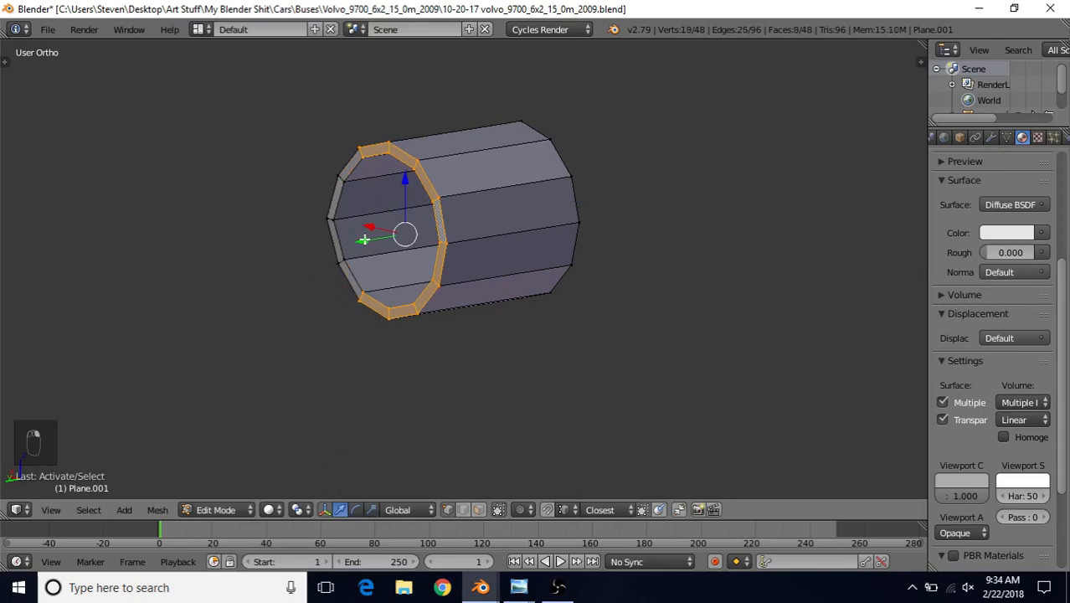
key("g")
key("y")
left_click(371, 241)
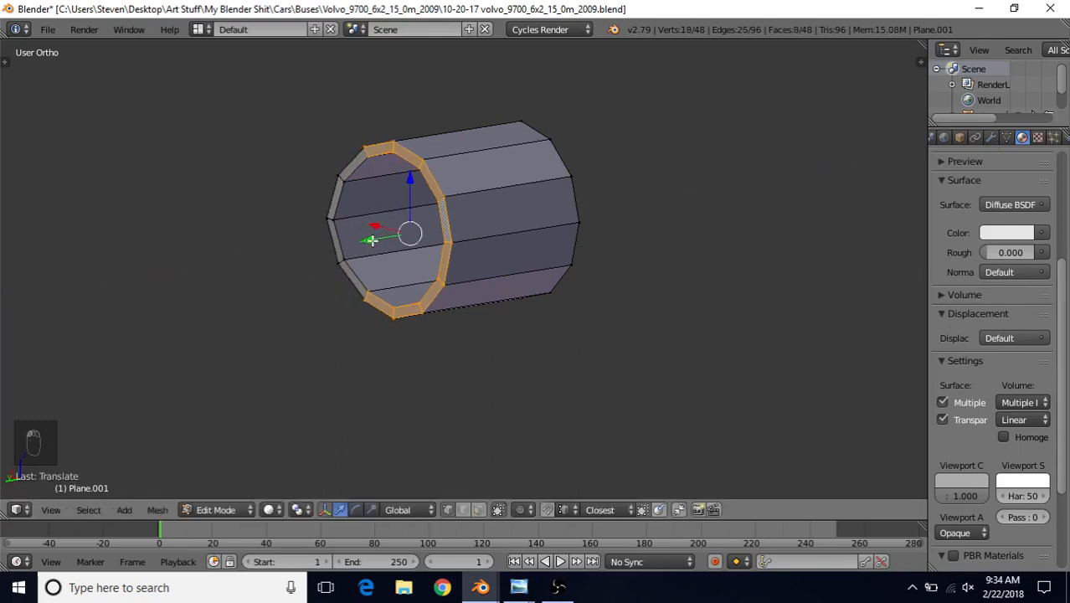
Step: Deselect one more end-ring face above and below, move the remaining six back about 0.071 along Y, and return to Object Mode
right_click(361, 148, "shift")
right_click(363, 157, "shift")
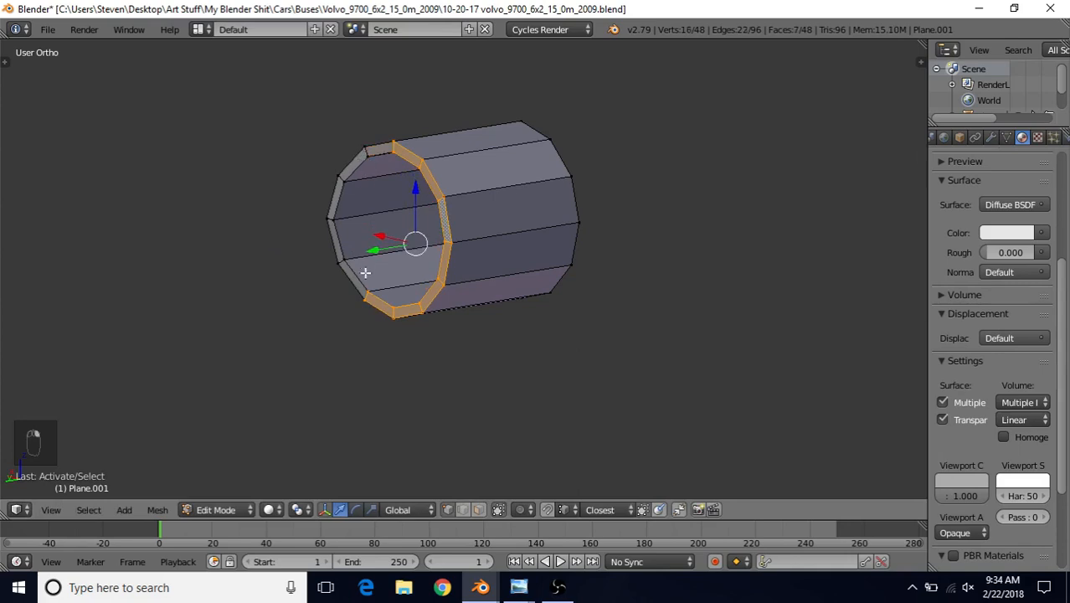
right_click(361, 293, "shift")
right_click(357, 309, "shift")
key("g")
key("y")
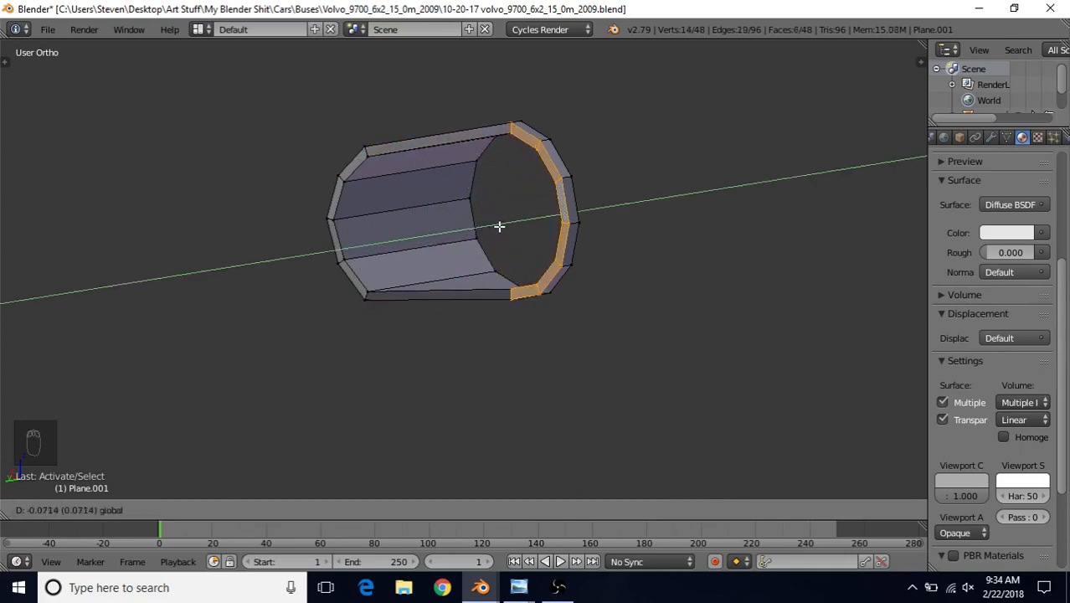
left_click(523, 170)
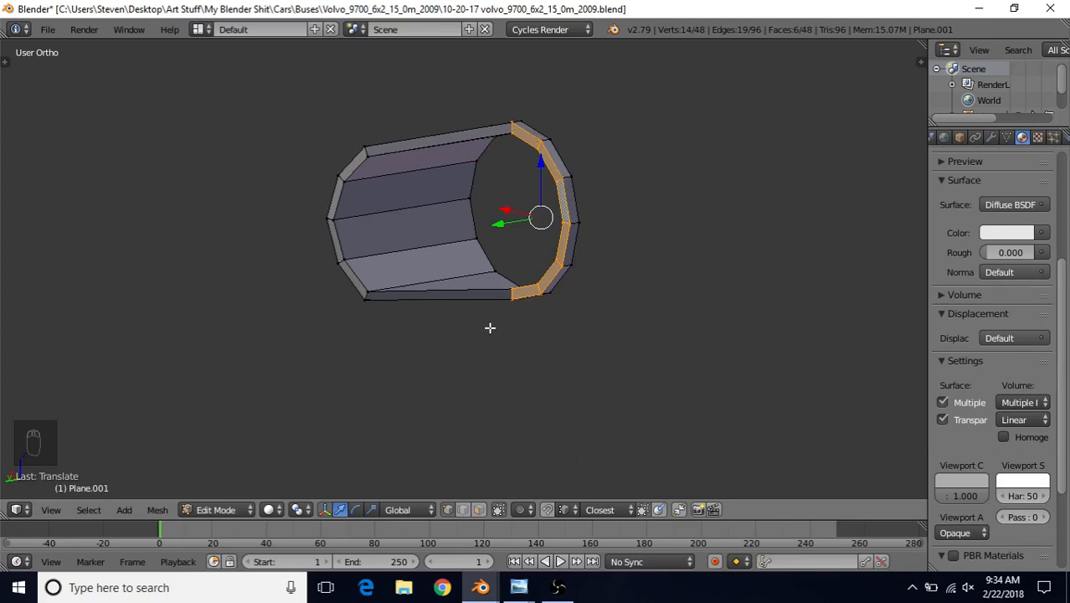
key("Tab")
Step: Compare the cut-away lamp housing's shape with the round lamps in the green-design rear photo
scroll(413, 213, "down", 4)
middle_click_drag(413, 213, 510, 503)
mouse_move(519, 587)
left_click(620, 524)
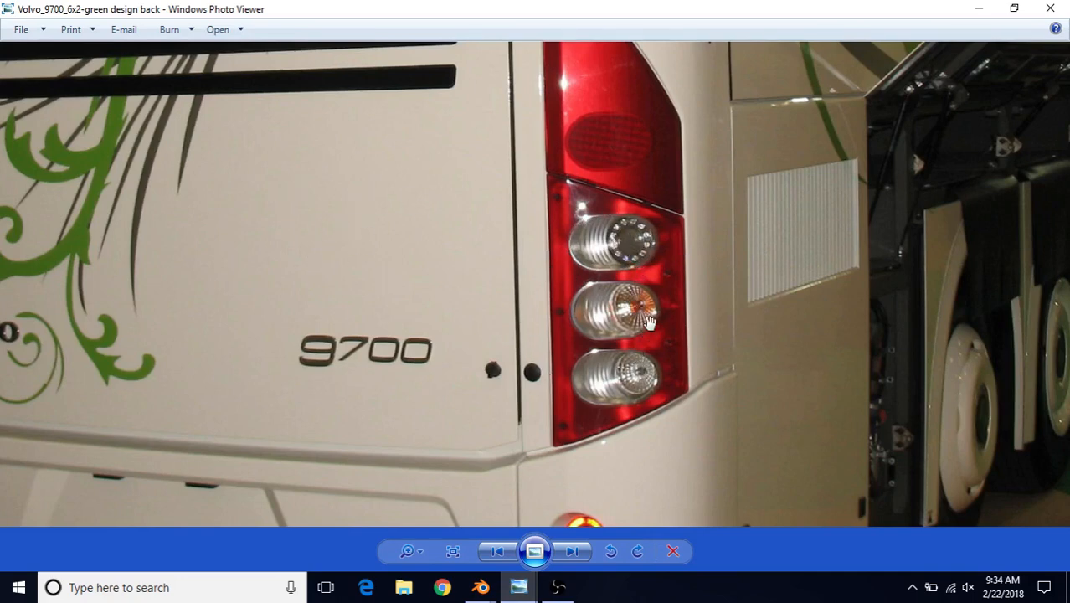
left_click(483, 586)
left_click(565, 531)
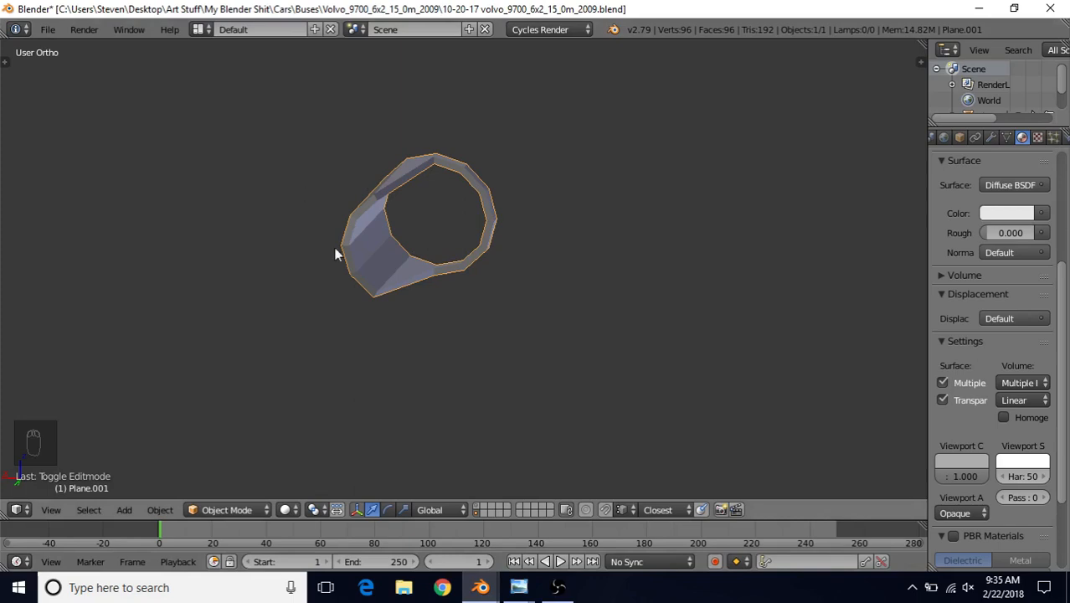
Step: Apply smooth shading to the lamp housing object
key("t")
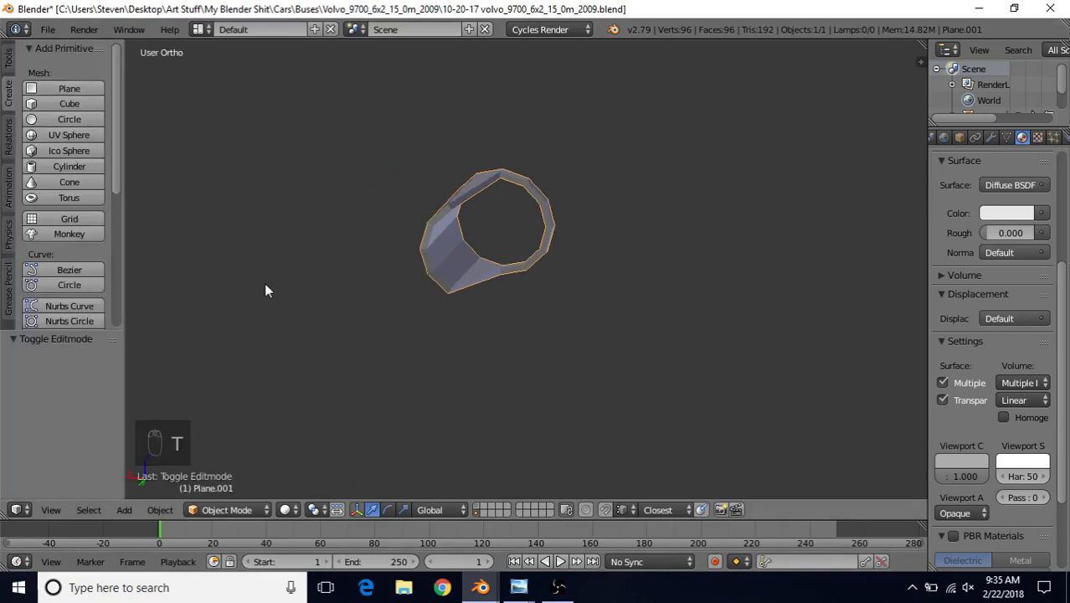
left_click(9, 59)
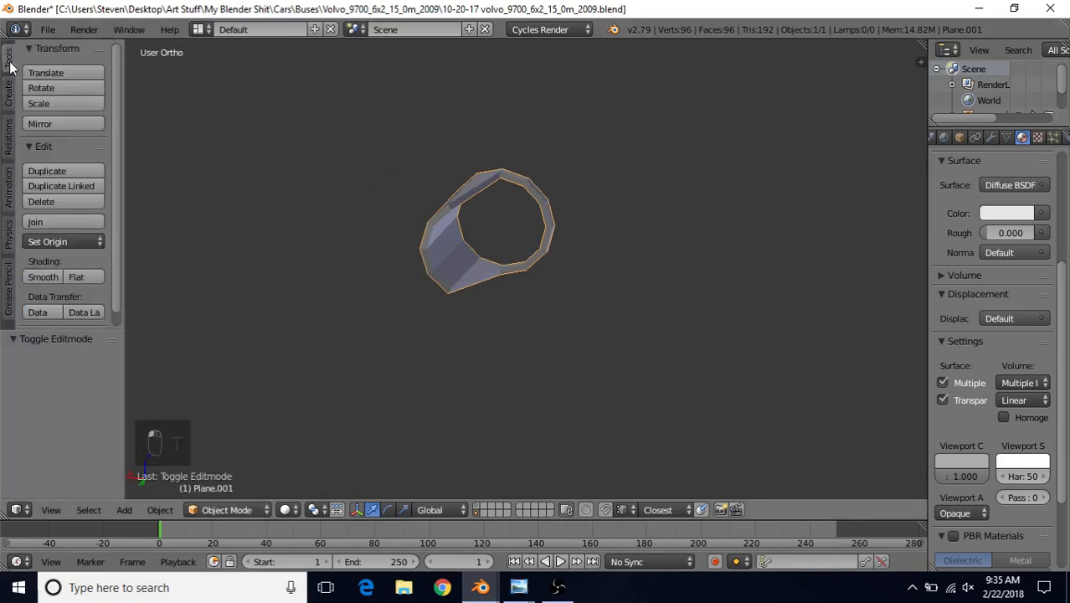
left_click(43, 277)
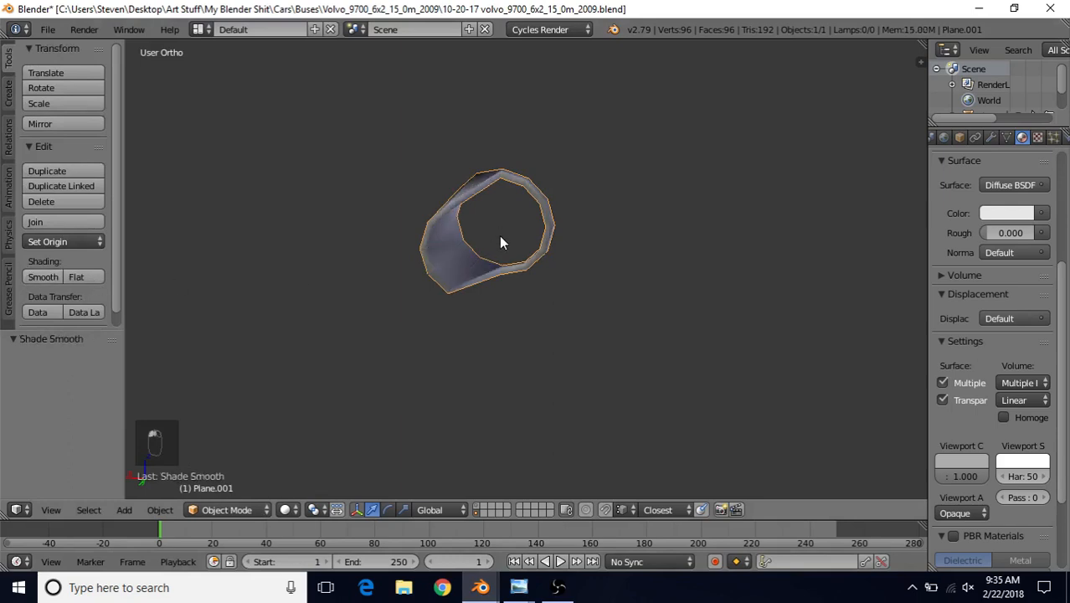
Step: In Edit Mode, select the face loop around the uncut end of the lamp housing and delete its faces
middle_click_drag(500, 242, 592, 231)
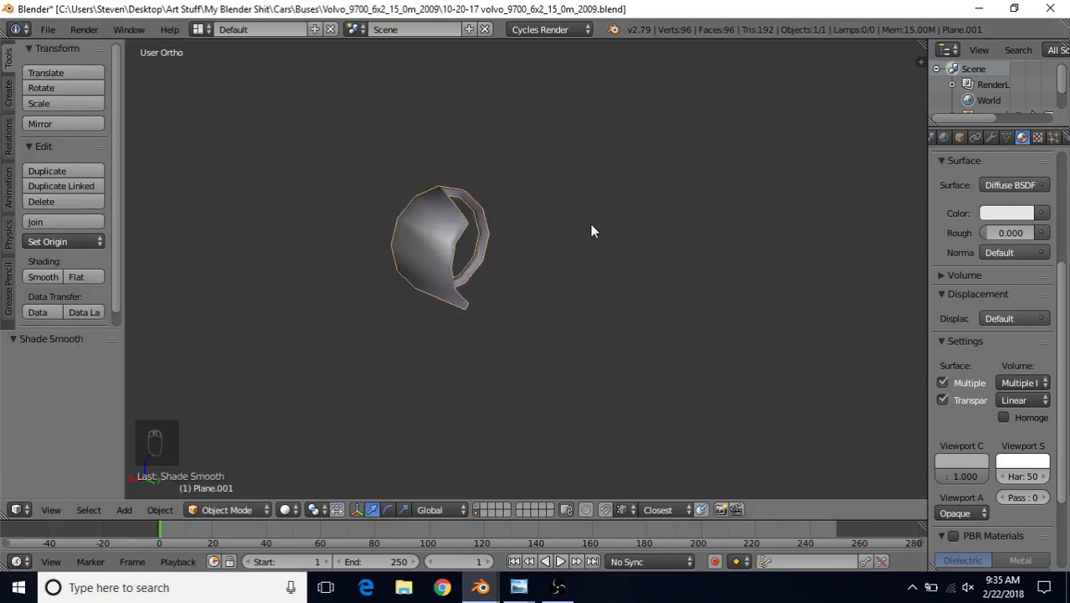
middle_click_drag(527, 203, 531, 167)
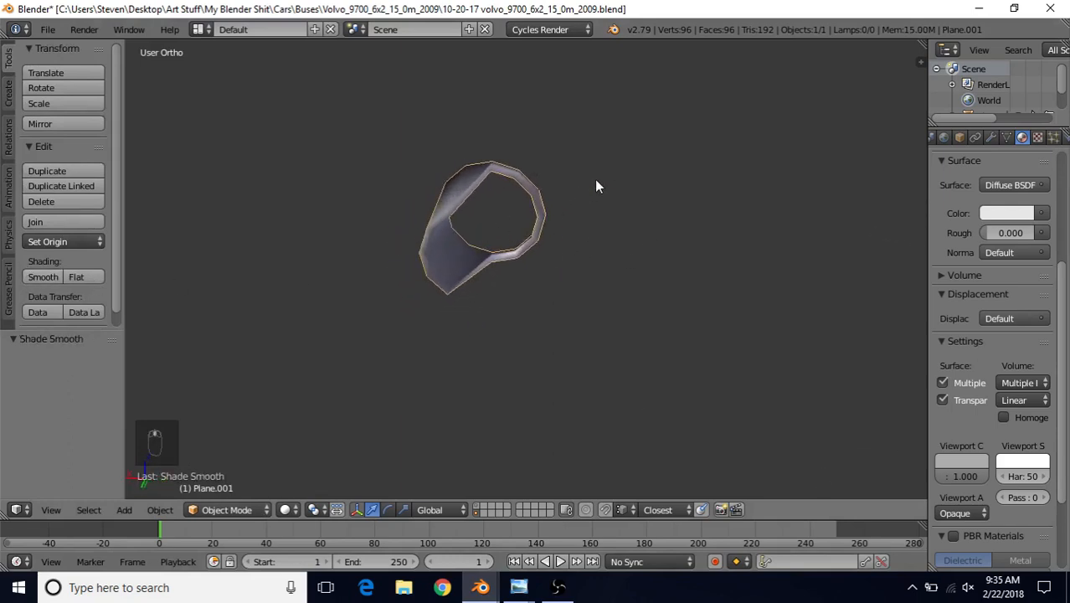
key("Tab")
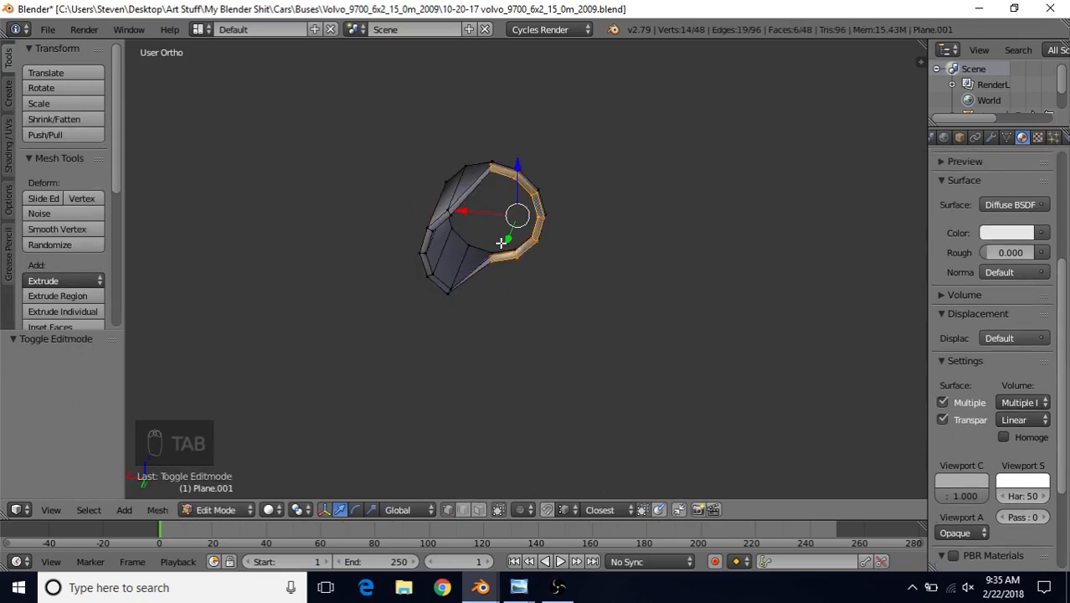
key("t")
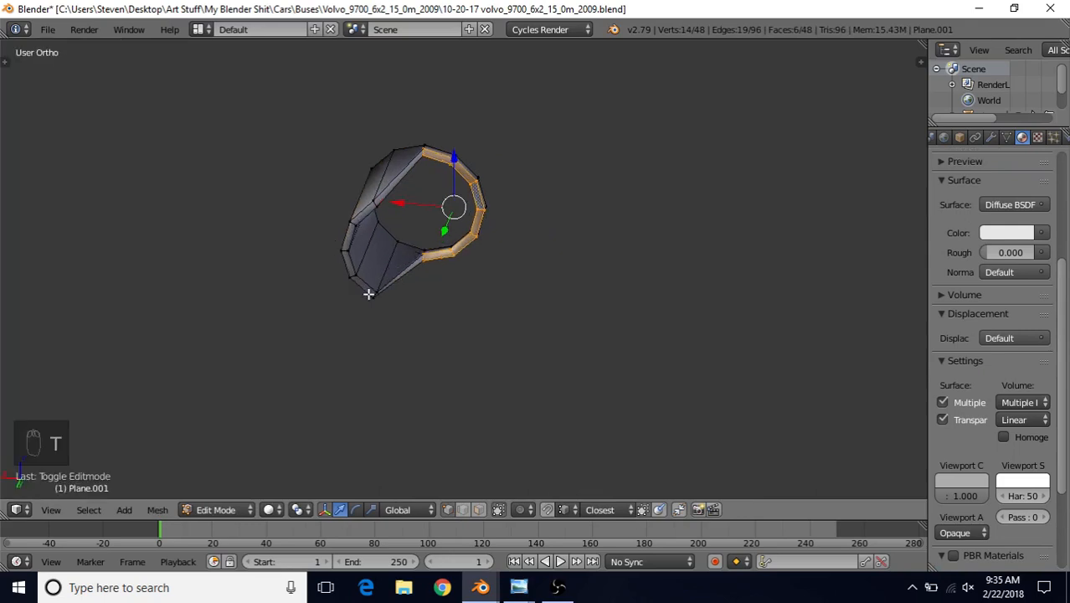
left_click(481, 509)
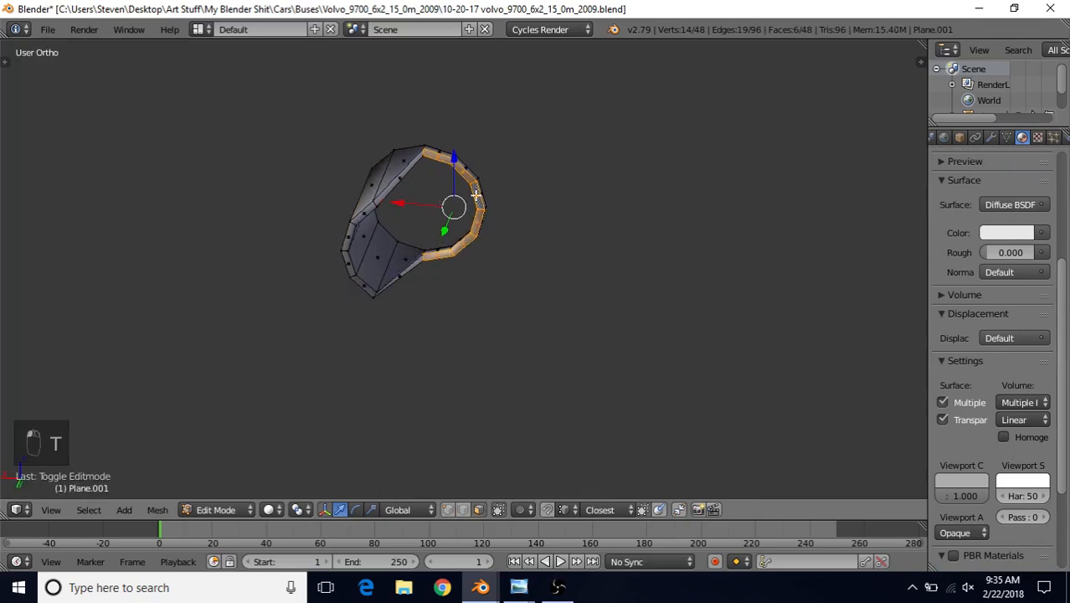
middle_click_drag(476, 196, 543, 257)
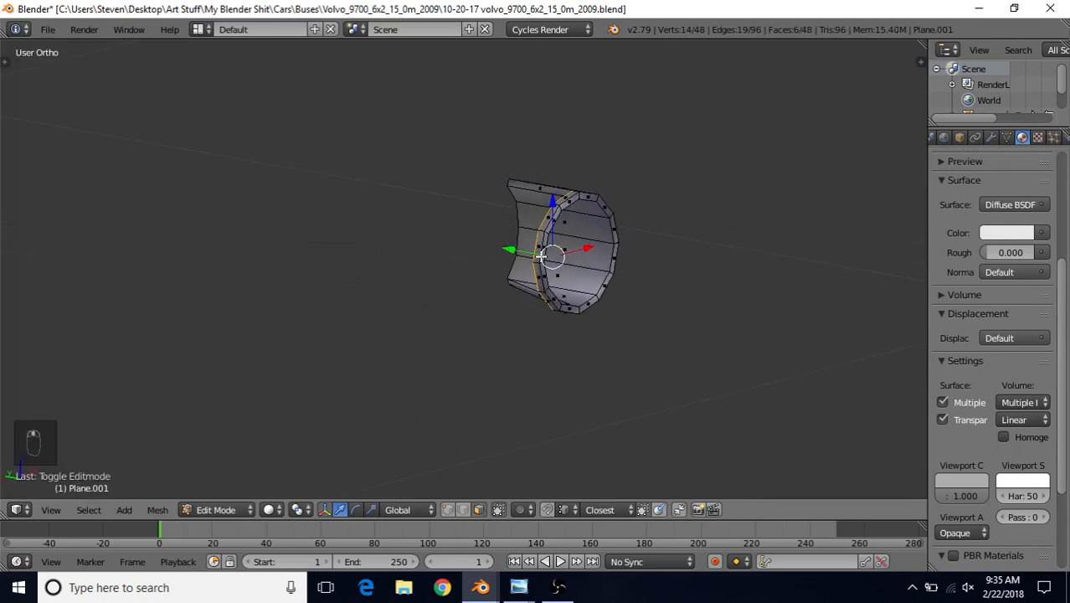
scroll(596, 212, "up", 2)
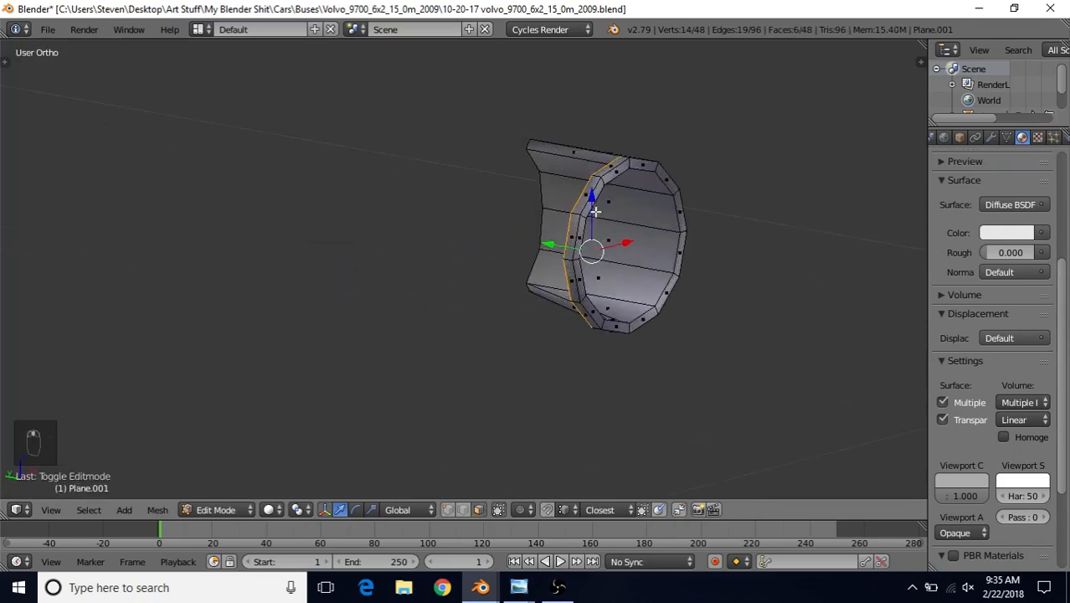
right_click(628, 165, "alt")
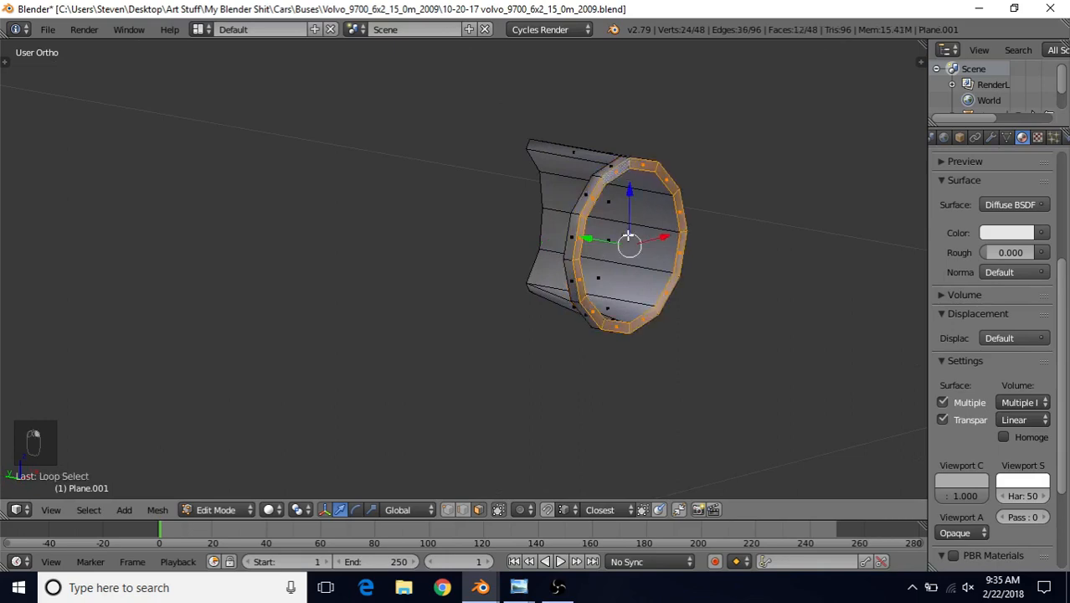
key("Delete")
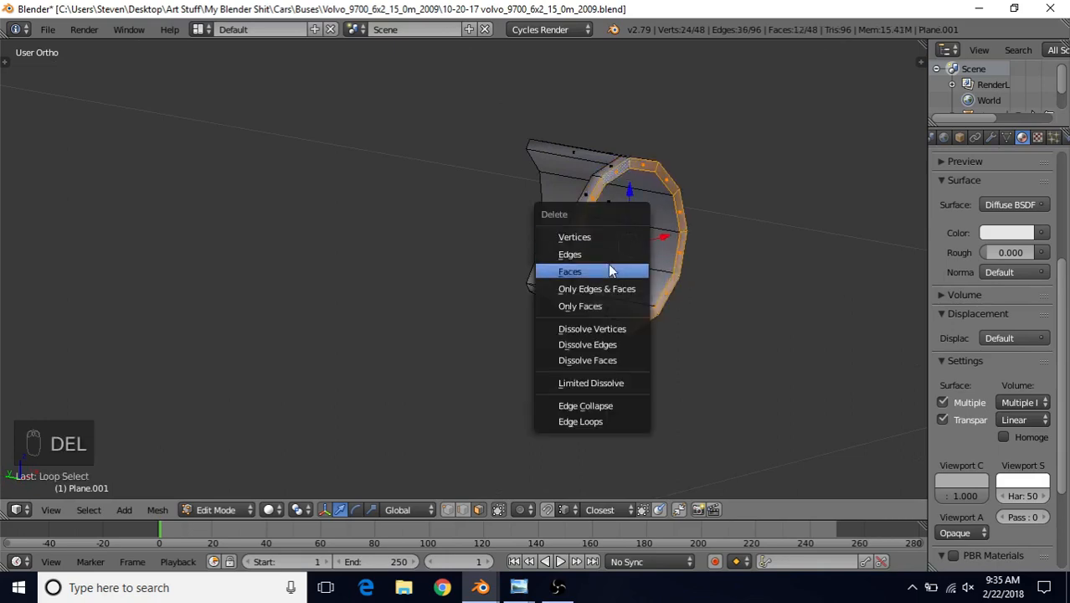
left_click(611, 272)
middle_click_drag(480, 271, 513, 280)
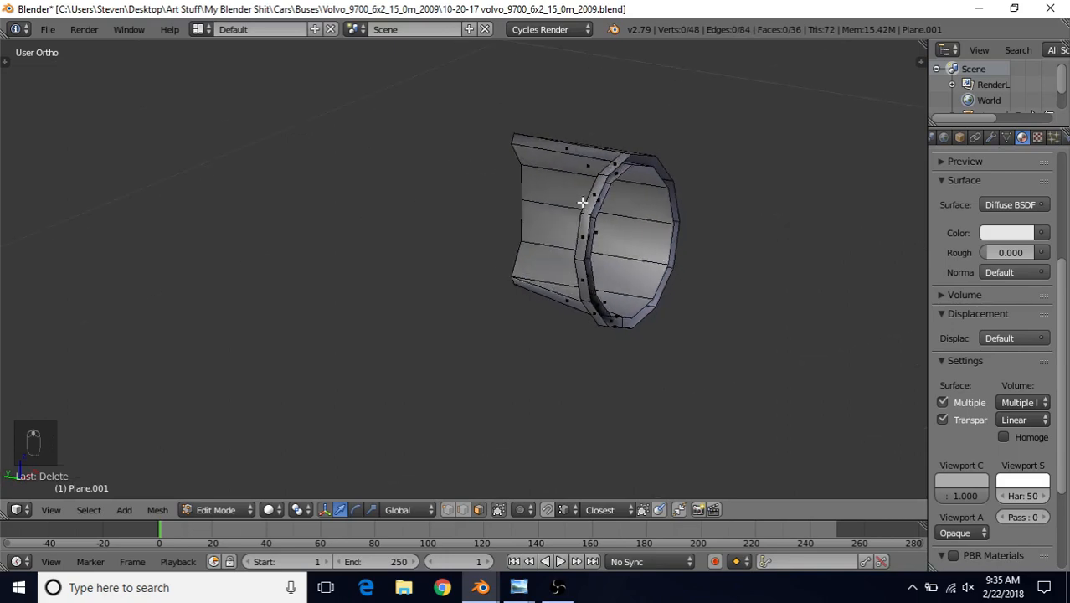
Step: Select the short middle rim edge on the longest side of the cut-away opening and move it slightly along Y
middle_click_drag(448, 259, 673, 261)
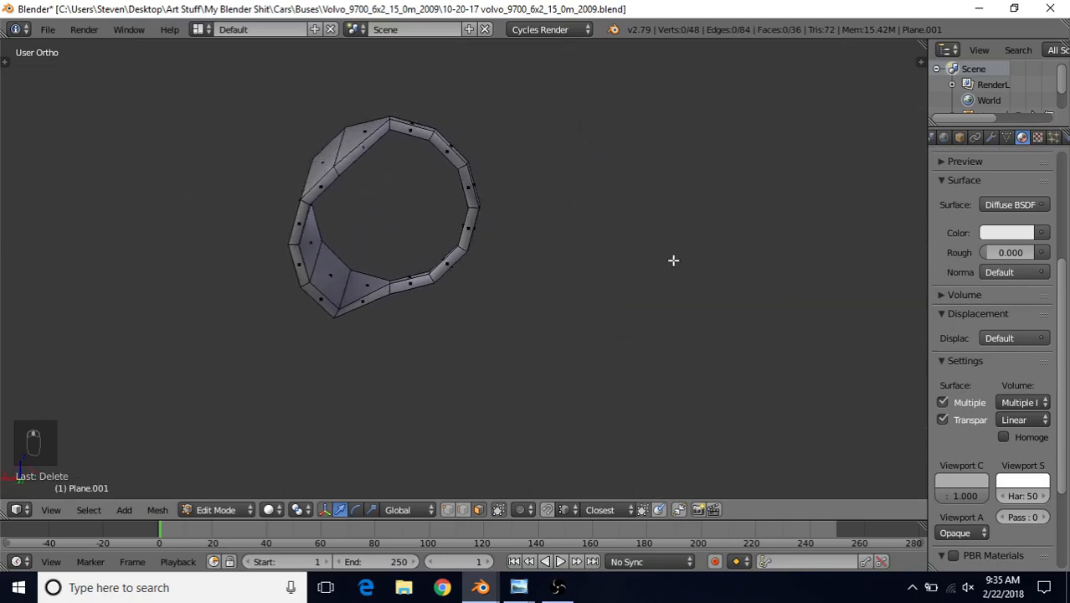
left_click(471, 509)
middle_click_drag(542, 290, 528, 268)
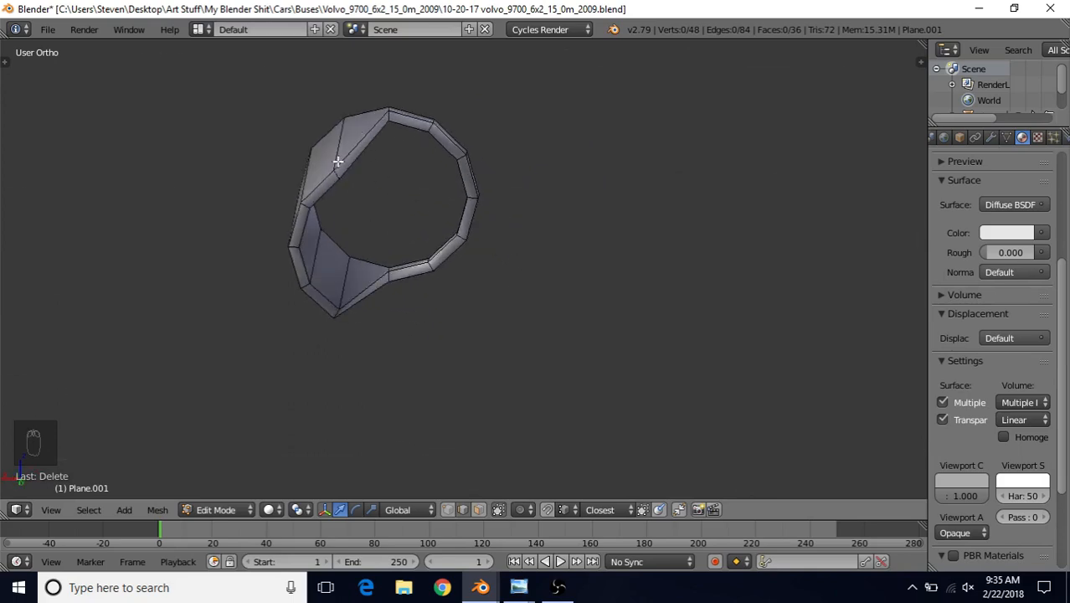
middle_click_drag(301, 281, 337, 198)
scroll(338, 199, "up", 2)
middle_click_drag(441, 195, 413, 185)
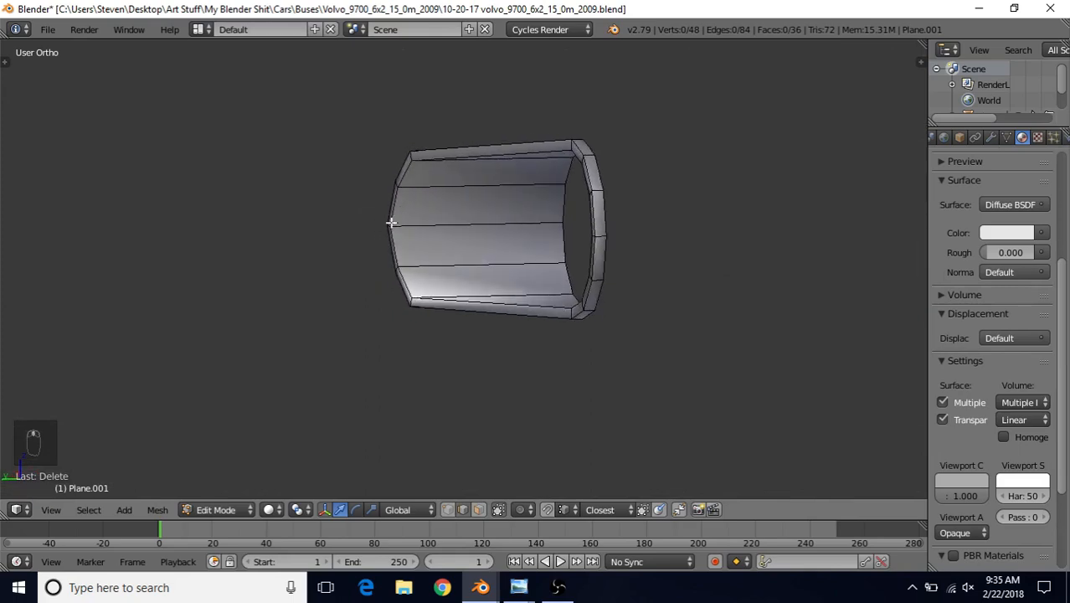
middle_click_drag(394, 224, 328, 236)
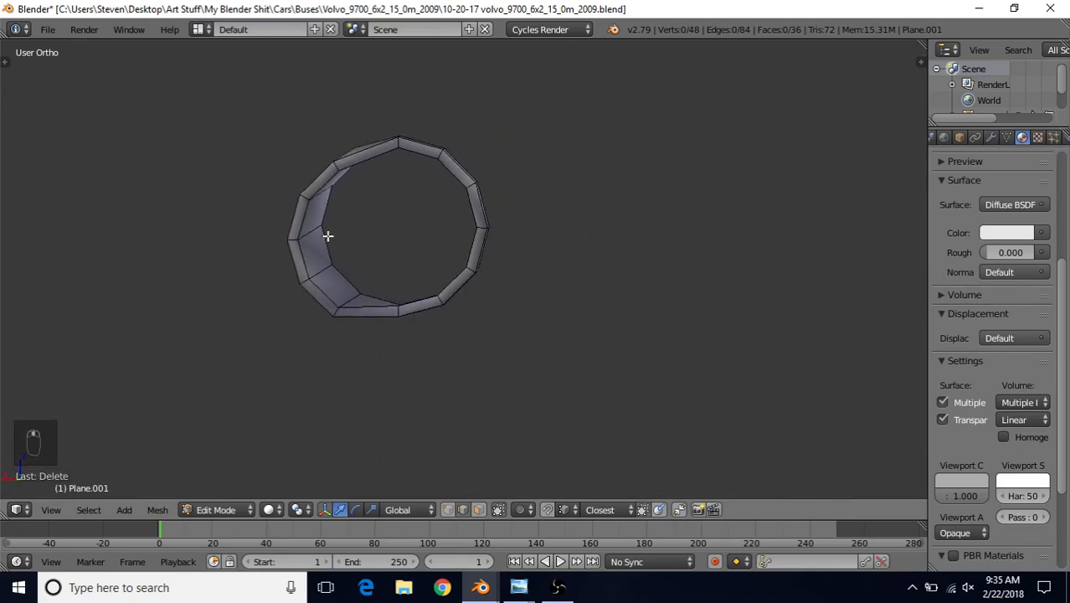
right_click(294, 240)
middle_click_drag(457, 196, 337, 196)
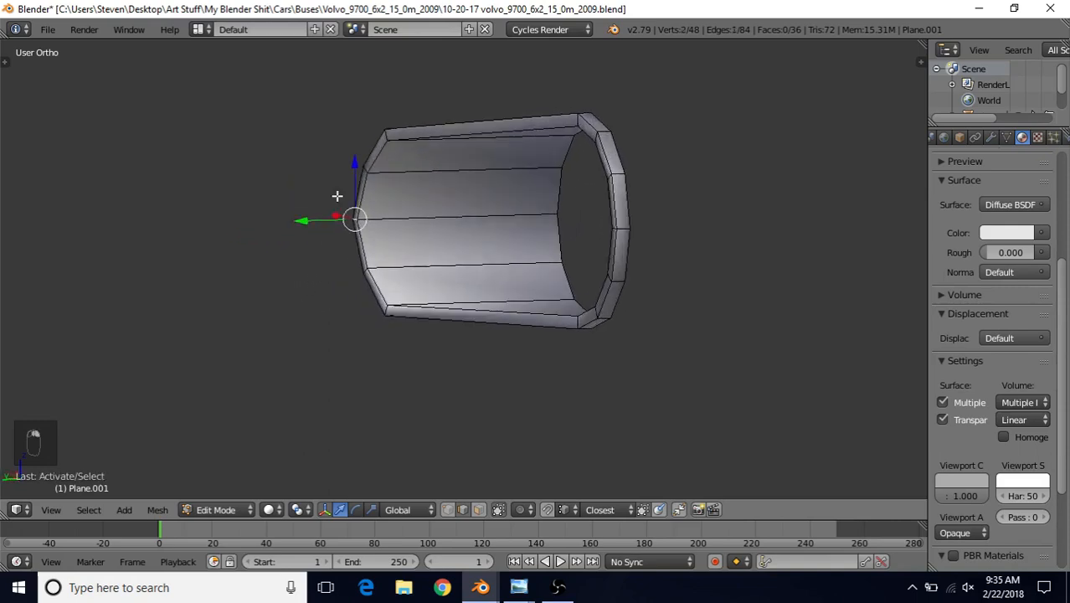
left_click_drag(300, 220, 304, 241)
middle_click_drag(572, 211, 543, 215)
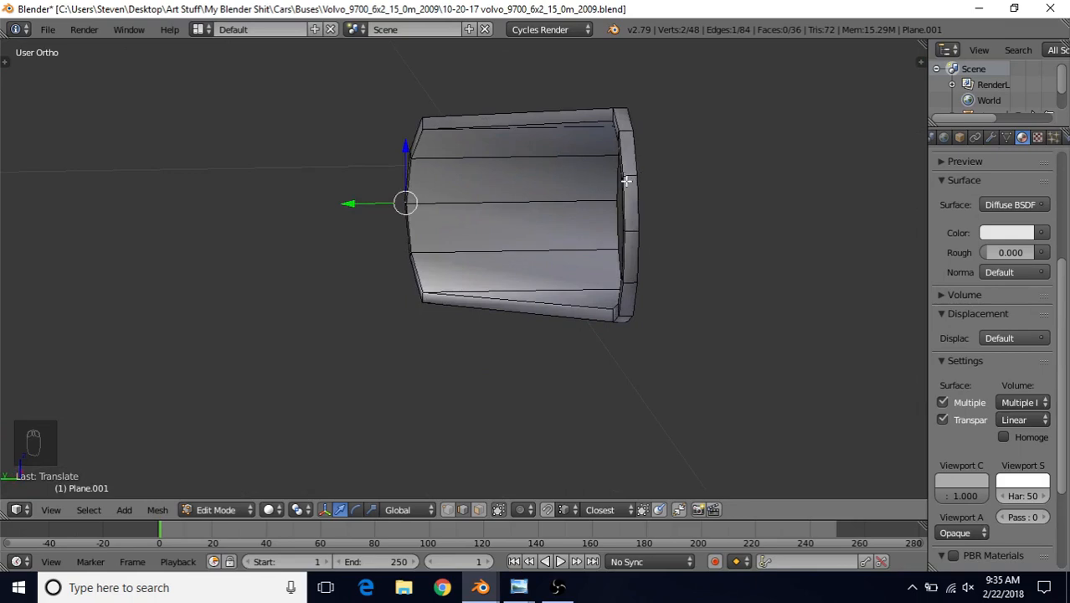
Step: Bevel the outer and inner edge loops of the cut-away rim with 2 segments and about 0.0016 offset, and return to Object Mode
scroll(580, 203, "down", 3)
middle_click_drag(431, 178, 581, 252)
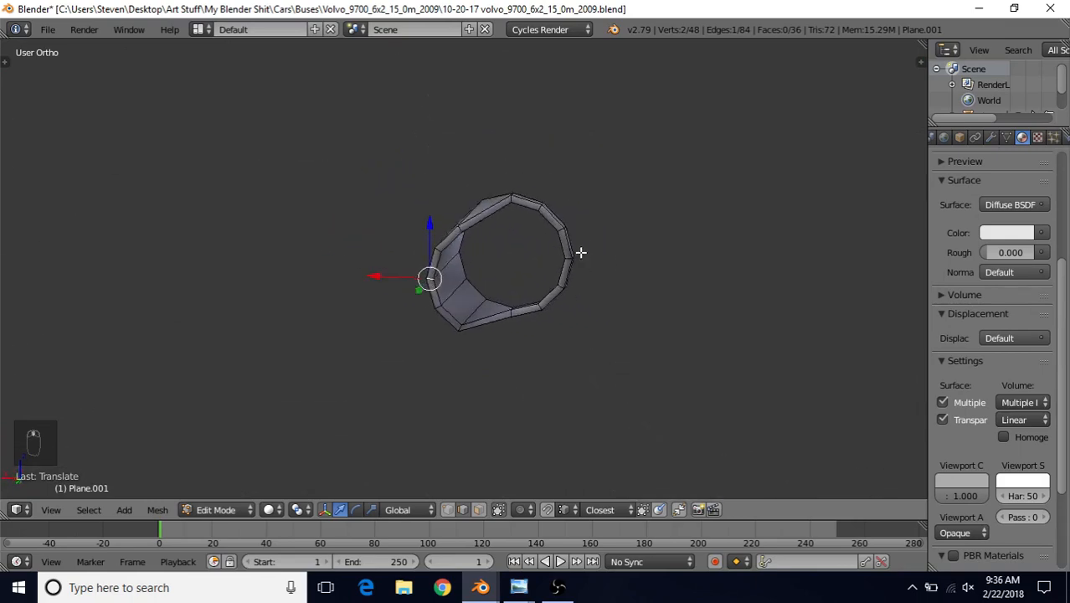
scroll(578, 242, "up", 4)
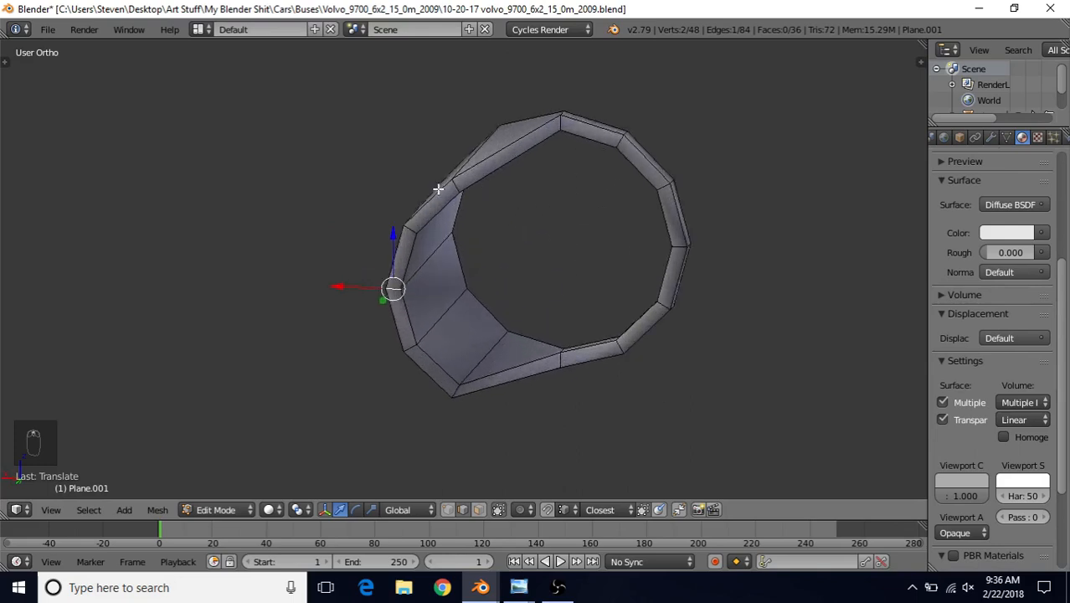
right_click(476, 165, "alt")
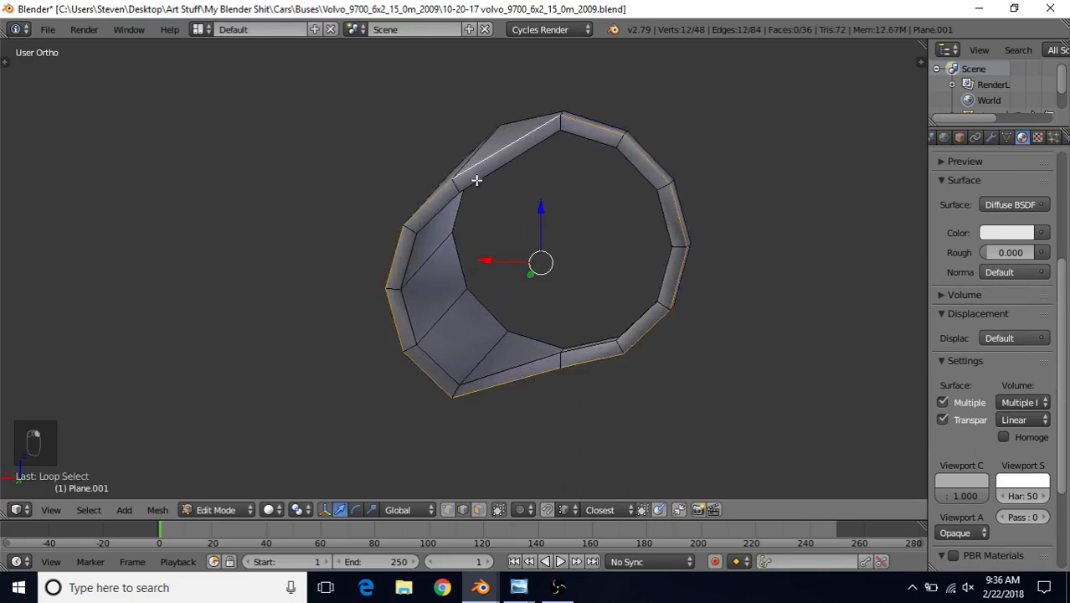
right_click(477, 181, "alt+shift")
middle_click_drag(545, 225, 551, 159)
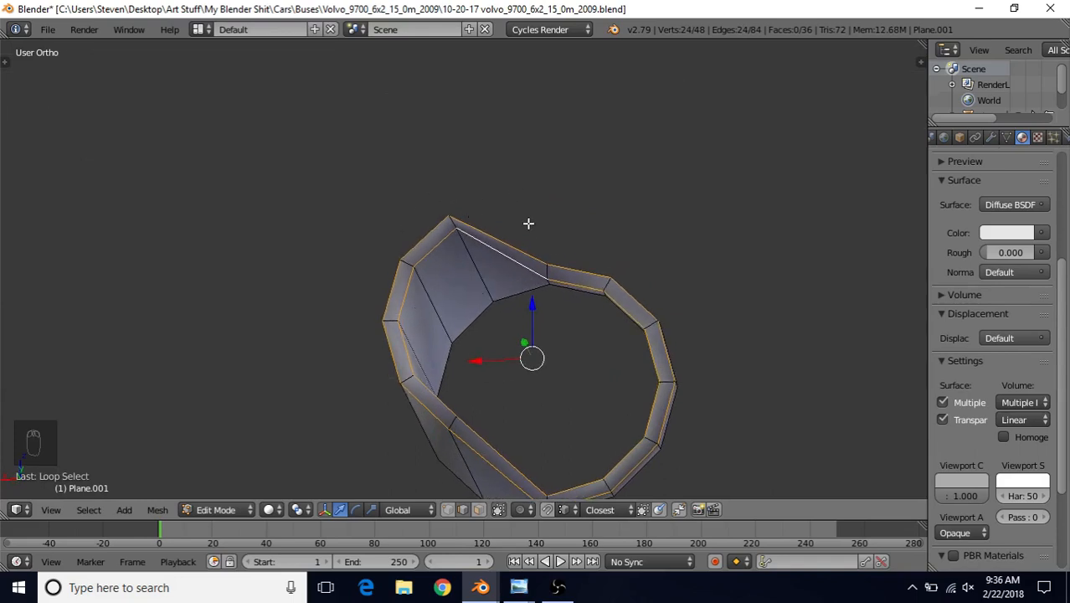
key("ctrl+b")
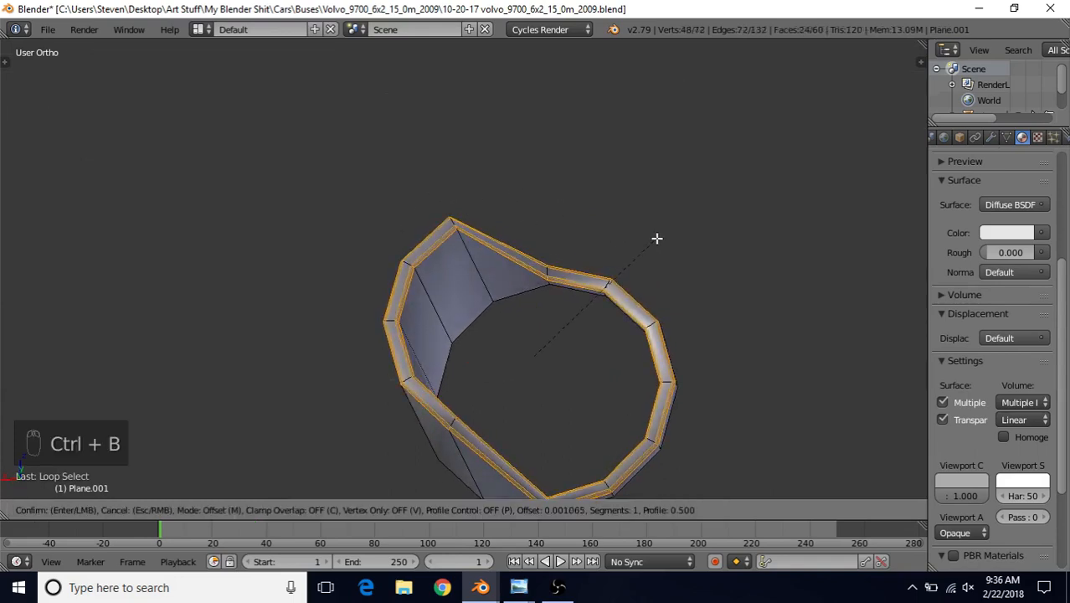
scroll(656, 238, "up", 1)
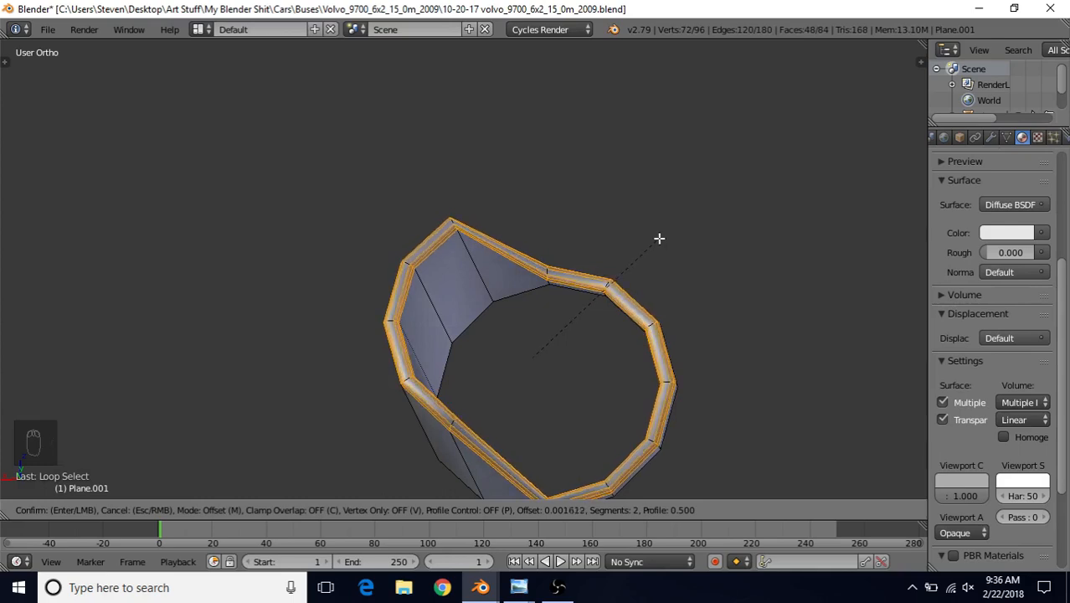
left_click(659, 239)
middle_click_drag(562, 273, 526, 210)
scroll(500, 288, "up", 4)
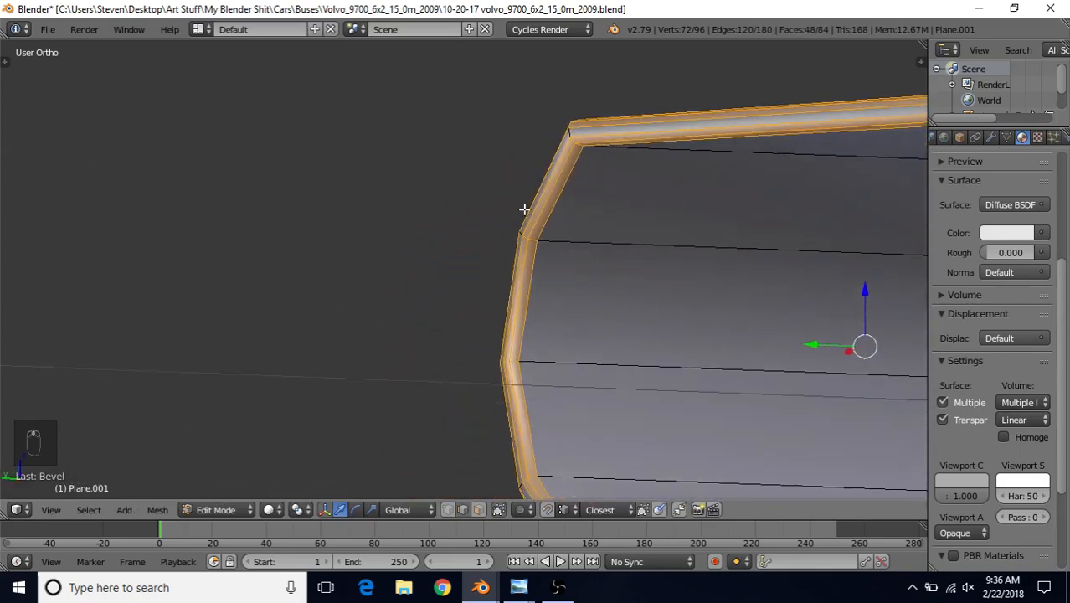
scroll(583, 294, "down", 6)
key("Tab")
middle_click_drag(520, 327, 583, 285)
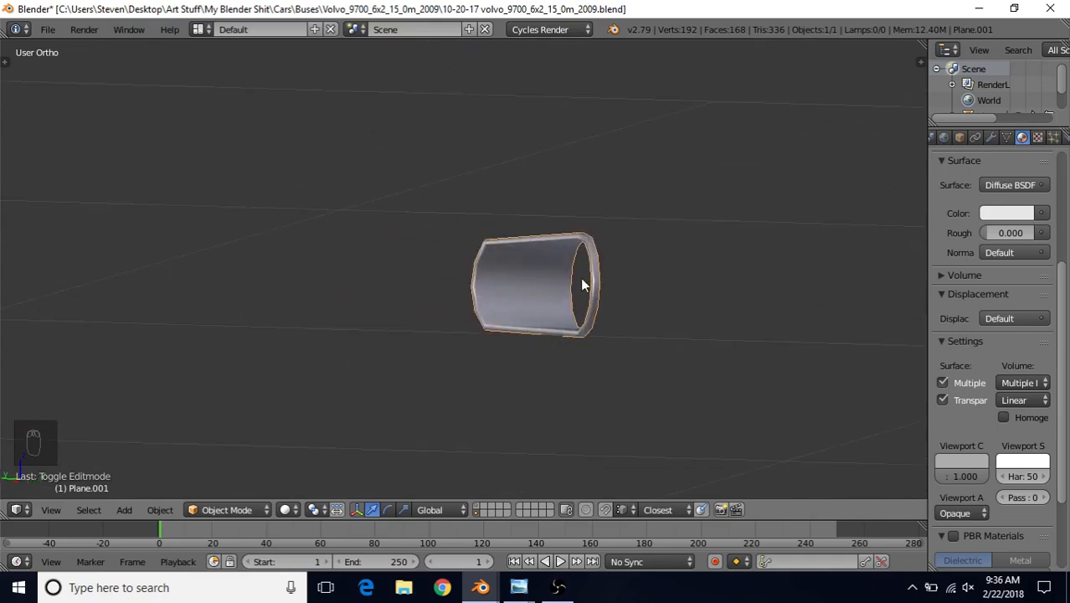
middle_click_drag(549, 420, 567, 382)
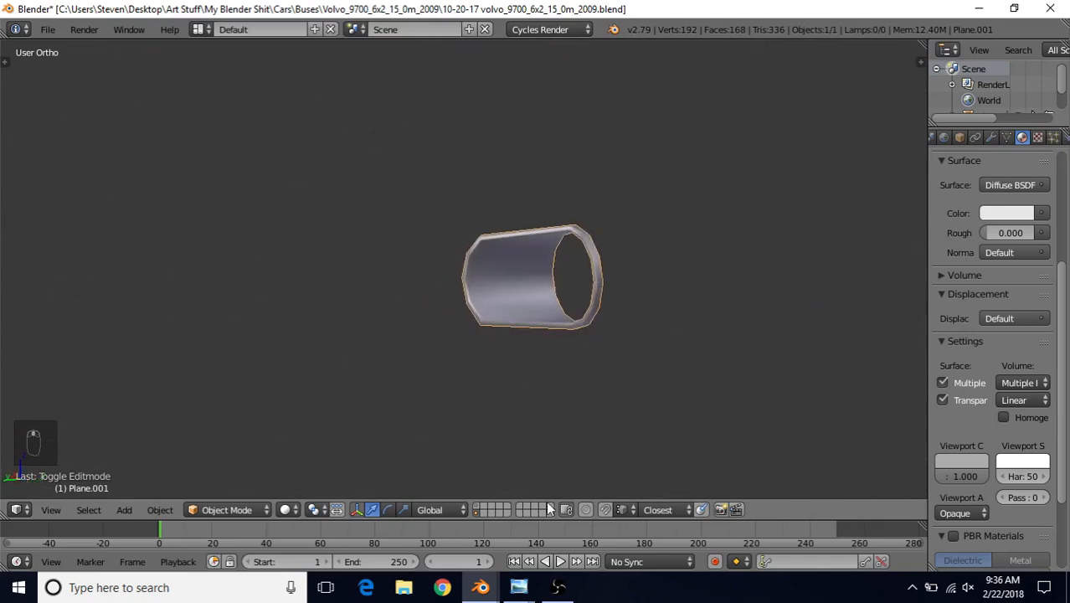
Step: Compare the bevelled housing with the ribbed inner walls of the round lamps in the green-design rear photo
left_click(519, 588)
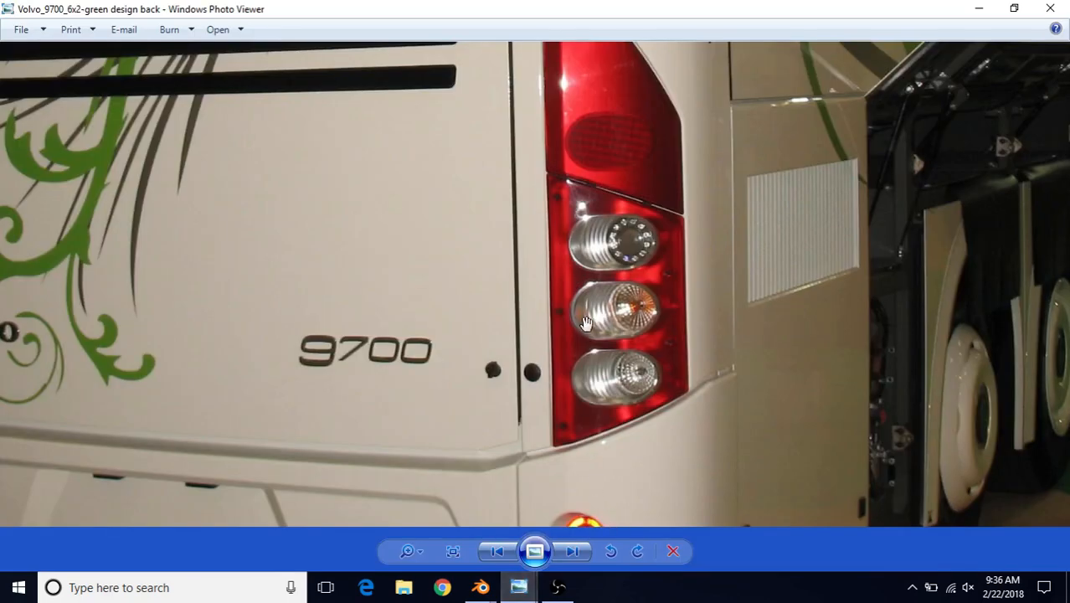
scroll(586, 323, "up", 2)
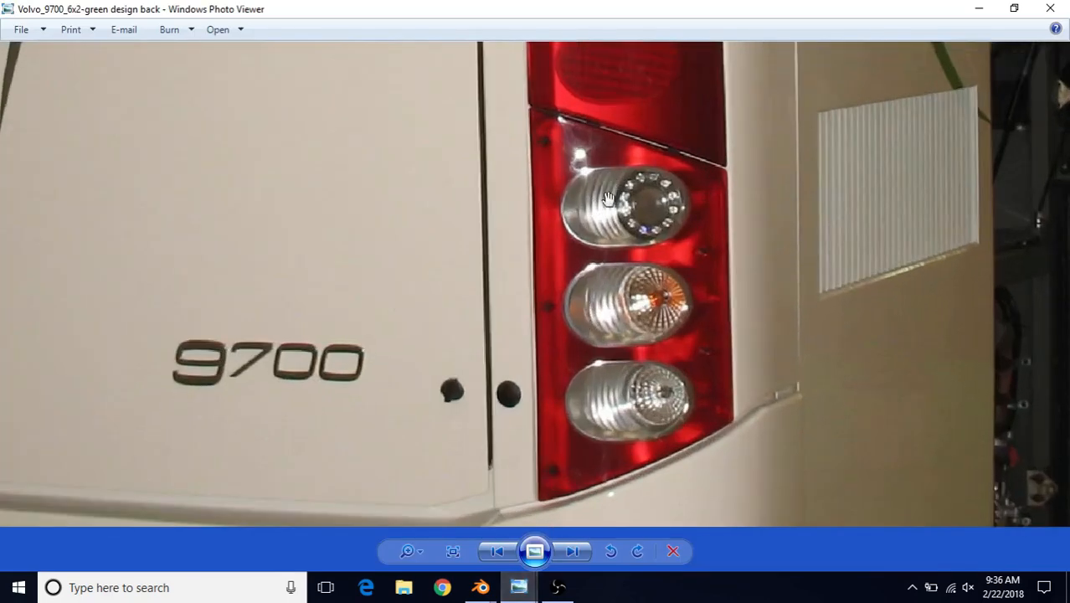
scroll(611, 205, "down", 1)
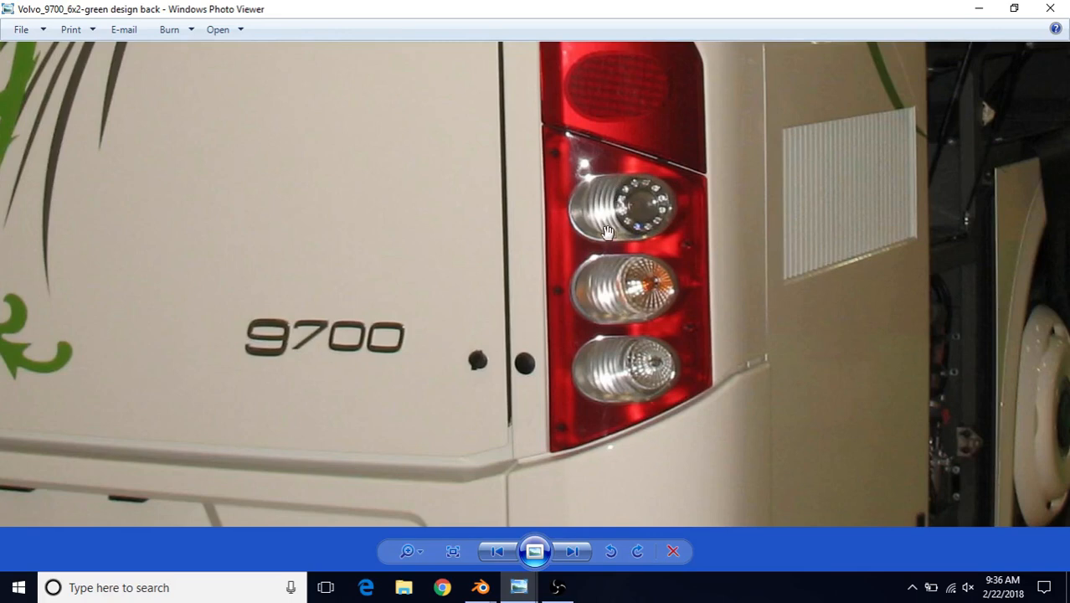
left_click_drag(597, 237, 523, 223)
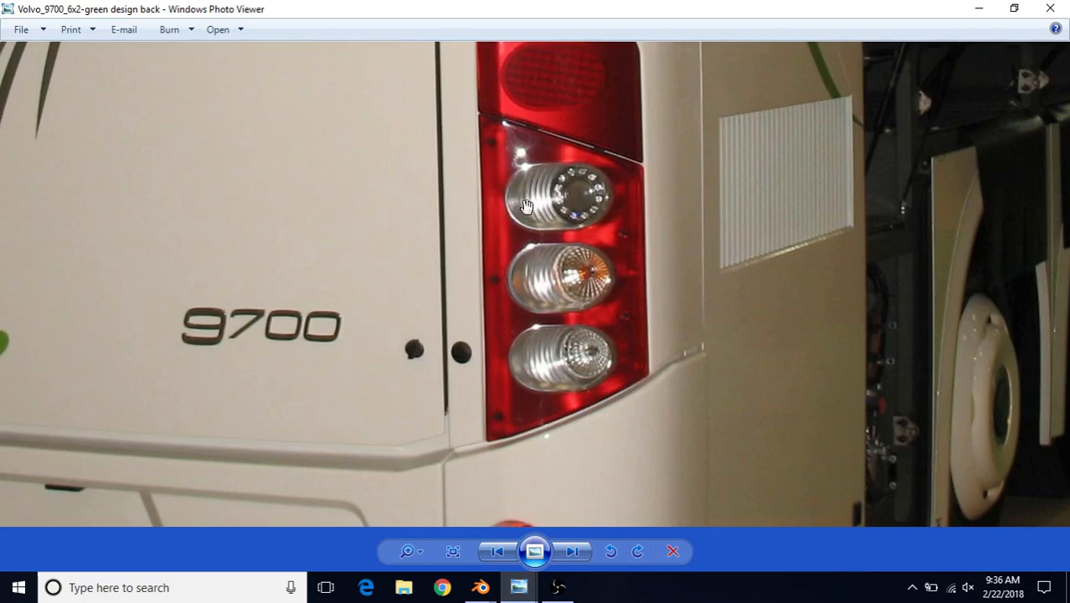
mouse_move(480, 587)
left_click(578, 521)
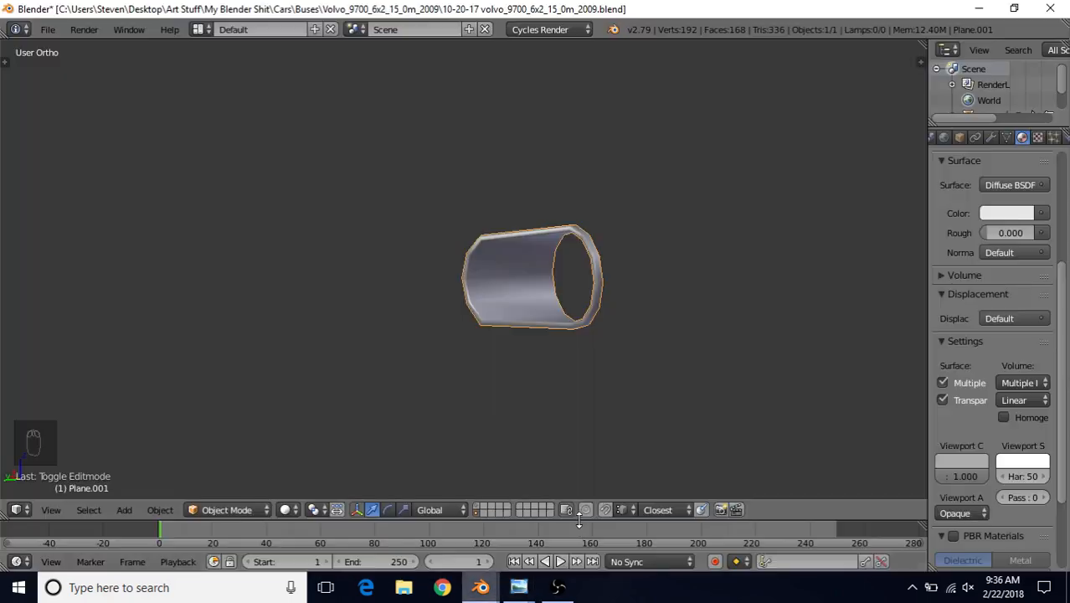
middle_click_drag(506, 289, 536, 257)
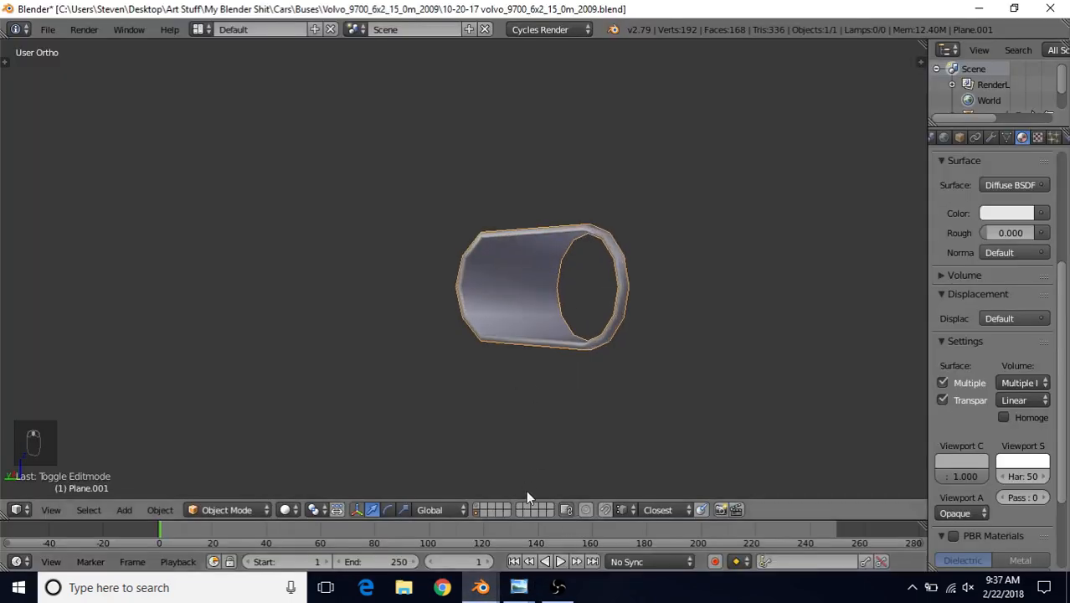
mouse_move(518, 587)
left_click(607, 543)
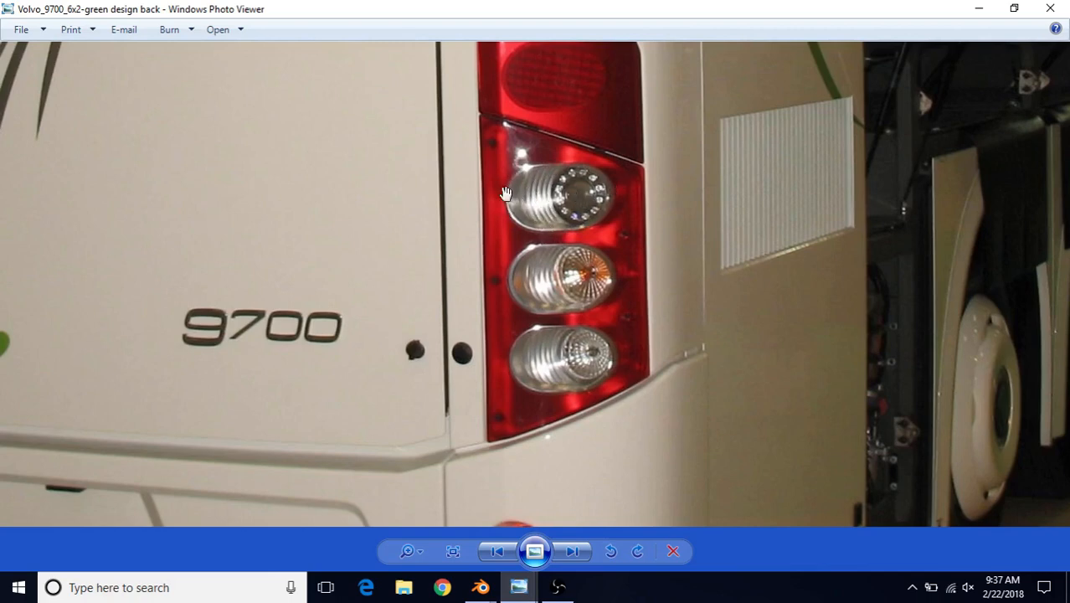
left_click(480, 587)
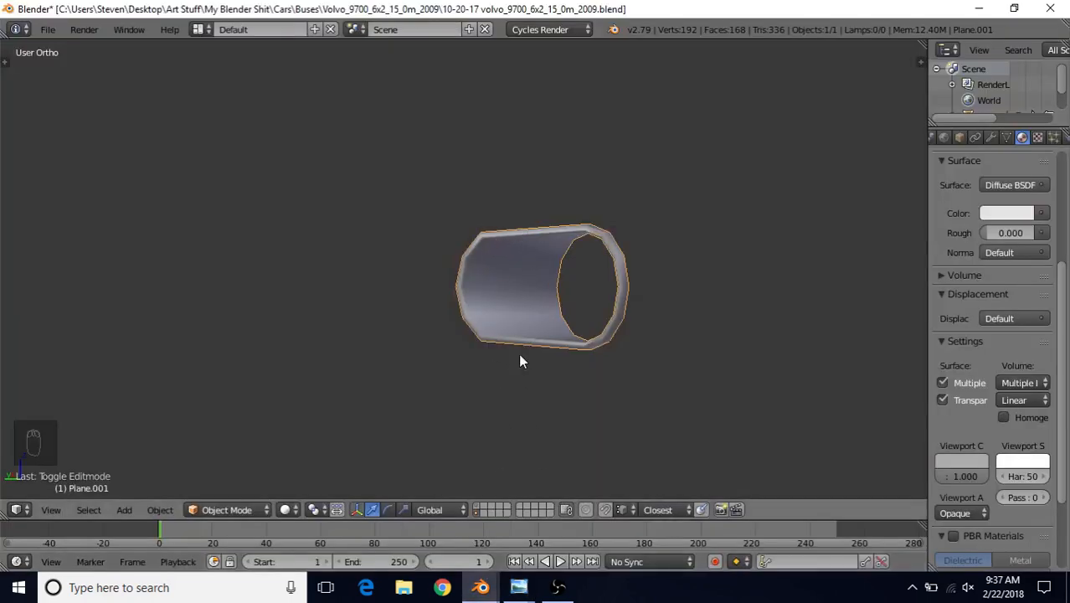
Step: In Edit Mode, select the six inner wall faces of the lamp housing from one long rim edge to the other
key("Tab")
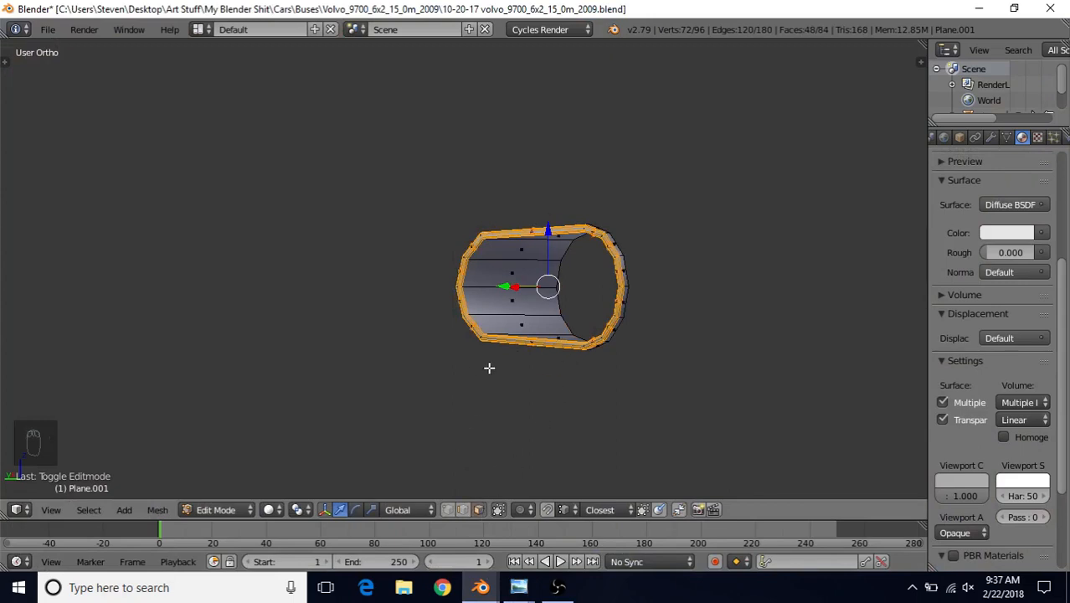
middle_click_drag(489, 367, 560, 322)
scroll(560, 322, "up", 3)
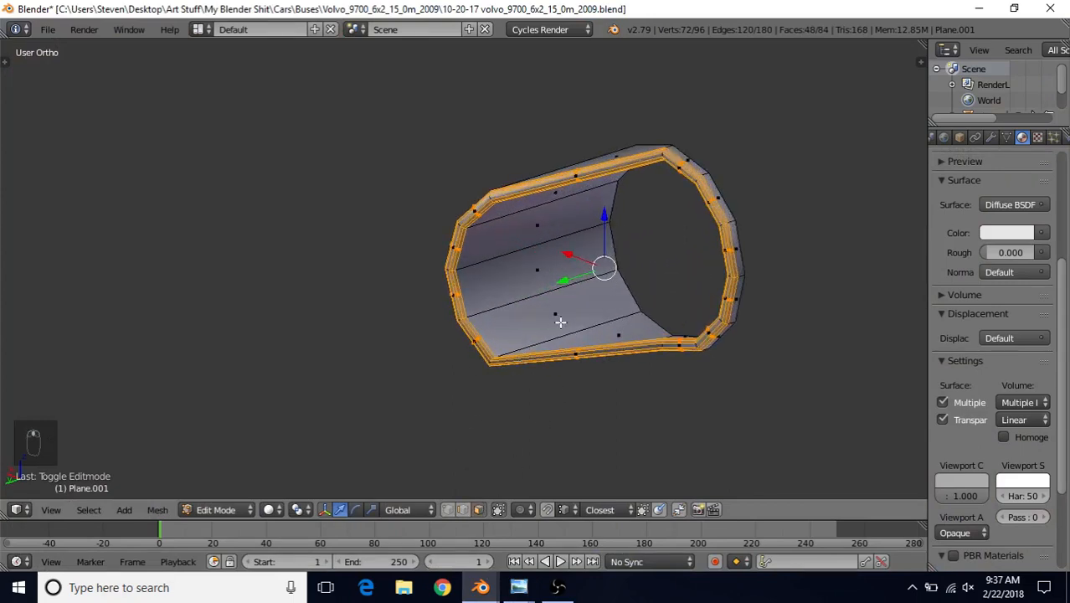
right_click(617, 331)
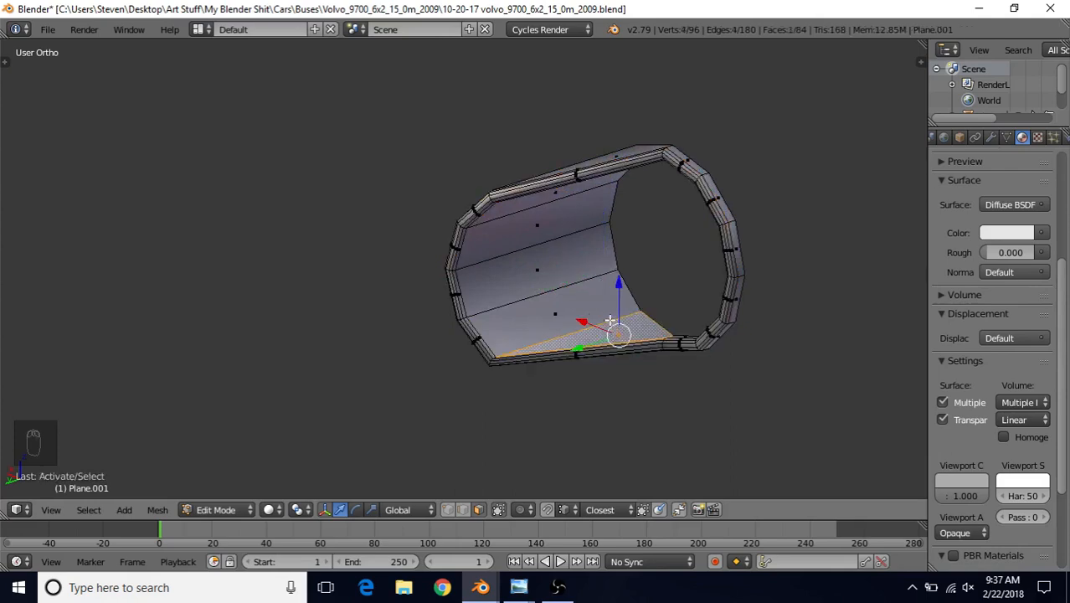
middle_click_drag(610, 321, 591, 262)
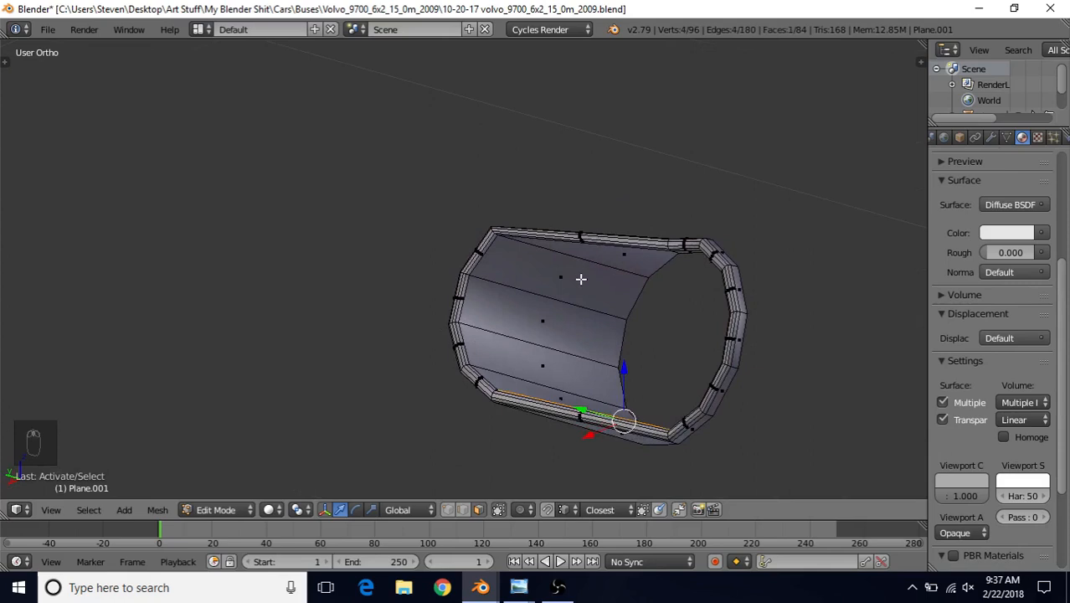
right_click(616, 258, "ctrl")
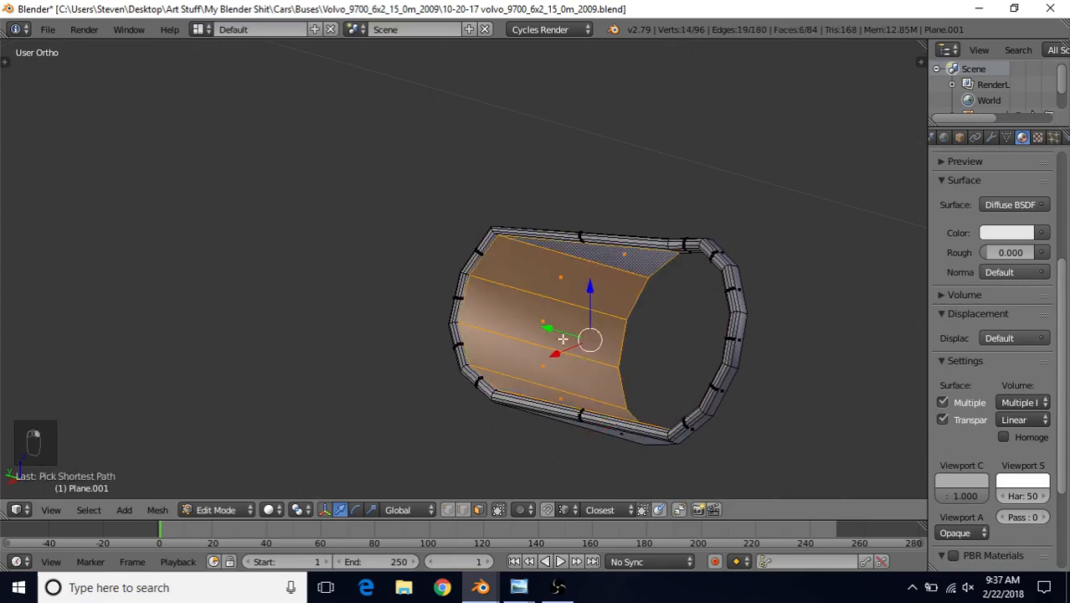
middle_click_drag(544, 344, 550, 382)
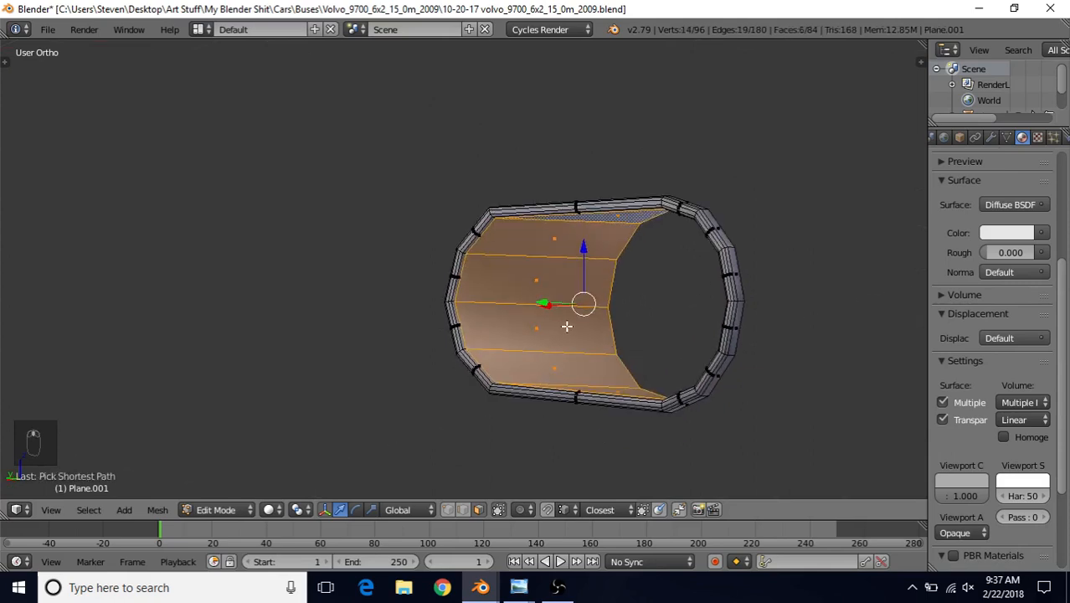
Step: Duplicate the selected inner wall faces in place and hide all unselected geometry
key("shift+d")
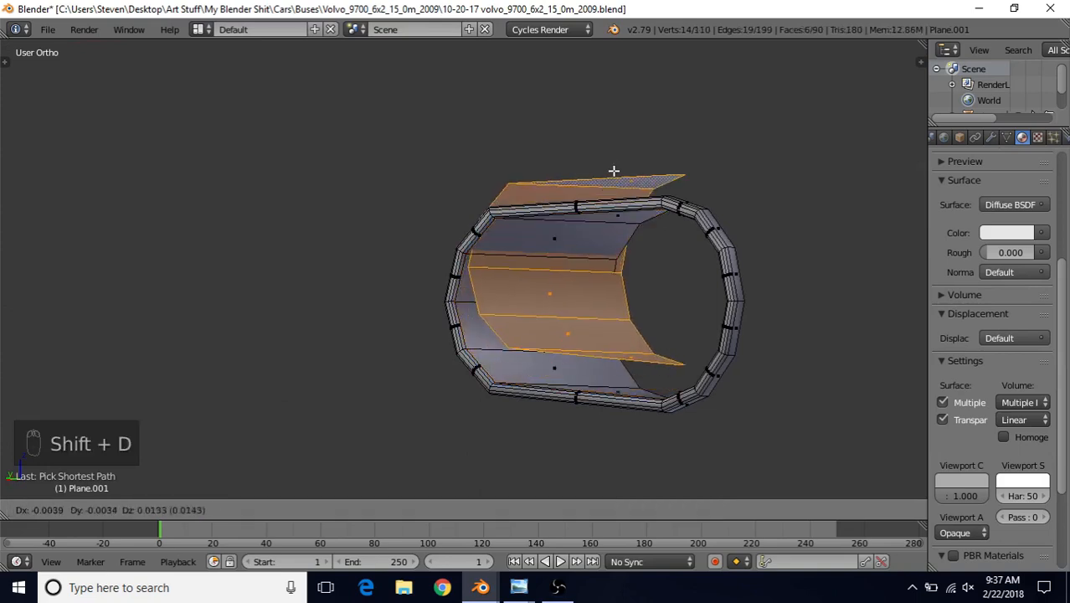
right_click(620, 139)
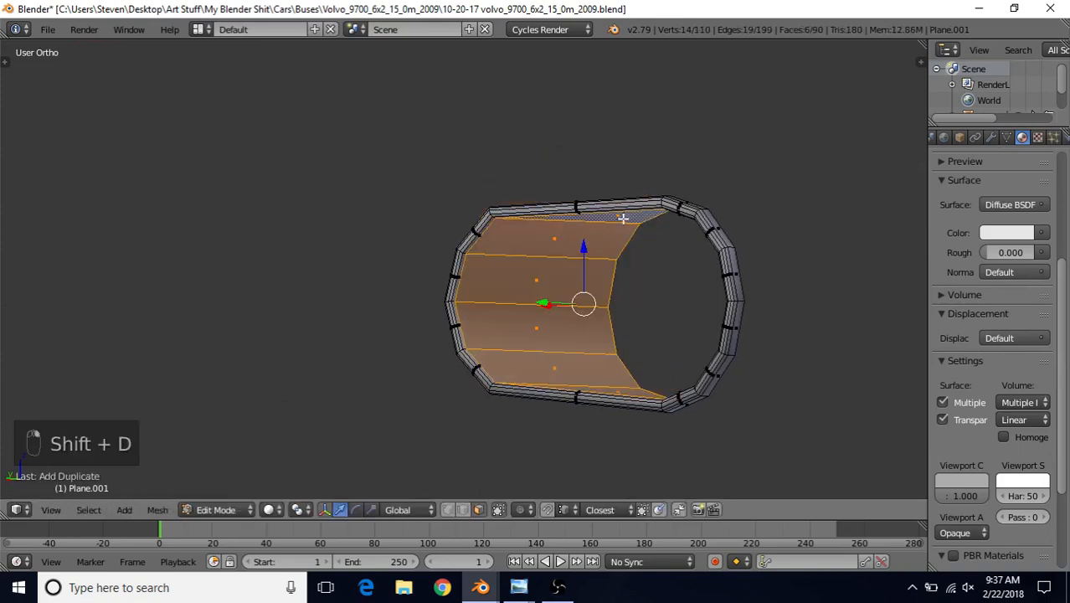
key("shift+h")
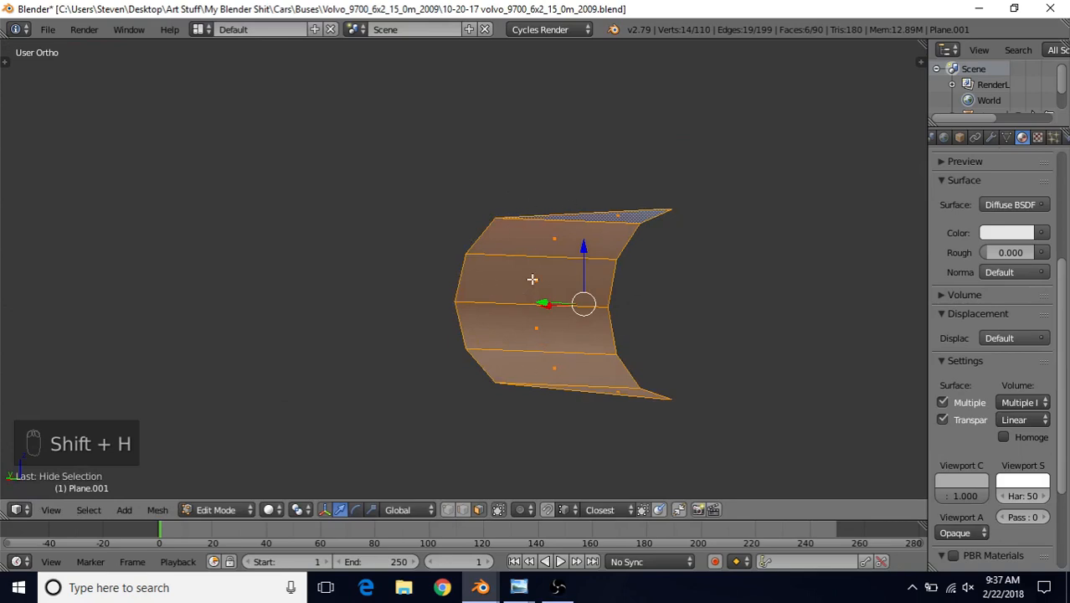
mouse_move(544, 336)
middle_mouse_down()
mouse_move(554, 340)
mouse_move(531, 332)
middle_mouse_up()
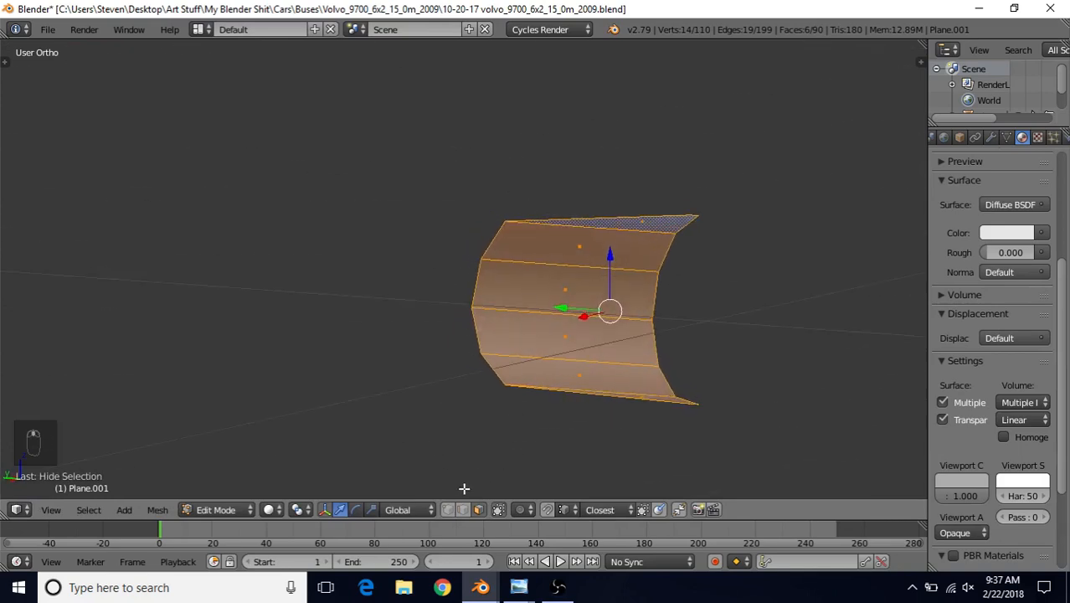
Step: In the right wireframe view, slide the two outermost vertices near the straight end about 0.97 along their edges toward the curved end
key("KP_3")
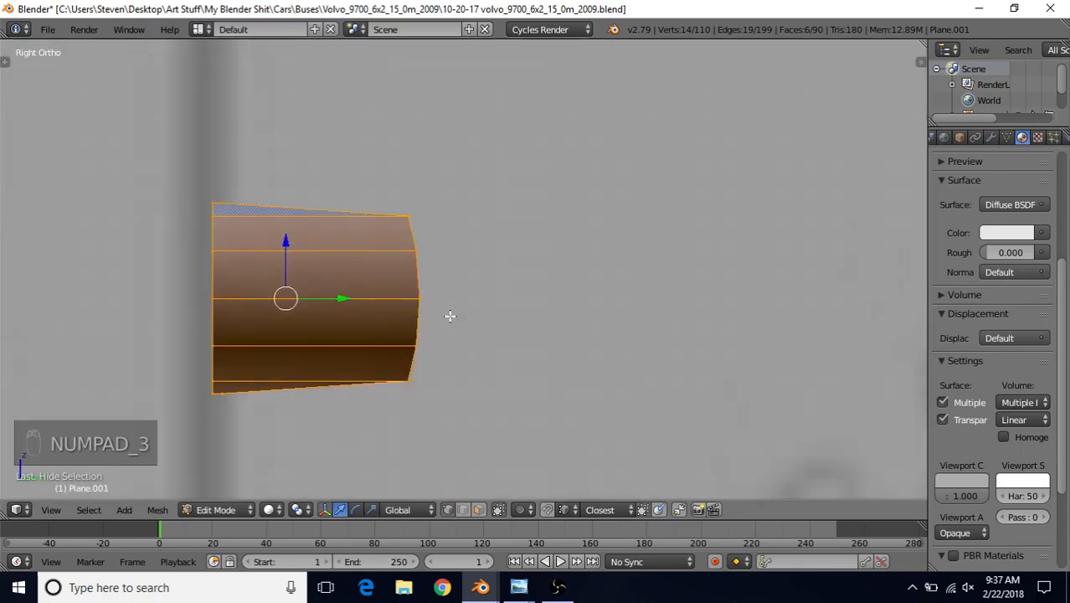
scroll(389, 306, "up", 2)
middle_click_drag(356, 299, 493, 254, "shift")
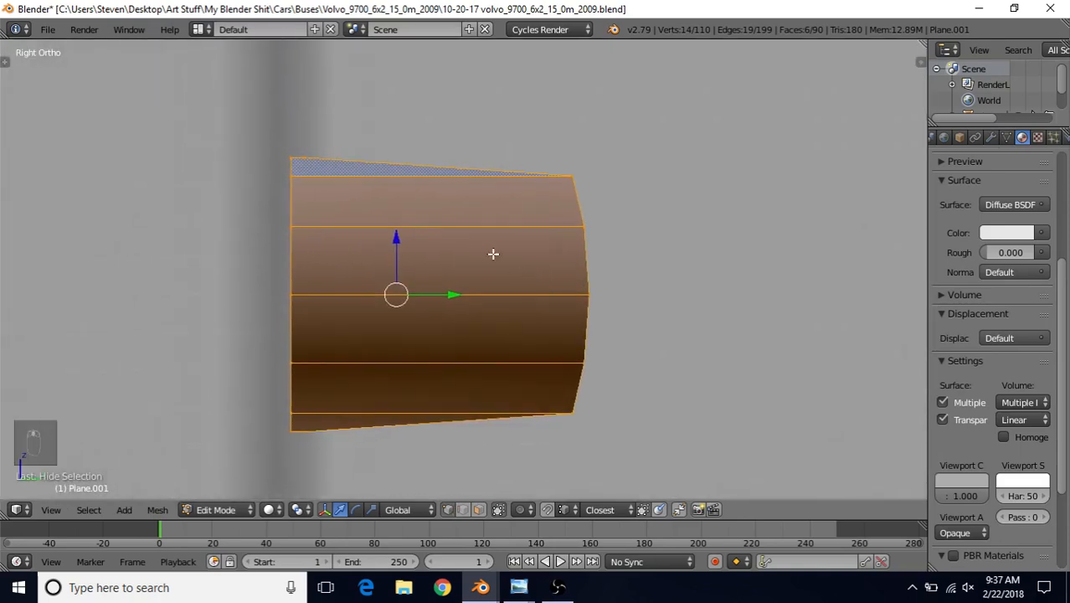
key("z")
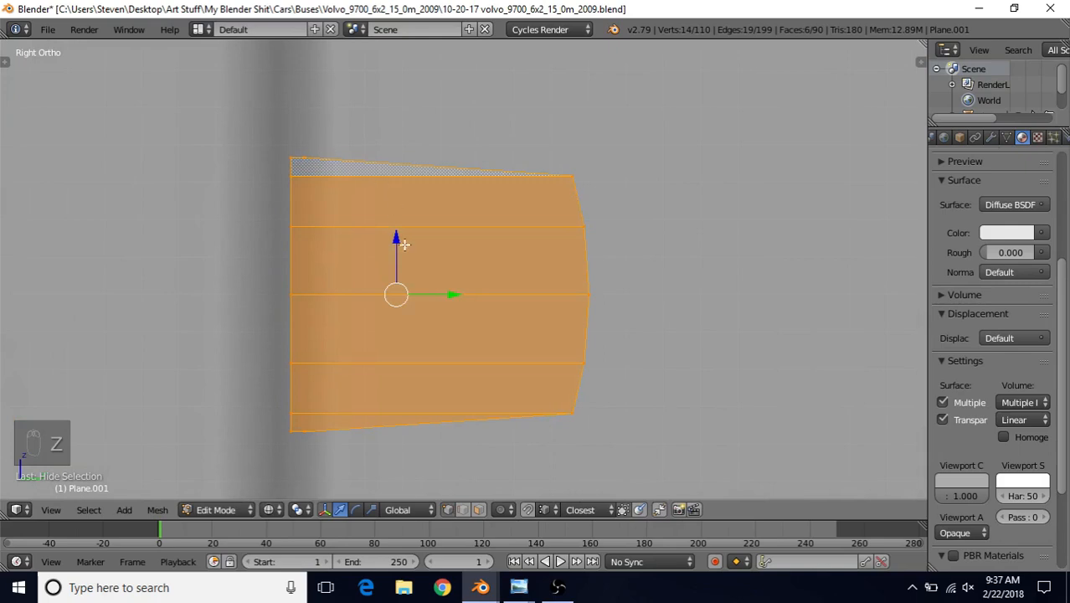
right_click(311, 153)
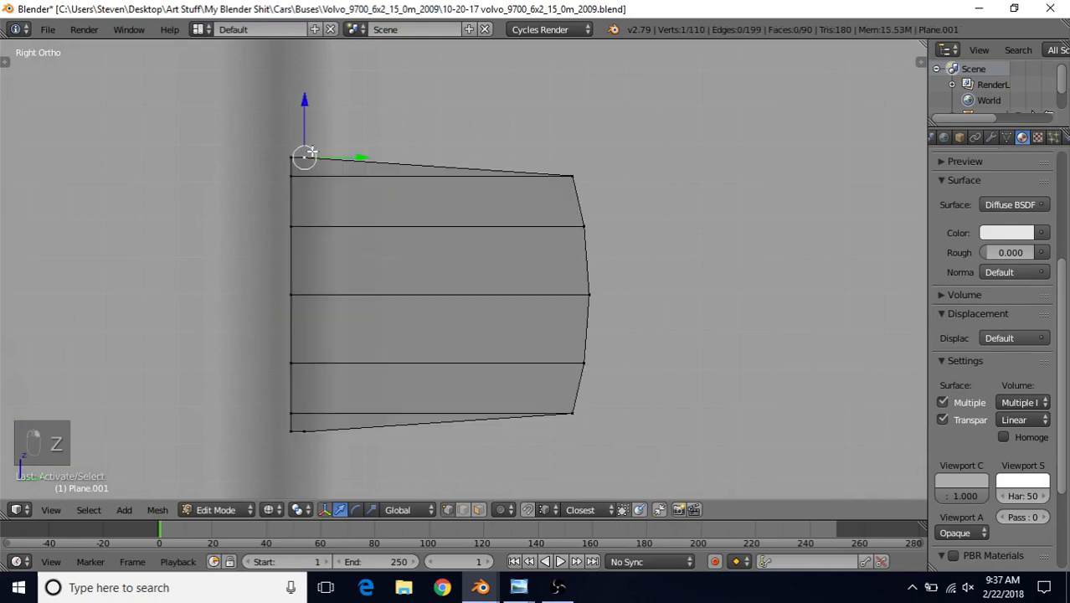
right_click(309, 432, "shift")
middle_click_drag(497, 334, 527, 319, "shift")
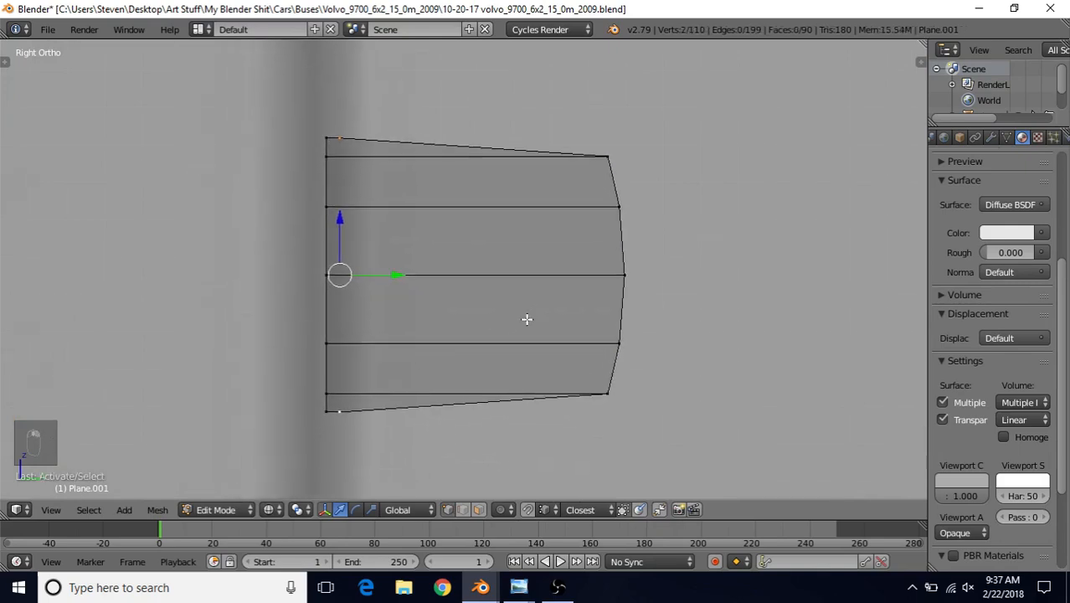
key("g")
key("g")
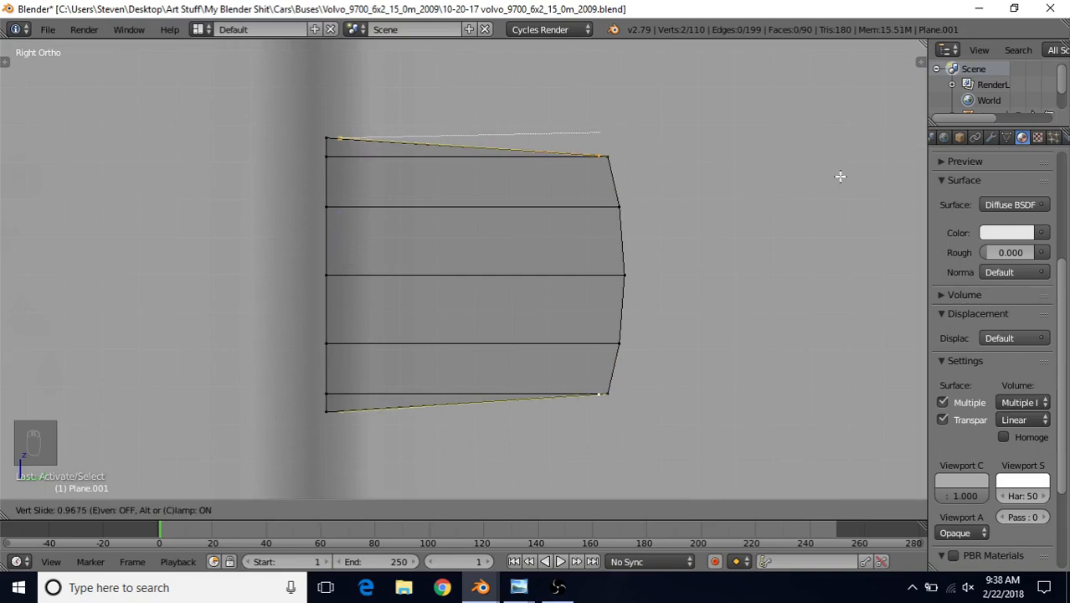
left_click(841, 176)
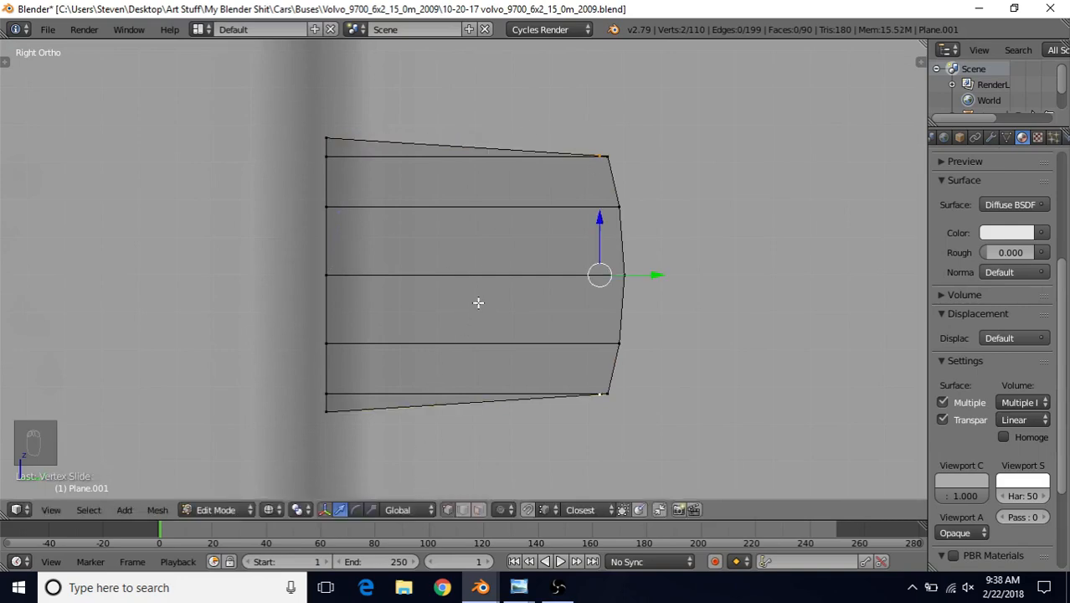
key("ctrl+r")
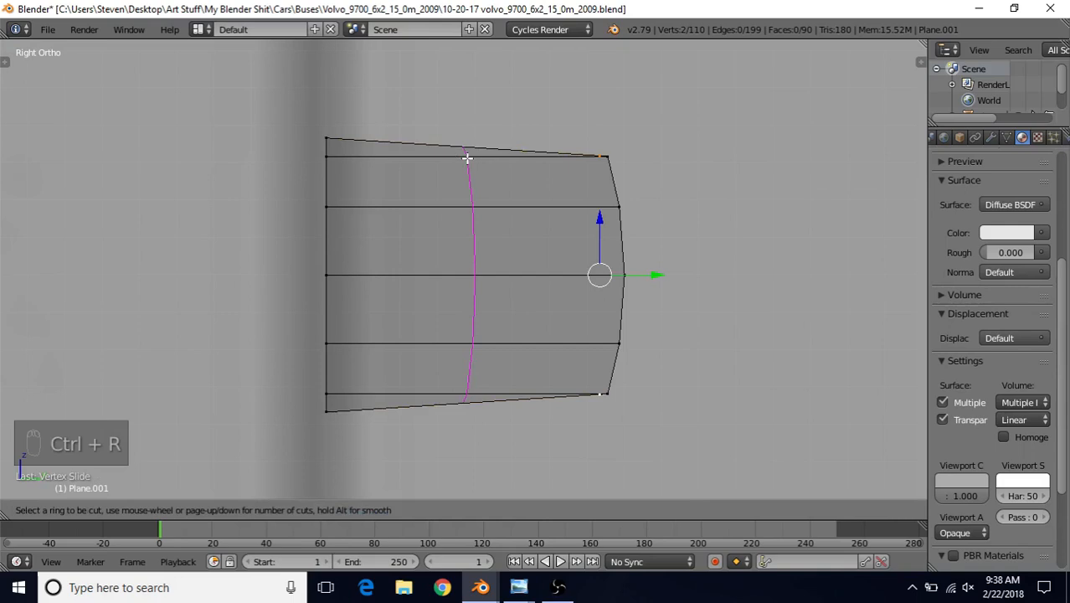
right_click(465, 158)
key("ctrl+z")
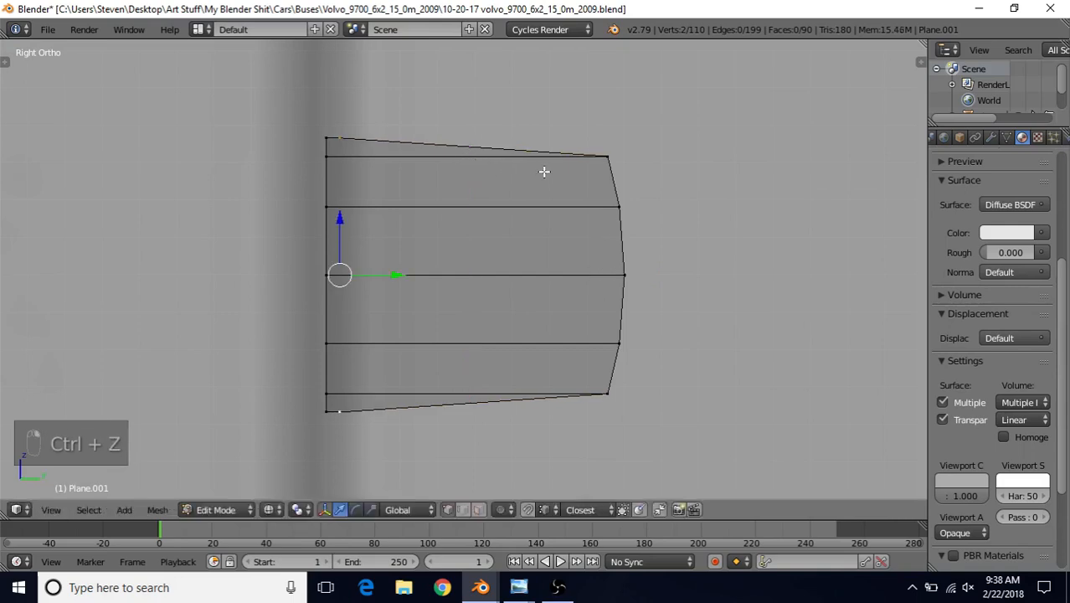
key("ctrl+r")
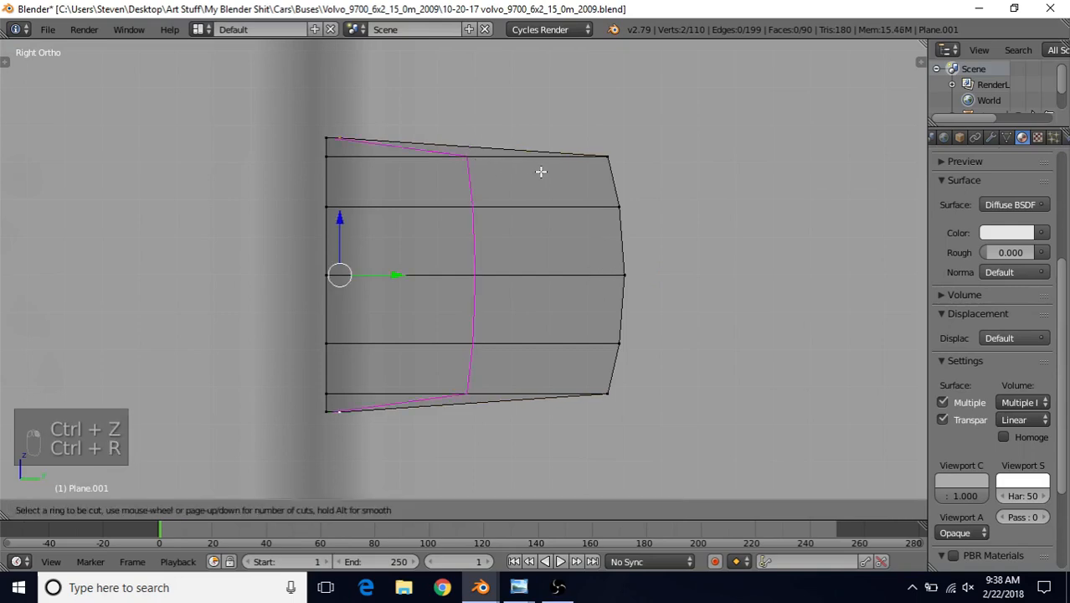
right_click(473, 166)
key("ctrl+shift+z")
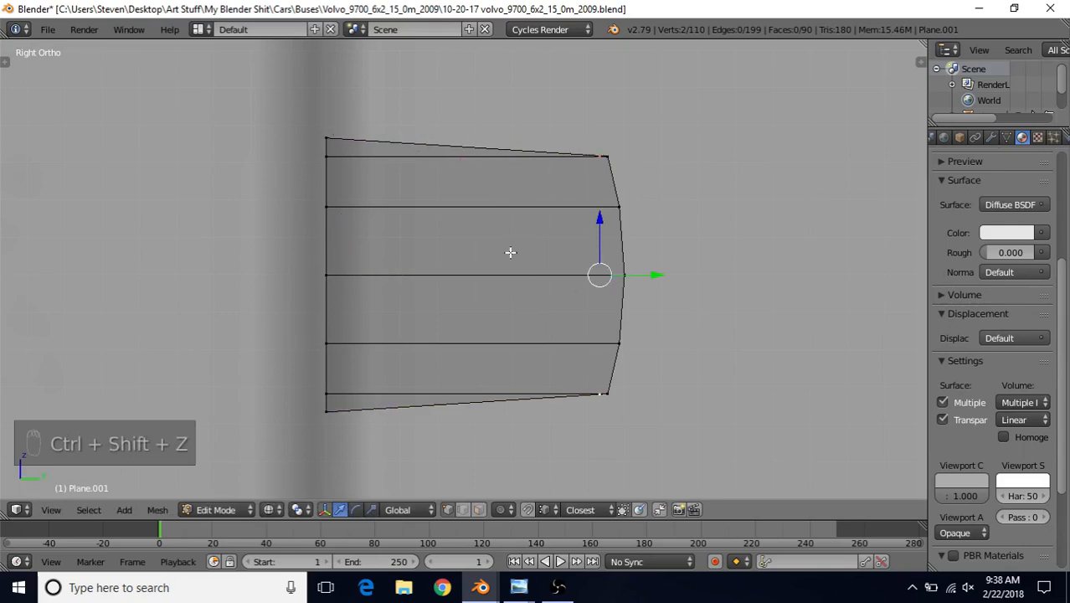
key("ctrl+r")
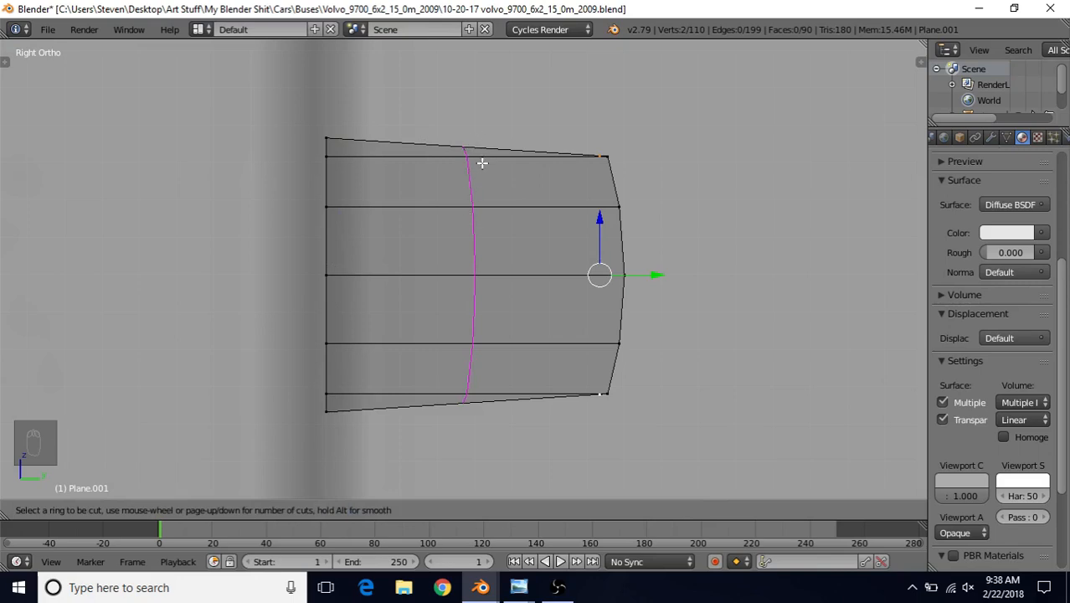
right_click(624, 154)
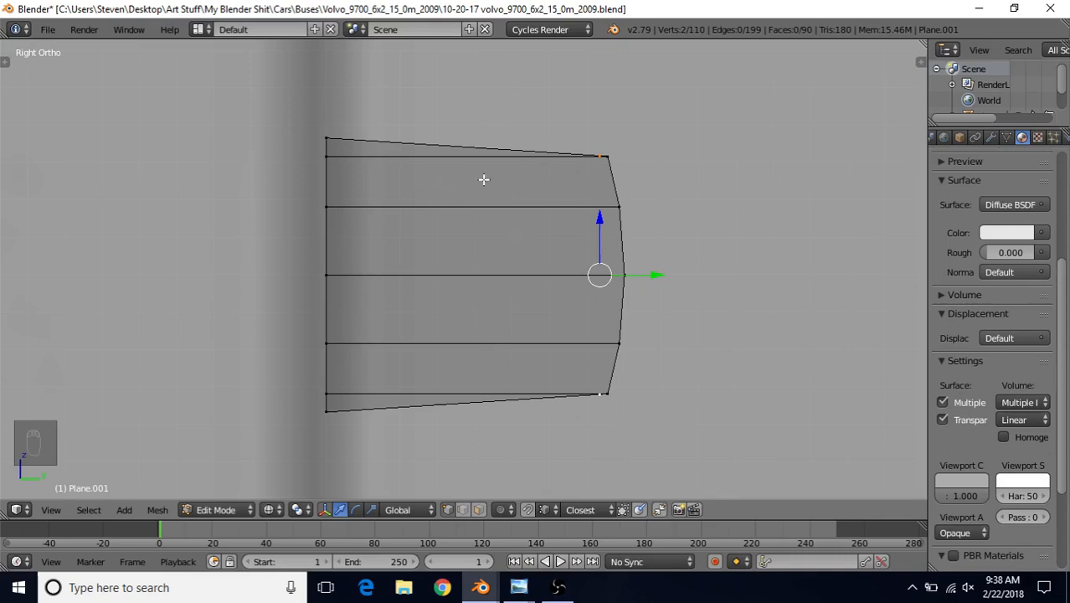
Step: Add one edge loop around the duplicated wall and slide it about 0.52 toward the curved end
key("ctrl+r")
left_click(466, 151)
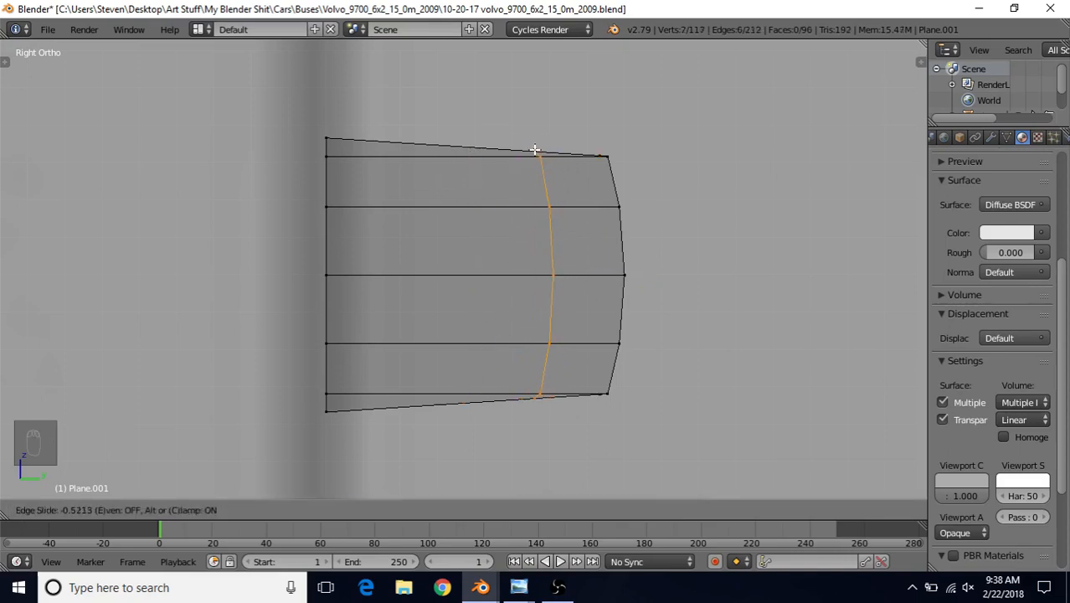
left_click(535, 149)
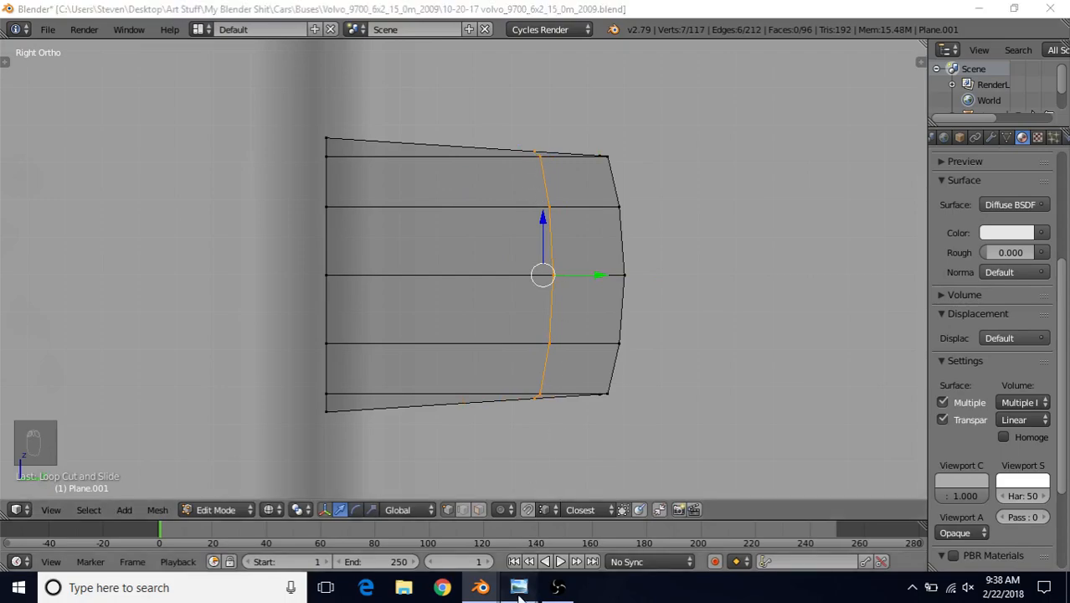
Step: Check the lamp ribs in the green-design rear photo and cut six evenly spaced, unslid loops between the straight end and the existing loop
left_click(519, 587)
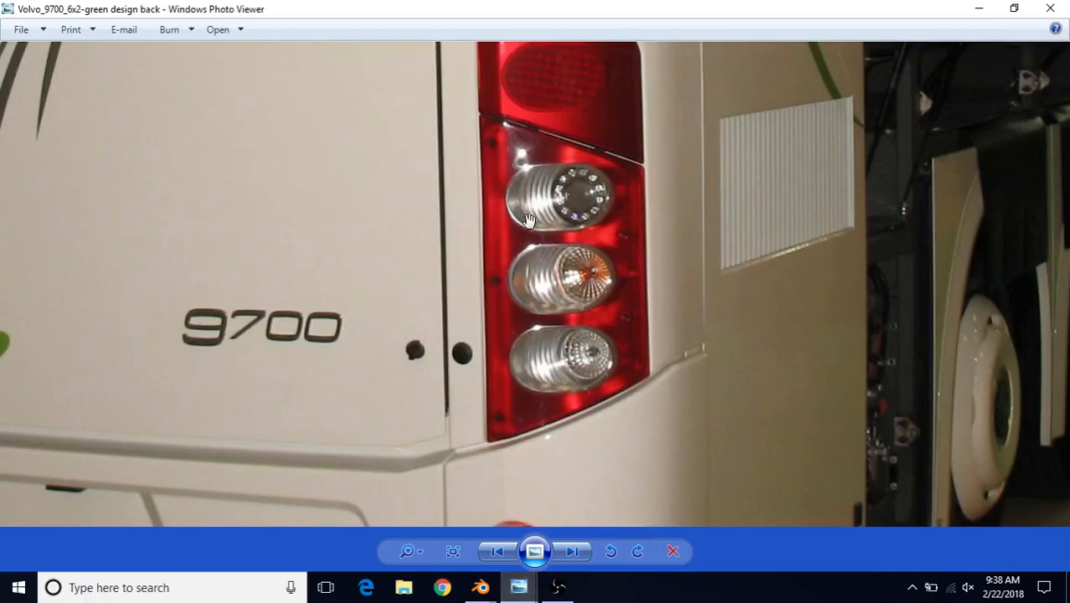
mouse_move(481, 587)
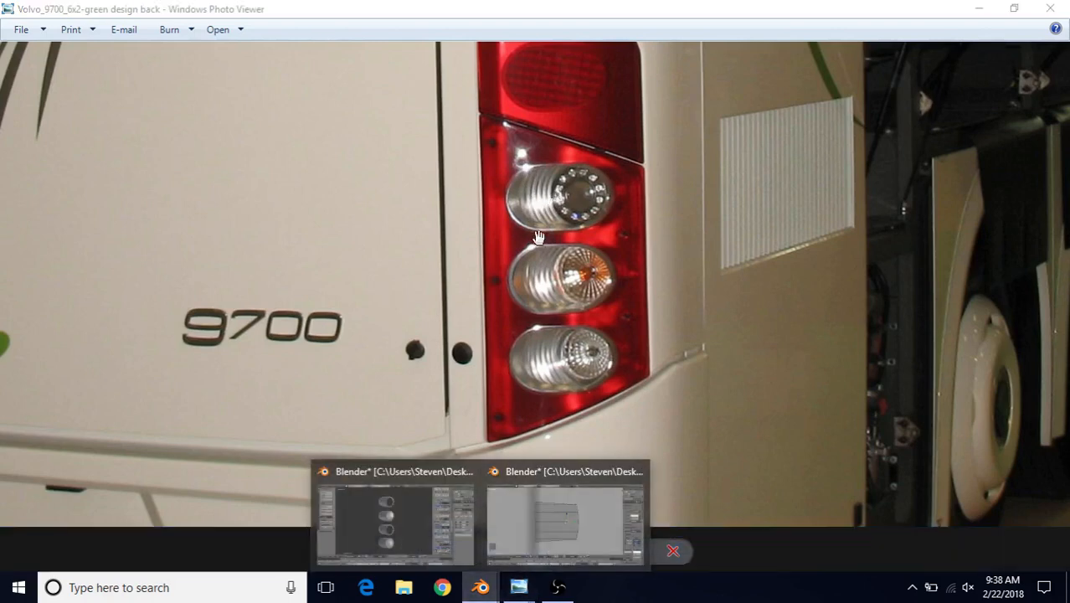
left_click(541, 513)
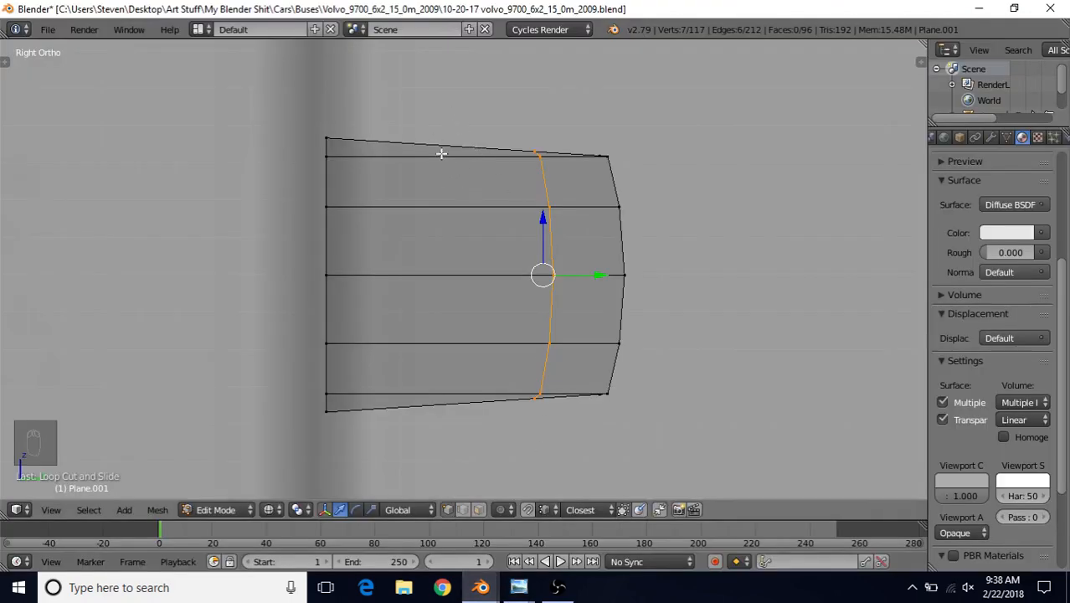
key("ctrl+r")
scroll(441, 153, "up", 5)
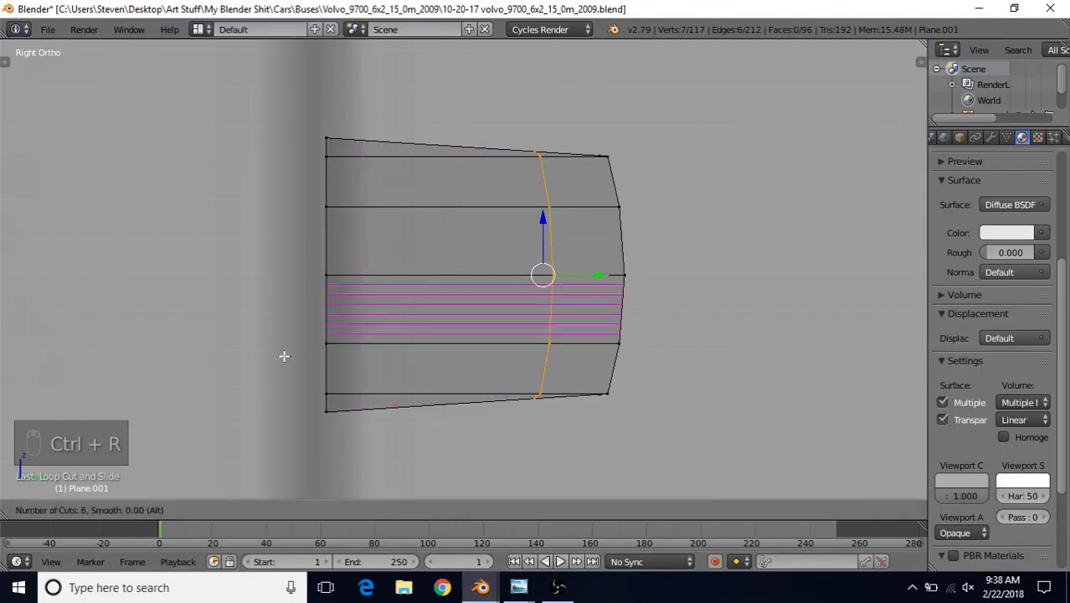
left_click(460, 162)
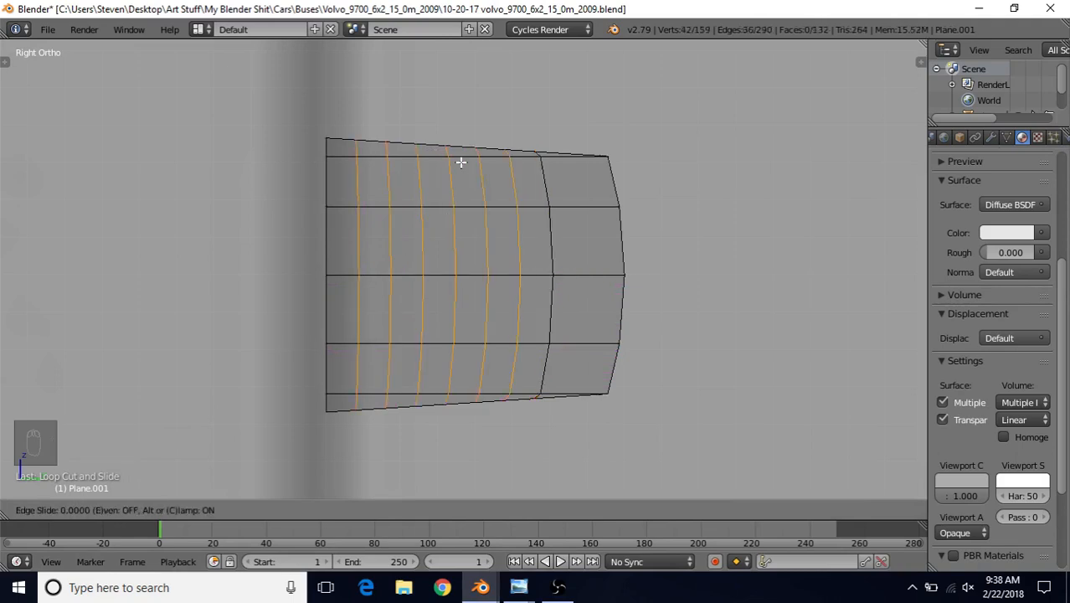
right_click(461, 162)
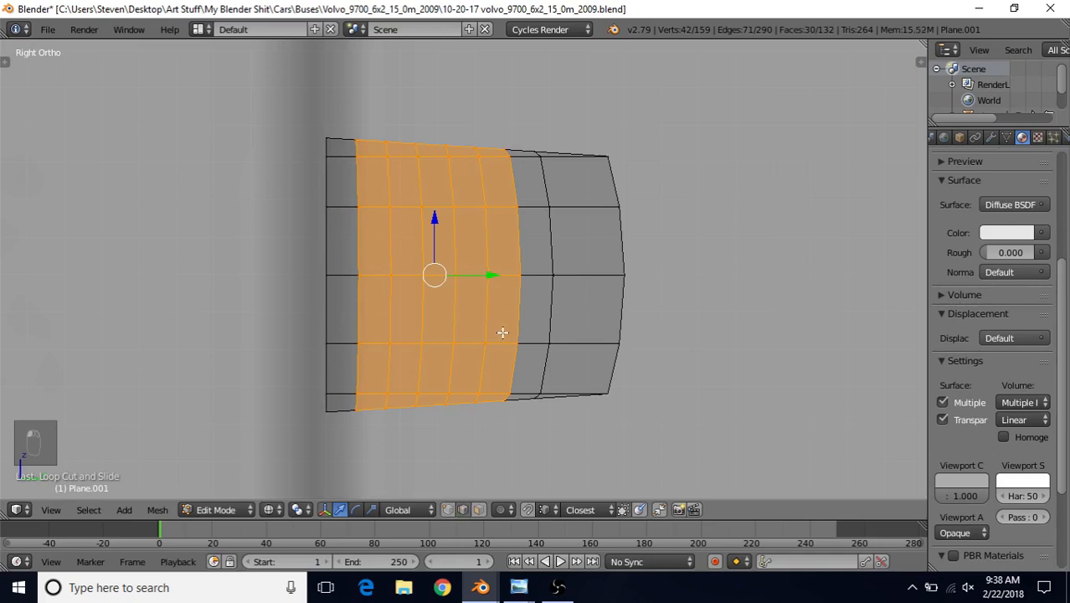
Step: Select the six evenly spaced edge loops on the wall and bevel them with 2 segments and an offset of about 0.0021
right_click(360, 238, "alt")
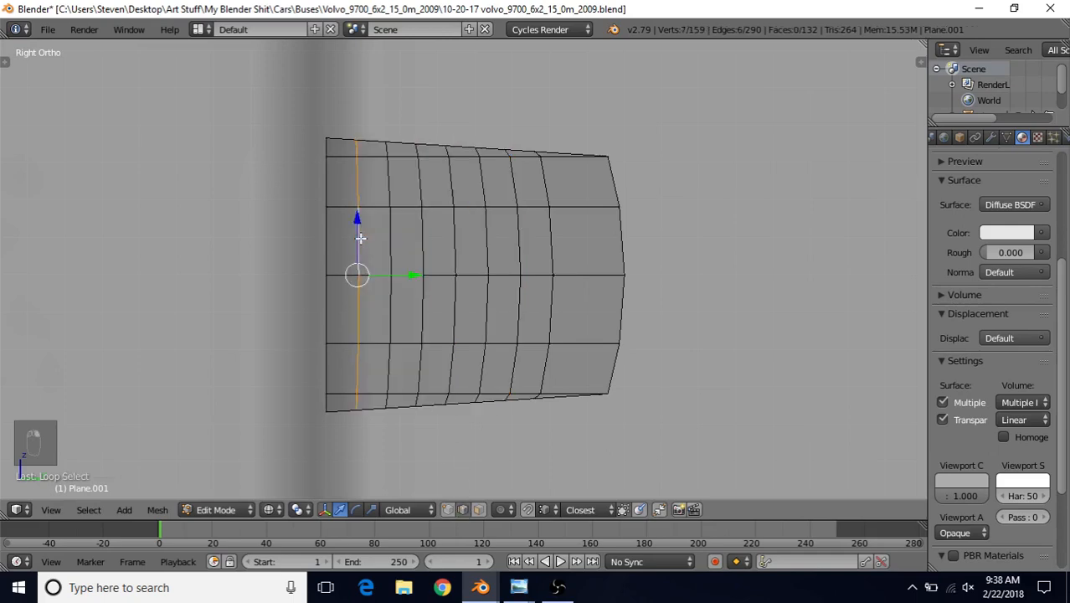
right_click(386, 236, "alt+shift")
right_click(422, 230, "alt+shift")
right_click(453, 229, "alt+shift")
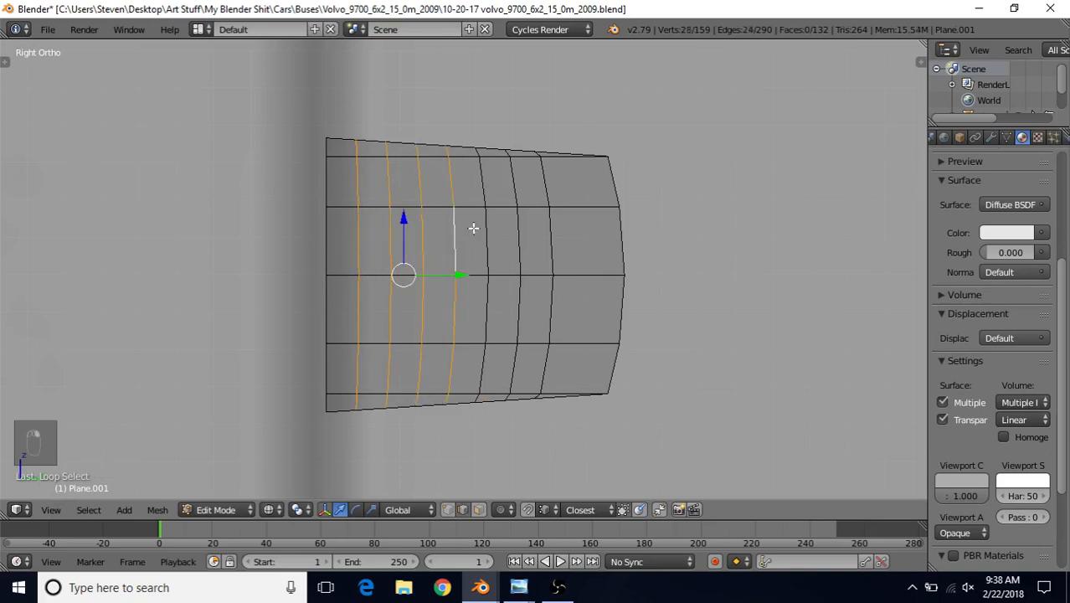
right_click(489, 232, "alt+shift")
right_click(517, 227, "alt+shift")
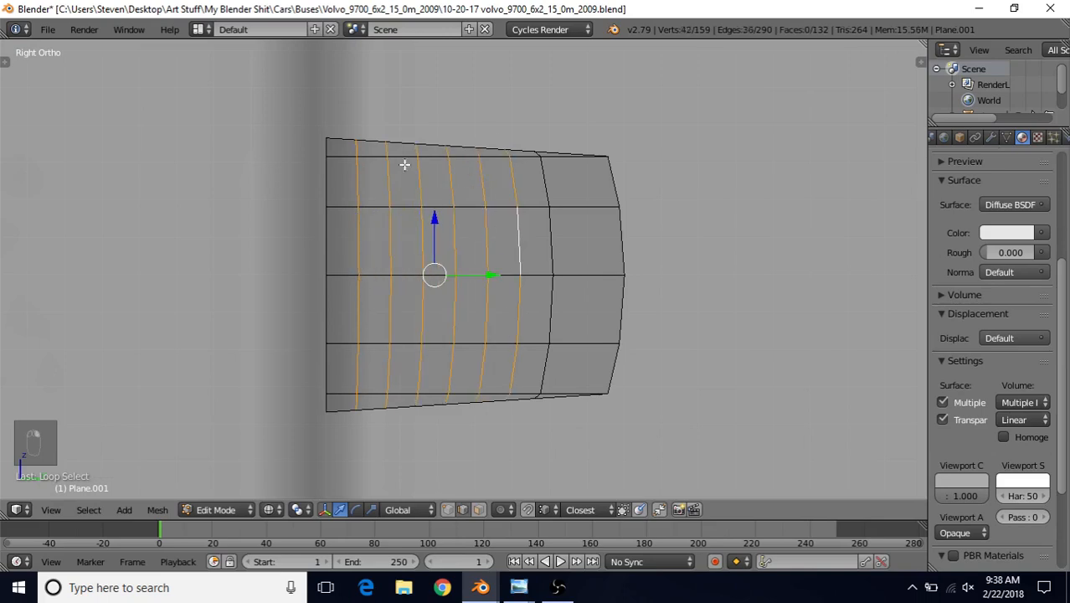
middle_click_drag(503, 329, 545, 330, "shift")
scroll(545, 337, "up", 1)
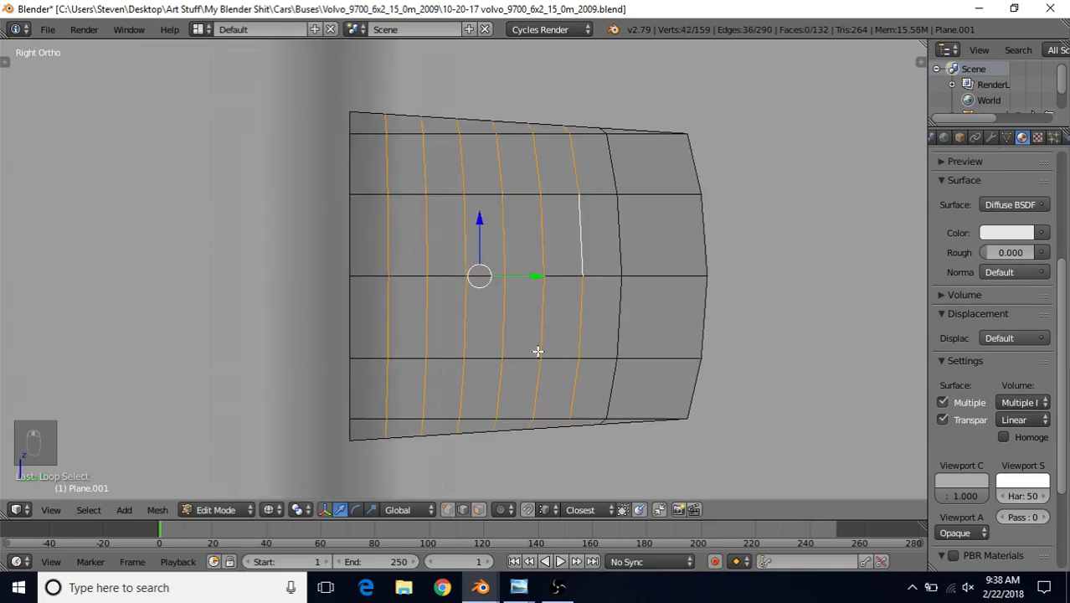
key("ctrl+b")
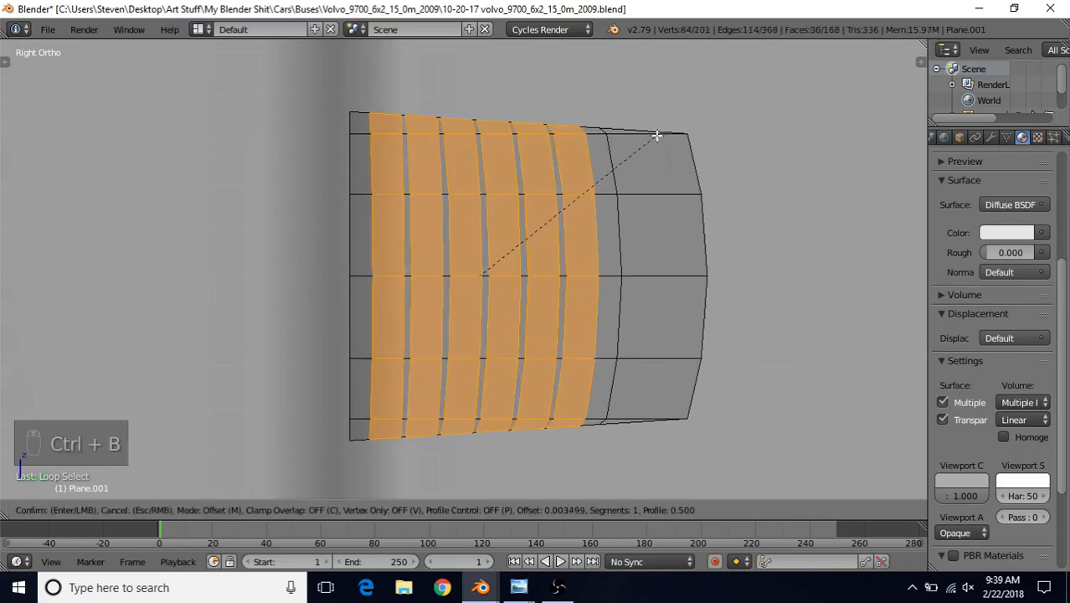
scroll(653, 138, "up", 1)
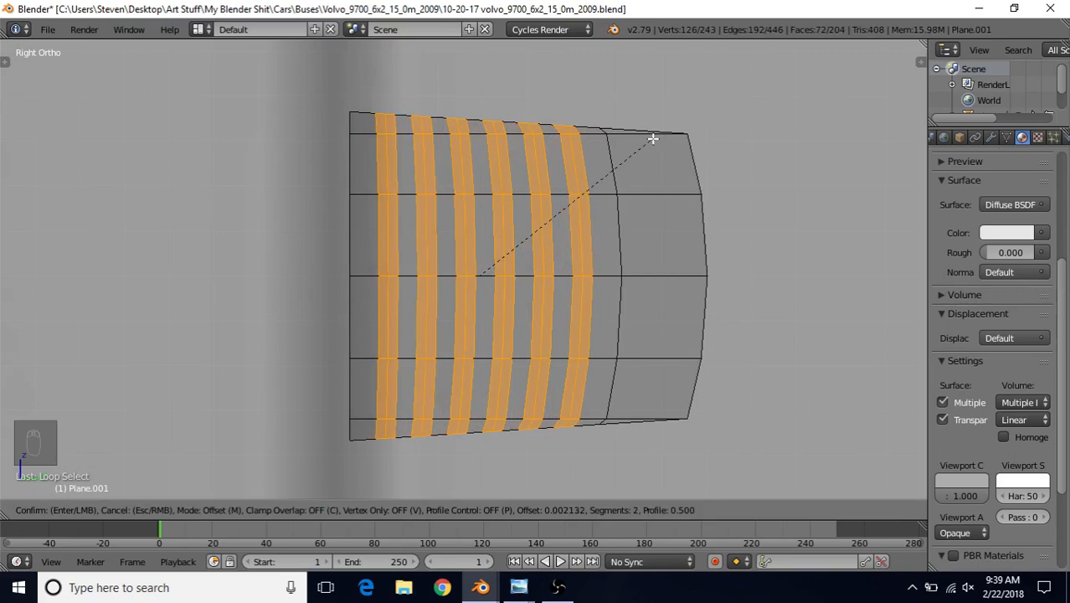
left_click(652, 138)
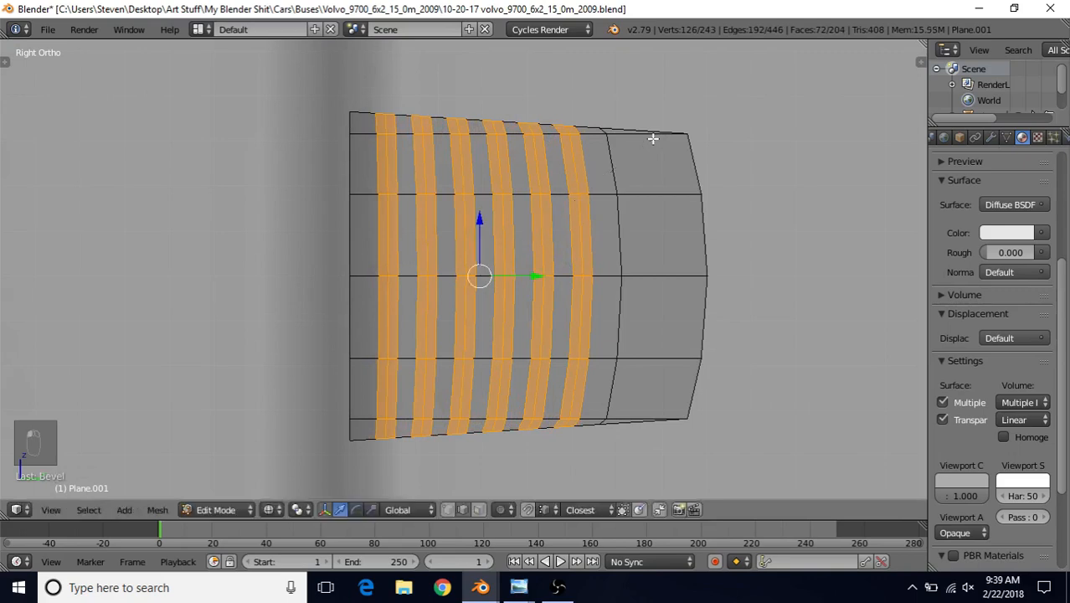
Step: Reduce the selection to the six bevels' centre loops, leaving out their end vertices along the wall's upper and lower edges
middle_click_drag(571, 321, 582, 330, "shift")
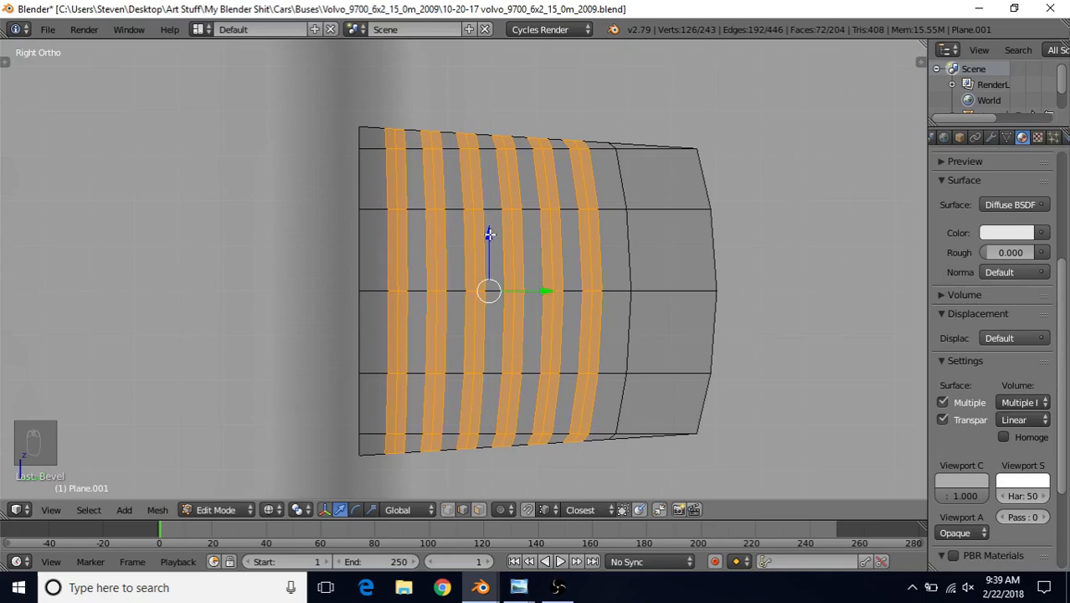
key("ctrl+KP_Subtract")
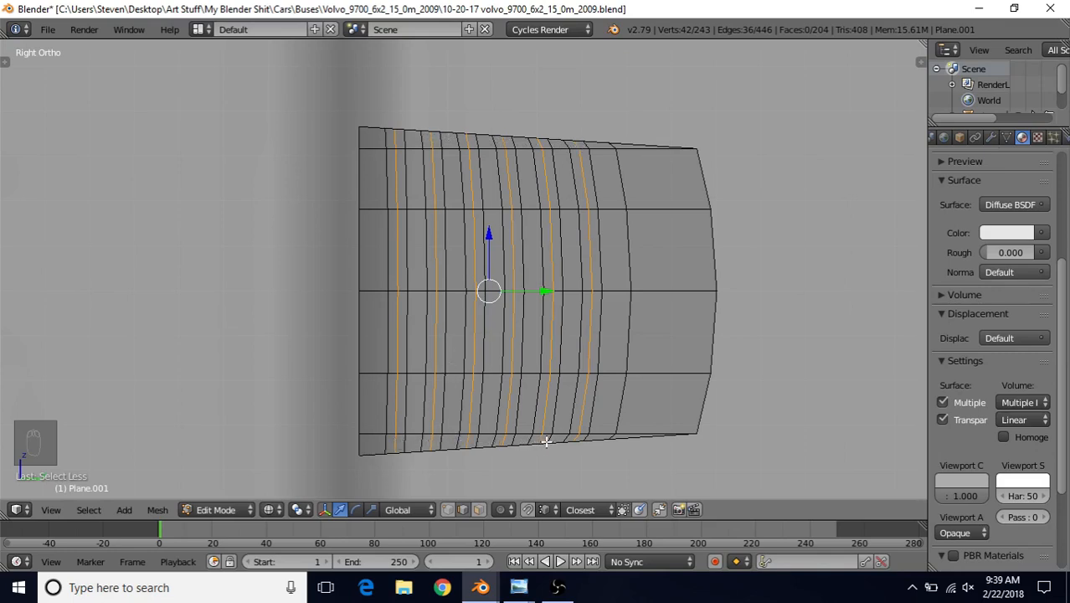
left_click(450, 510)
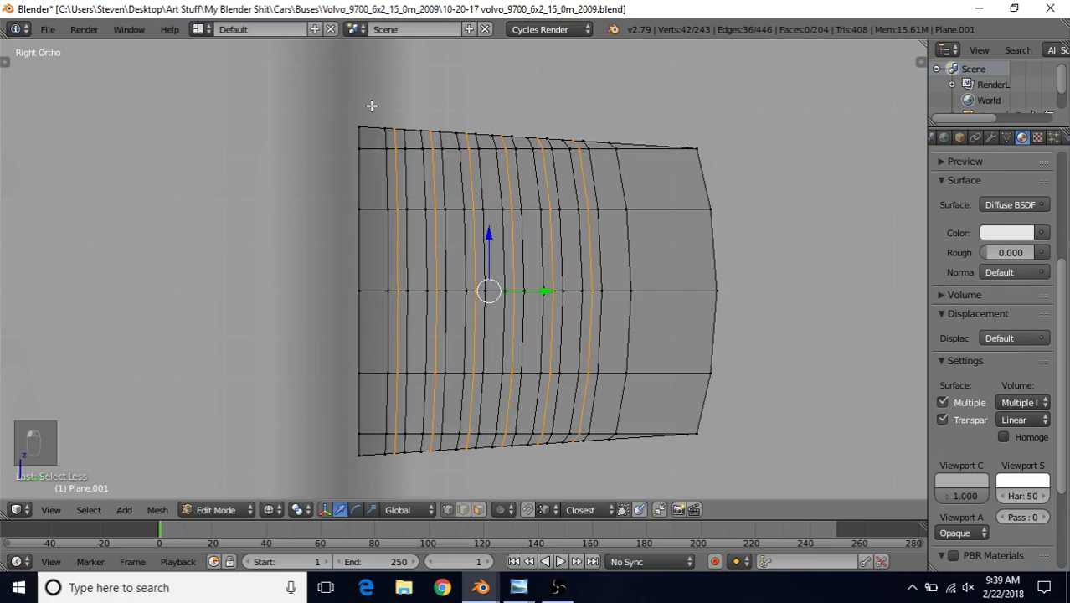
key("b")
left_click_drag(360, 107, 665, 146)
middle_click_drag(665, 146, 665, 145)
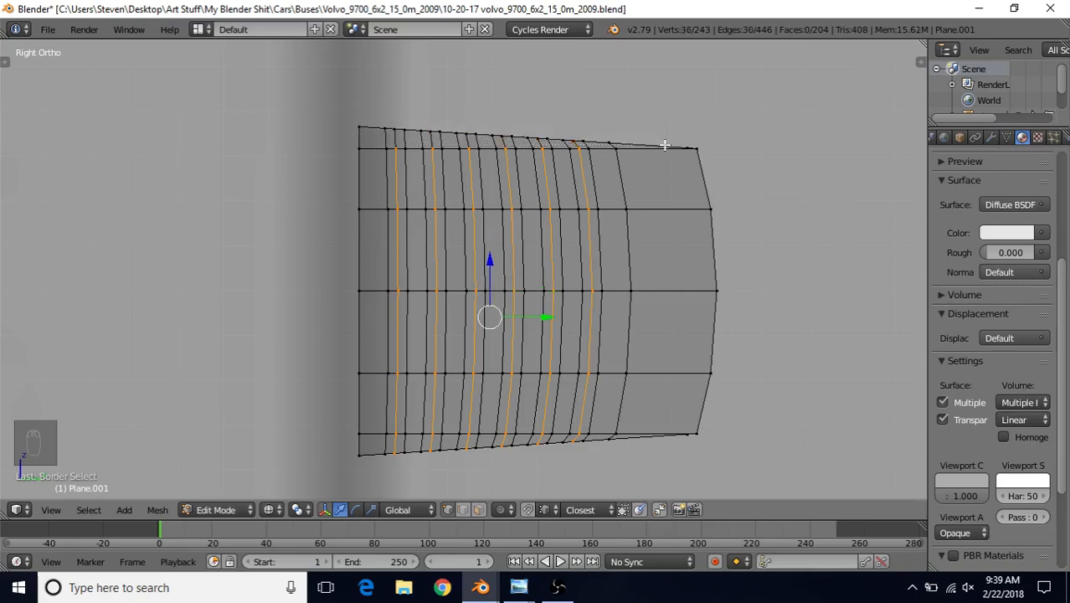
key("b")
left_click_drag(374, 444, 609, 473)
middle_click_drag(609, 473, 609, 473)
key("b")
middle_click_drag(554, 439, 600, 464)
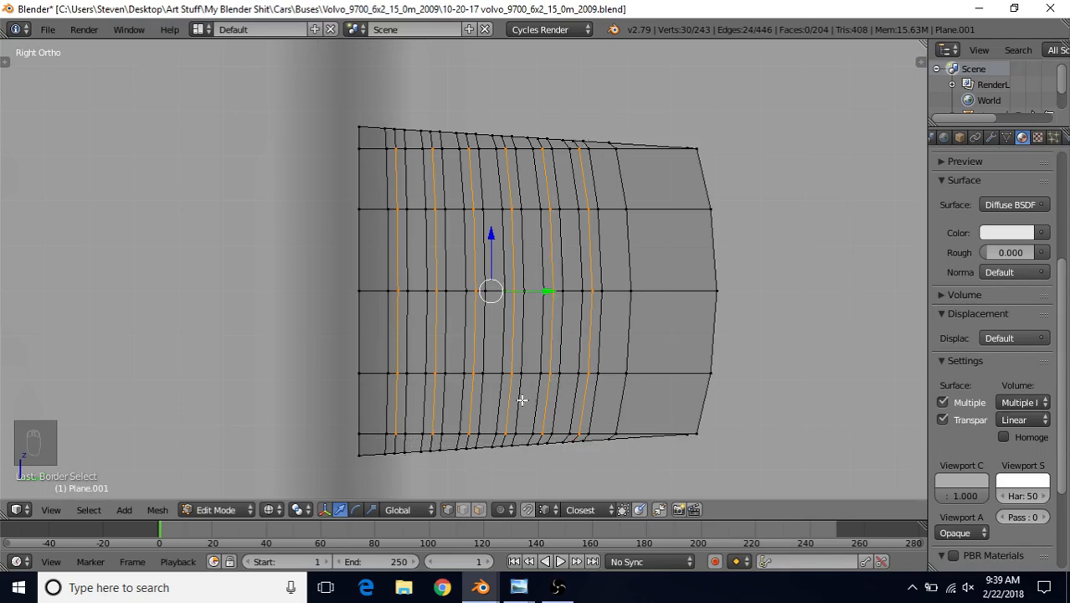
Step: Move the selected centre loops about -0.0021 along the global X axis to form the ribs
scroll(528, 364, "down", 3)
key("z")
mouse_move(472, 319)
middle_mouse_down()
mouse_move(485, 294)
mouse_move(548, 326)
mouse_move(662, 316)
middle_mouse_up()
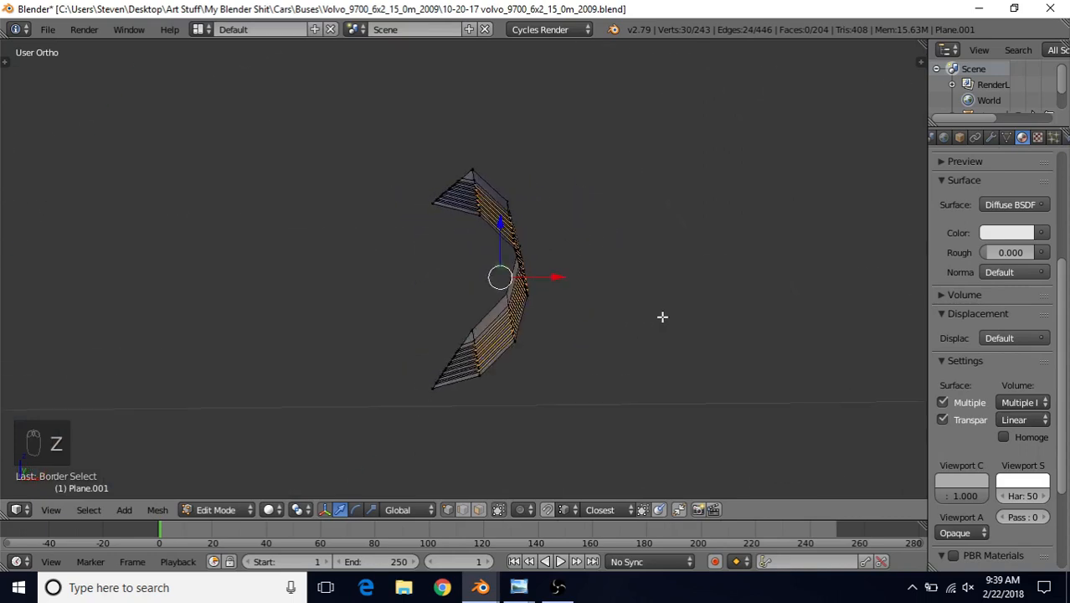
mouse_move(590, 321)
middle_mouse_down()
mouse_move(550, 340)
mouse_move(580, 335)
middle_mouse_up()
scroll(587, 315, "up", 2)
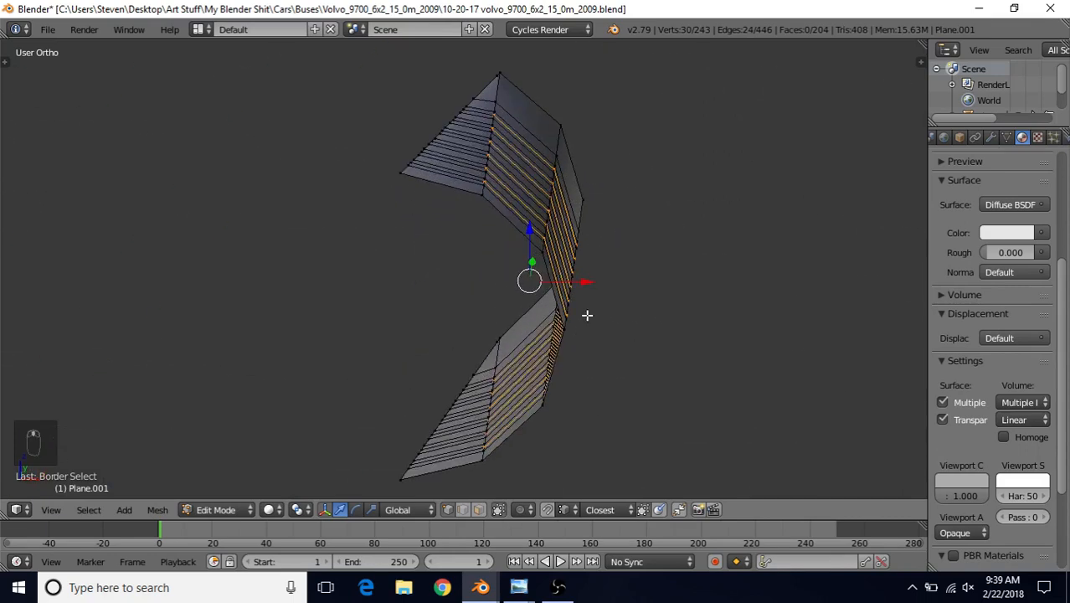
middle_click_drag(613, 273, 605, 280)
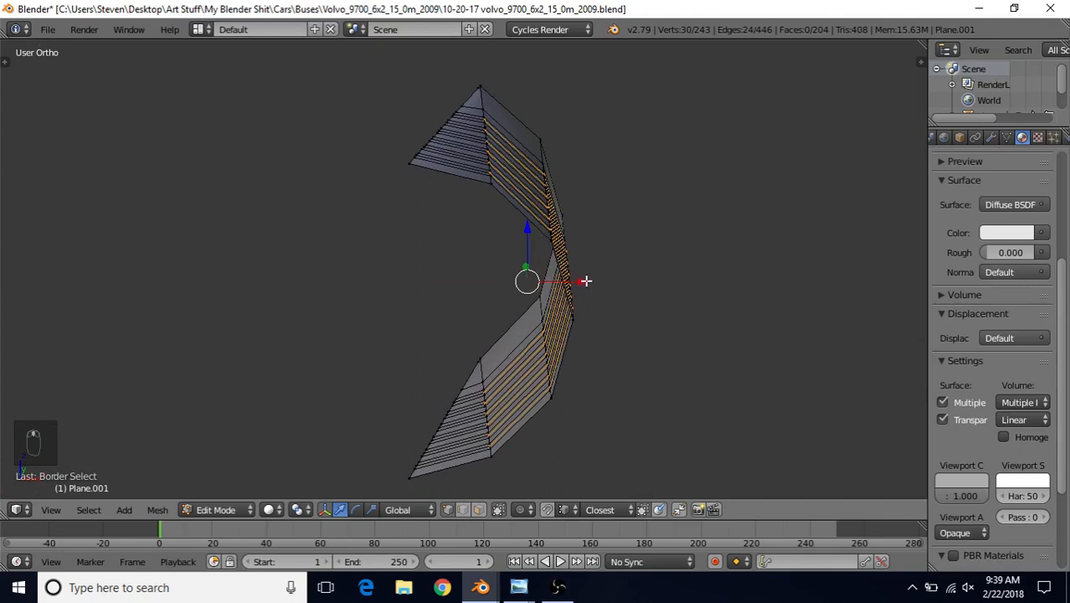
key("g")
key("x")
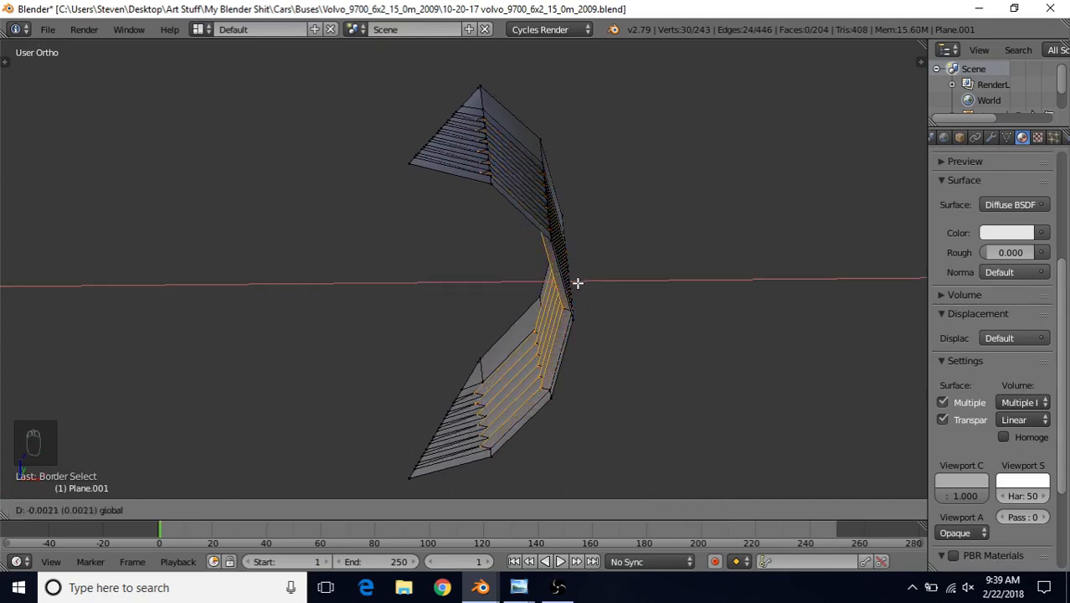
left_click(577, 283)
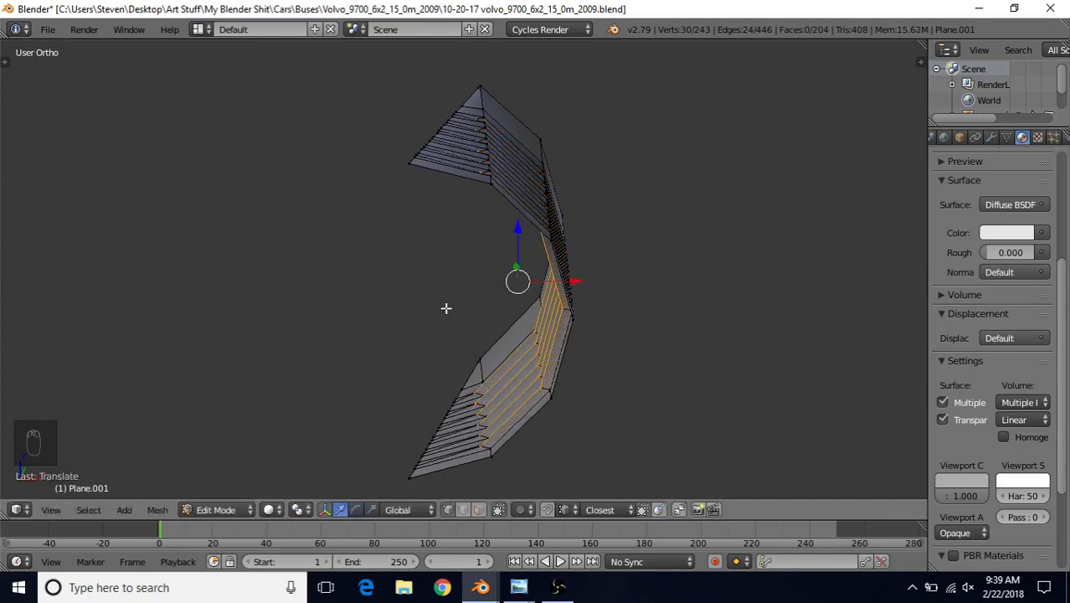
Step: Shift the selected centre loops about 0.0006 back along the global X axis and check the ribbed wall in Object Mode
middle_click_drag(549, 322, 559, 278)
key("g")
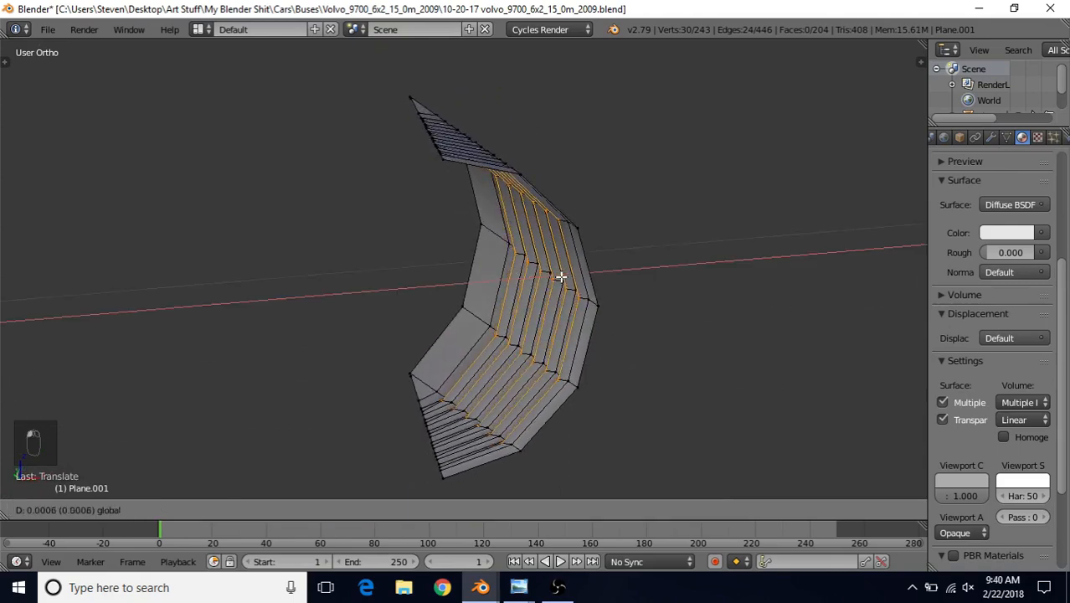
left_click_drag(561, 277, 561, 277)
scroll(537, 333, "down", 7)
middle_click_drag(502, 277, 605, 221)
key("Tab")
scroll(490, 280, "up", 6)
key("Tab")
middle_click_drag(418, 320, 474, 280)
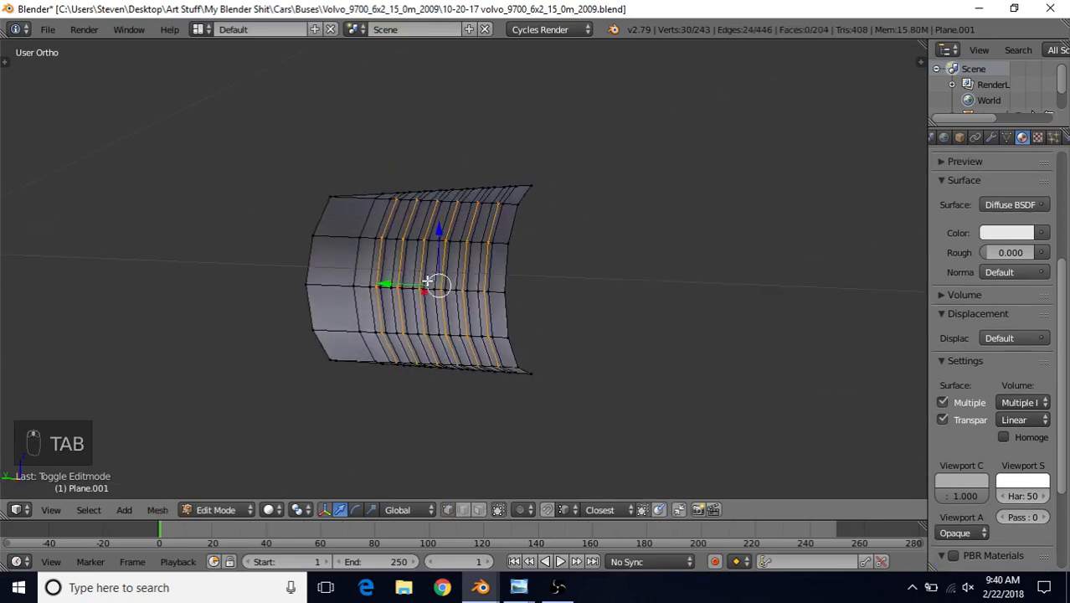
Step: In the right view, undo the trial loop cut between the first two ribs and restore the centre loop selection
key("KP_3")
scroll(428, 281, "up", 4)
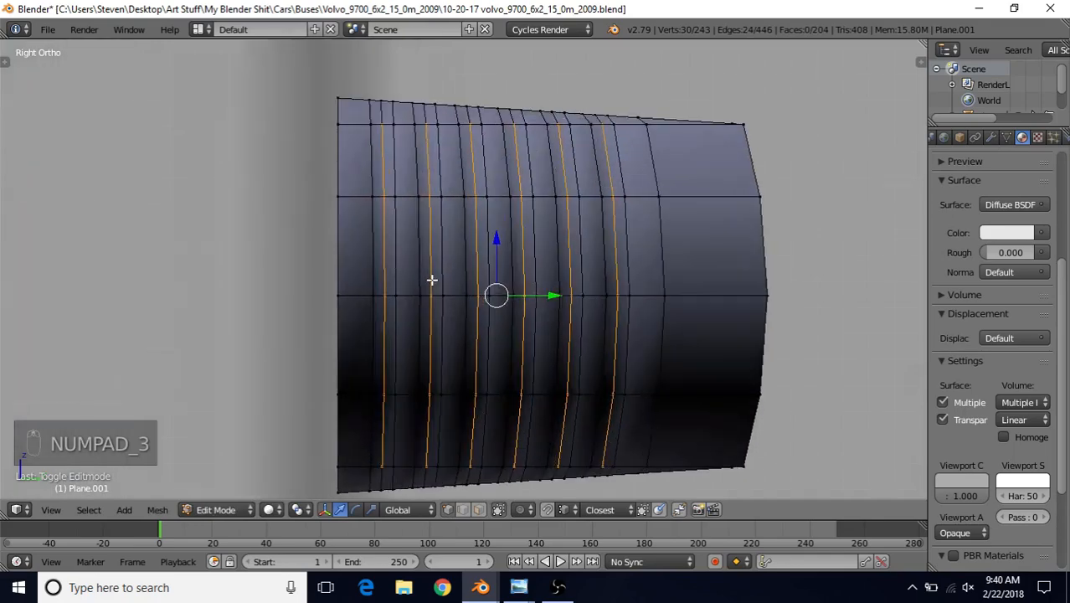
key("z")
middle_click_drag(476, 317, 496, 279, "shift")
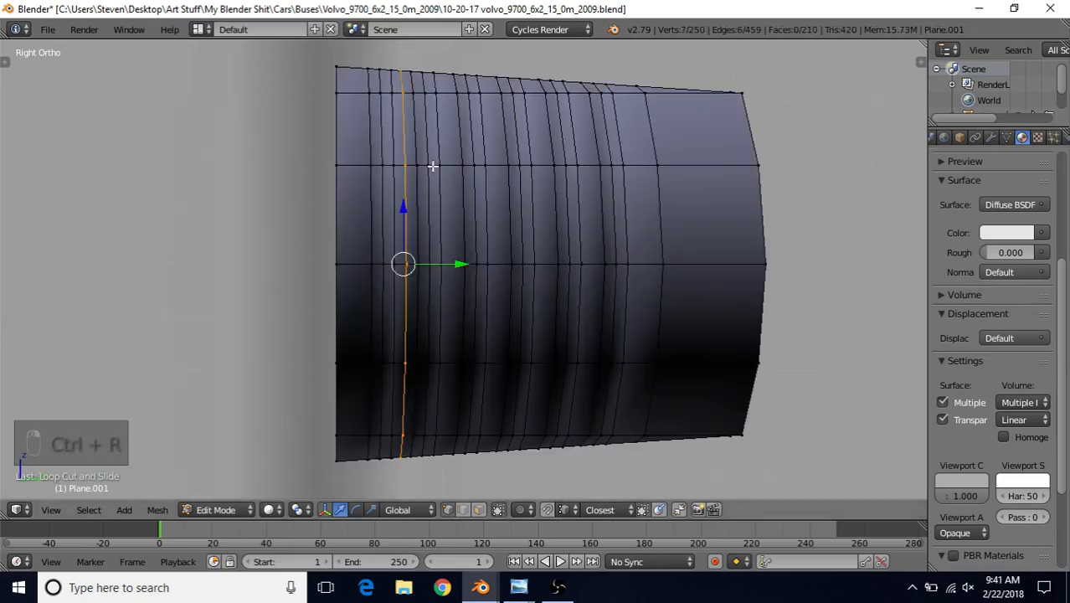
key("ctrl+z")
key("ctrl+z")
key("ctrl+z")
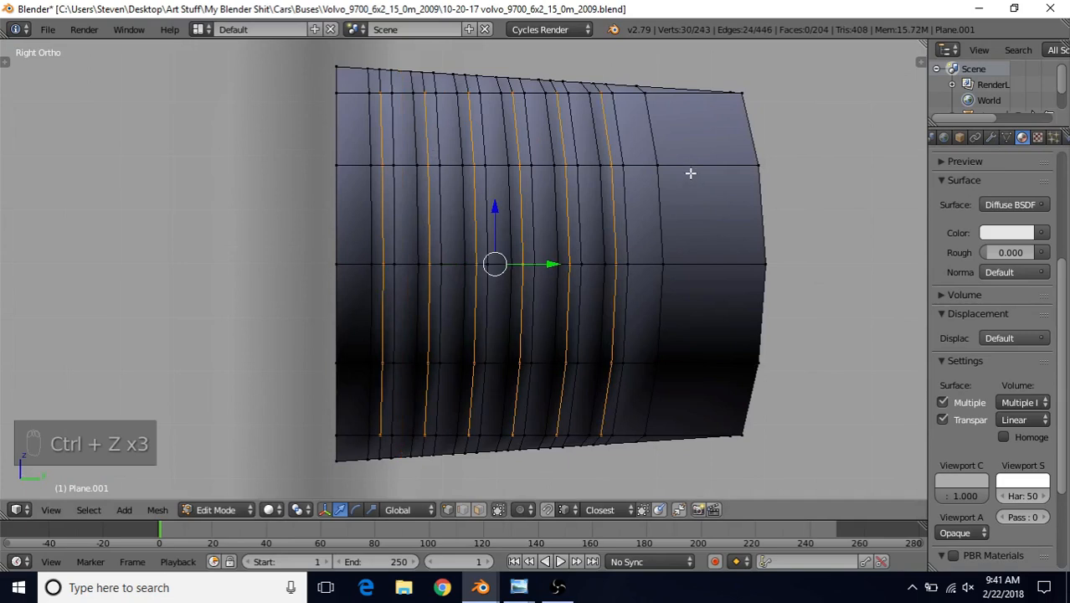
Step: Cut one centred edge loop between the first and second ribs from the straight end
key("ctrl+r")
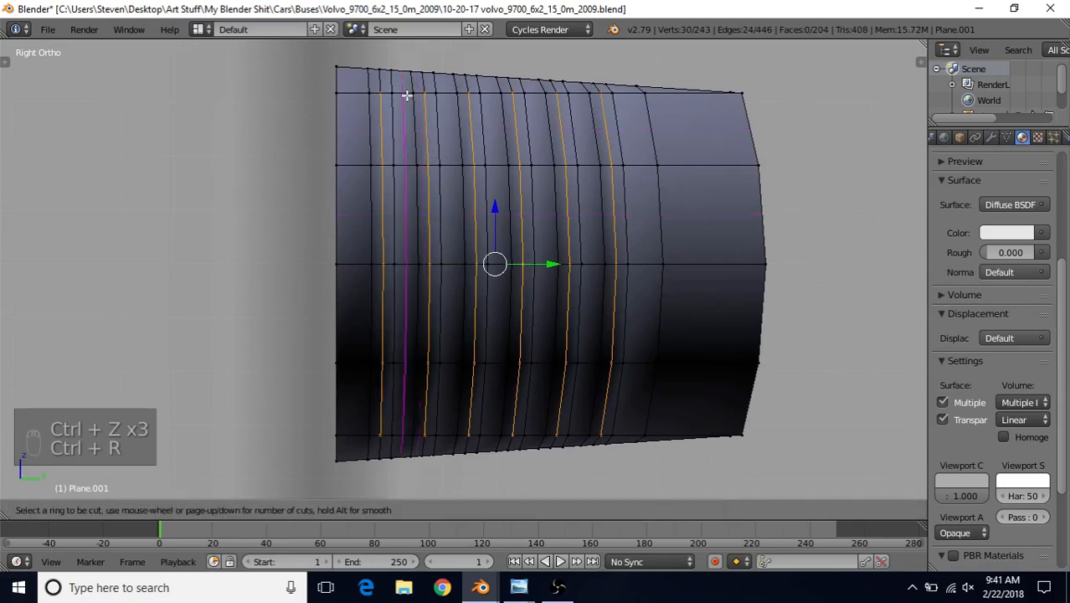
key("ctrl+r")
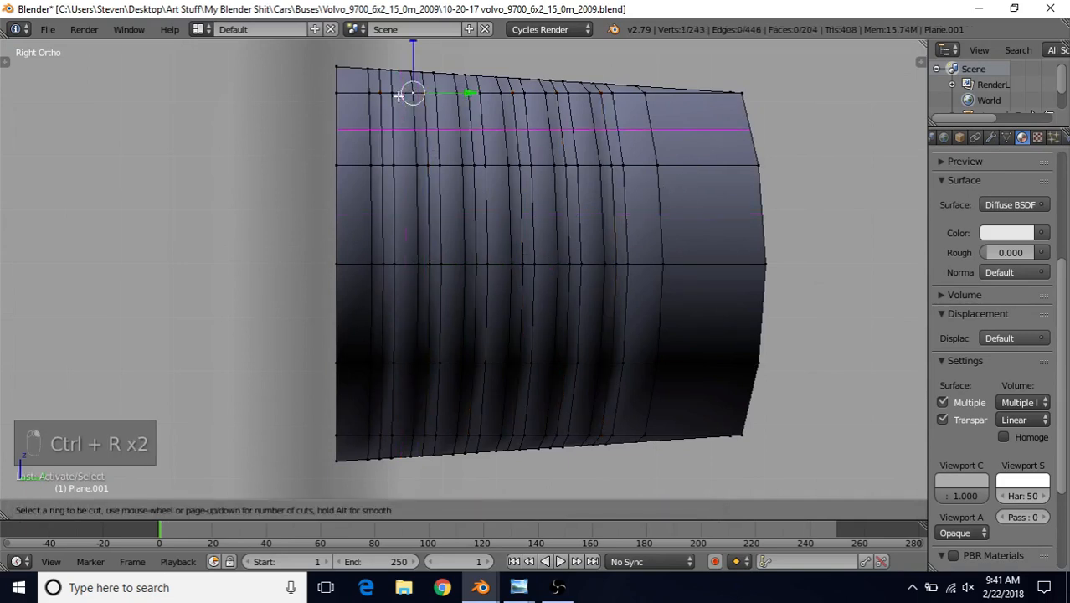
left_click(400, 92)
left_click(400, 92)
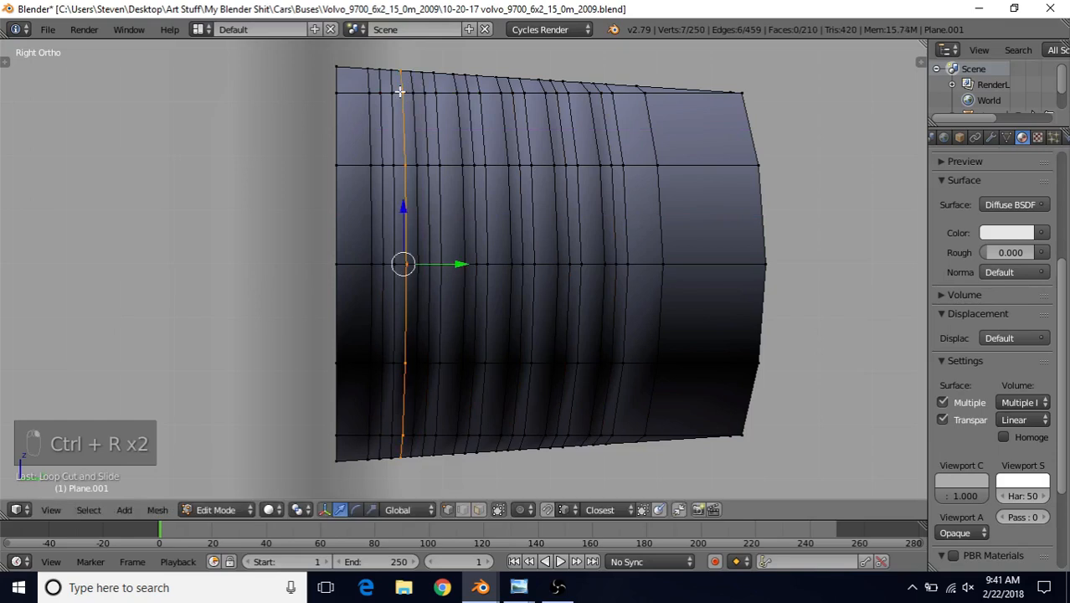
Step: Create a vertex group for the mesh and assign the newly cut loop to it
left_click(1008, 137)
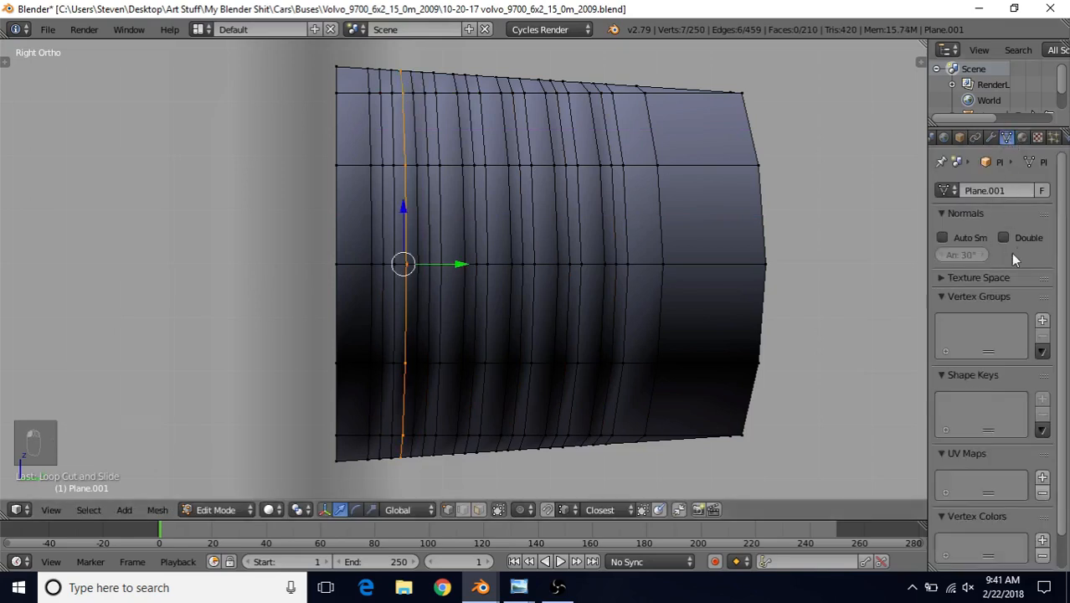
left_click(1042, 321)
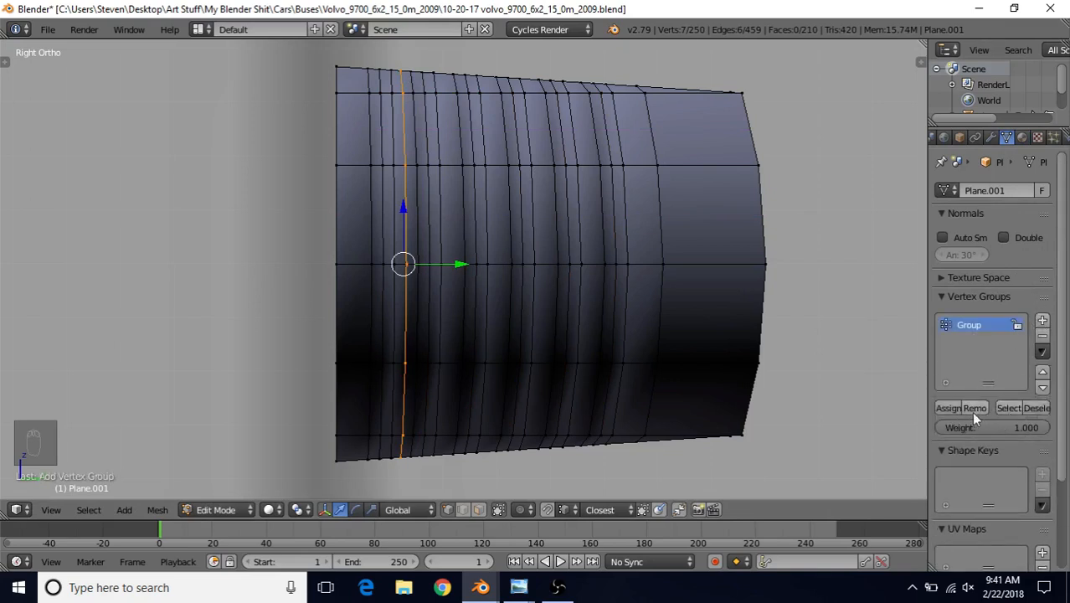
left_click(947, 409)
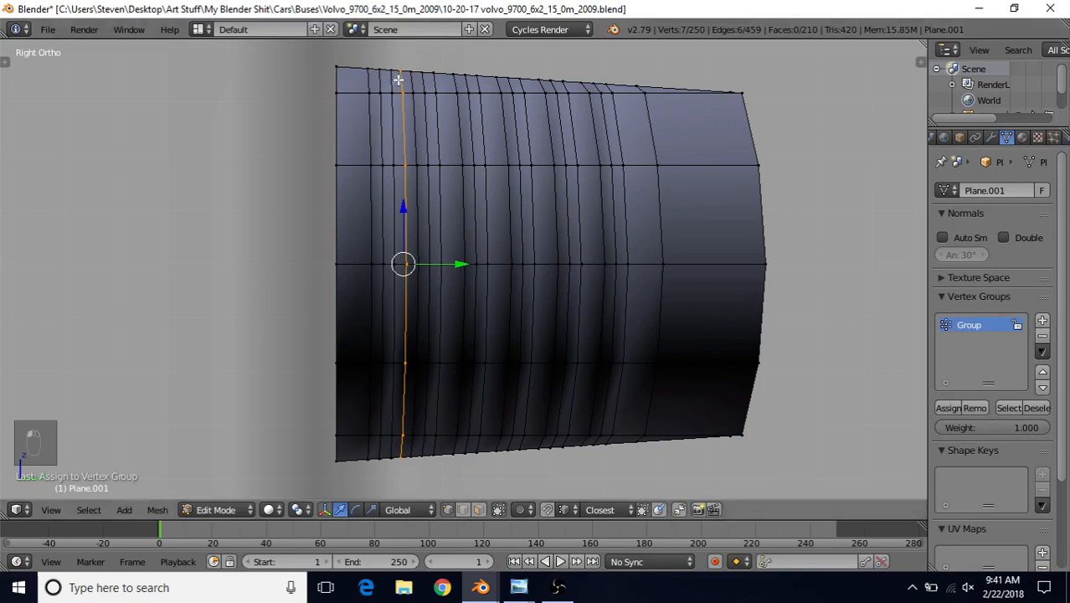
left_click(944, 408)
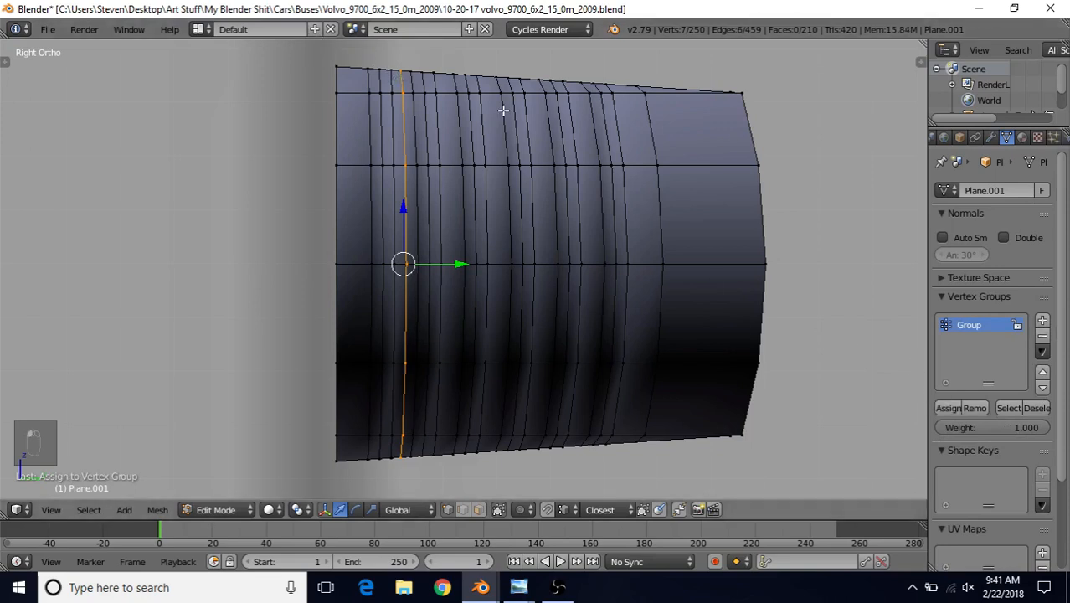
Step: Cut a centred loop between the second and third ribs, assign it to the vertex group and deselect the group
key("ctrl+r")
double_click(447, 84)
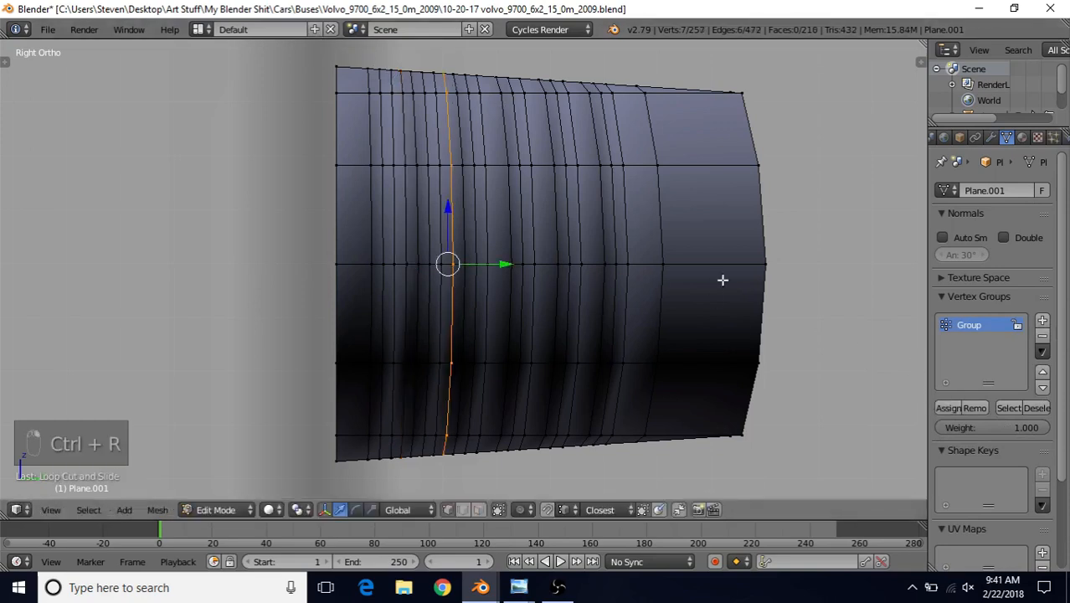
left_click(949, 408)
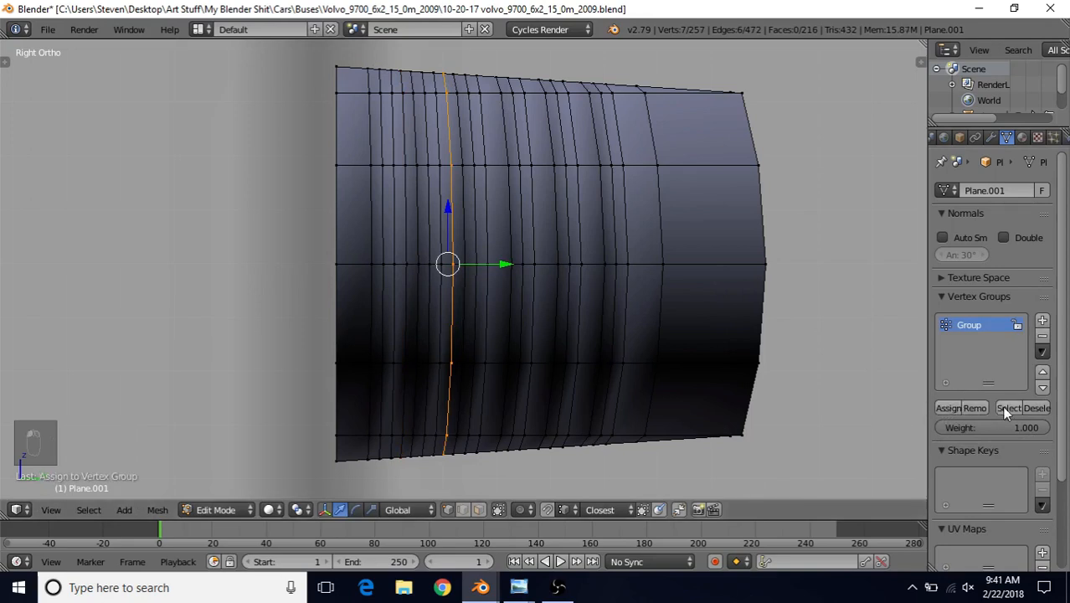
left_click(1037, 408)
key("ctrl+r")
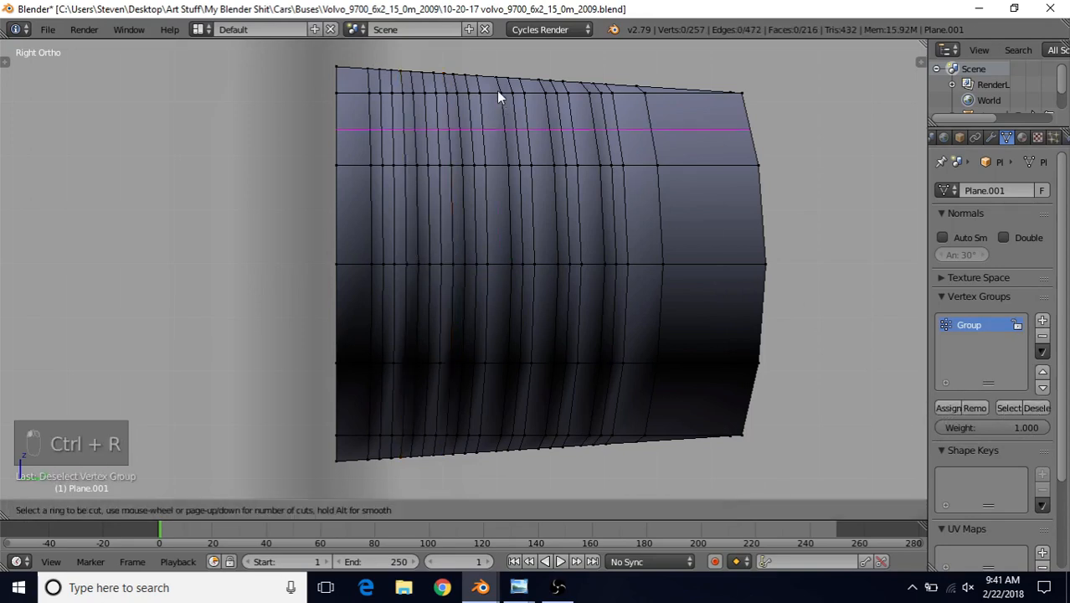
left_click(487, 102)
left_click(487, 102)
key("ctrl+z")
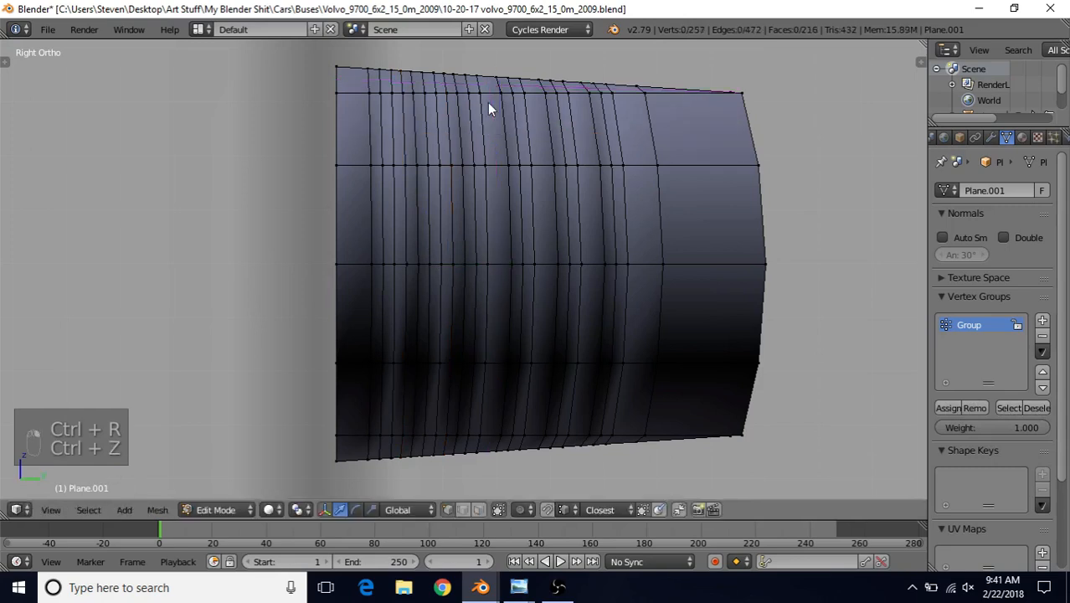
Step: Cut a centred loop between the third and fourth ribs and assign it to the vertex group
key("ctrl+r")
left_click(490, 93)
left_click(490, 94)
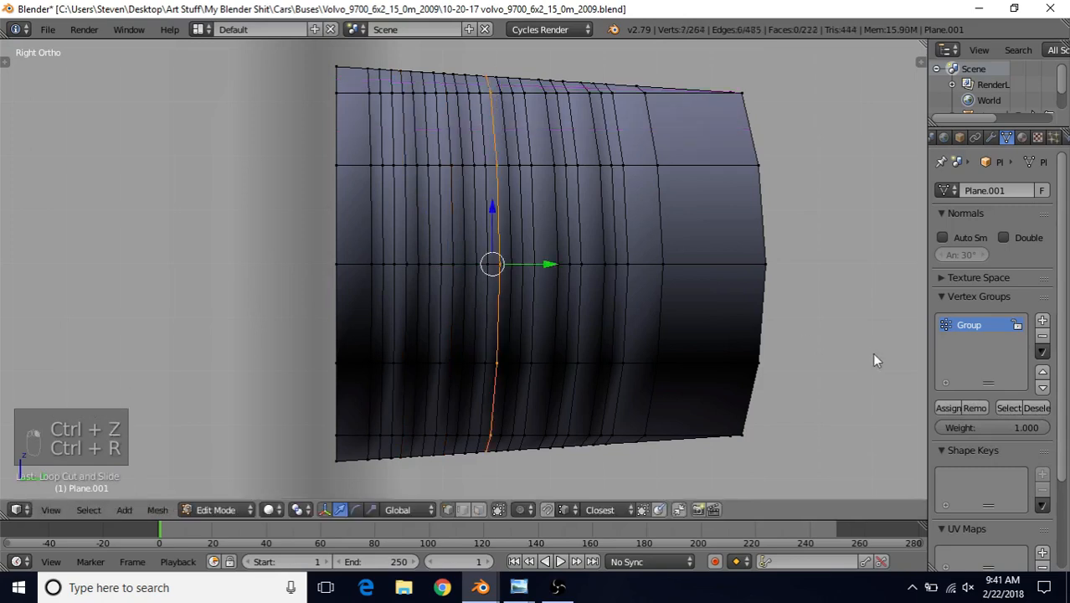
left_click(947, 408)
Step: Cut a centred loop between the fourth and fifth ribs and assign it to the vertex group
key("ctrl+r")
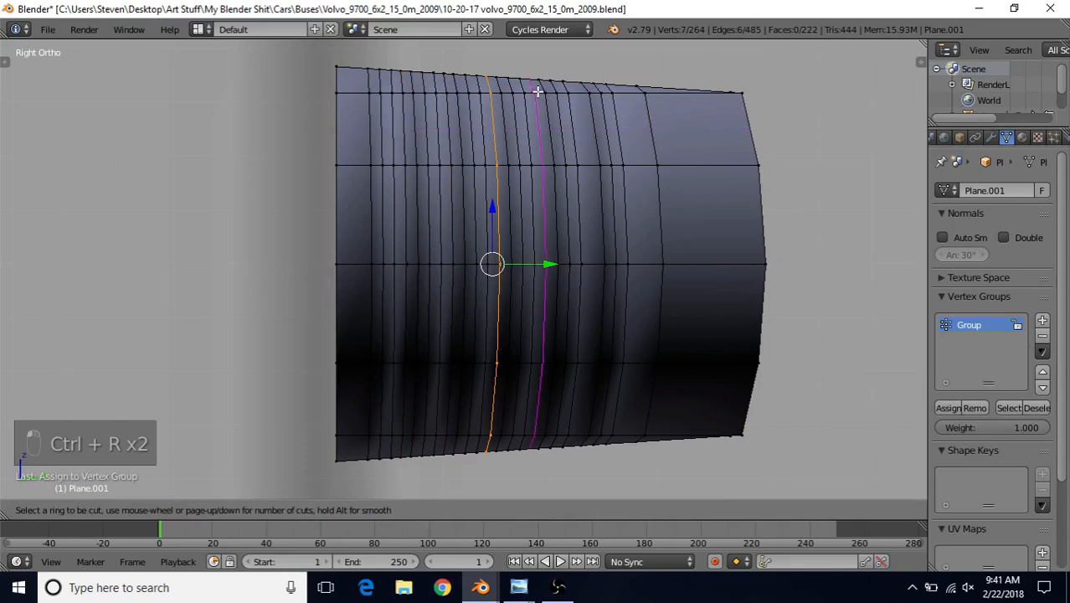
left_click(538, 90)
left_click(538, 90)
left_click(953, 408)
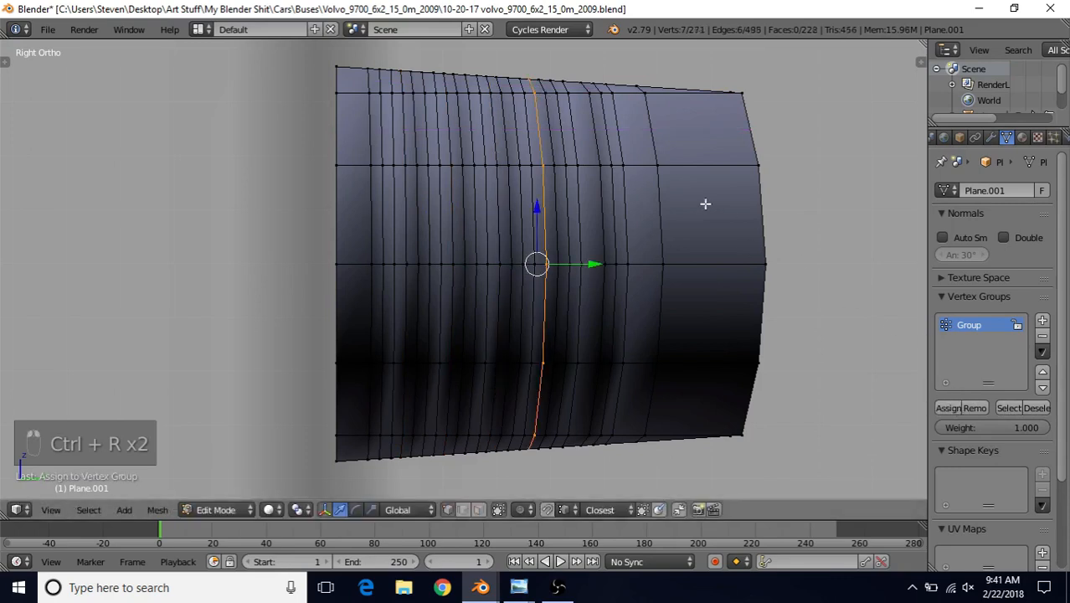
Step: Cut a centred loop between the fifth and sixth ribs and assign it to the vertex group
key("ctrl+r")
left_click(578, 92)
left_click(578, 92)
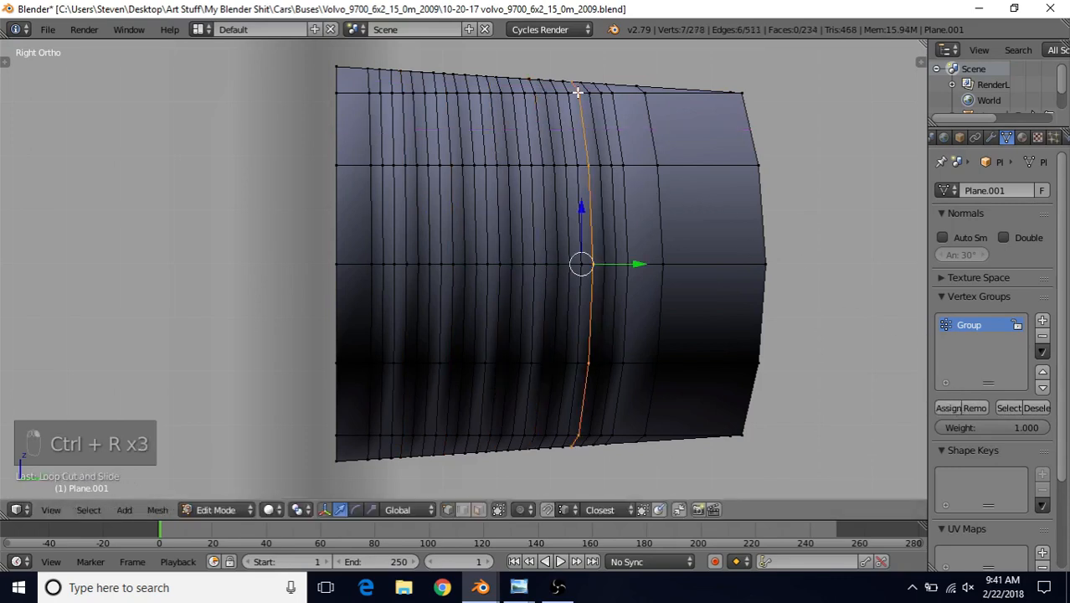
left_click(952, 407)
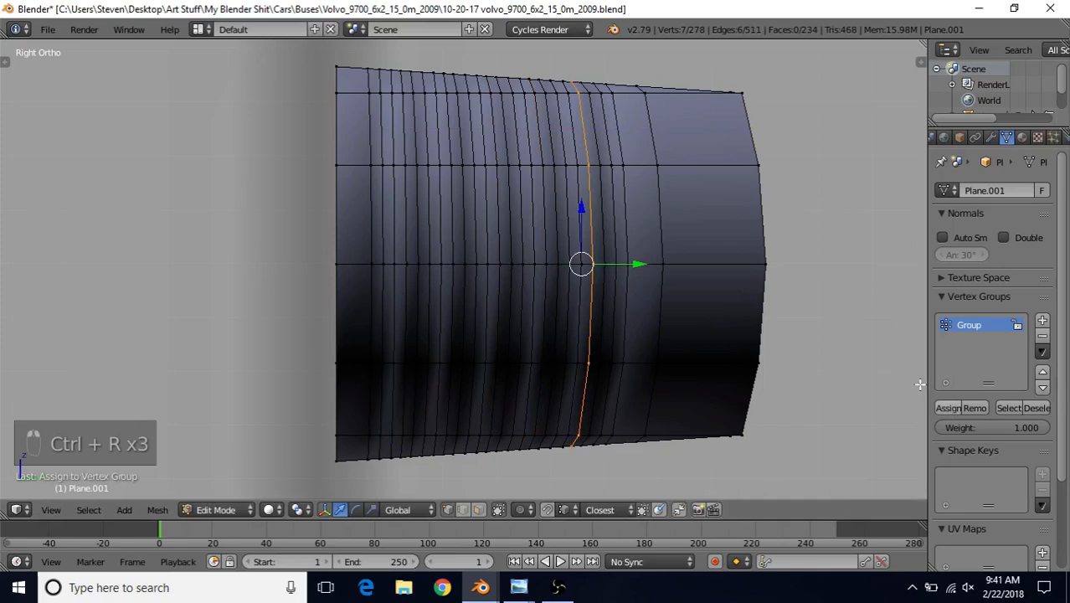
Step: Select the vertex group's five loops and deselect their end vertices along the wall's upper and lower edges
left_click(1008, 408)
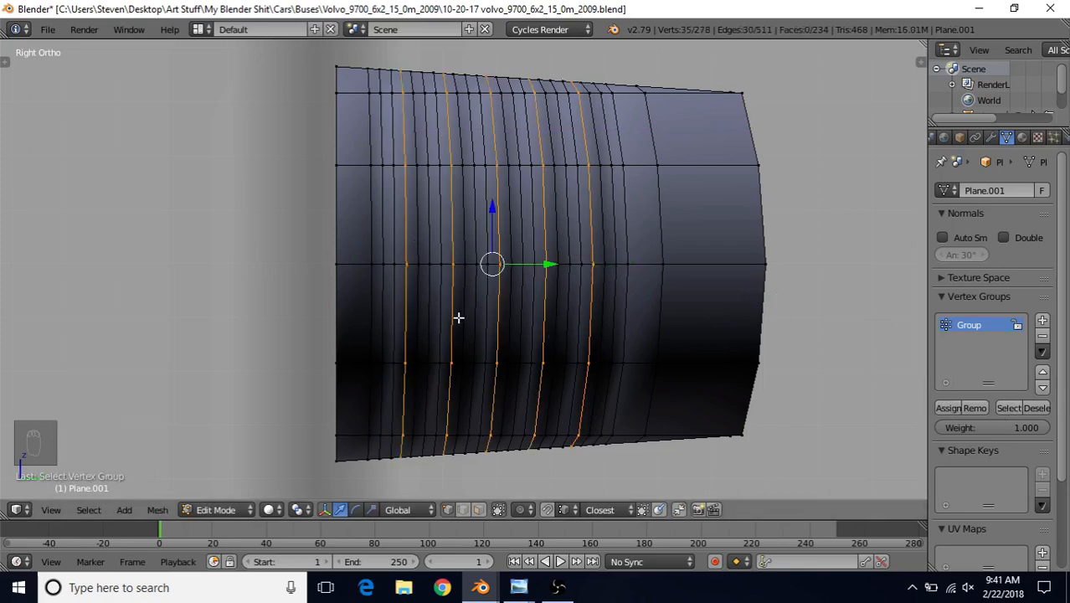
scroll(458, 317, "down", 3)
middle_click_drag(461, 303, 499, 322)
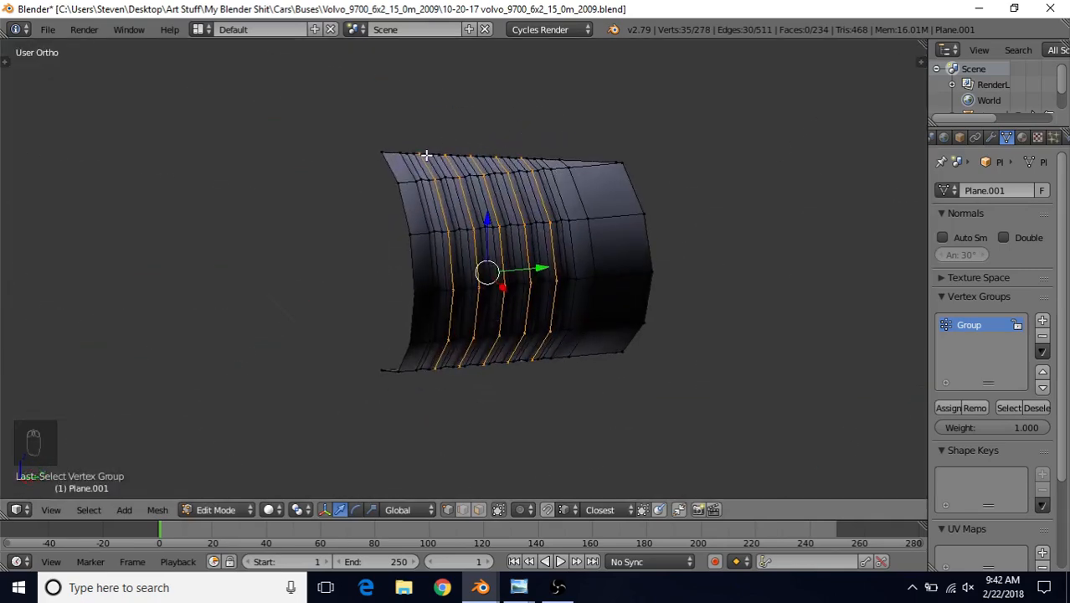
key("KP_3")
scroll(449, 178, "up", 1)
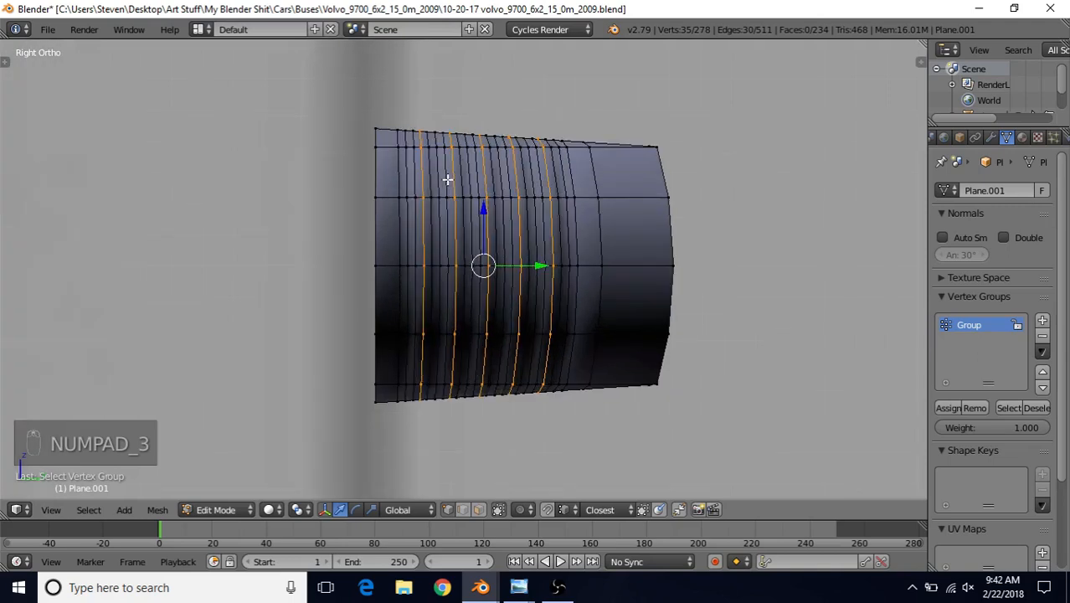
key("z")
key("c")
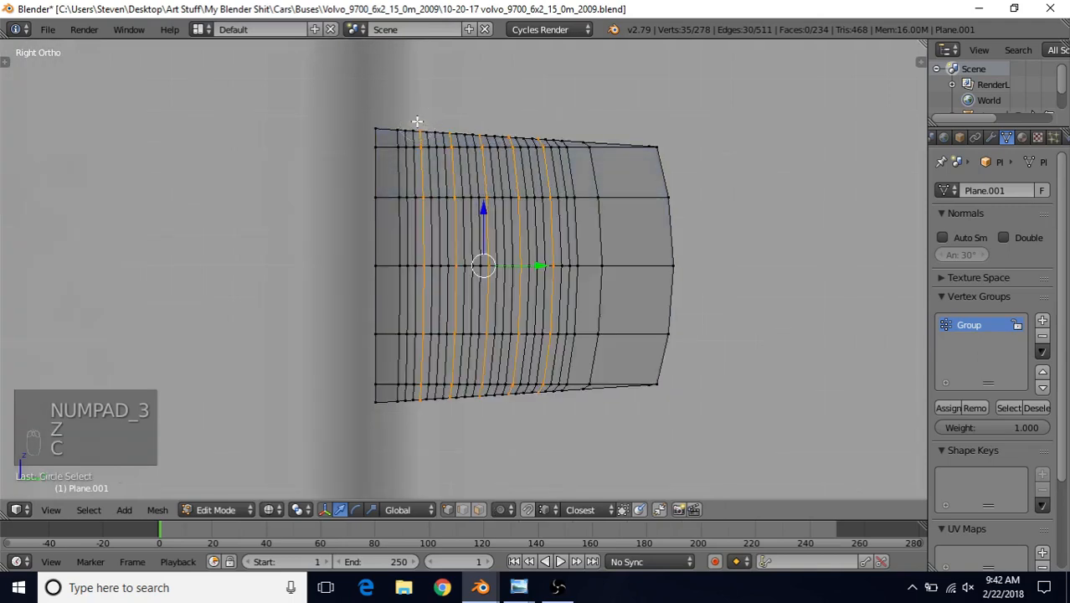
key("b")
left_click_drag(399, 106, 559, 142)
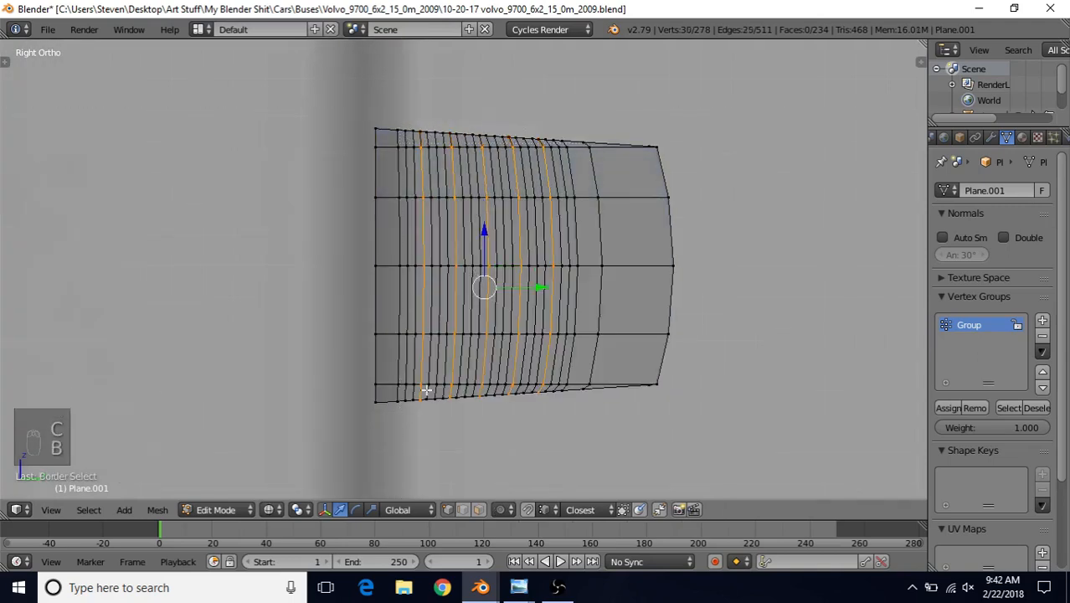
key("b")
left_click_drag(414, 394, 609, 424)
middle_click_drag(609, 425, 608, 428)
key("b")
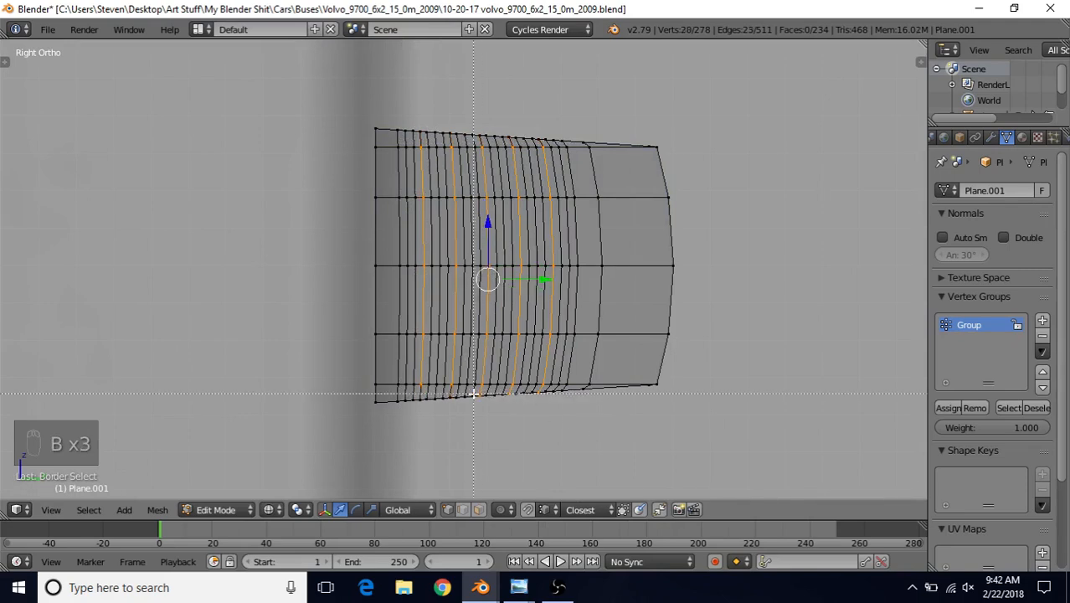
middle_click_drag(473, 393, 580, 414)
key("b")
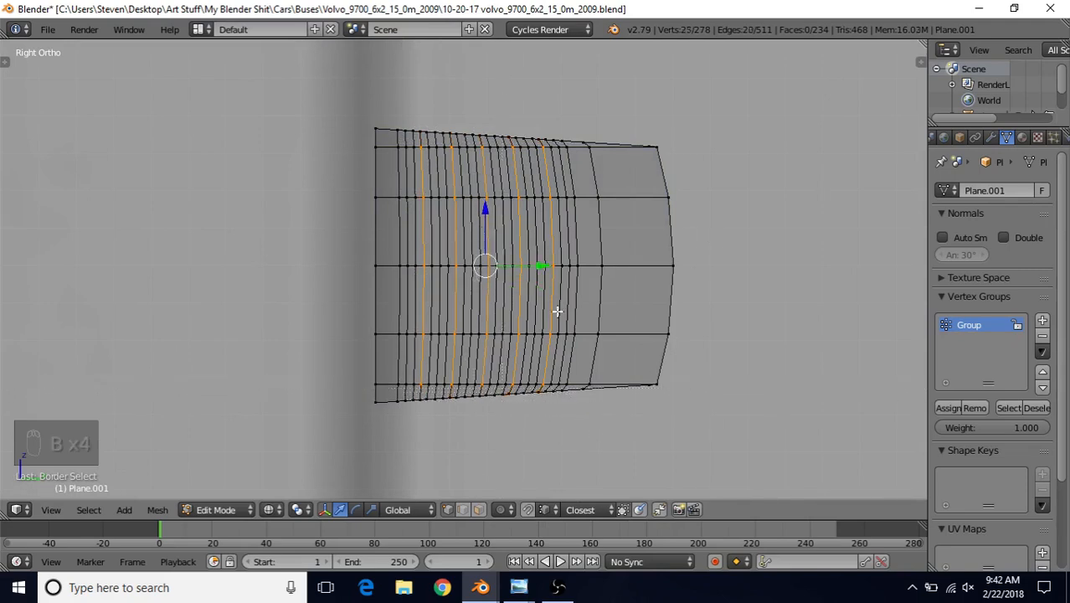
Step: Move the selected loops about -0.0014 along the X axis and inspect the ribs in object mode
scroll(560, 326, "down", 1)
mouse_move(457, 278)
middle_mouse_down("shift")
mouse_move(555, 310)
mouse_move(655, 293)
mouse_move(619, 277)
middle_mouse_up("shift")
key("z")
key("g")
key("x")
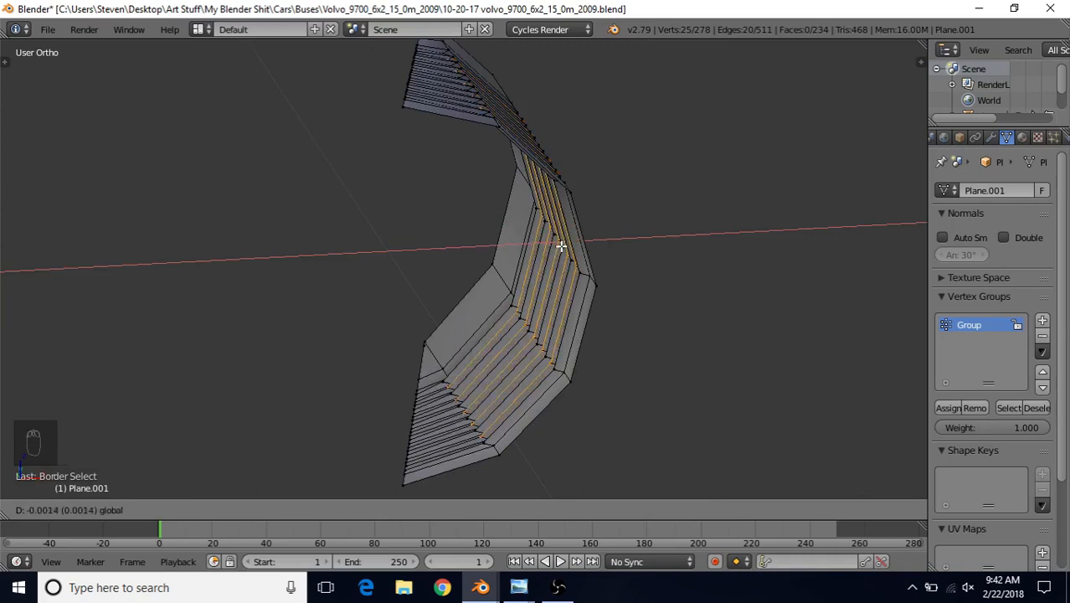
left_click(562, 246)
scroll(494, 323, "down", 6)
key("Tab")
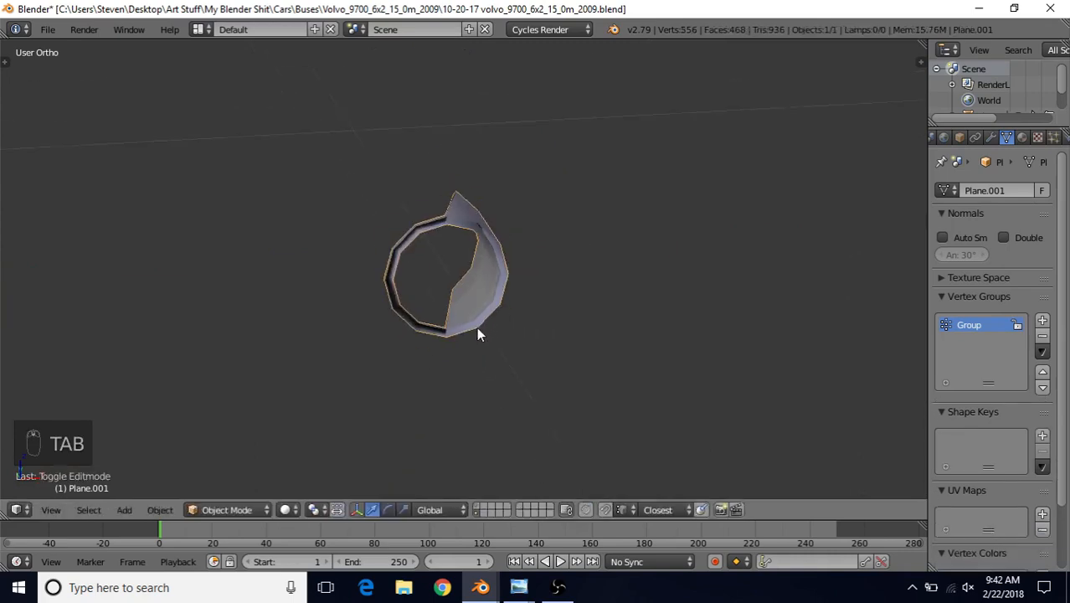
scroll(477, 327, "down", 3)
middle_click_drag(452, 227, 664, 209)
scroll(600, 246, "up", 5)
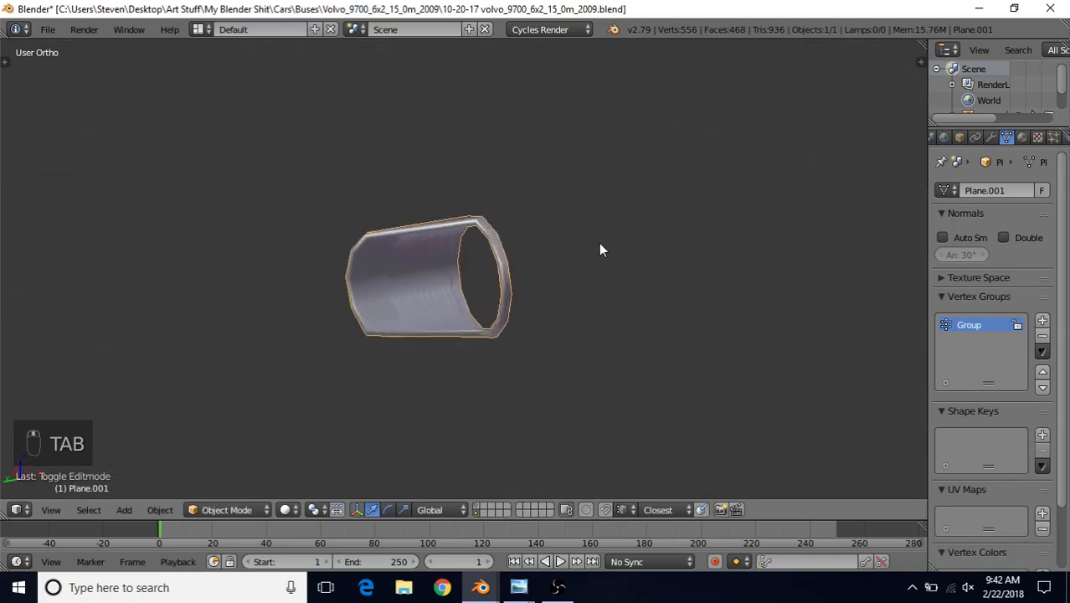
middle_click_drag(422, 246, 340, 242)
scroll(373, 257, "up", 4)
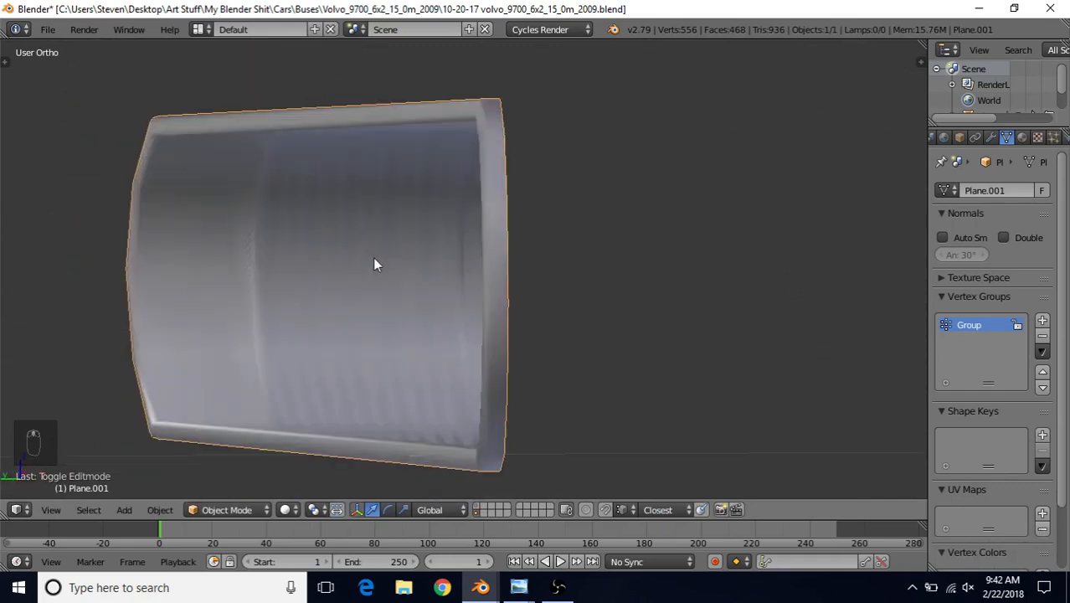
Step: Try nudging the selected loops slightly outward along X and undo the last change
key("Tab")
middle_click_drag(498, 226, 533, 246)
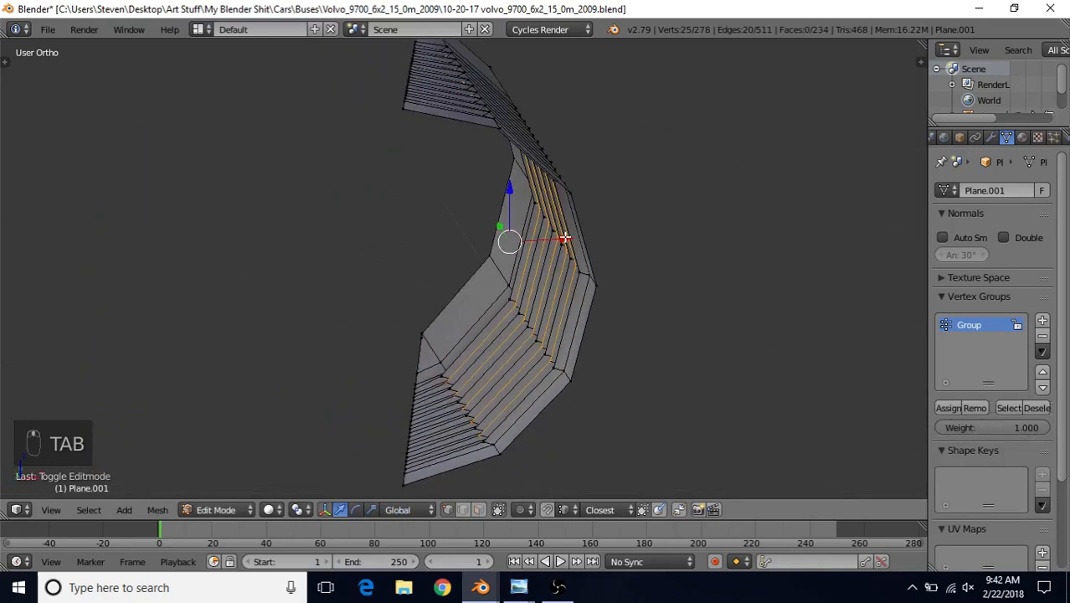
left_click_drag(565, 238, 568, 238)
key("Tab")
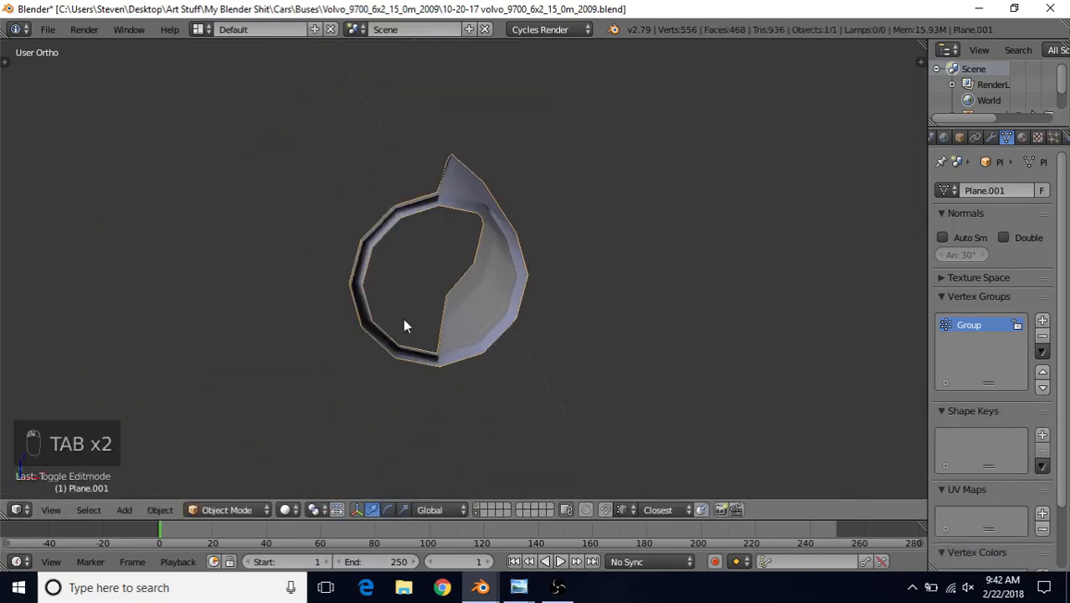
middle_click_drag(402, 326, 514, 219)
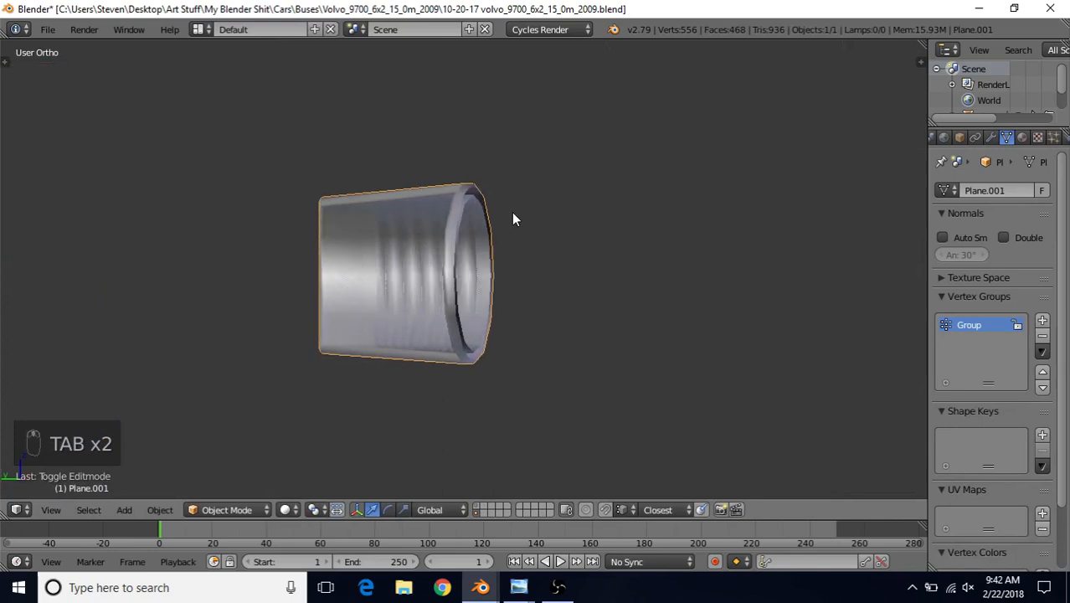
key("Tab")
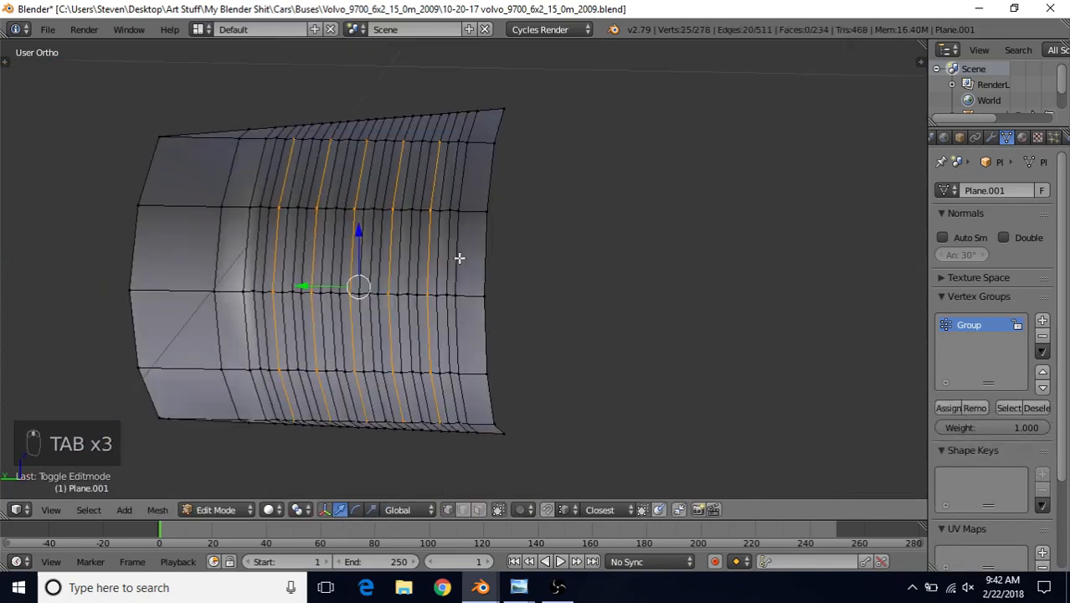
key("KP_3")
key("ctrl+z")
middle_click_drag(447, 280, 368, 269, "shift")
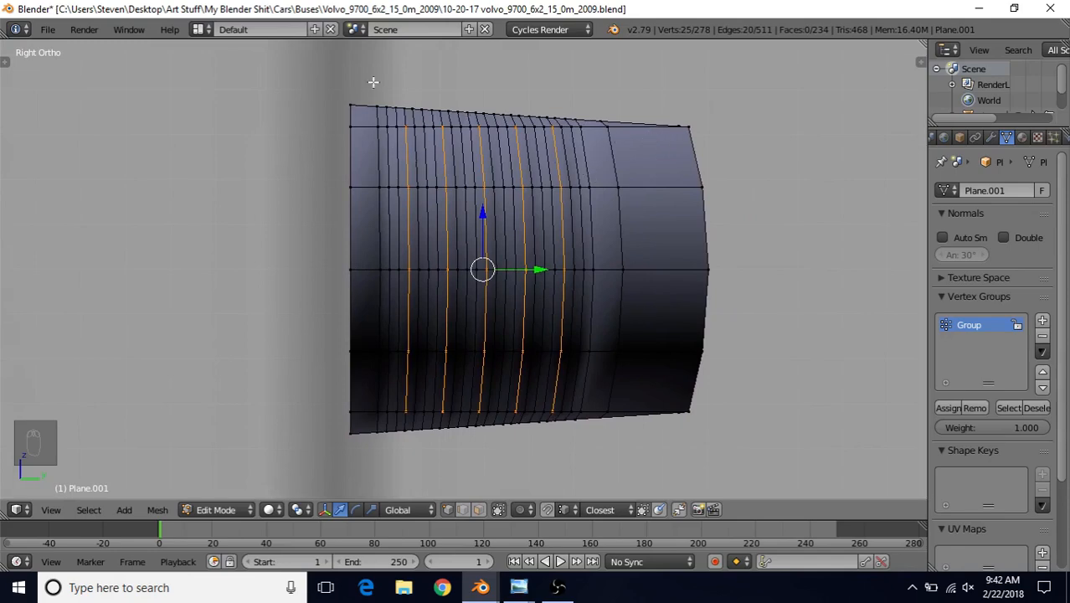
Step: Delete the vertices of the wall's straight-end edge loop and the two outermost loops at the curved end
right_click(350, 149, "alt")
middle_click_drag(380, 178, 442, 210)
key("KP_3")
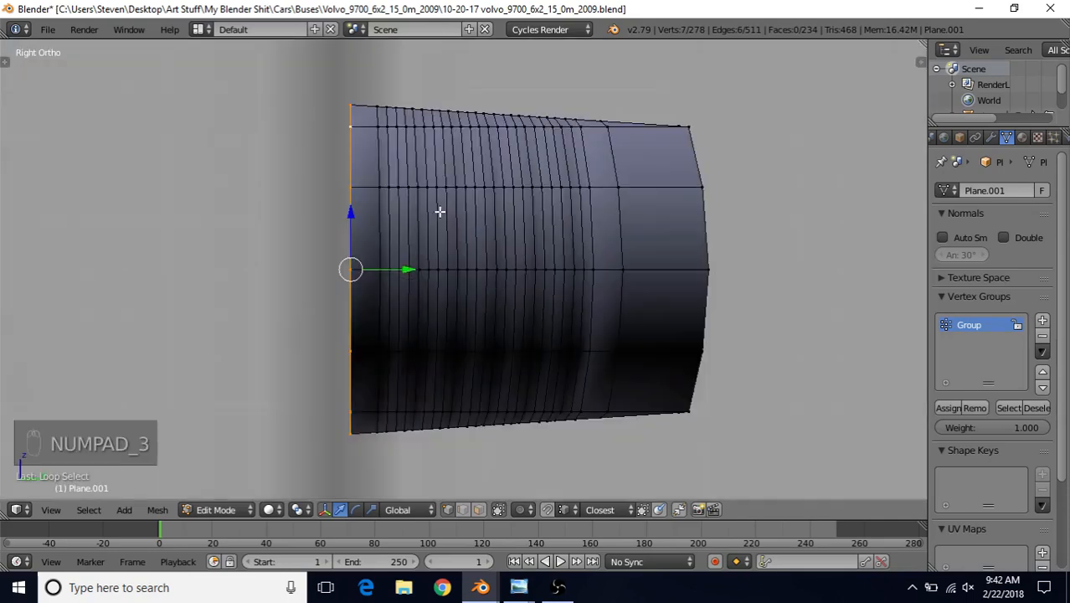
right_click(620, 155, "alt+shift")
right_click(702, 151, "alt+shift")
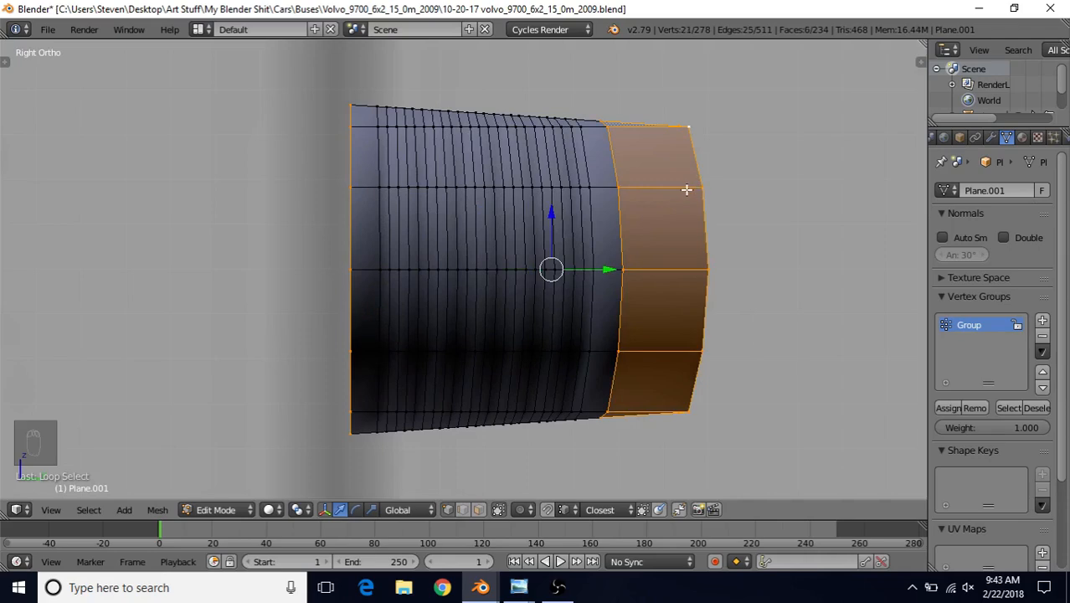
key("Delete")
left_click(673, 159)
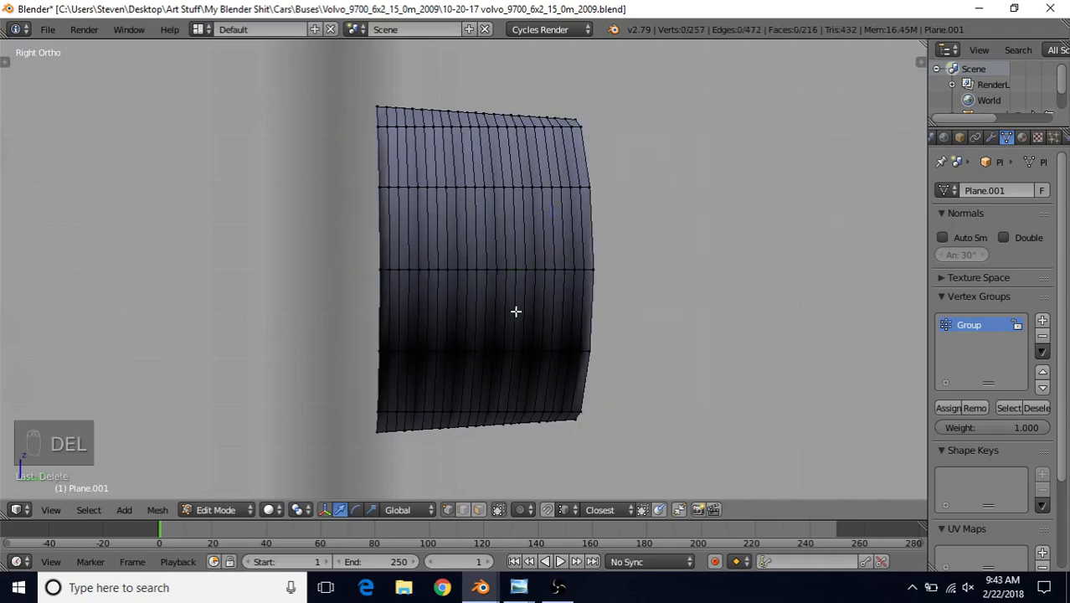
Step: Shift the whole remaining ribbed wall section slightly along the X axis and inspect the housing in object mode
scroll(483, 283, "down", 4)
middle_click_drag(450, 252, 451, 306)
middle_click_drag(453, 261, 521, 282)
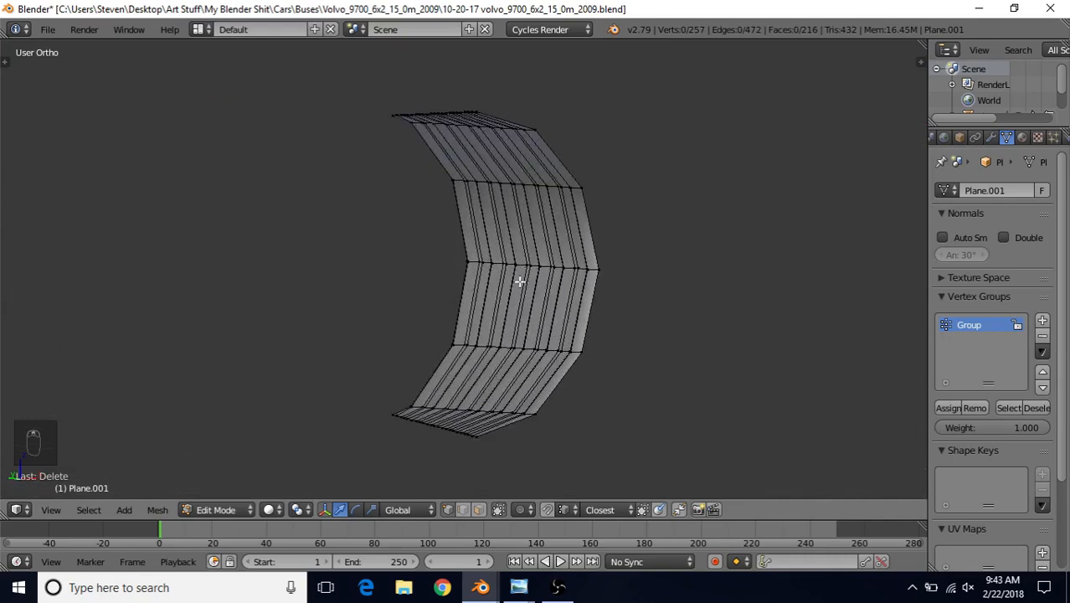
key("a")
middle_click_drag(464, 347, 459, 322)
middle_click_drag(487, 283, 542, 270)
left_click_drag(534, 261, 530, 261)
key("Tab")
middle_click_drag(543, 300, 624, 175)
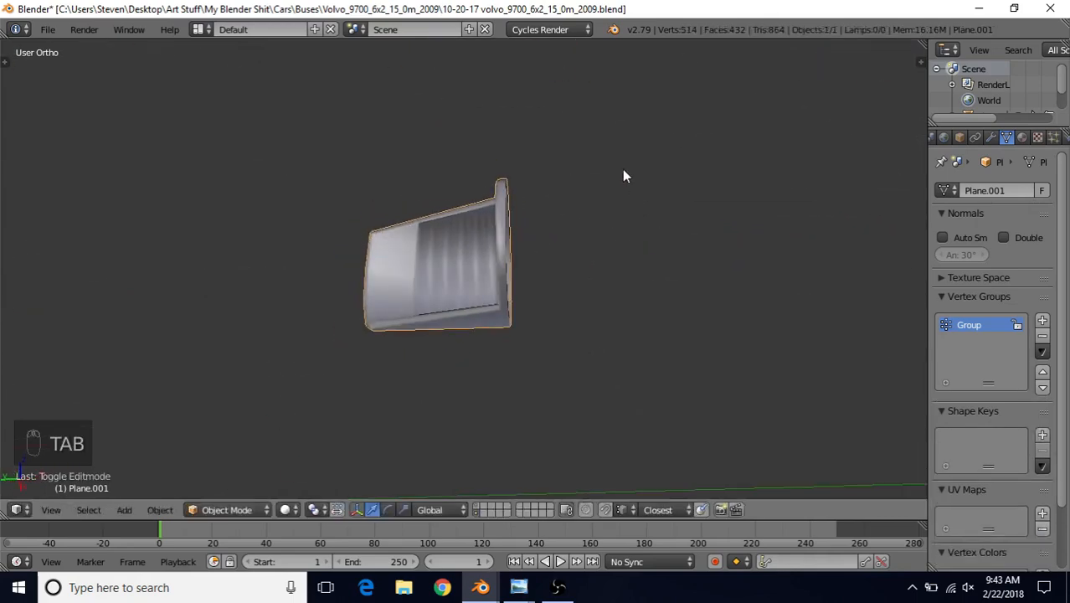
scroll(624, 174, "up", 2)
middle_click_drag(382, 184, 381, 251)
scroll(416, 293, "down", 3)
scroll(382, 252, "up", 5)
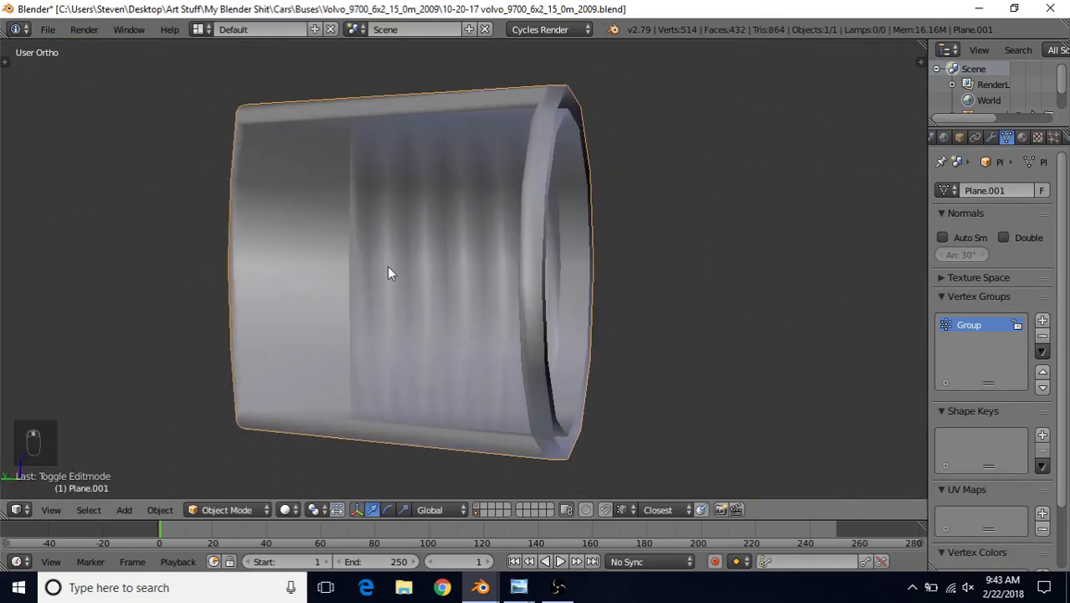
Step: Select all five loops of the vertex group and move them slightly outward along the X axis
key("Tab")
key("a")
key("a")
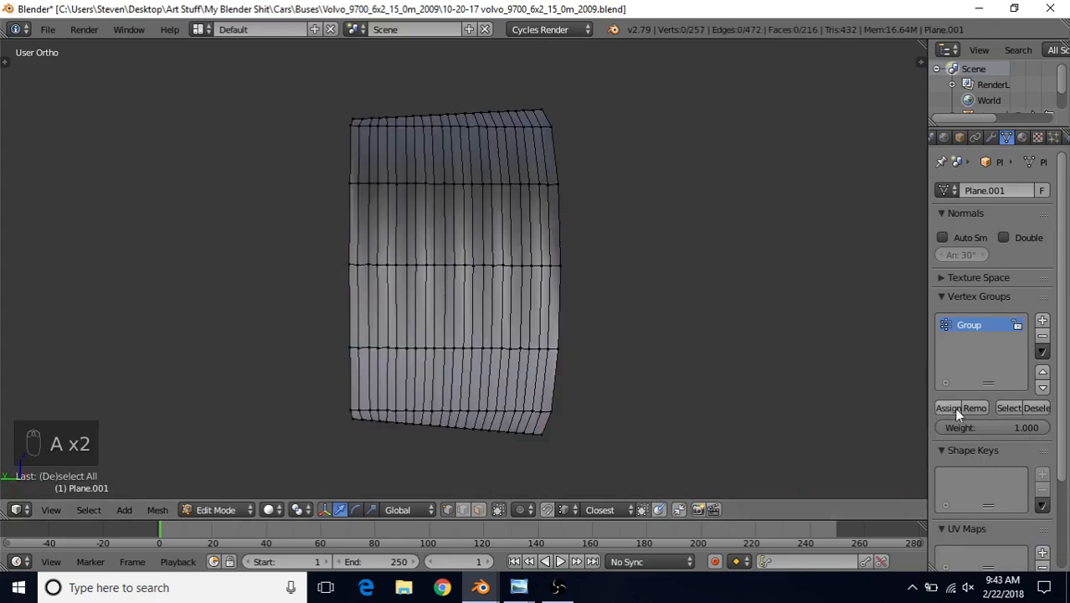
left_click(1009, 408)
middle_click_drag(865, 420, 500, 306)
key("g")
key("x")
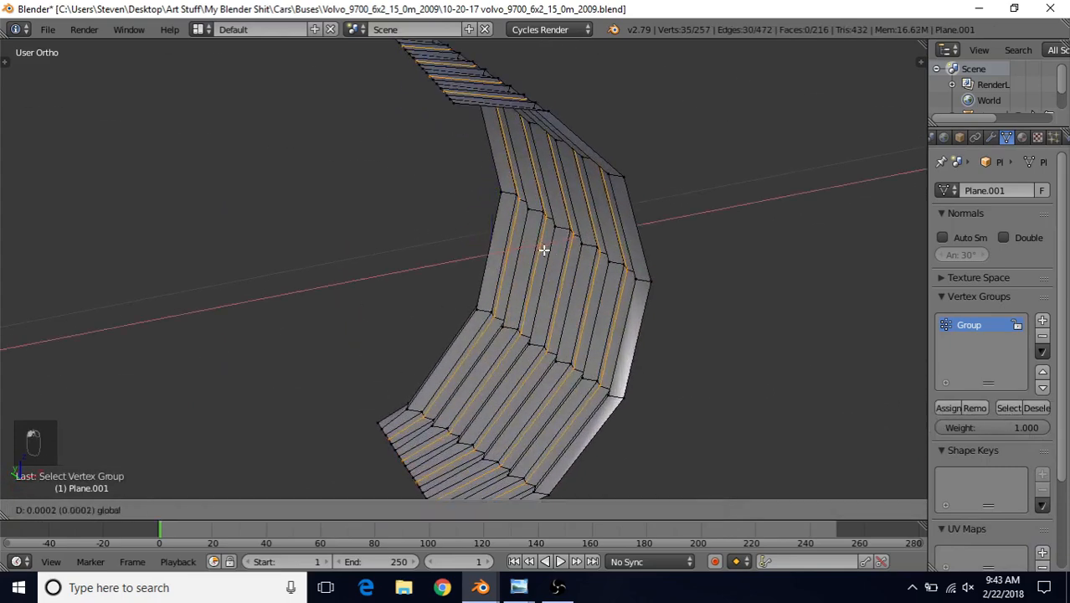
left_click(546, 252)
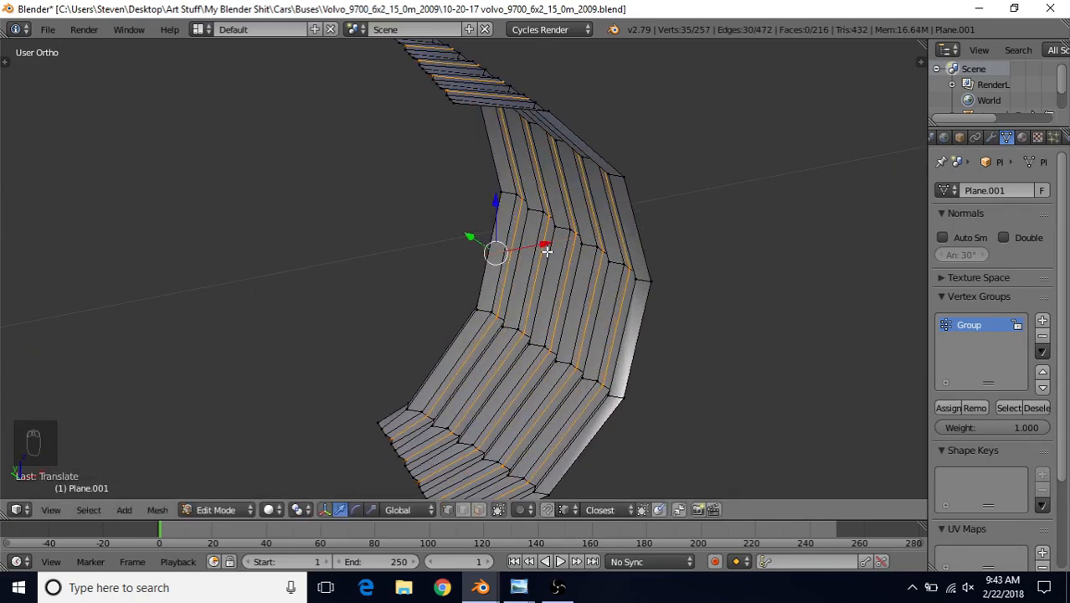
Step: Inspect the ribs in object mode and compare them with the housing mesh in the practice15 V1 Blender file
key("Tab")
middle_click_drag(434, 366, 494, 302)
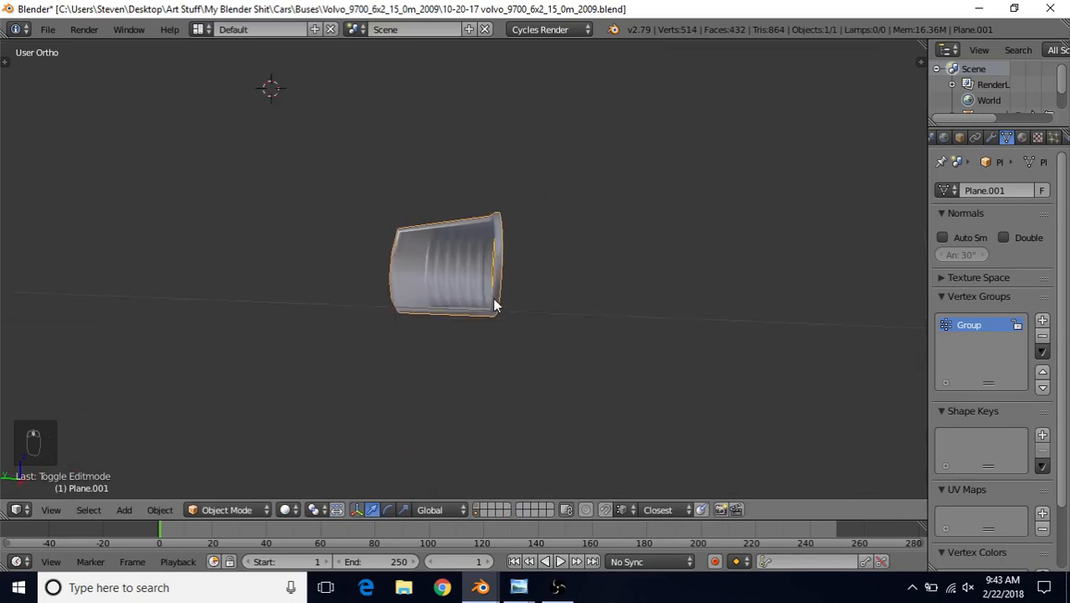
scroll(488, 312, "up", 3)
key("Tab")
scroll(489, 314, "up", 2)
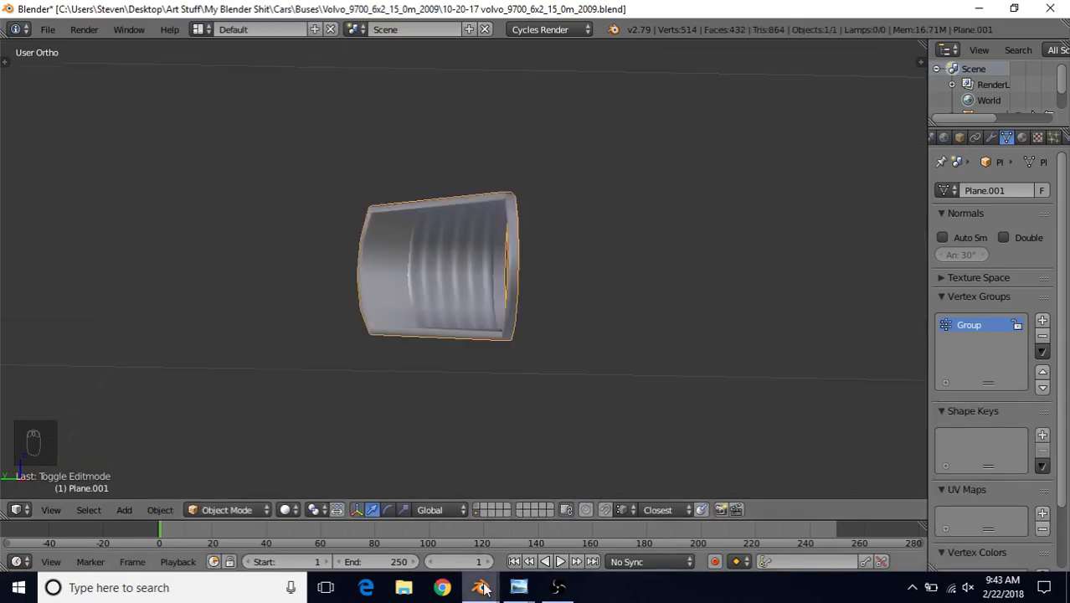
left_click(480, 587)
left_click(443, 531)
middle_click_drag(470, 338, 383, 290)
scroll(425, 317, "up", 5)
scroll(383, 290, "up", 5)
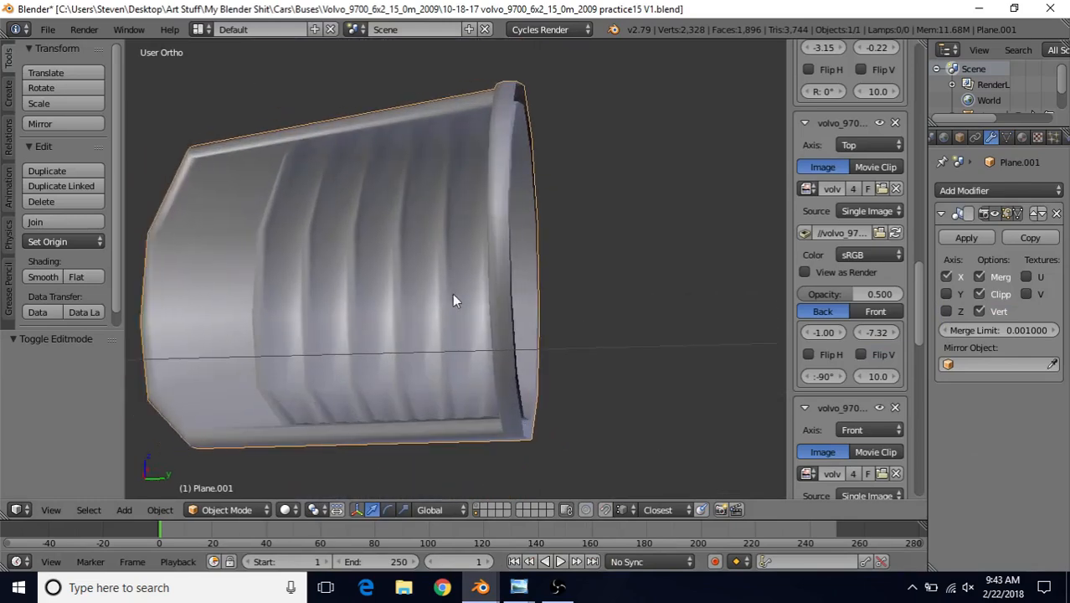
key("Tab")
scroll(475, 290, "down", 5)
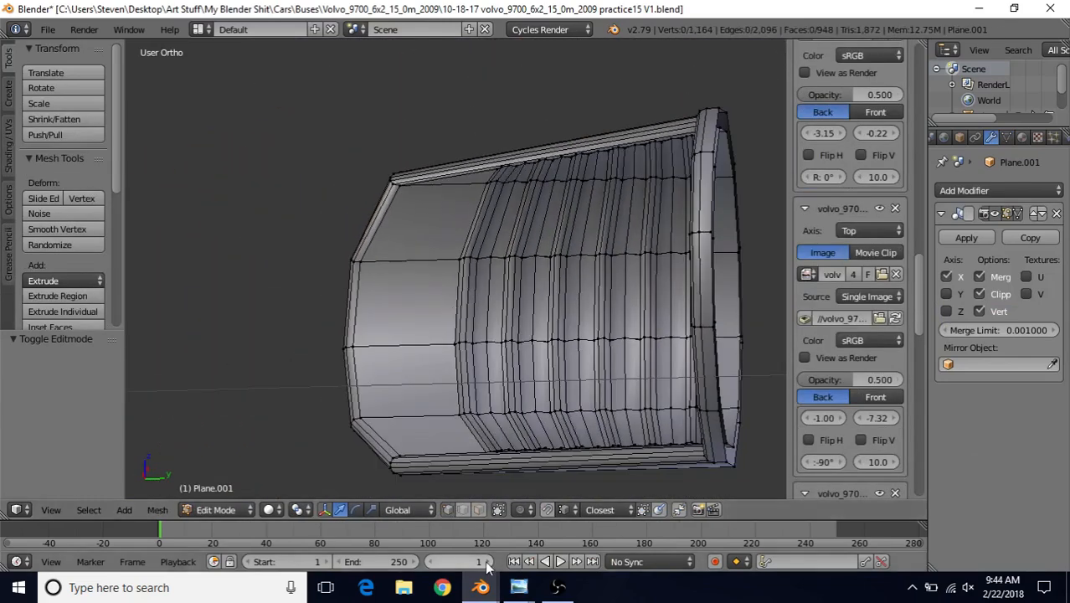
Step: Compare the ribbed housing in the 10-18-17 practice15 V1 file with the version in the 10-20-17 file, including its wireframe
mouse_move(481, 586)
left_click(534, 545)
scroll(466, 355, "up", 2)
key("Tab")
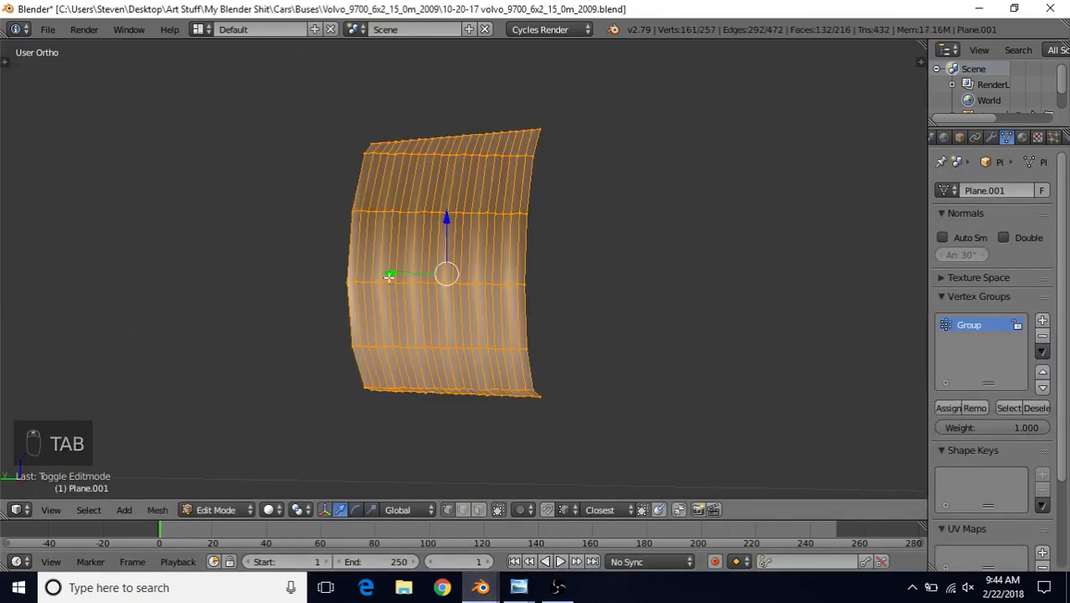
key("Tab")
scroll(479, 243, "down", 6)
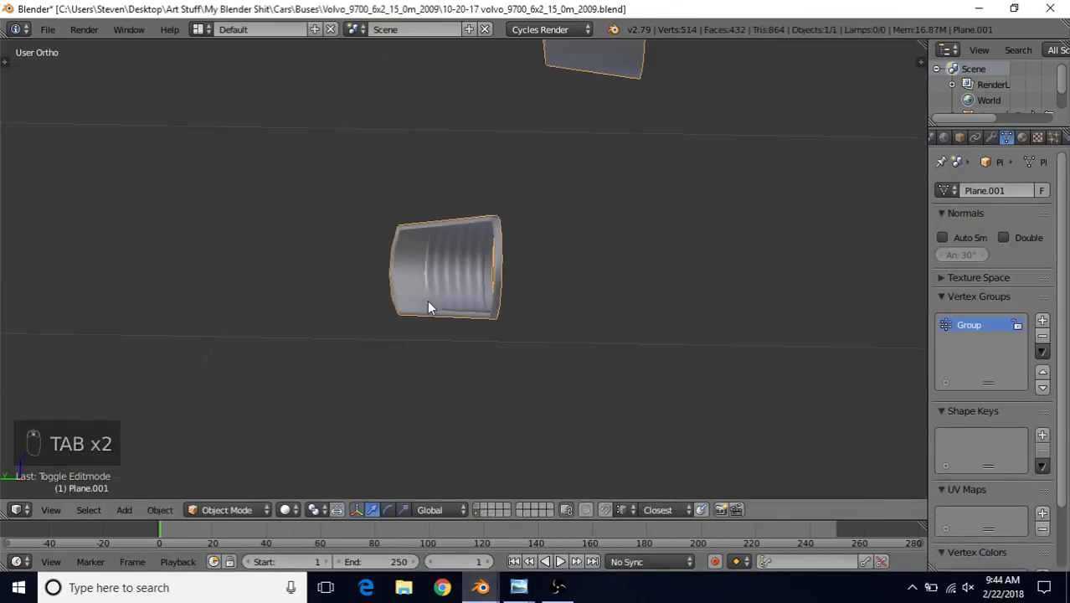
mouse_move(481, 586)
left_click(449, 535)
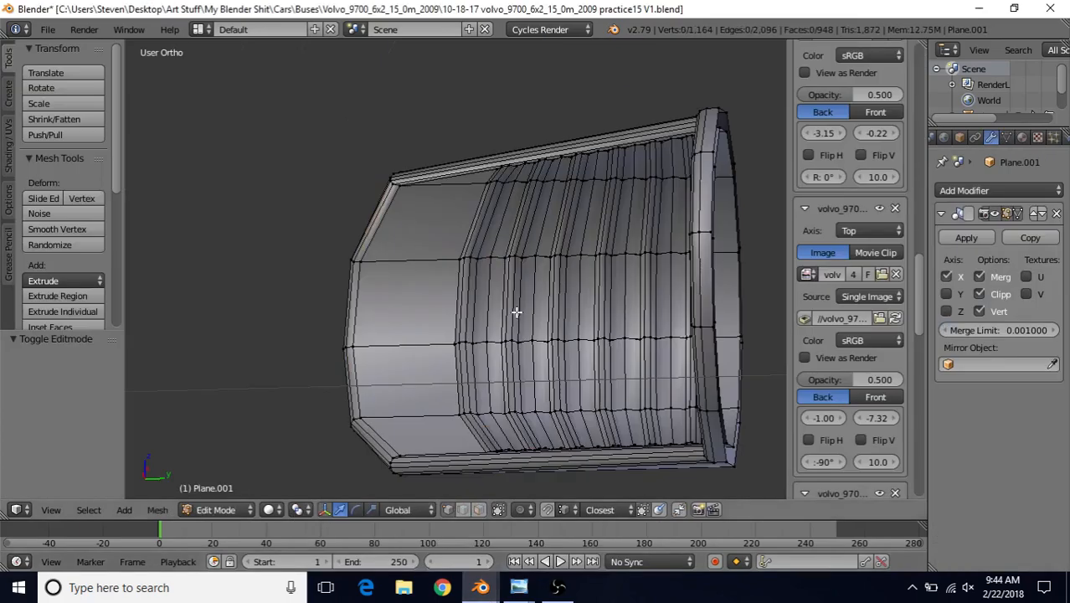
key("Tab")
scroll(517, 369, "down", 3)
scroll(518, 372, "down", 3)
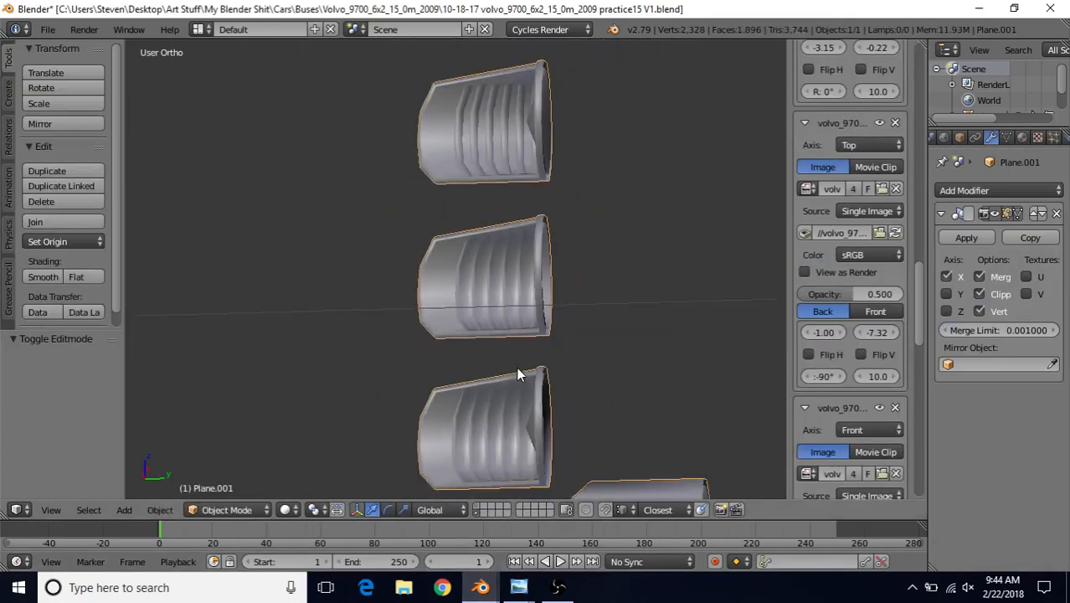
left_click(481, 586)
left_click(572, 535)
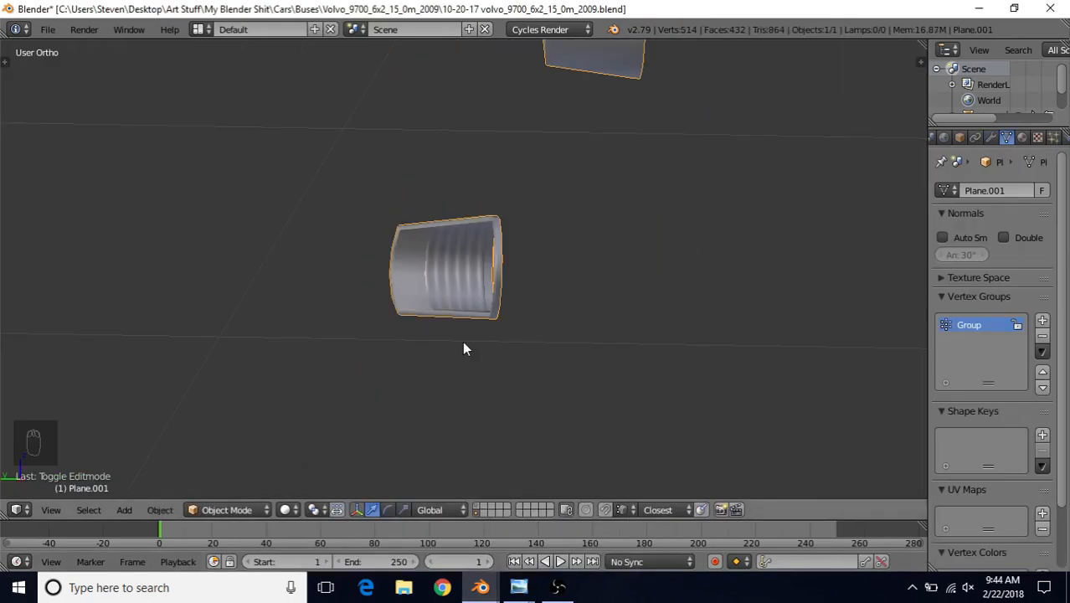
middle_click_drag(449, 321, 480, 349)
scroll(481, 347, "up", 4)
scroll(467, 338, "down", 4)
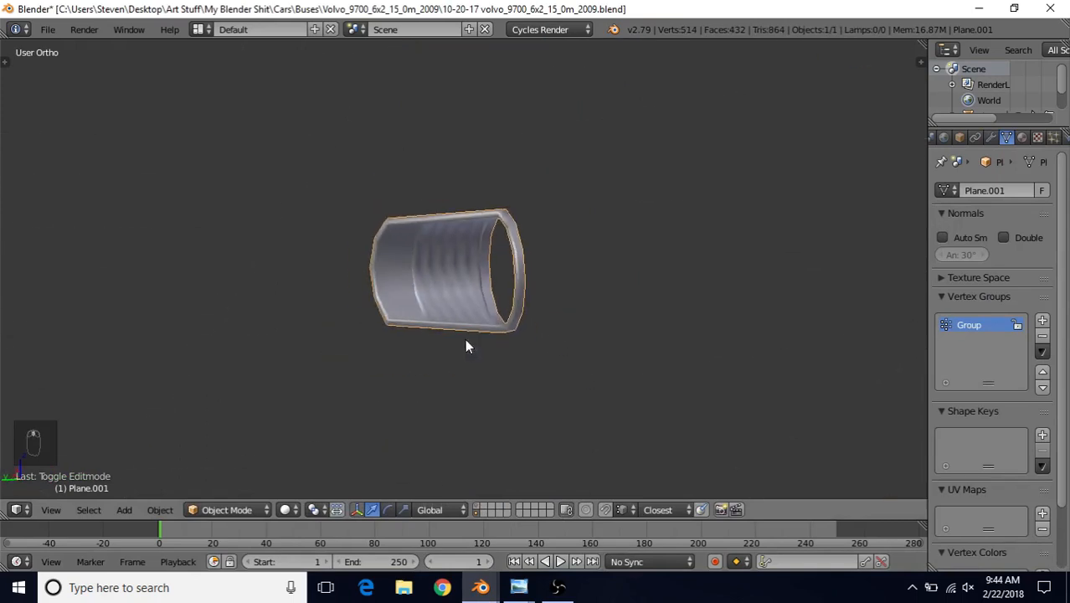
scroll(431, 254, "up", 4)
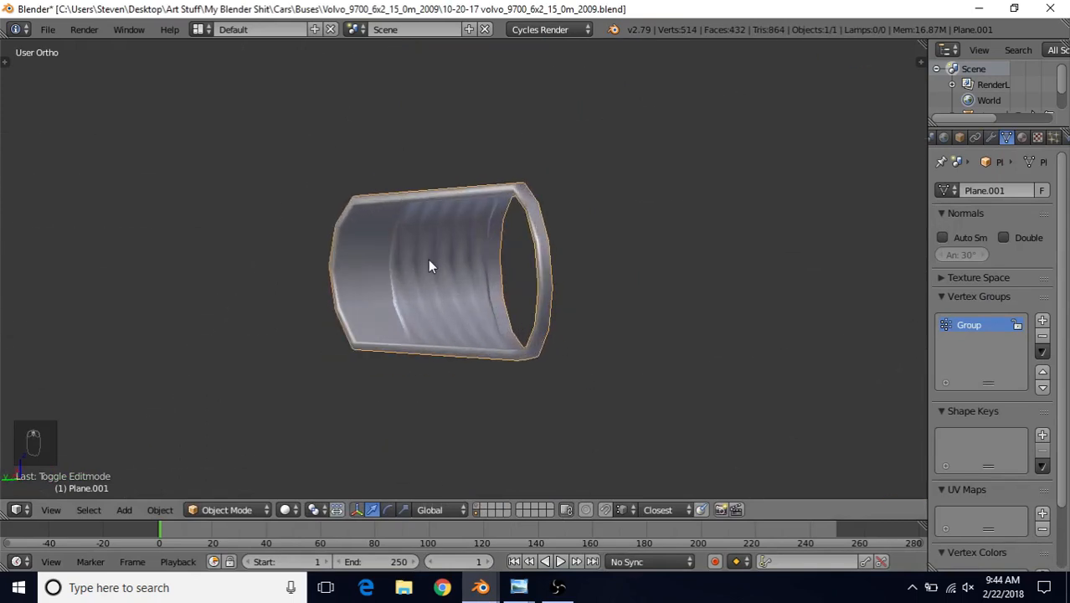
key("Tab")
key("Tab")
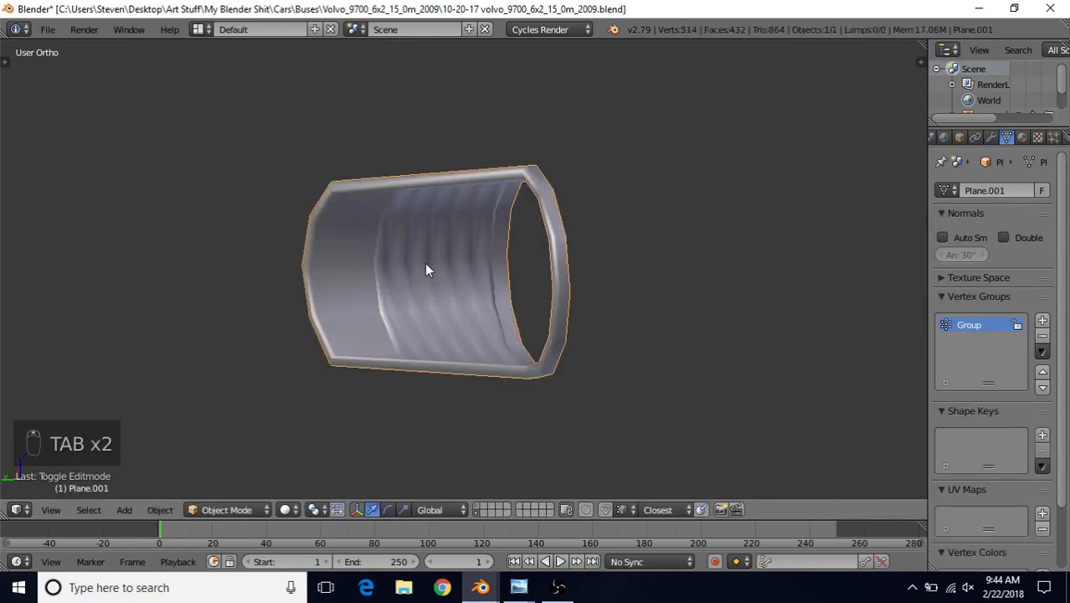
Step: Duplicate the housing object in place
scroll(427, 269, "down", 10)
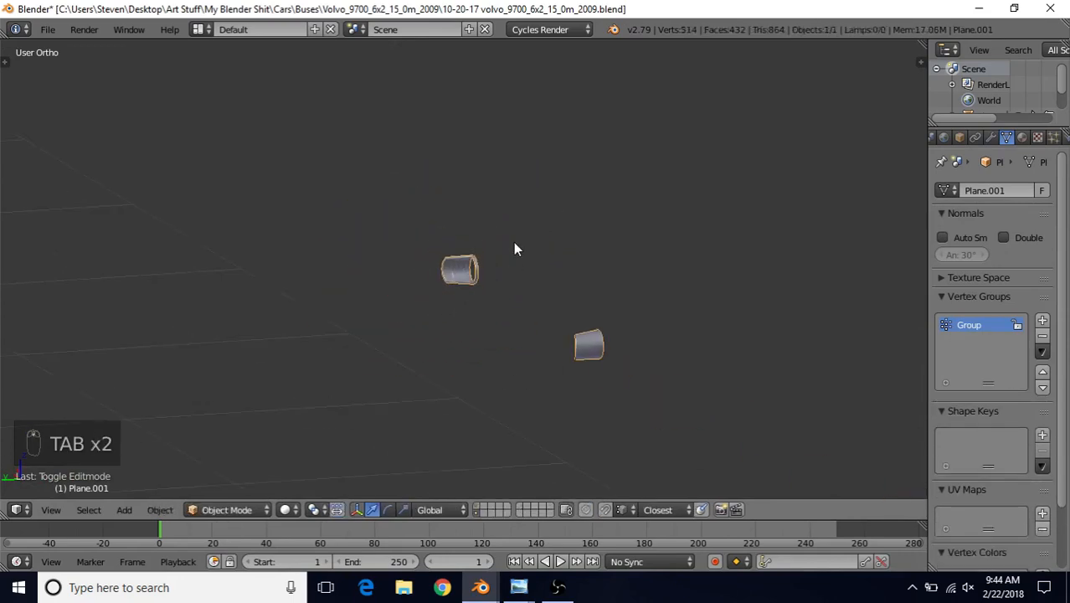
key("shift+d")
right_click(529, 218)
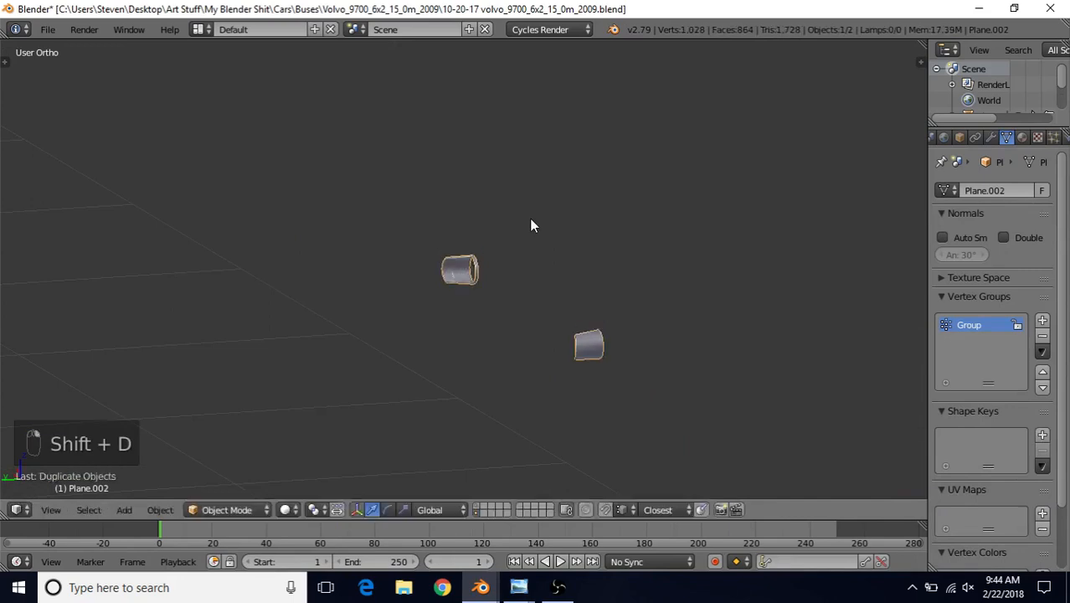
Step: Reveal all hidden geometry in the duplicate and move its whole mesh down along Z, clear below the original
scroll(530, 333, "down", 1)
middle_click_drag(521, 352, 480, 259, "shift")
key("Tab")
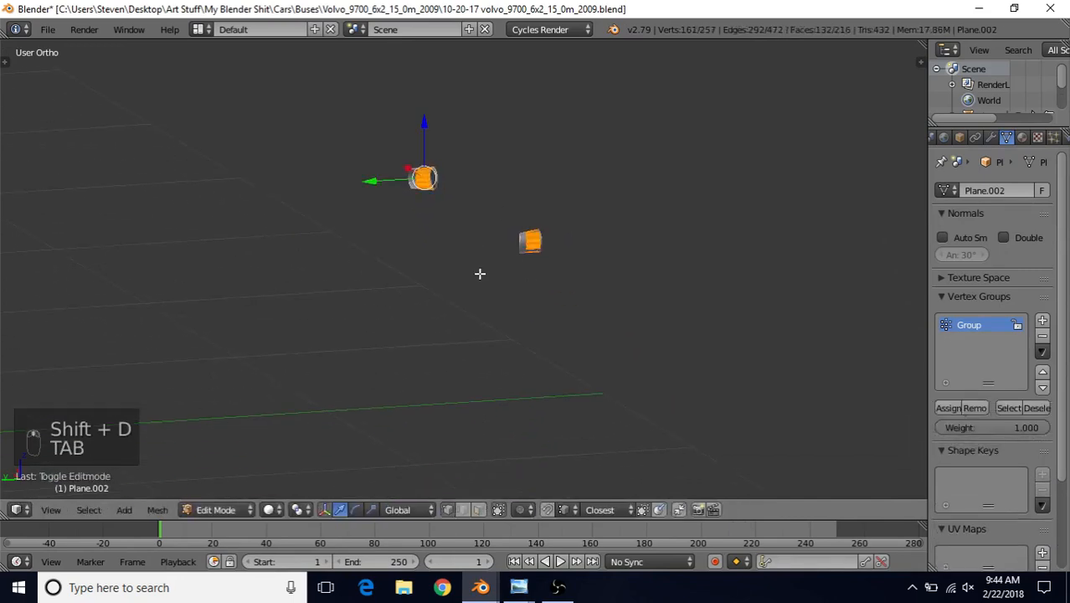
scroll(478, 261, "up", 2)
middle_click_drag(472, 324, 463, 359, "shift")
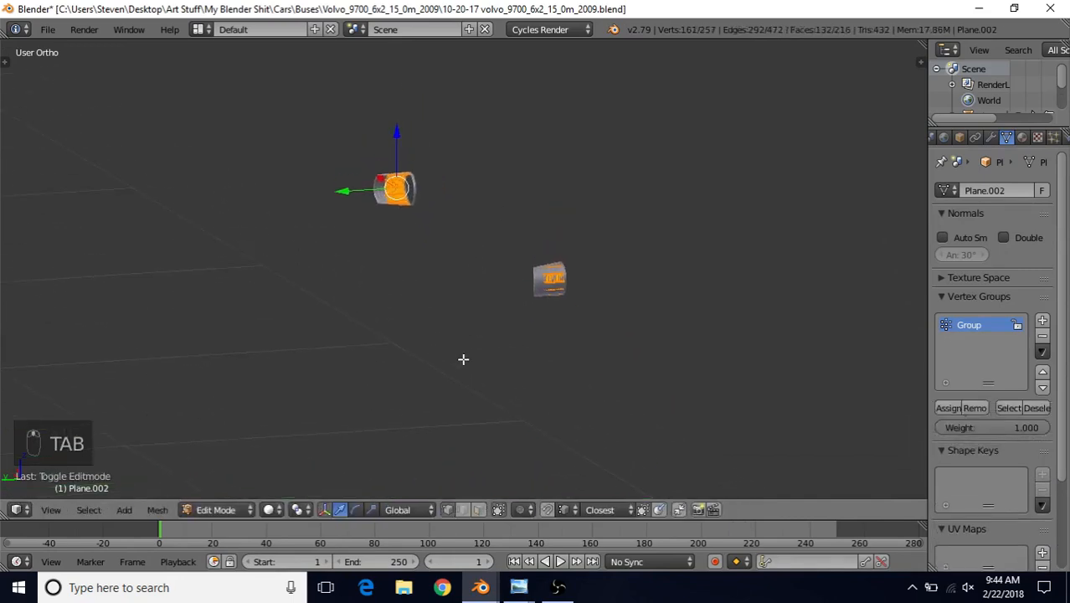
key("alt+h")
key("shift+d")
key("z")
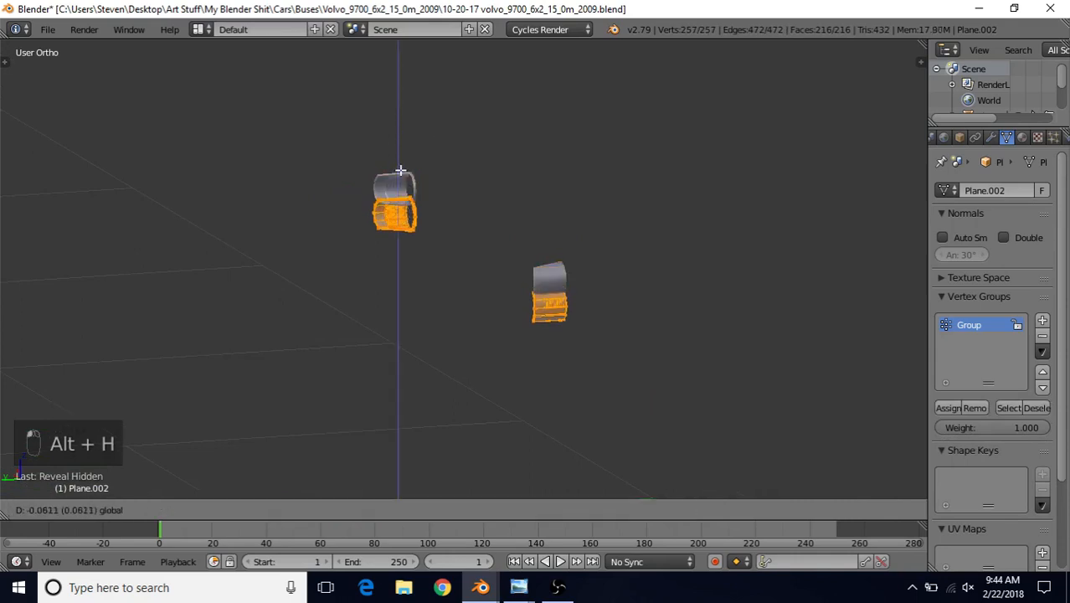
left_click(423, 216)
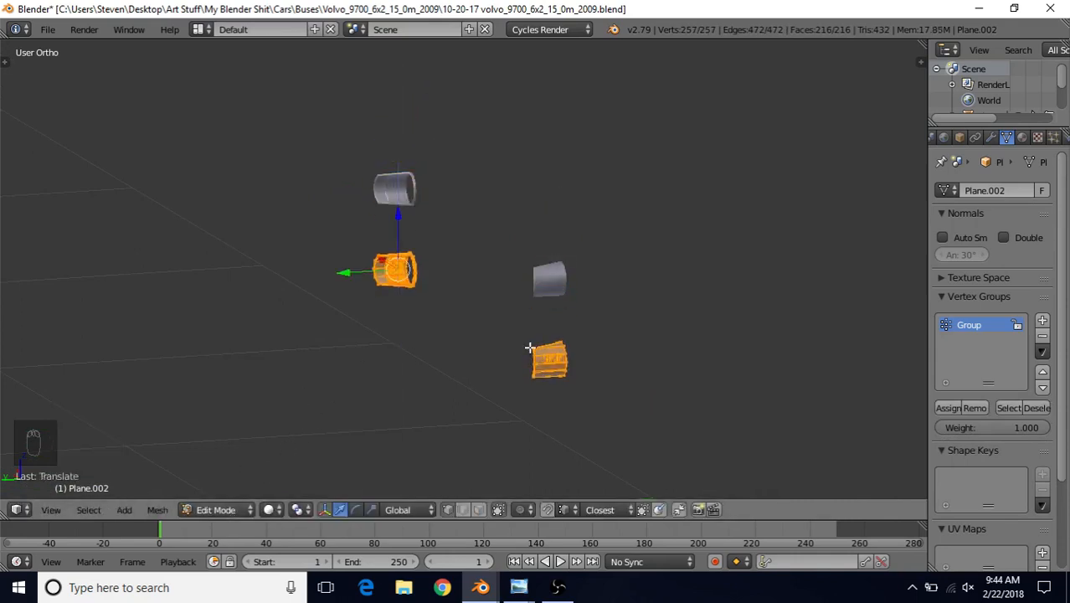
Step: Delete all vertices of the linked ribbed surface inside the lowered housing
mouse_move(530, 348)
middle_mouse_down()
mouse_move(559, 296)
mouse_move(493, 316)
mouse_move(533, 337)
middle_mouse_up()
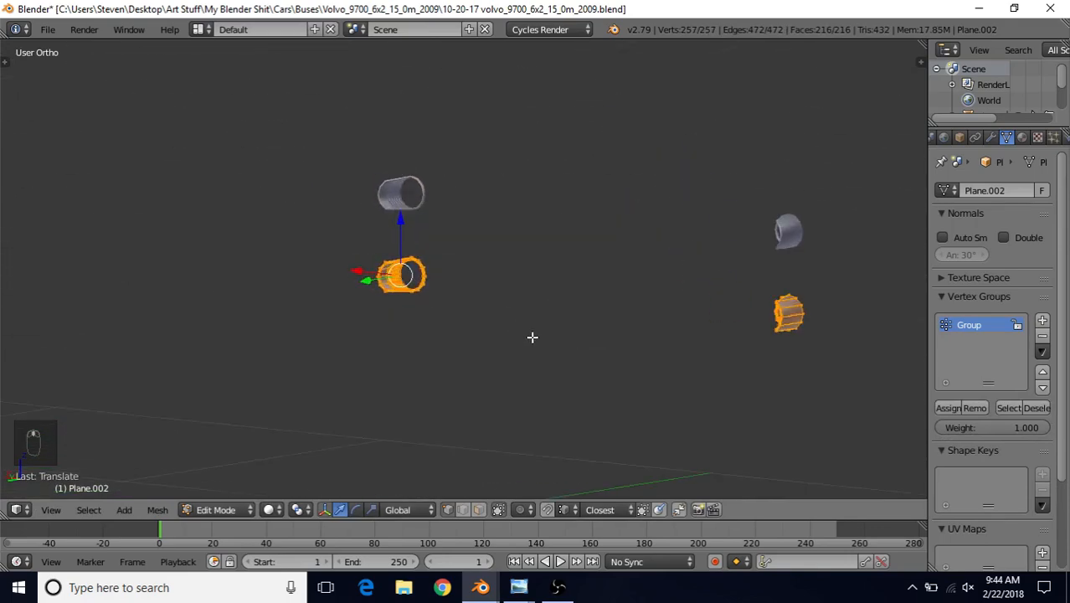
key("KP_Decimal")
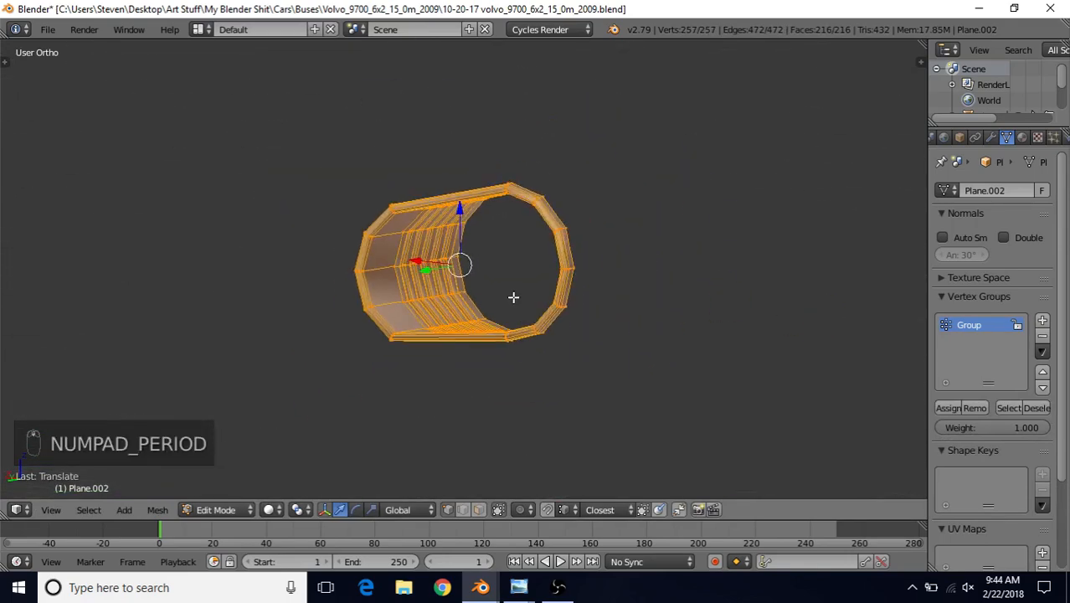
scroll(502, 291, "up", 2)
right_click(407, 263)
scroll(330, 253, "up", 4)
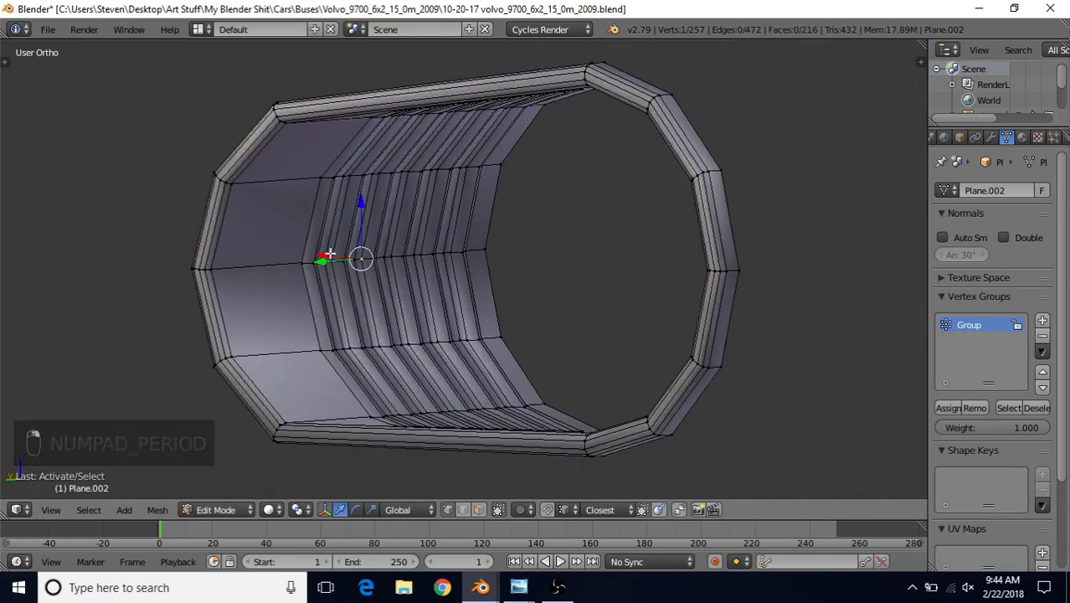
key("ctrl+l")
key("Delete")
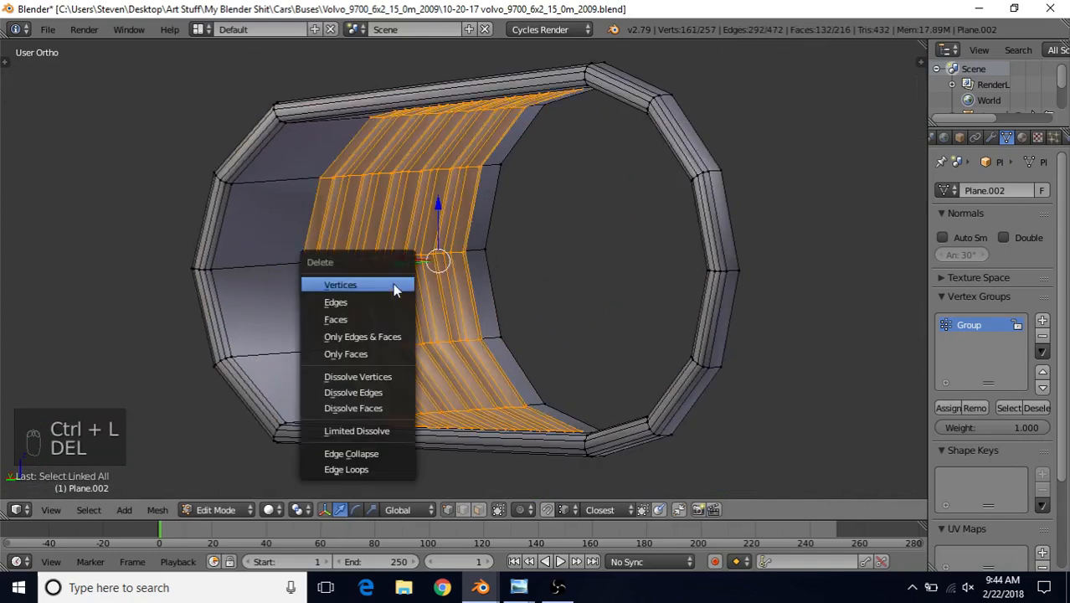
left_click(392, 283)
Step: Select the strip of six inner wall faces in face select mode and duplicate it in place
left_click(479, 510)
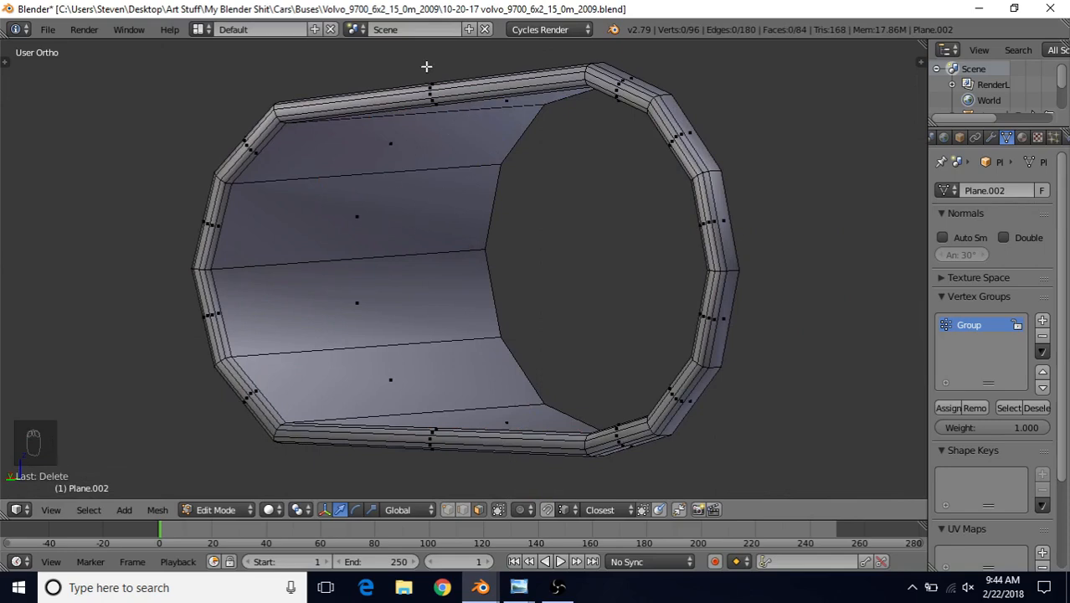
scroll(521, 263, "down", 3)
middle_click_drag(521, 263, 497, 291)
scroll(451, 346, "up", 2)
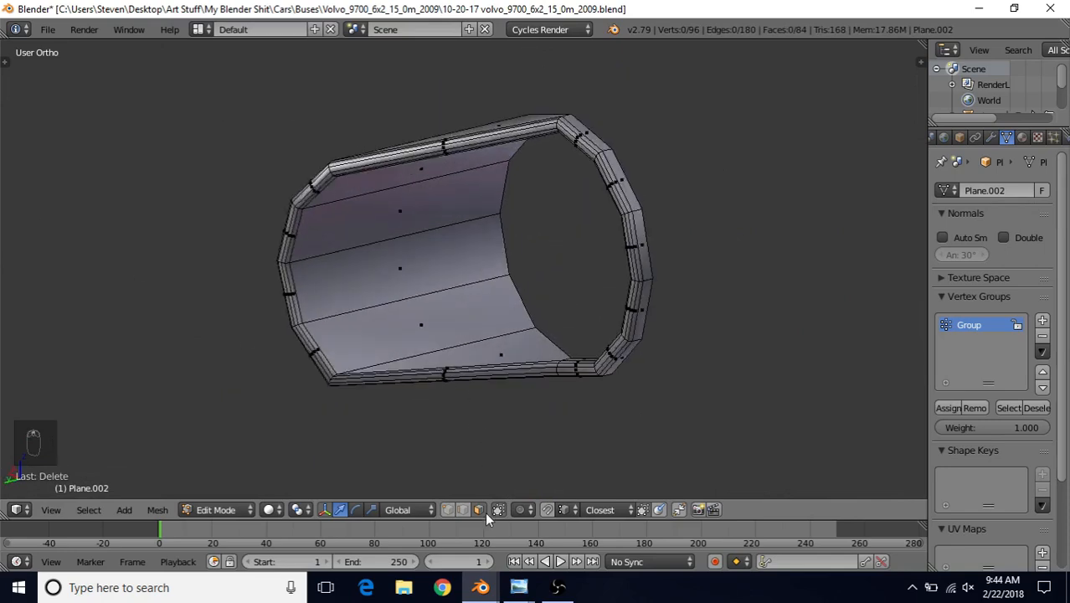
right_click(501, 353)
middle_click_drag(499, 353, 458, 223)
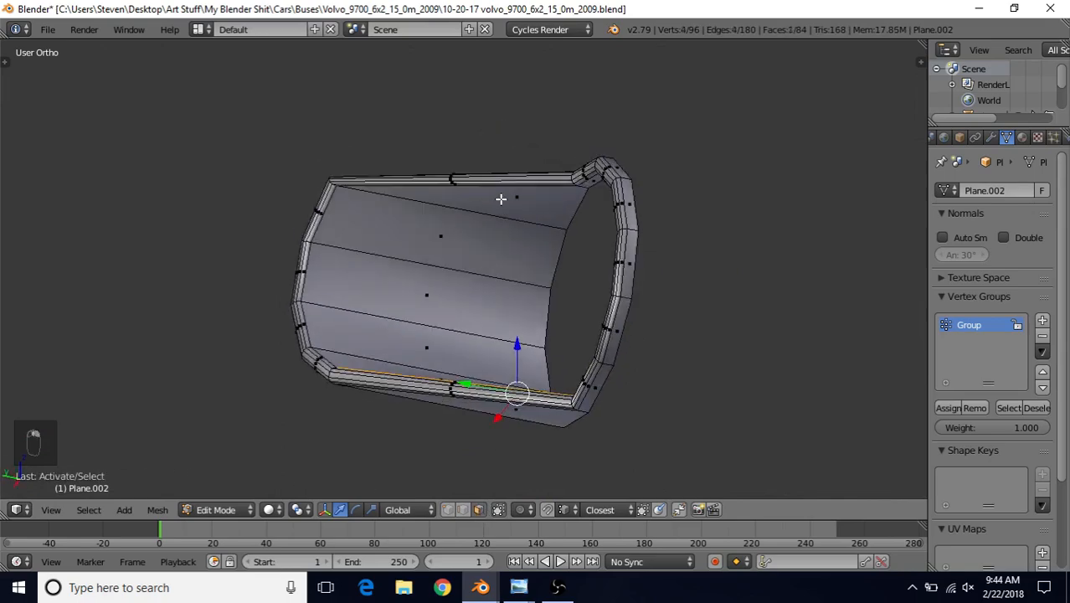
right_click(518, 198, "ctrl")
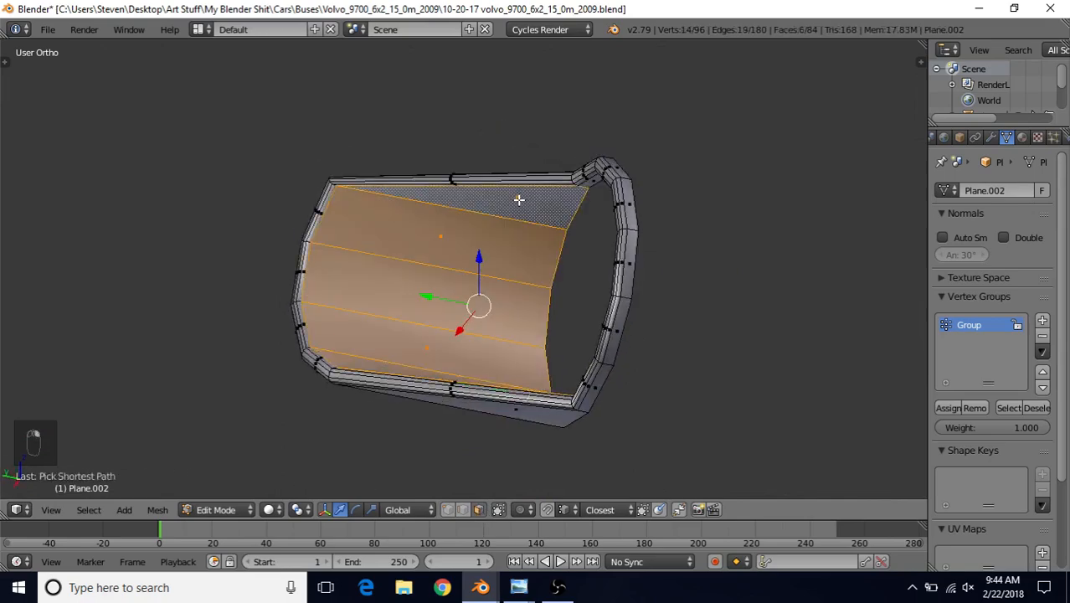
key("shift+d")
right_click(479, 258)
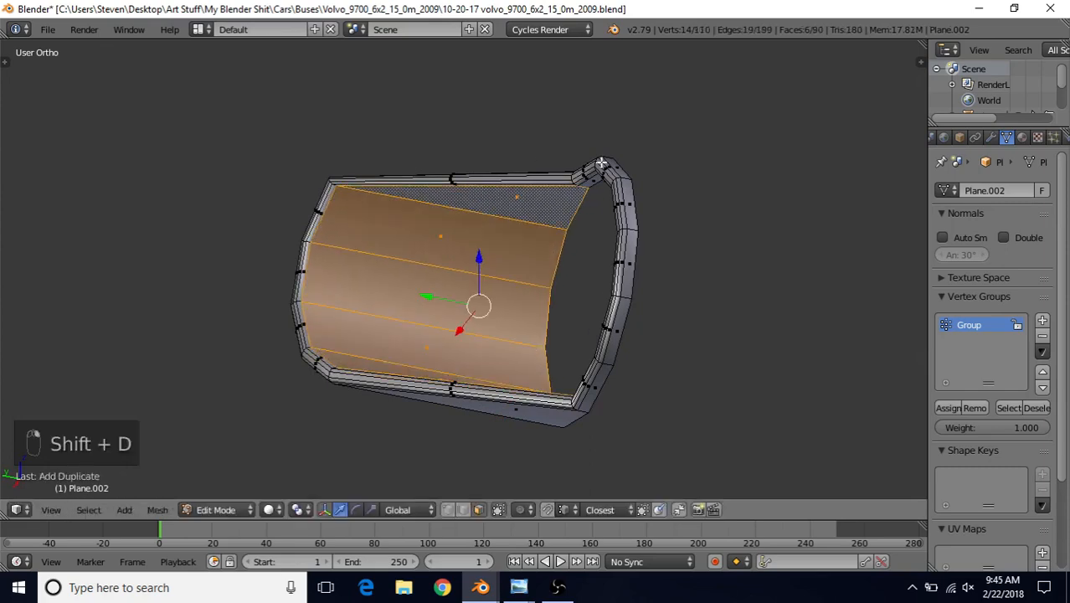
Step: Hide everything except the duplicated faces and show them in vertex select mode as a wireframe from the right side view
key("shift+h")
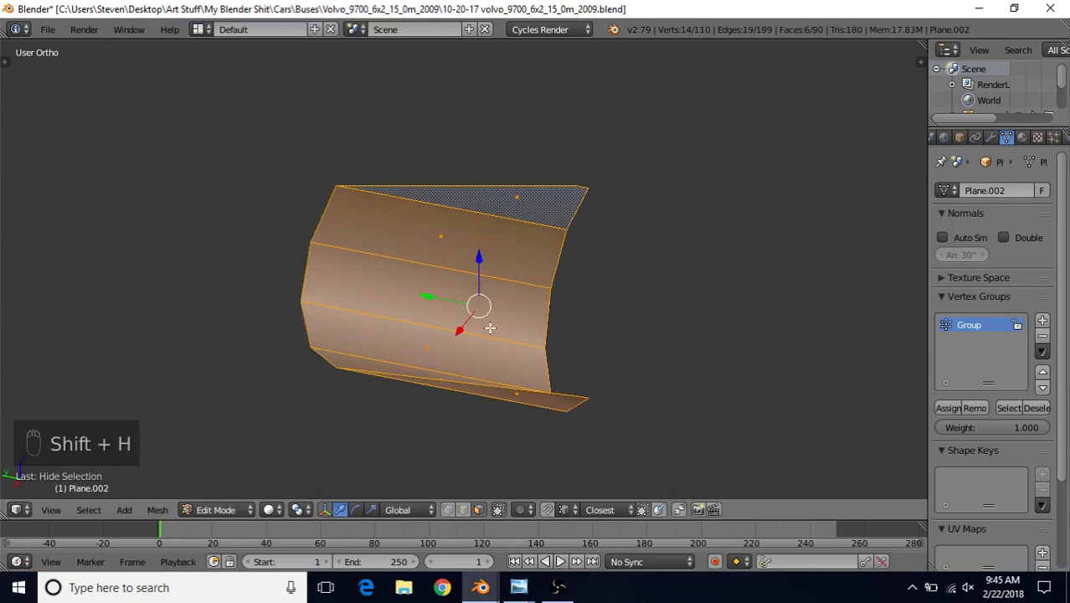
left_click(447, 511)
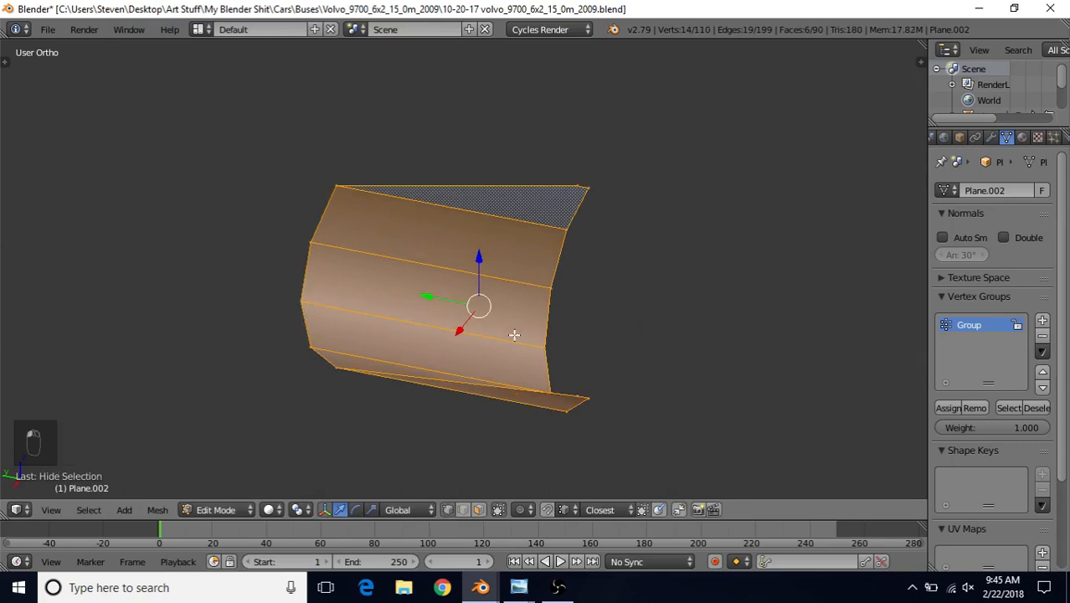
key("KP_3")
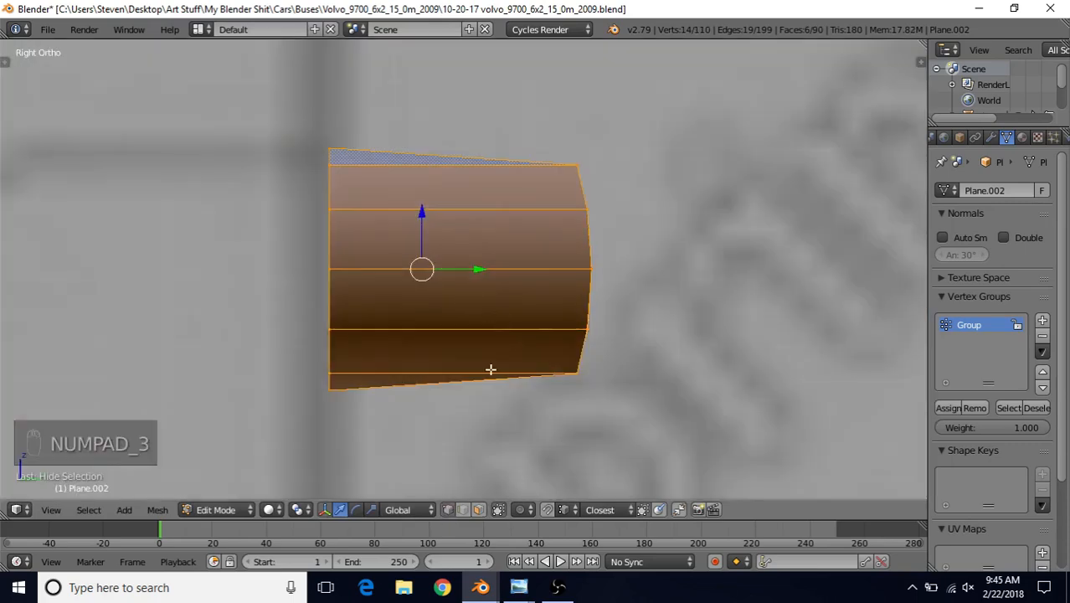
key("z")
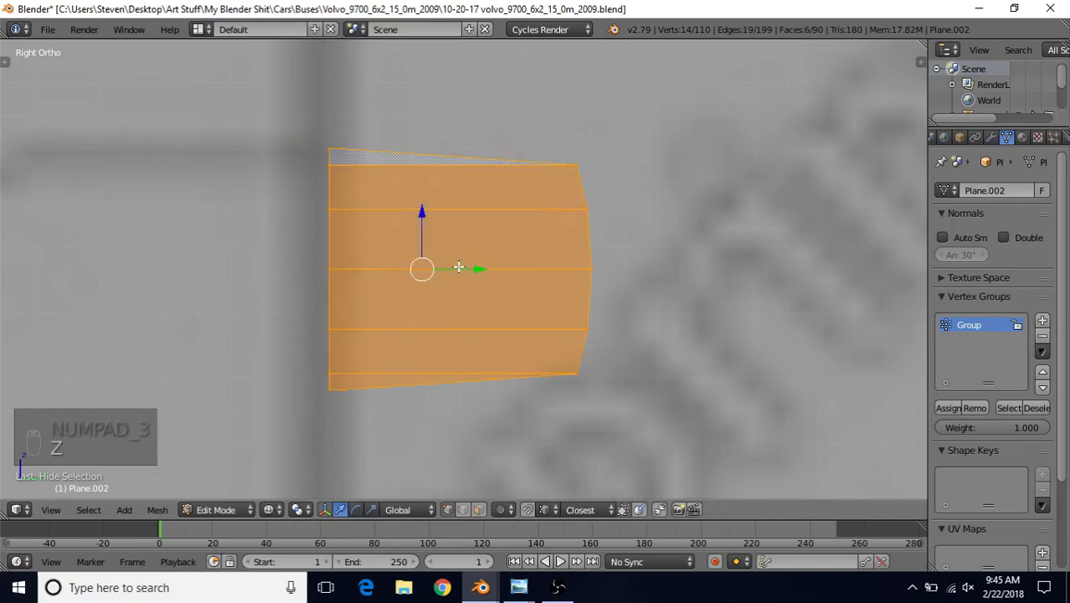
Step: Vertex-slide the upper and lower vertices beside the straight end along their sloped edges to about 0.97, close to the curved end
scroll(458, 273, "up", 1)
right_click(347, 131)
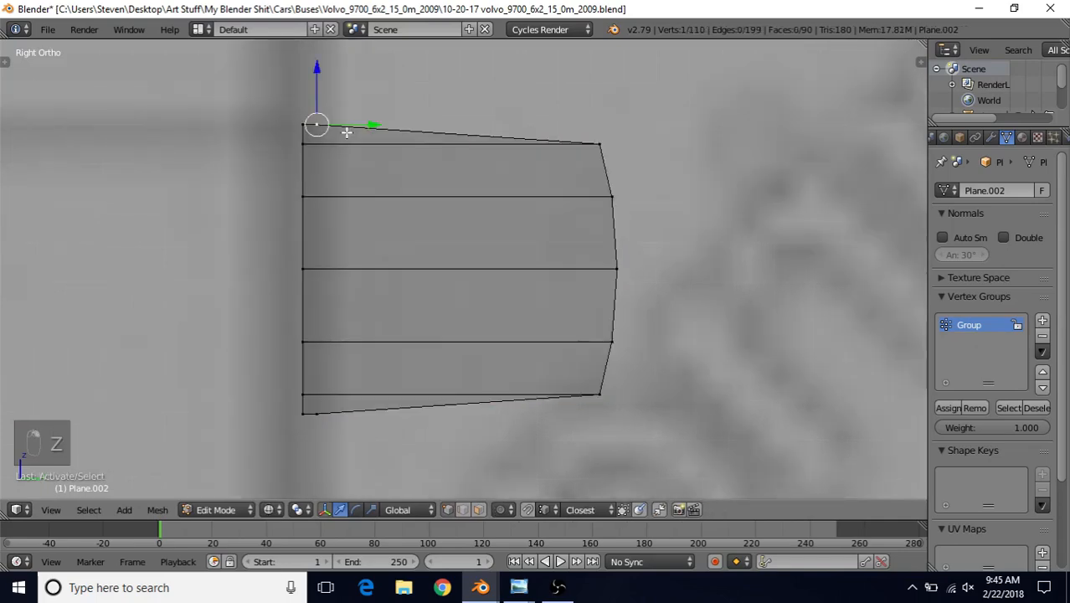
right_click(339, 401, "shift")
key("g")
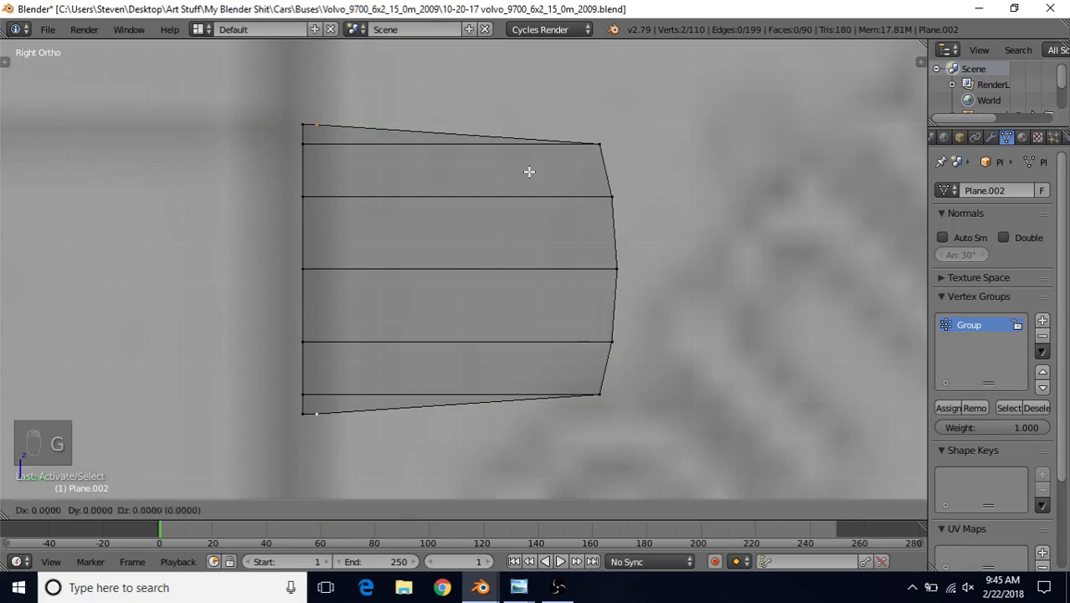
key("g")
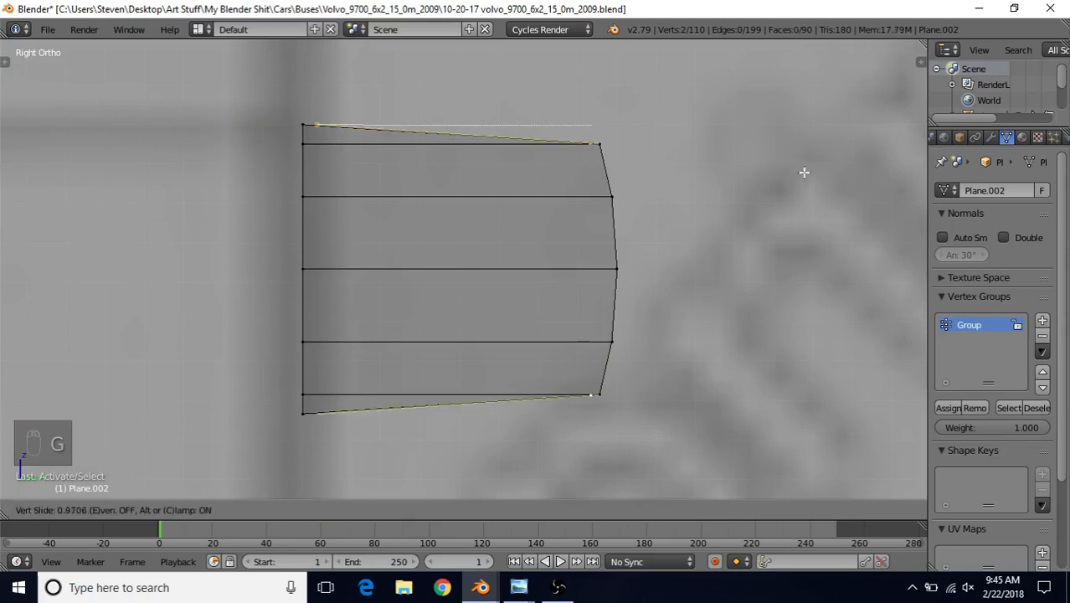
left_click(782, 172)
Step: Cut one edge loop across the six faces and slide it close to the curved end
key("ctrl+r")
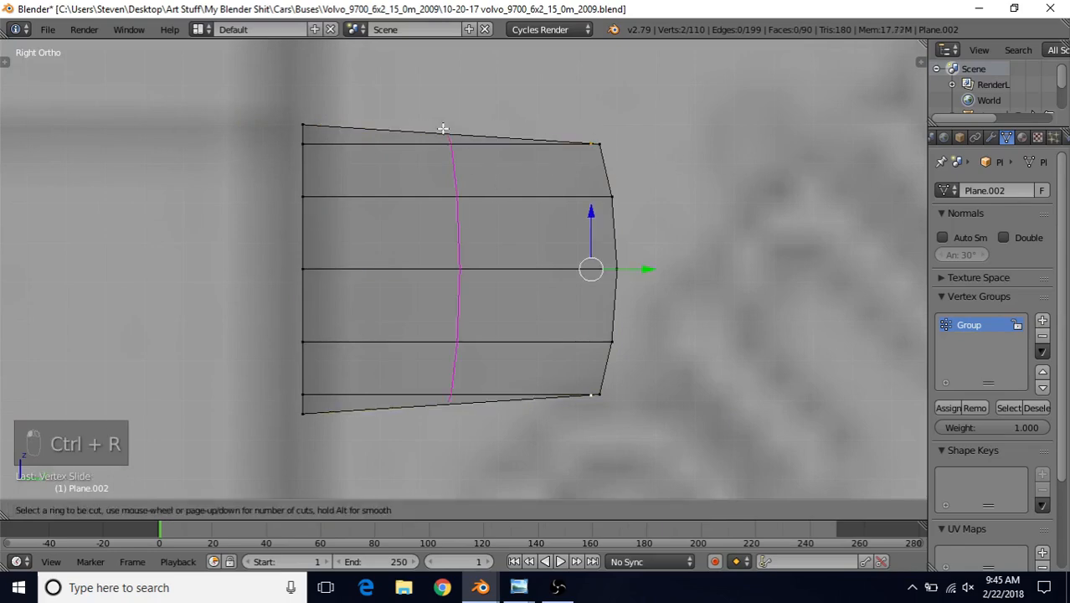
left_click(443, 128)
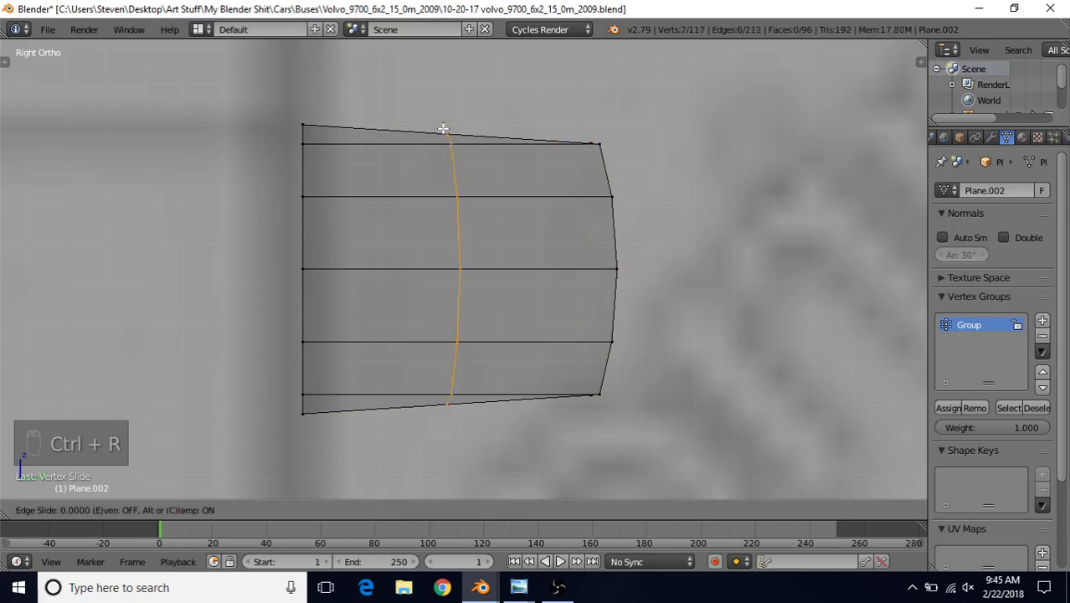
left_click(554, 125)
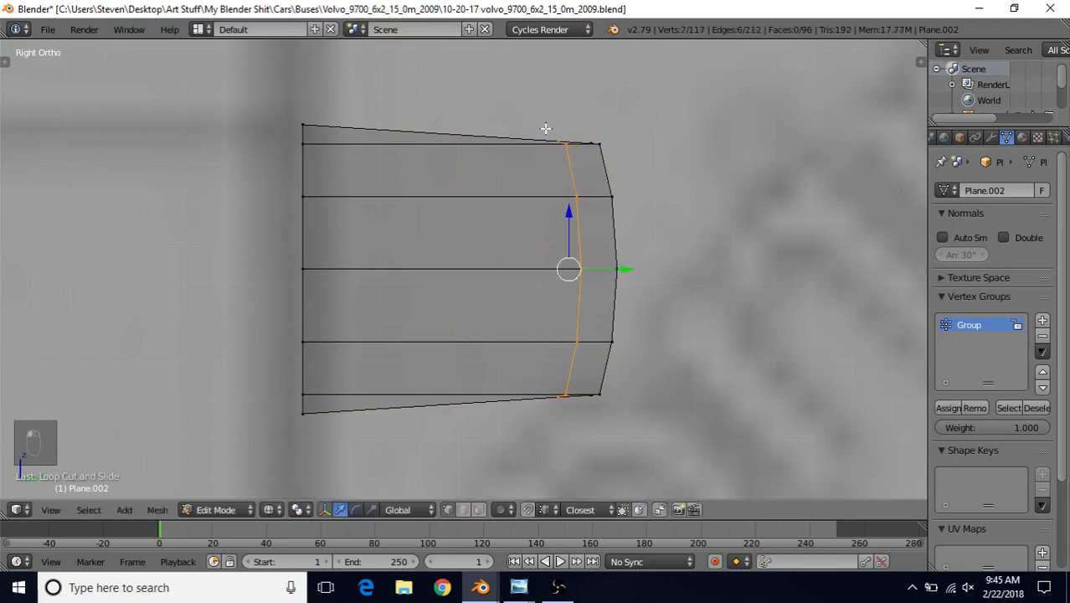
key("ctrl+z")
Step: Cut six evenly spaced edge loops across the strip and bevel them with two segments at an offset of about 0.00126
key("ctrl+r")
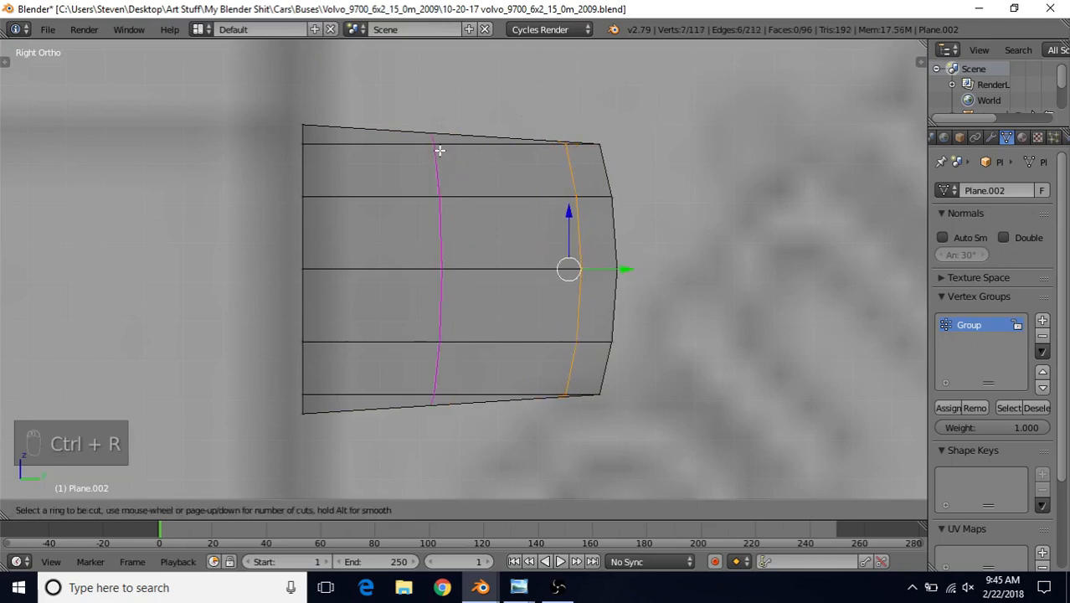
scroll(440, 150, "up", 5)
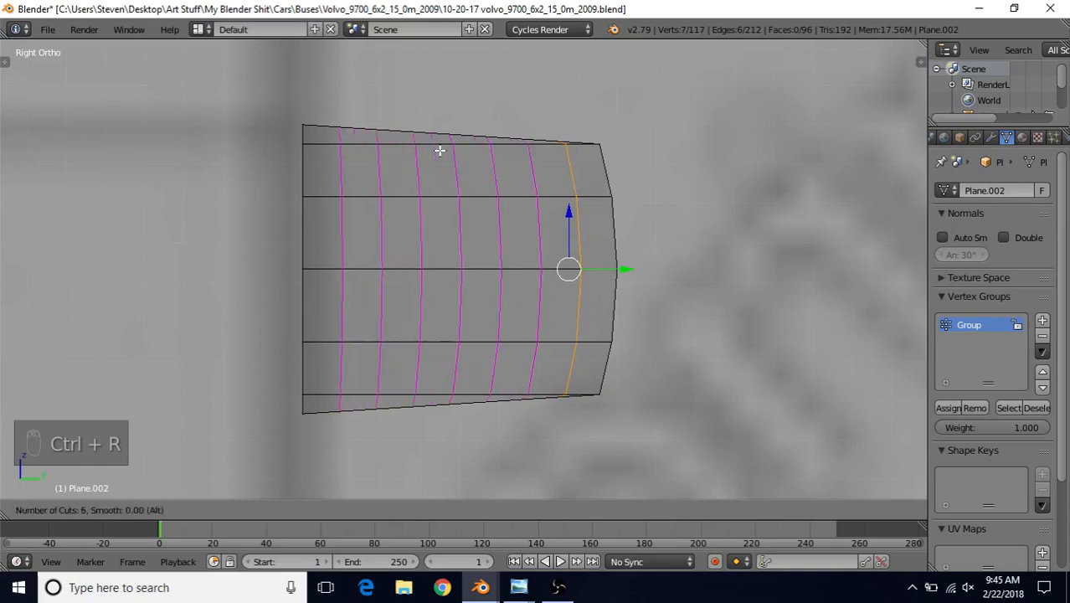
left_click(439, 150)
left_click(440, 150)
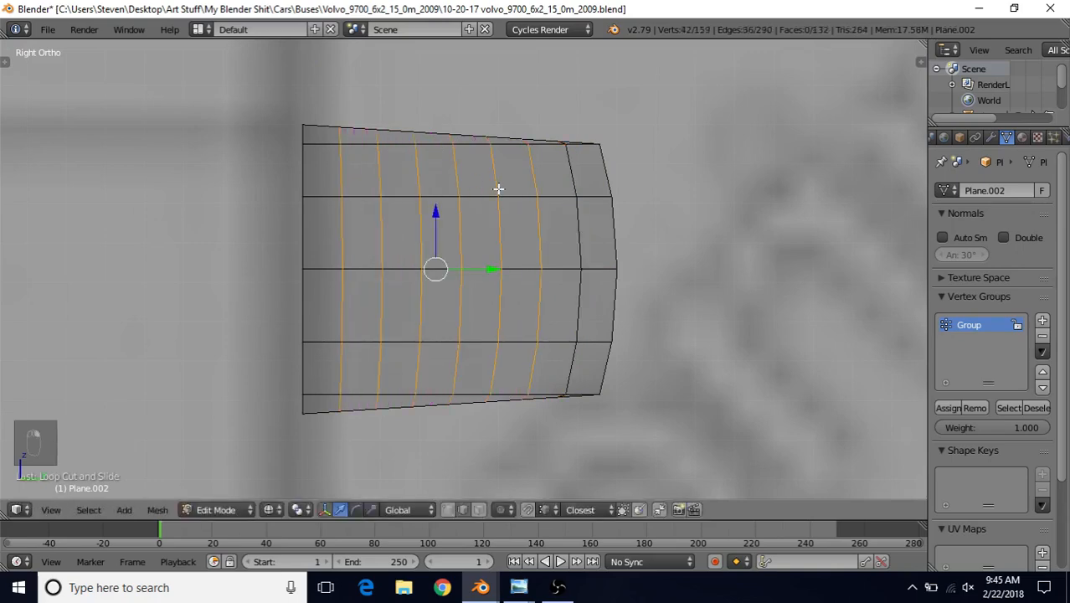
scroll(499, 189, "up", 1)
key("ctrl+b")
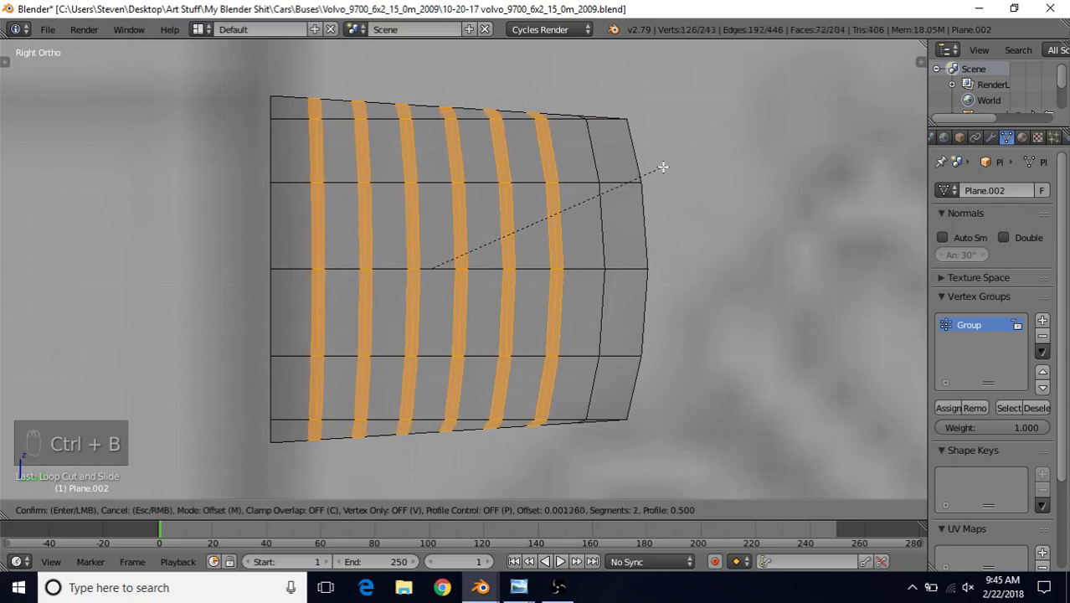
left_click(664, 168)
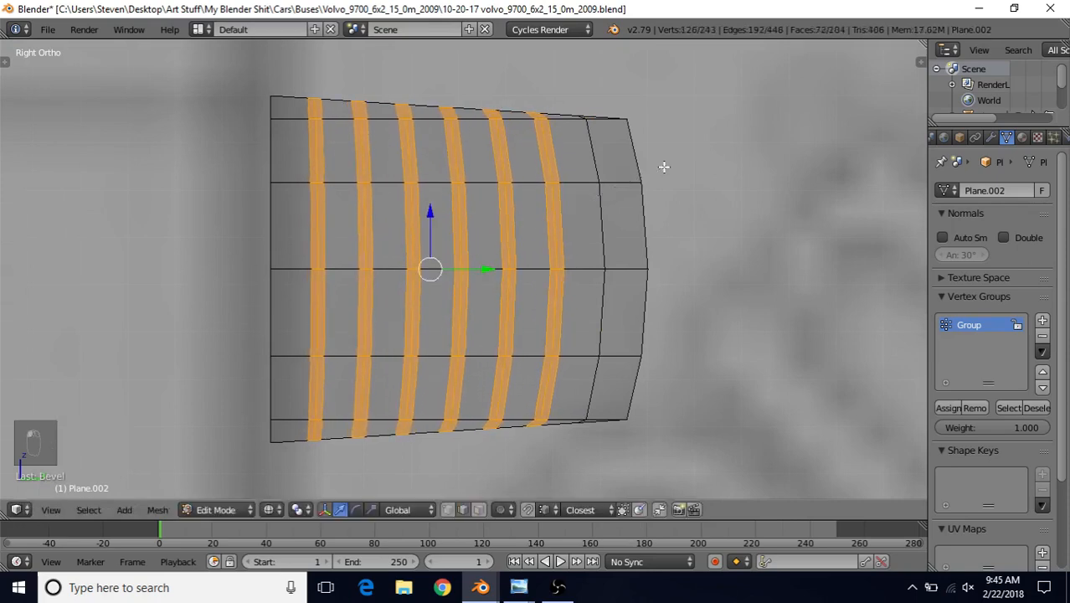
Step: Reduce the selection to the bevels' centre loops, leaving out their vertices on the strip's upper and lower borders
key("ctrl+KP_Subtract")
key("KP_3")
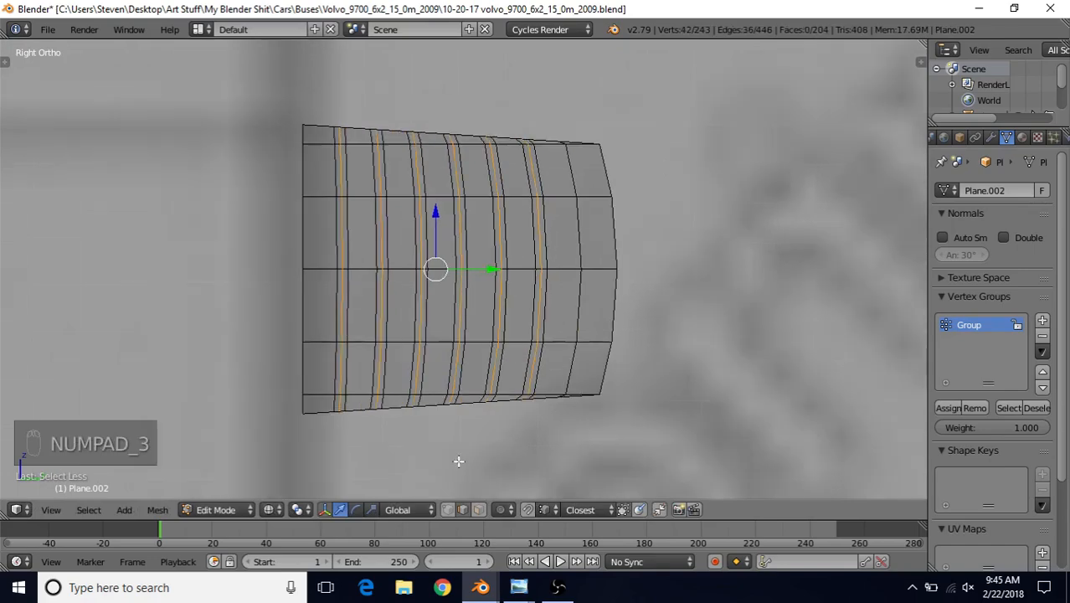
left_click(449, 510)
key("b")
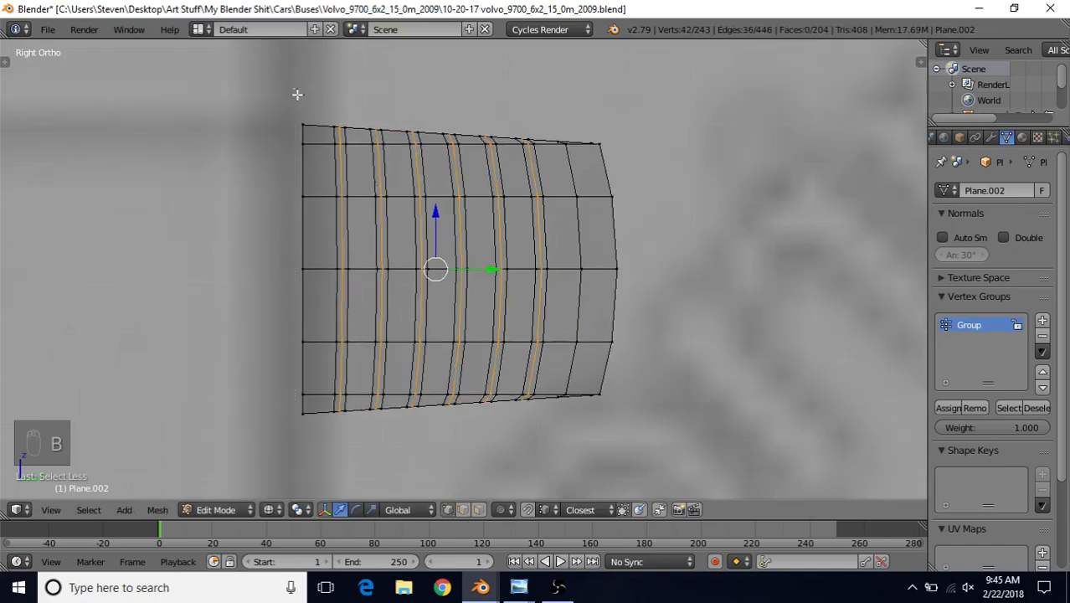
middle_click_drag(299, 91, 587, 142)
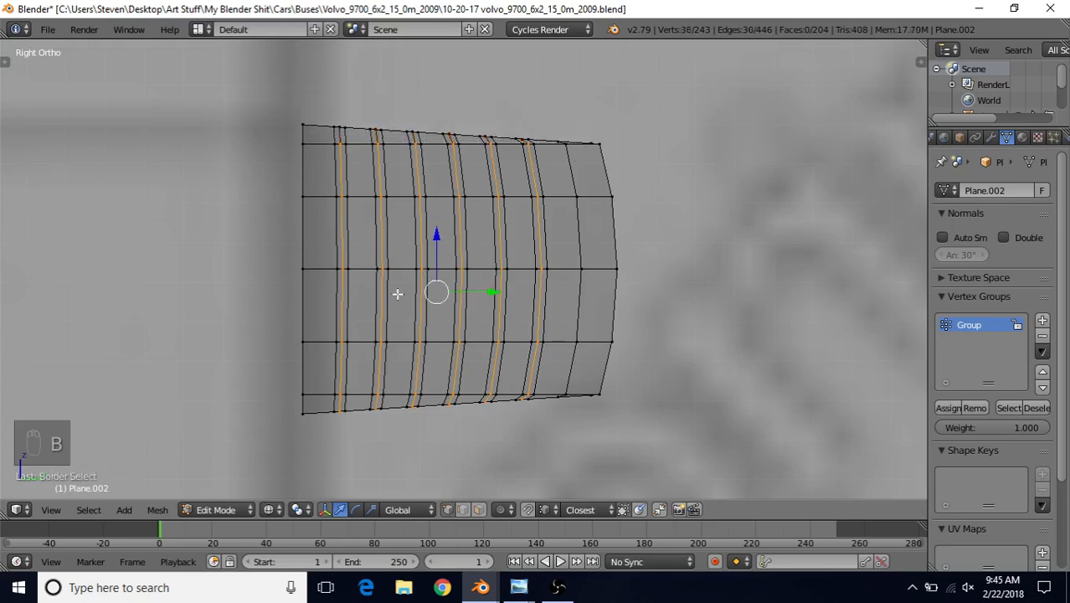
key("b")
middle_click_drag(306, 394, 570, 461)
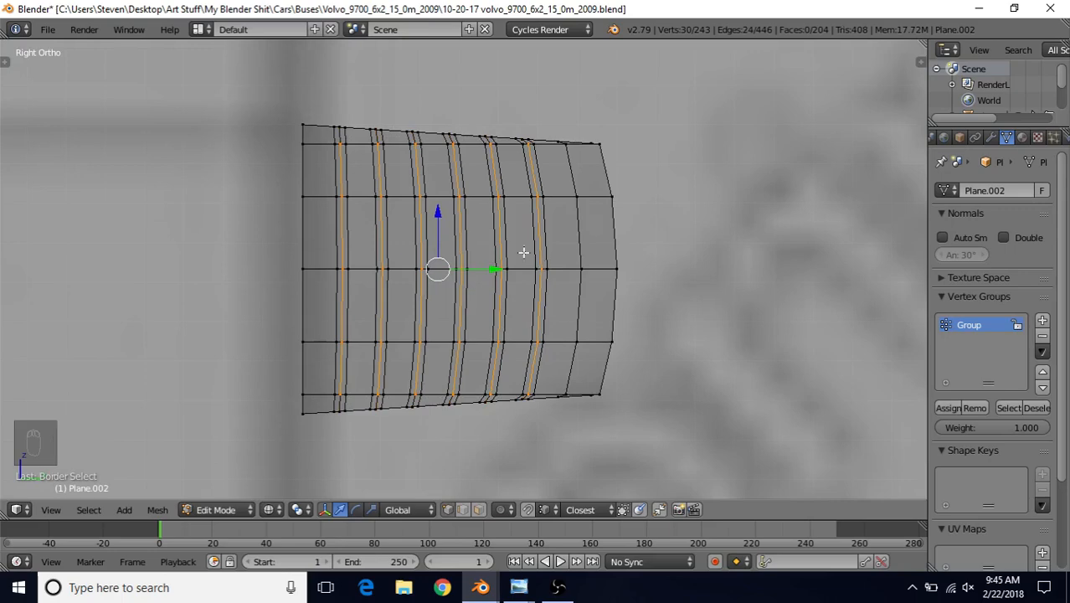
Step: Move the selected bevel centre loops slightly along the X axis to shape the ribs and show the mesh in solid shading
middle_click_drag(524, 253, 648, 273)
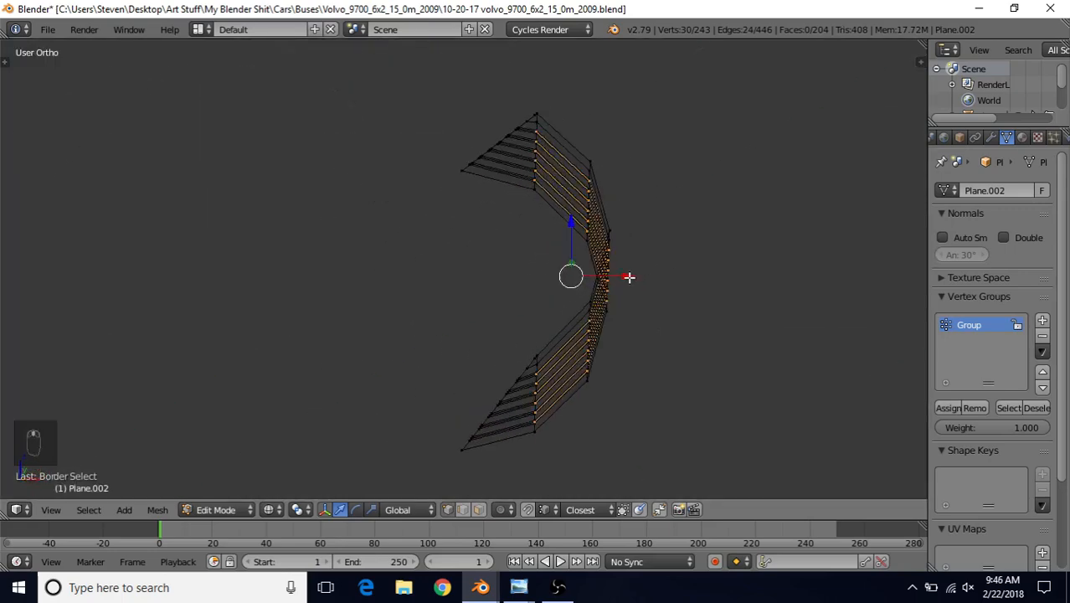
left_click_drag(629, 277, 622, 277)
key("z")
middle_click_drag(622, 277, 632, 254)
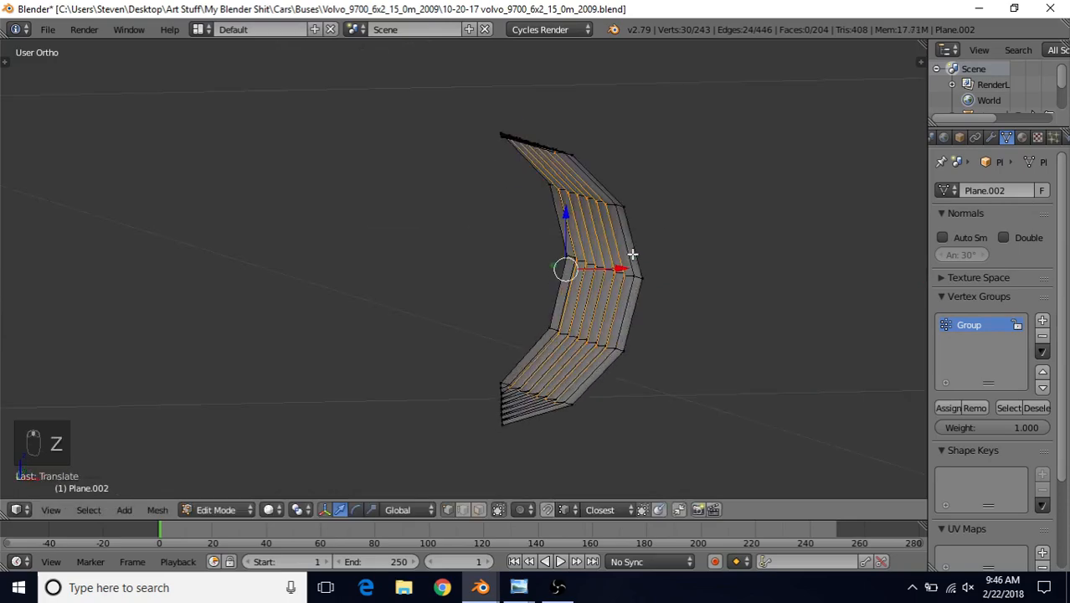
Step: Cut five single centred edge loops, one in each gap between the six beveled ribs, working in wireframe from the right side view
key("KP_3")
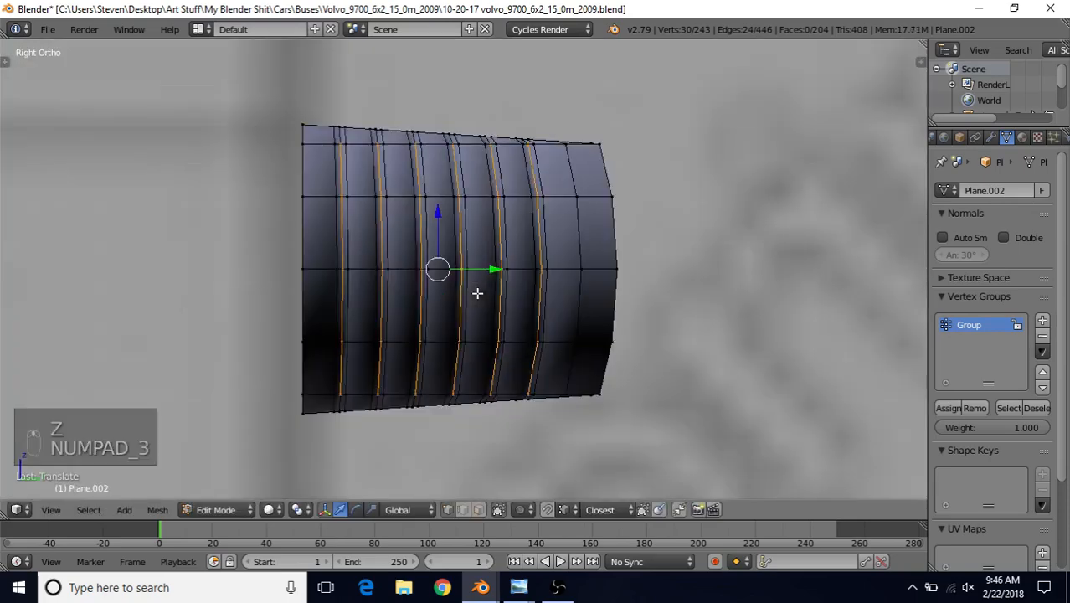
key("z")
scroll(469, 295, "up", 1)
key("ctrl+r")
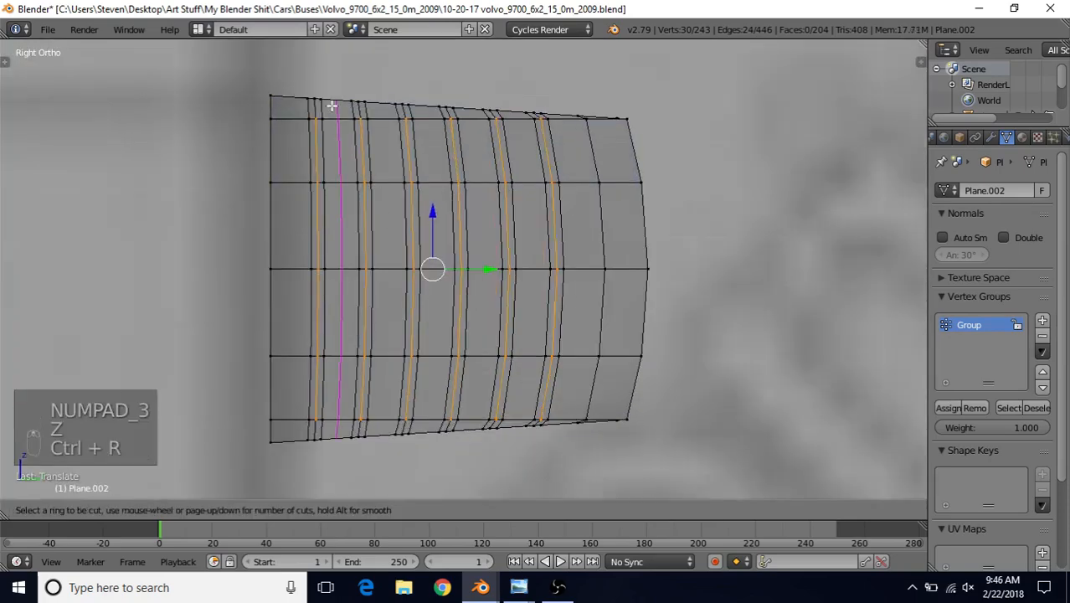
left_click(332, 106)
key("ctrl+r")
left_click(377, 101)
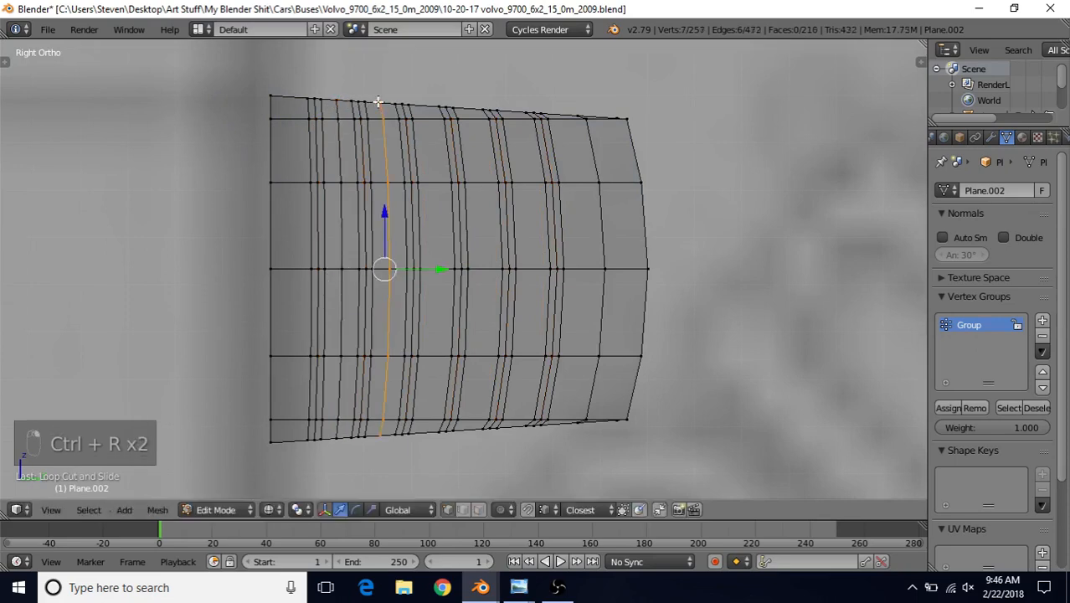
key("ctrl+r")
right_click(431, 107)
key("ctrl+r")
left_click(431, 106)
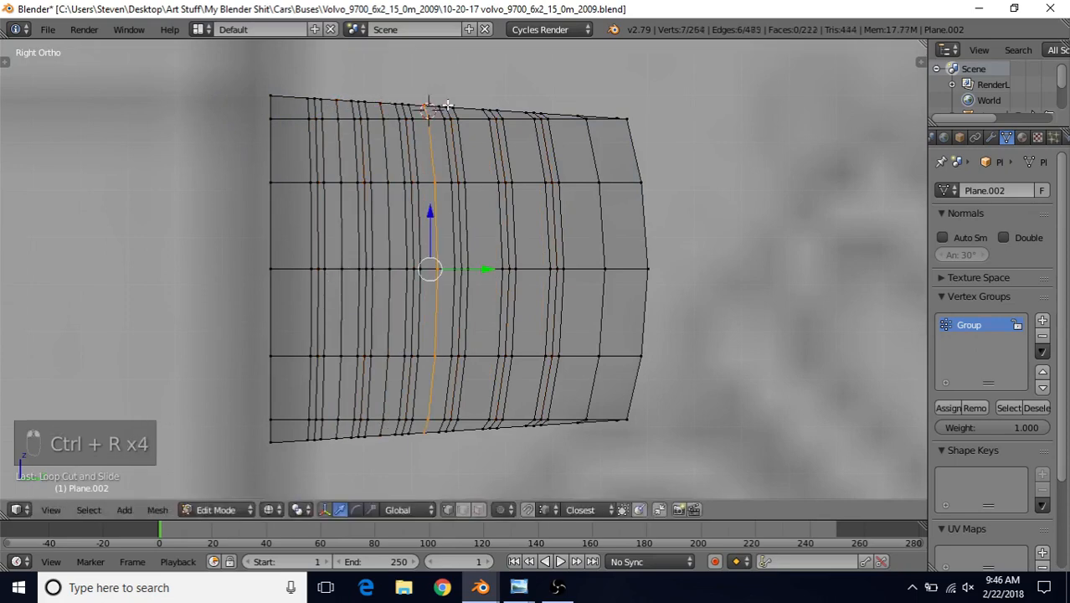
key("ctrl+r")
left_click(462, 103)
key("ctrl+r")
left_click(507, 108)
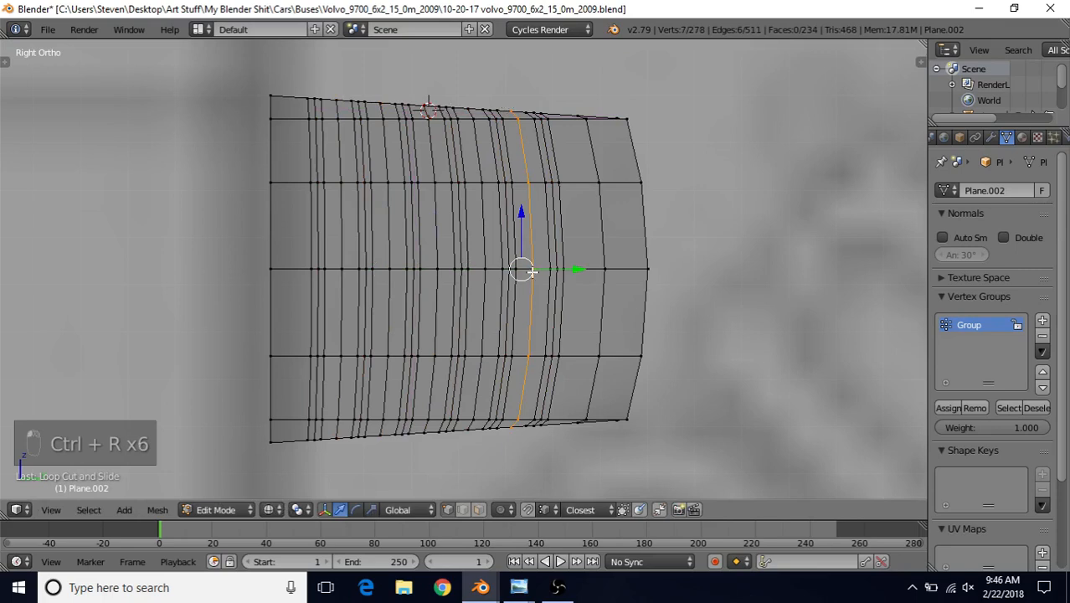
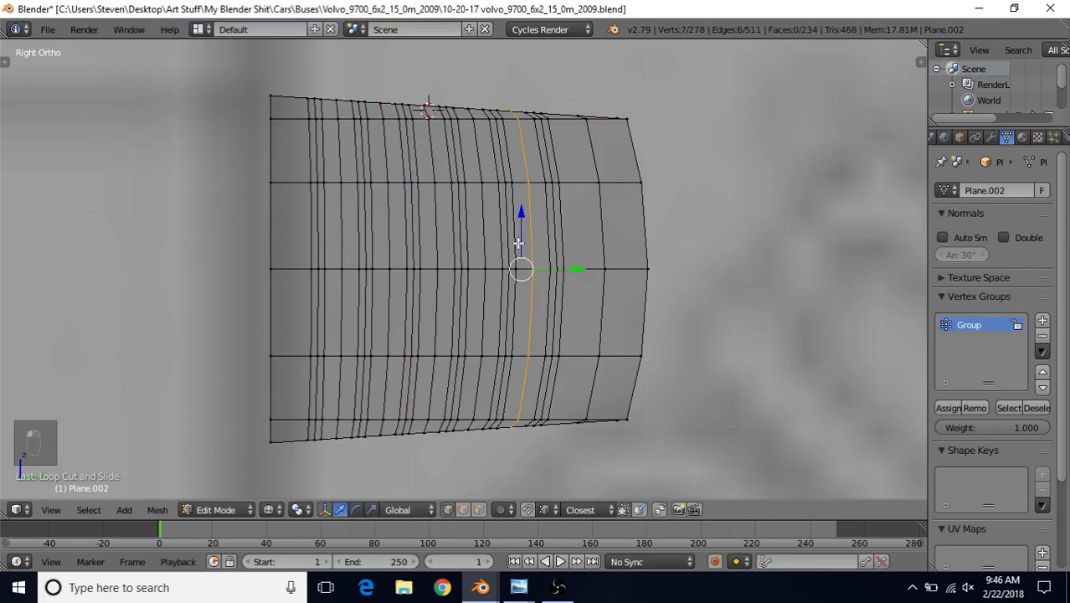
Step: Select all five loops between the ribs, excluding their end vertices on the strip's upper and lower borders
right_click(479, 218, "alt+shift")
right_click(432, 208, "alt+shift")
right_click(385, 210, "alt+shift")
right_click(339, 219, "alt+shift")
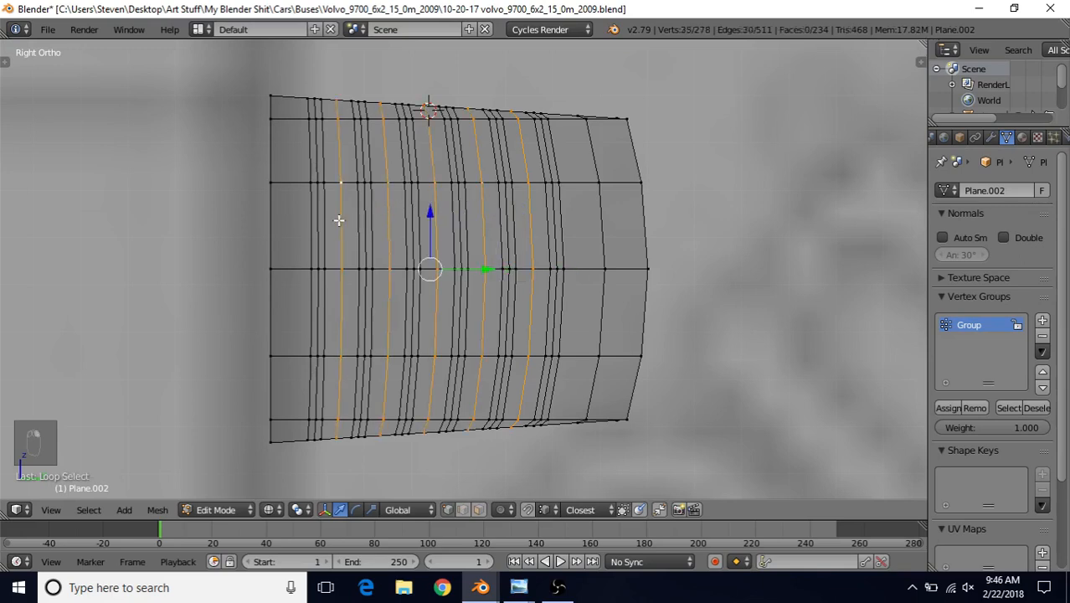
key("b")
left_click_drag(290, 67, 584, 114)
key("b")
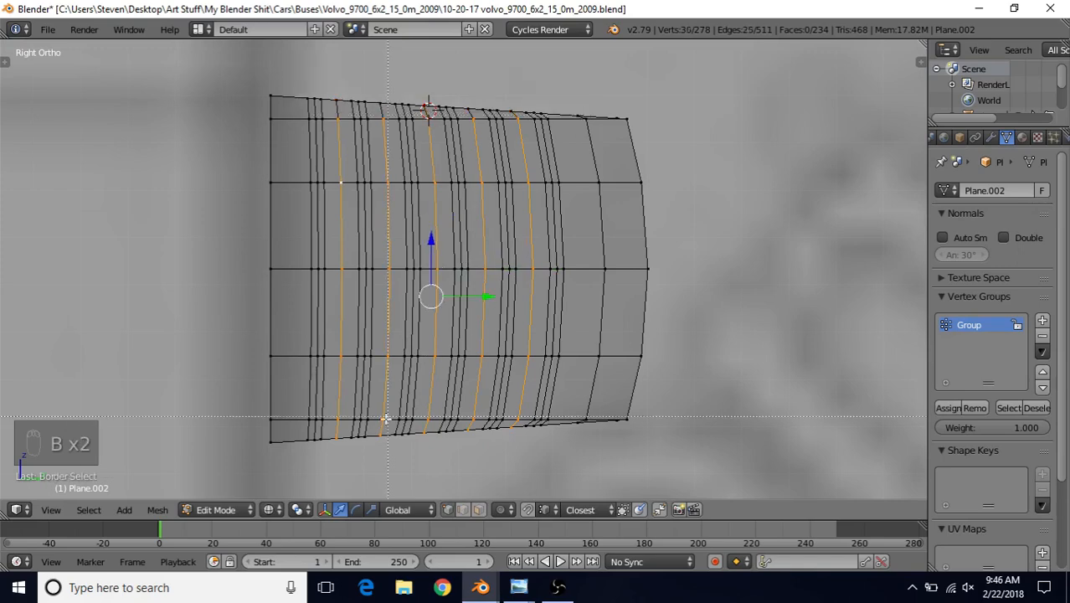
left_click_drag(319, 425, 574, 467)
Step: Move the five selected in-between loops slightly along the X axis and check the ribbed surface in object mode
mouse_move(574, 468)
middle_mouse_down()
mouse_move(664, 160)
mouse_move(621, 327)
middle_mouse_up()
key("z")
left_click_drag(650, 280, 644, 280)
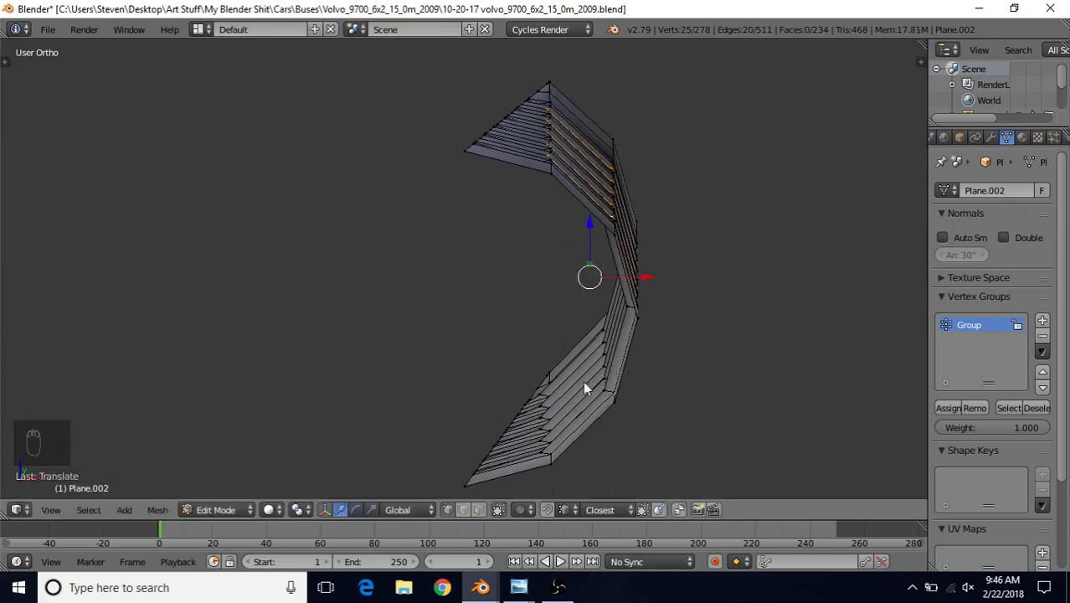
key("Tab")
middle_click_drag(422, 299, 606, 241)
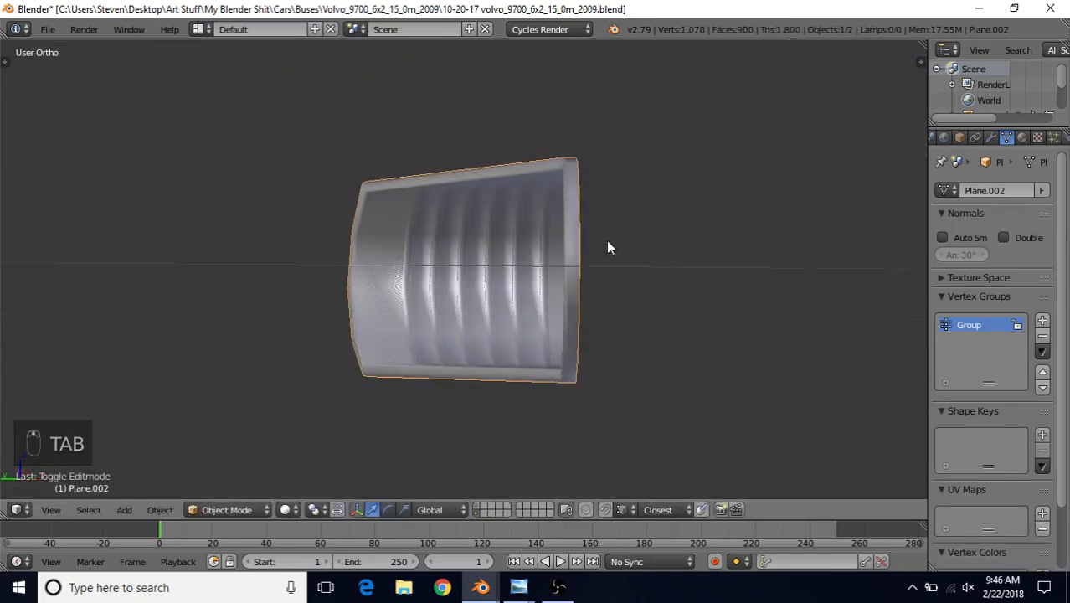
key("Tab")
scroll(509, 303, "up", 3)
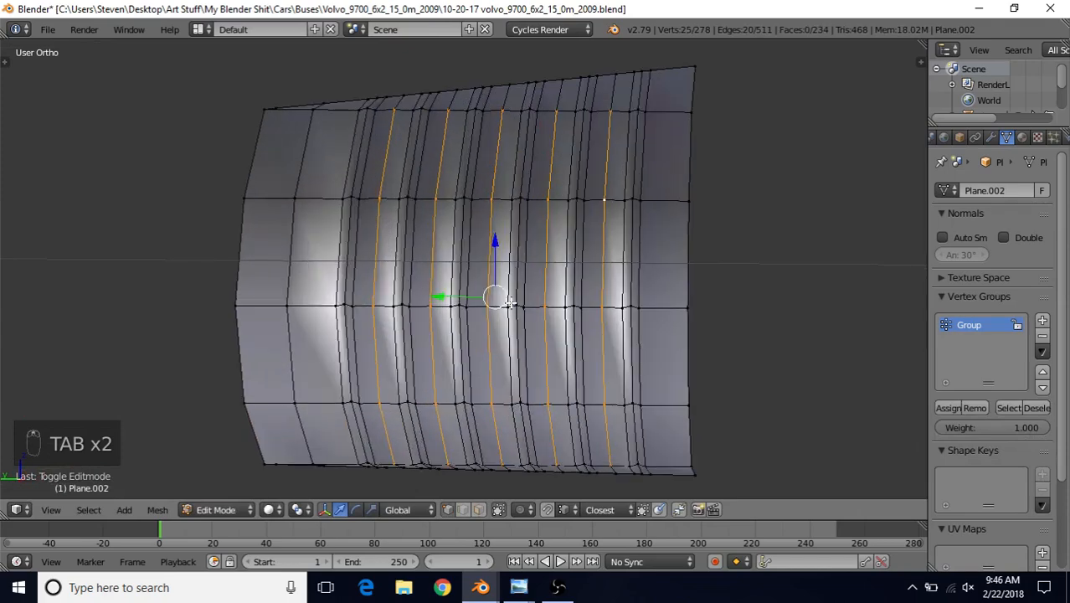
Step: Delete the vertices of the straight-end border loop and of the two outermost loops at the curved end
key("KP_3")
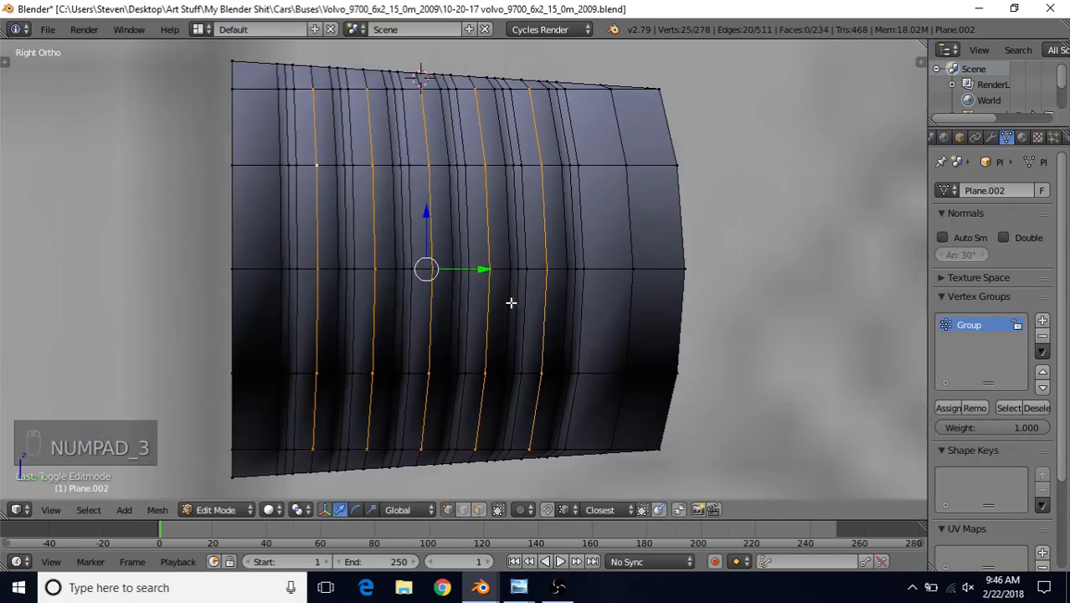
key("z")
scroll(511, 309, "up", 1)
key("z")
key("z")
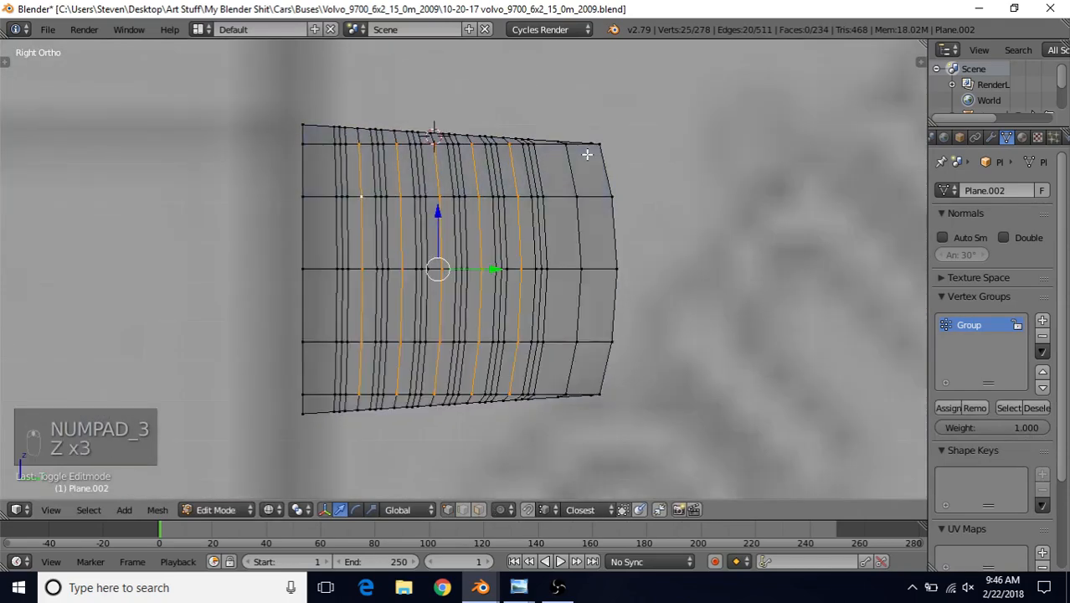
right_click(302, 128)
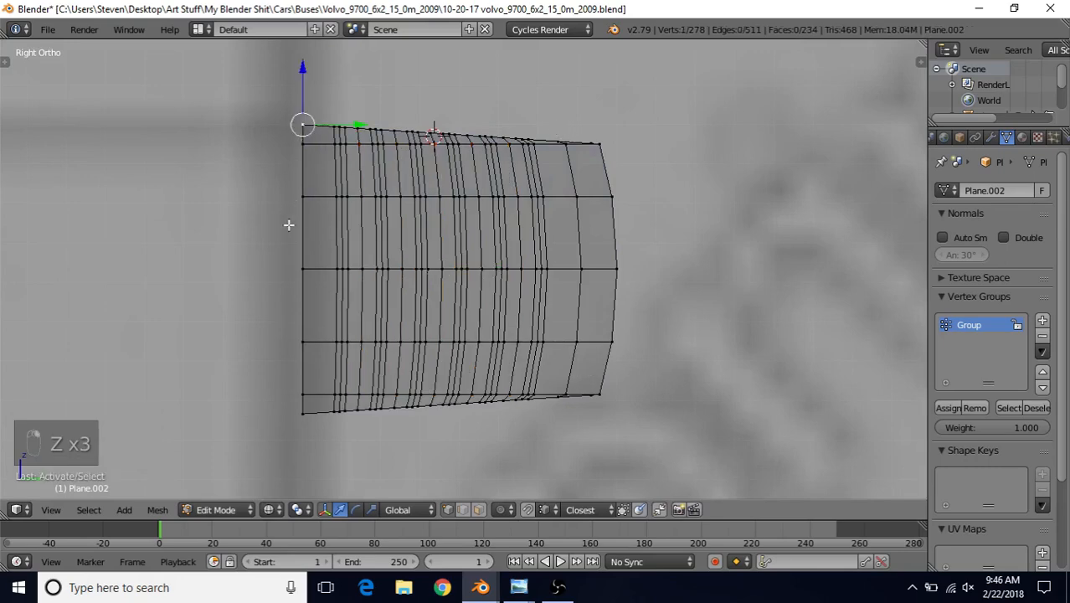
right_click(306, 173, "alt")
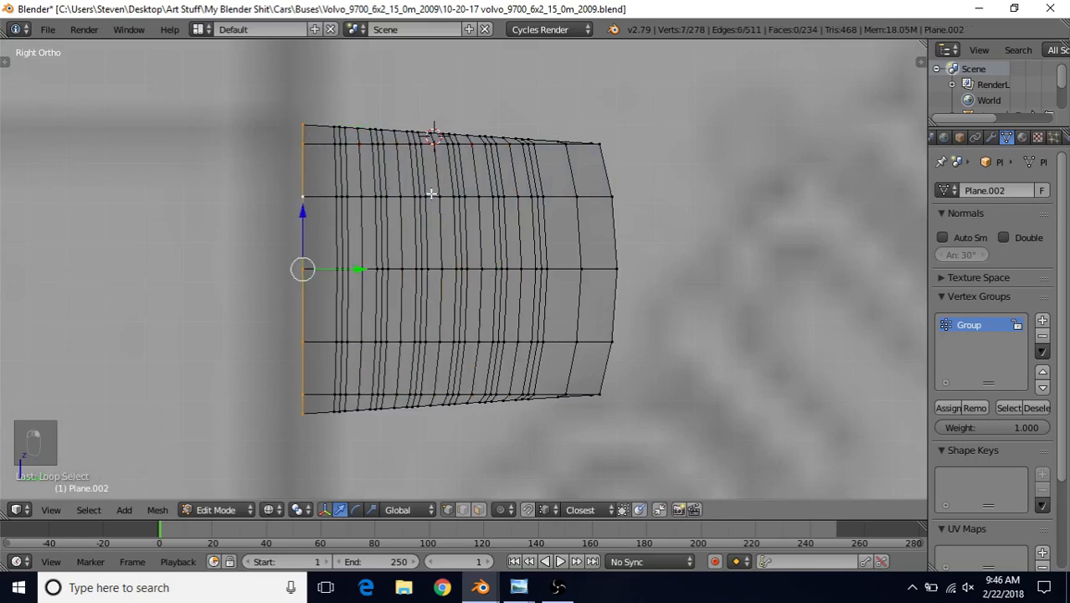
right_click(563, 160, "alt+shift")
right_click(614, 237, "alt+shift")
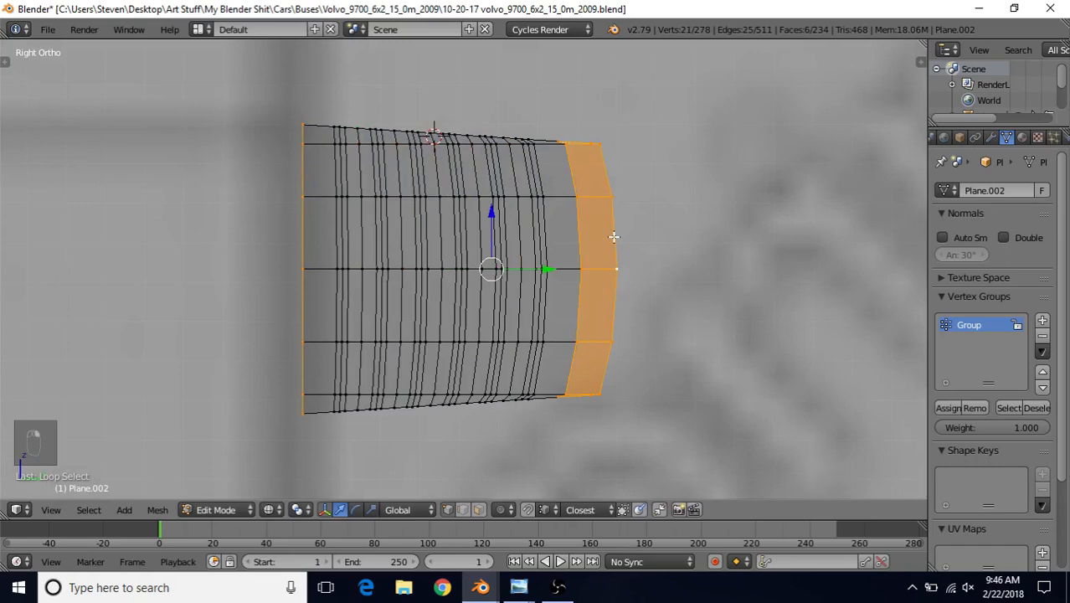
key("Delete")
left_click(597, 154)
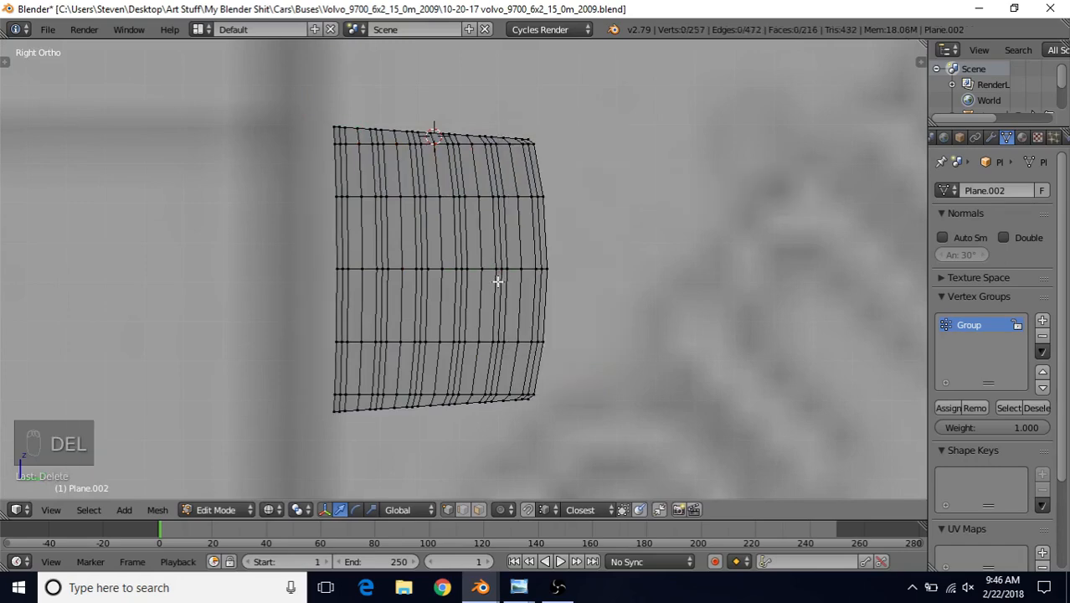
Step: Select the whole linked ribbed strip, shift it slightly along the X axis and return to object mode
scroll(494, 284, "down", 3)
right_click(487, 292)
key("ctrl+l")
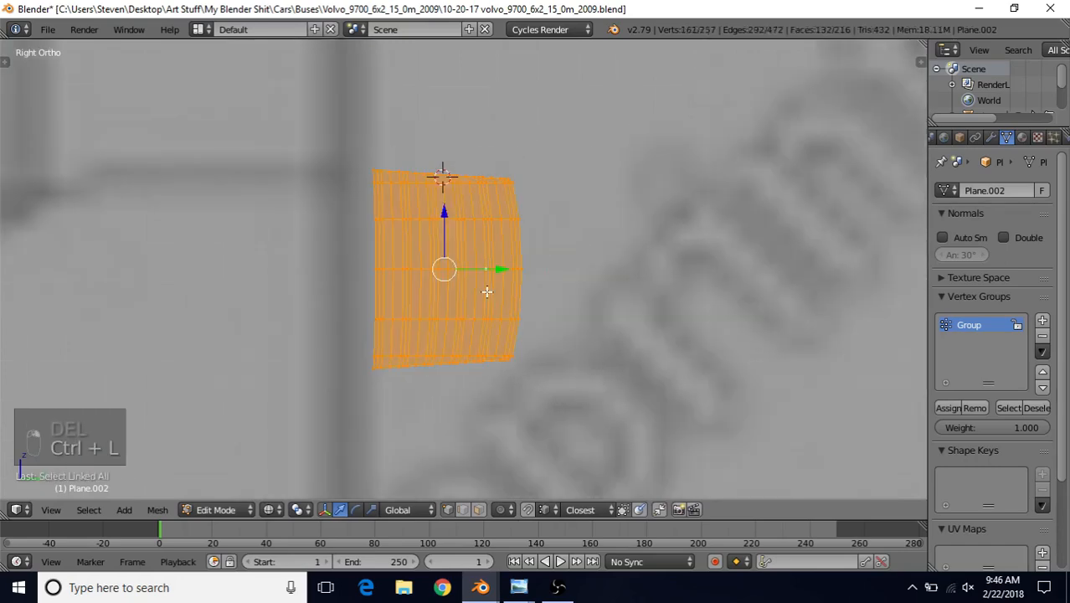
middle_click_drag(487, 292, 634, 292)
left_click_drag(594, 274, 591, 276)
key("Tab")
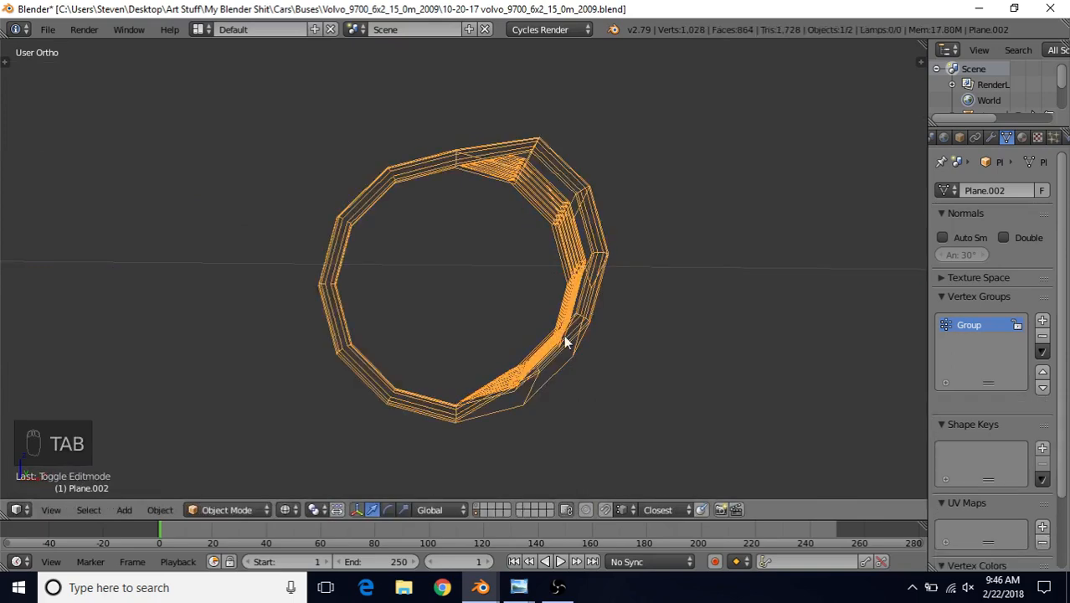
Step: Examine the rebuilt ribbed interior in solid shading from several angles and compare it with the original housing above
scroll(511, 323, "down", 3)
key("z")
middle_click_drag(467, 311, 623, 241)
scroll(500, 301, "up", 5)
scroll(406, 315, "down", 5)
scroll(406, 313, "down", 3)
scroll(459, 230, "down", 1)
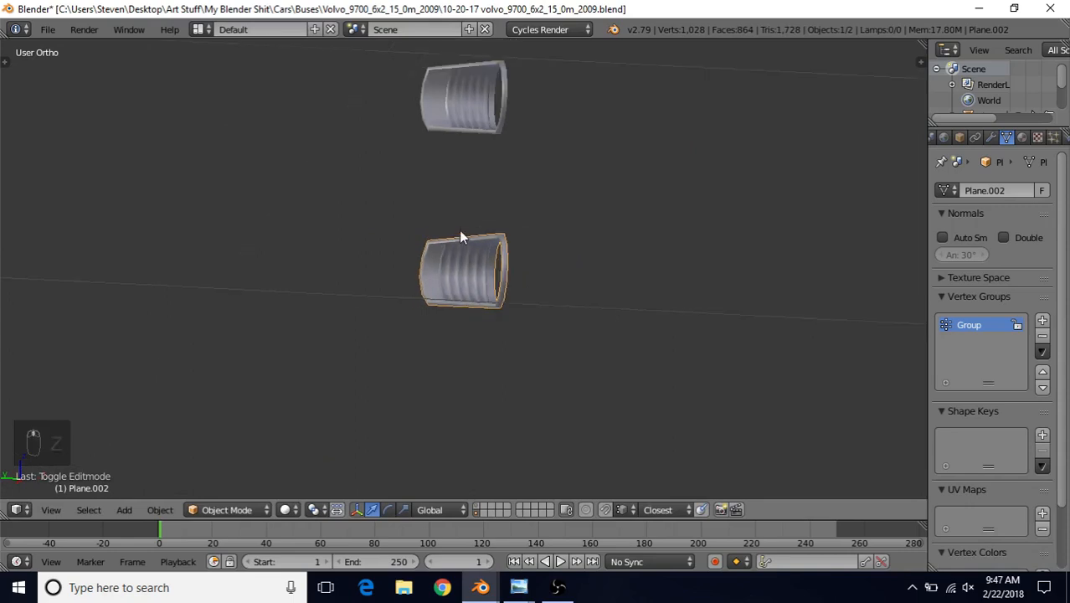
middle_click_drag(459, 230, 495, 254)
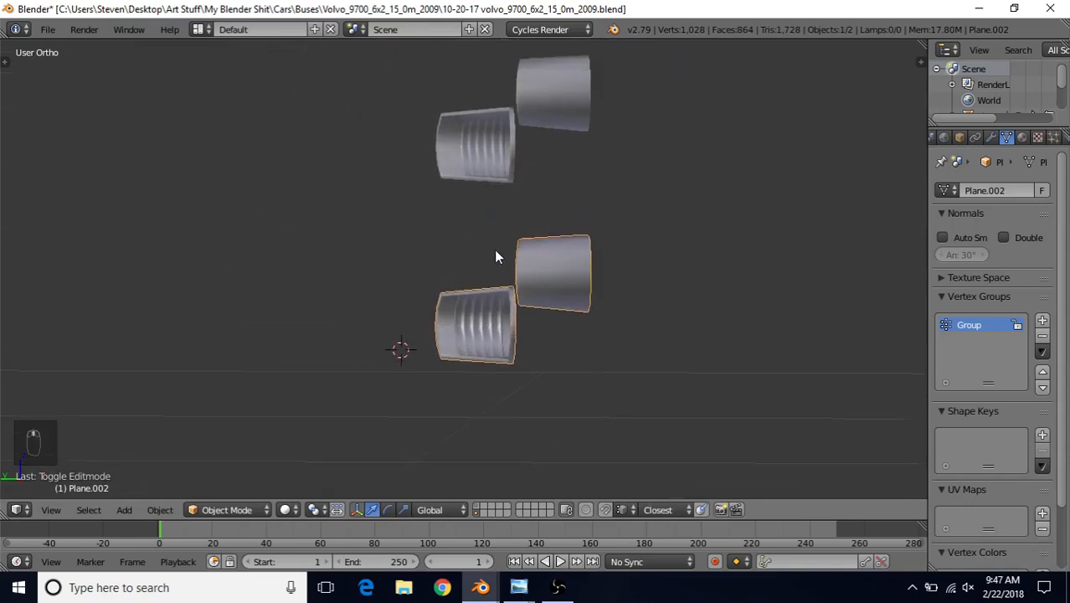
scroll(495, 281, "up", 3)
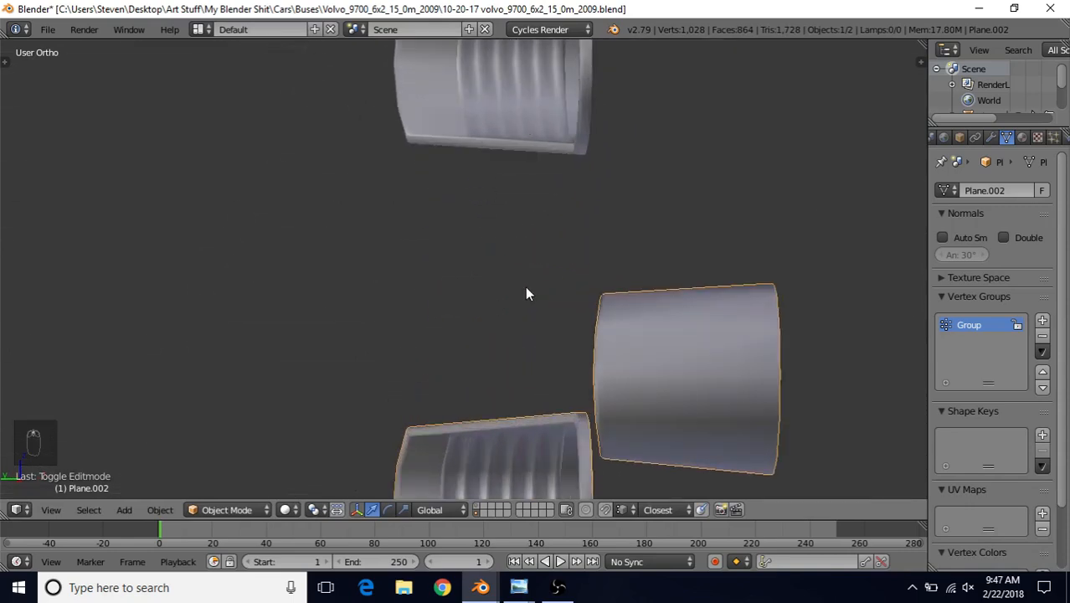
middle_click_drag(526, 291, 493, 350)
middle_click_drag(483, 277, 576, 196)
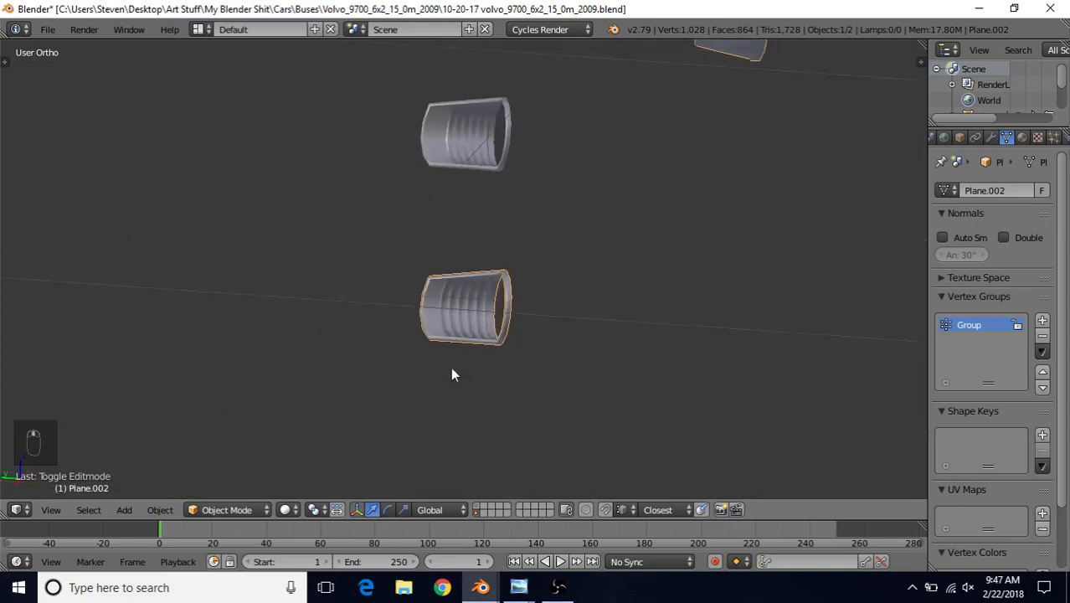
Step: Switch to Windows Photo Viewer to view the reference photo of the Volvo 9700's rear lights
mouse_move(518, 586)
left_click(620, 512)
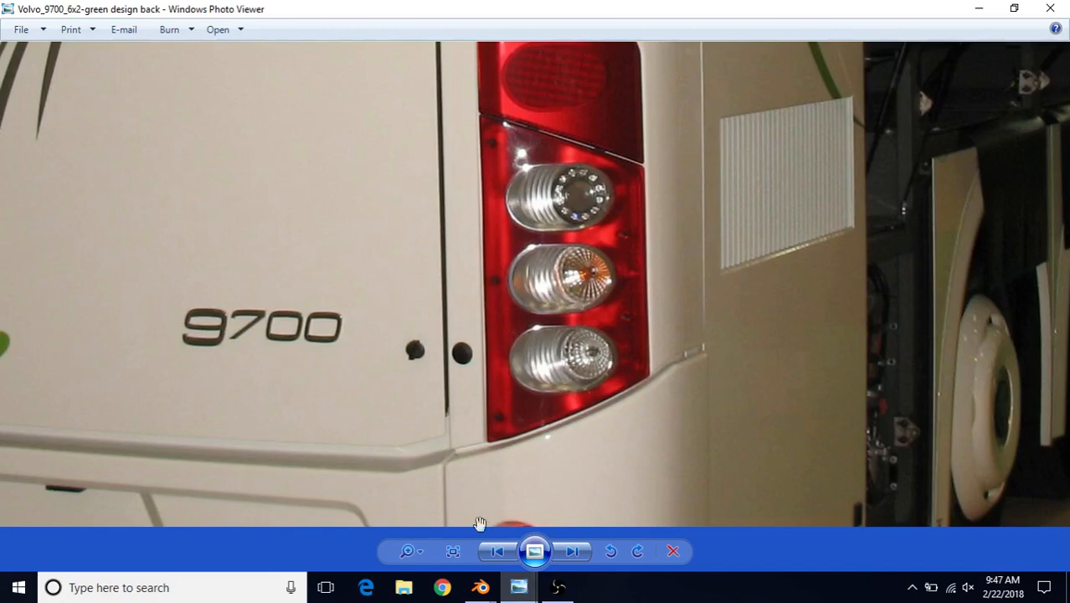
Step: Switch back to Blender, enter edit mode on the lowered housing, reveal its hidden geometry and clear the selection
mouse_move(480, 587)
left_click(529, 555)
scroll(518, 296, "down", 3)
middle_click_drag(518, 296, 589, 319)
scroll(589, 318, "up", 3)
key("Tab")
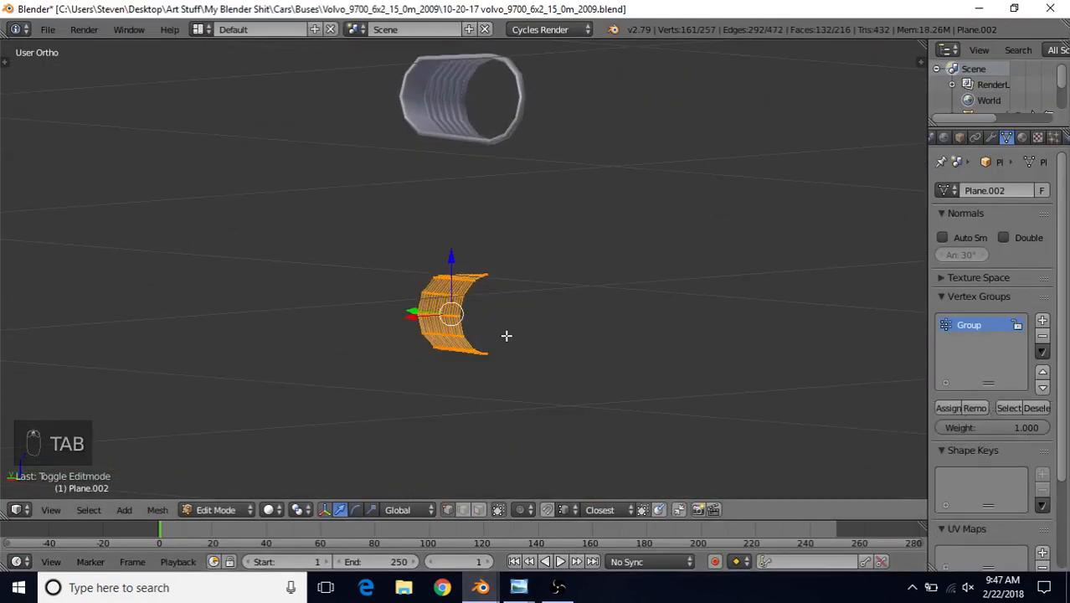
key("alt+h")
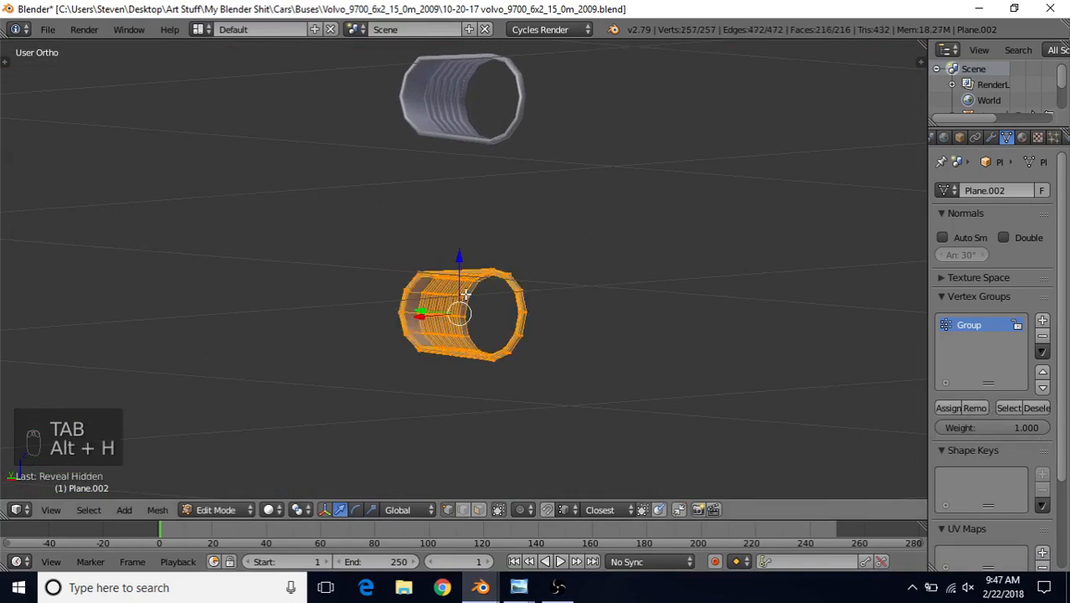
key("a")
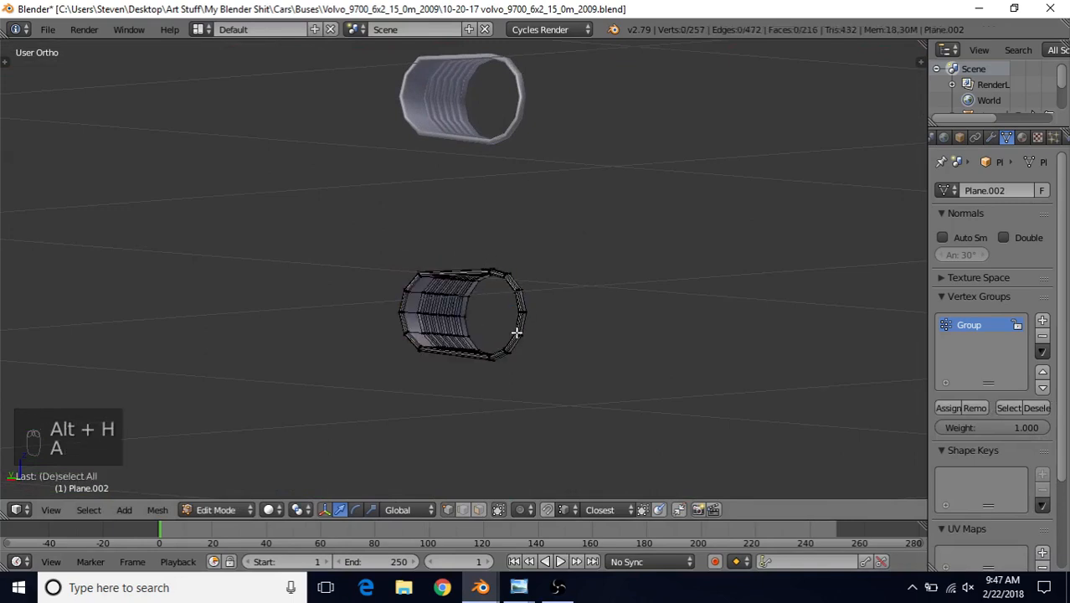
Step: Examine the round lenses in the Volvo_9700_6x2-green design back photo in Windows Photo Viewer and return to Blender
middle_click_drag(516, 333, 550, 344)
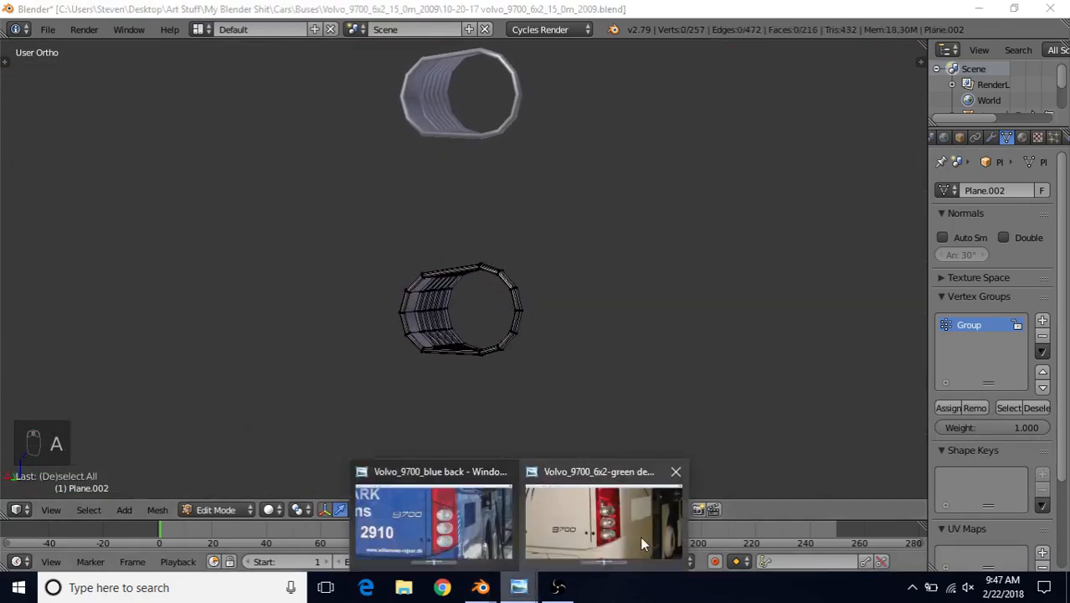
left_click(640, 536)
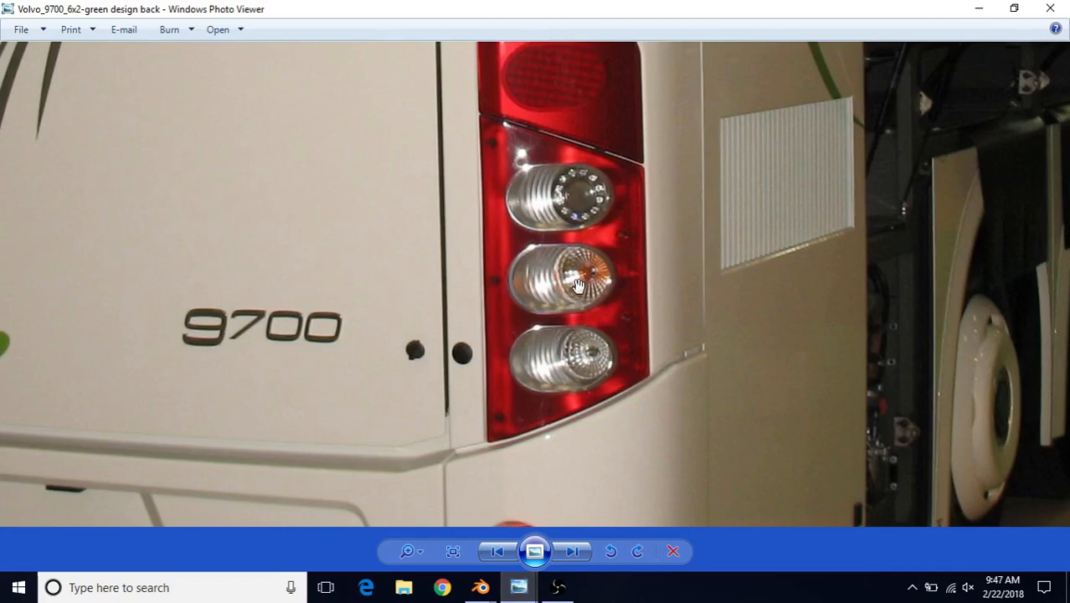
mouse_move(481, 587)
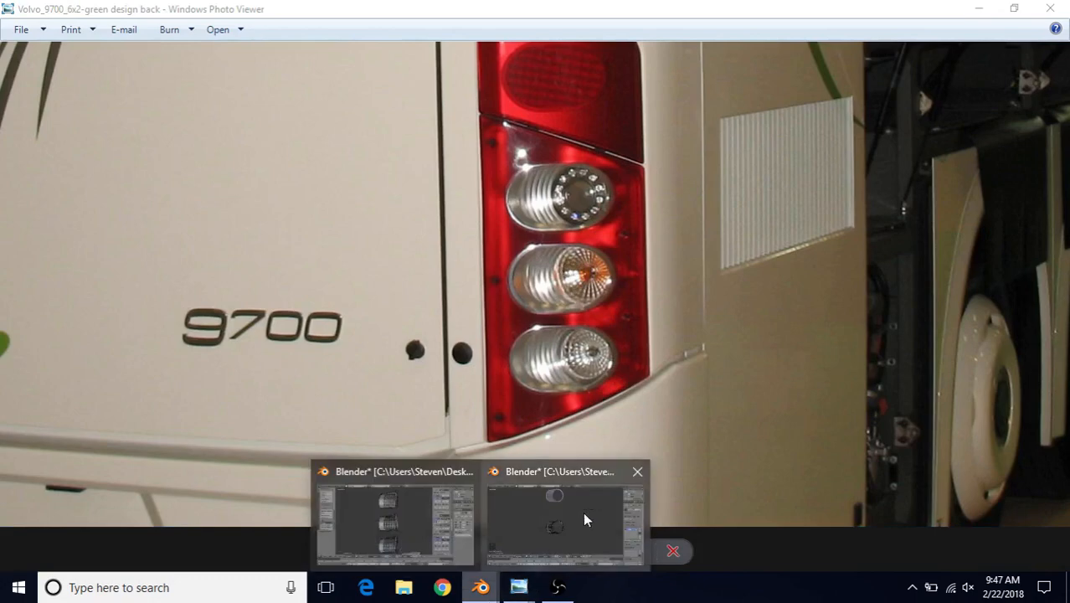
left_click(584, 519)
Step: Select the inner round edge loop at the end of the lowered housing's ribs and duplicate it in place
scroll(502, 331, "up", 4)
middle_click_drag(502, 277, 520, 355)
scroll(520, 355, "up", 3)
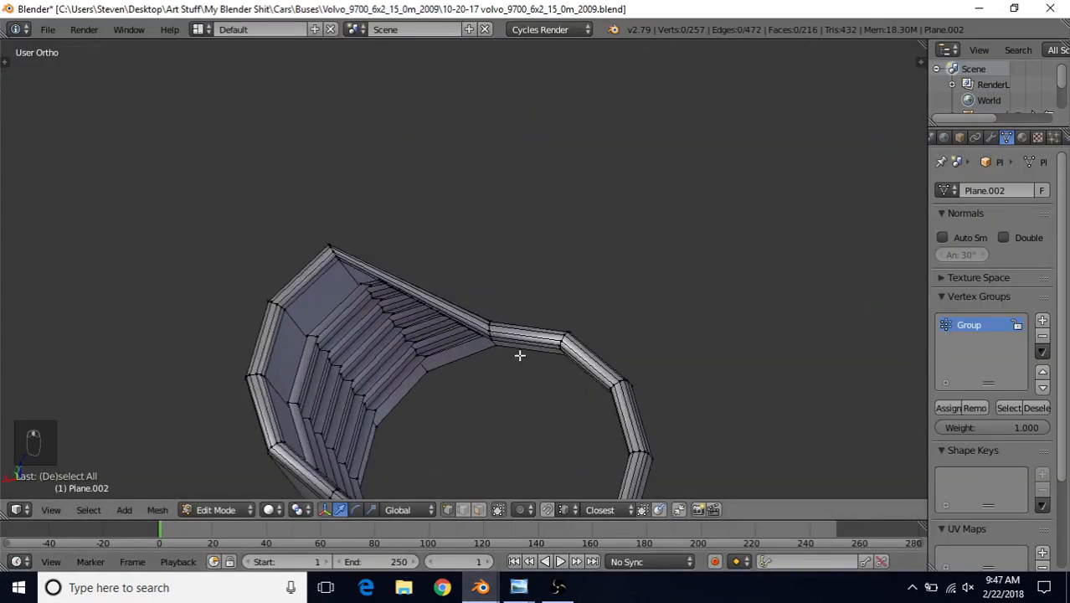
right_click(466, 370, "alt")
middle_click_drag(543, 414, 587, 410)
middle_click_drag(448, 315, 566, 396)
scroll(598, 363, "up", 3)
scroll(600, 401, "down", 4)
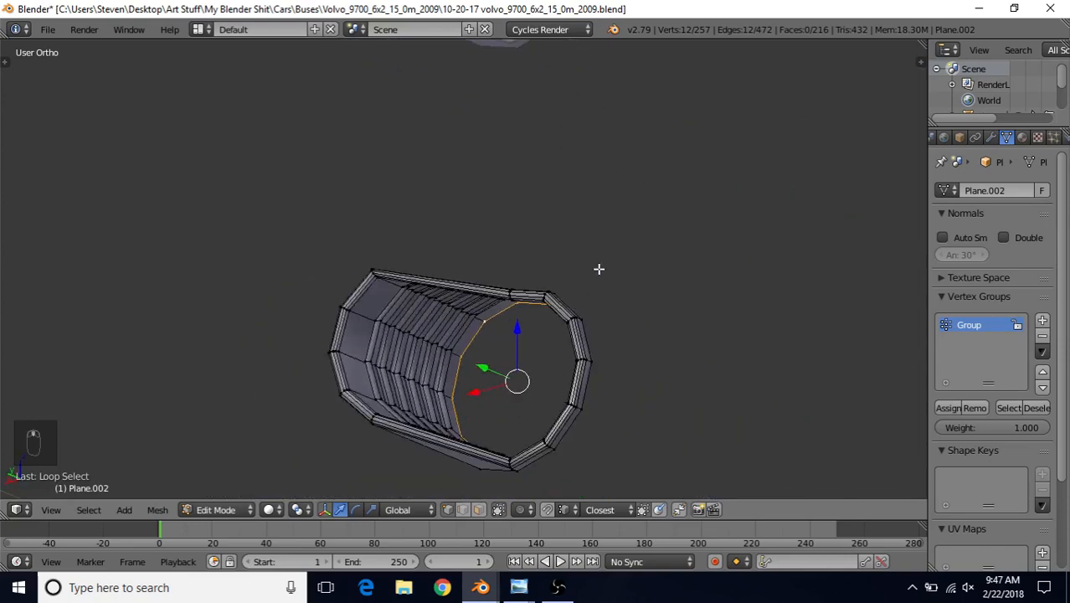
key("shift+d")
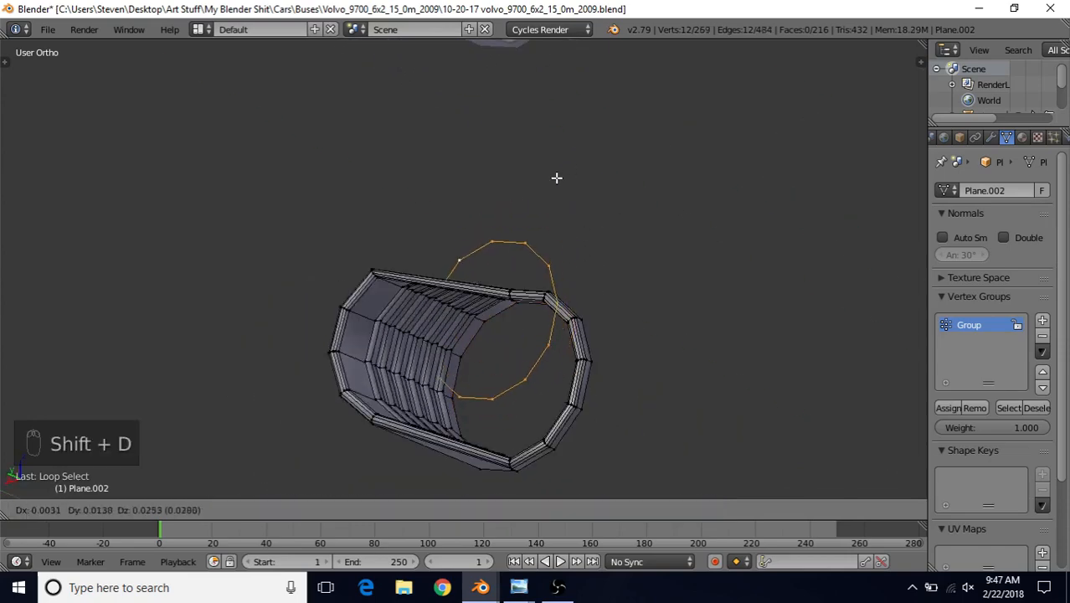
right_click(545, 298)
middle_click_drag(544, 298, 590, 286)
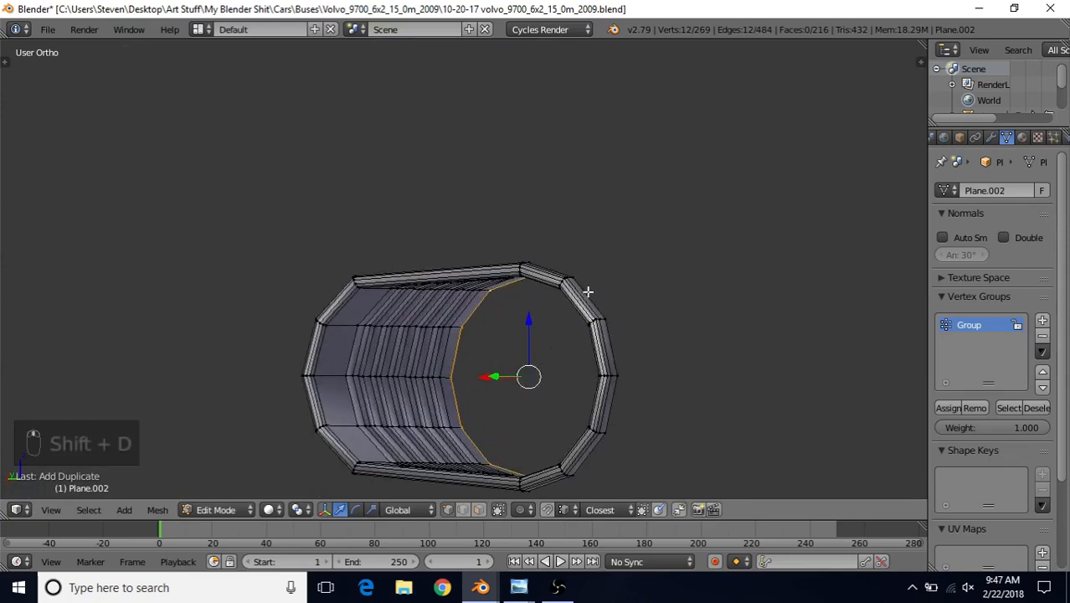
Step: Extrude the duplicated loop in place, merge the new vertices at the centre and shift the centre vertex slightly along one axis
key("e")
right_click(588, 264)
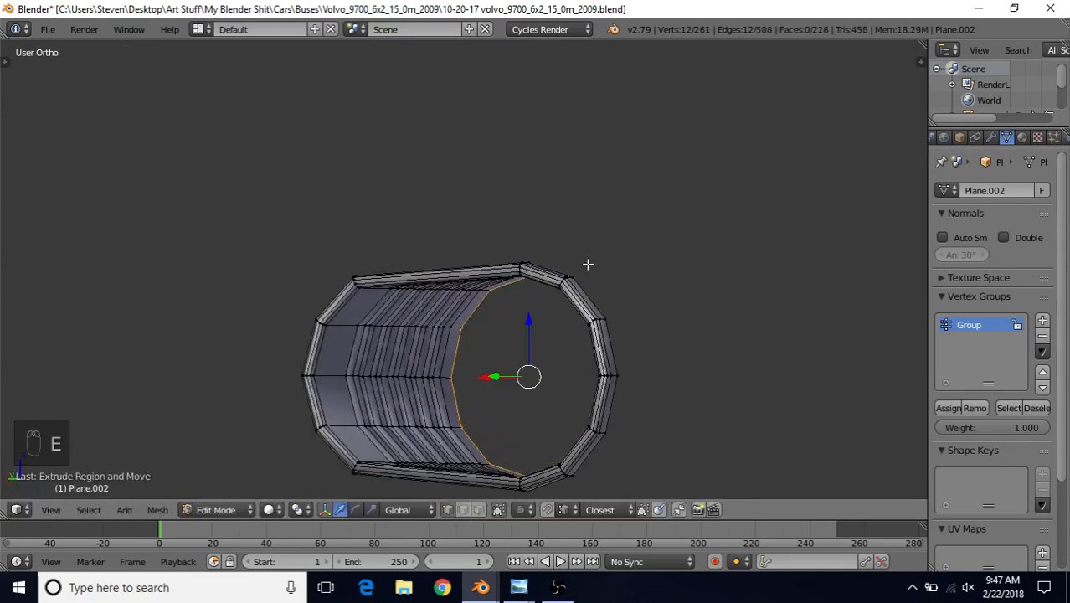
key("alt+m")
left_click(583, 304)
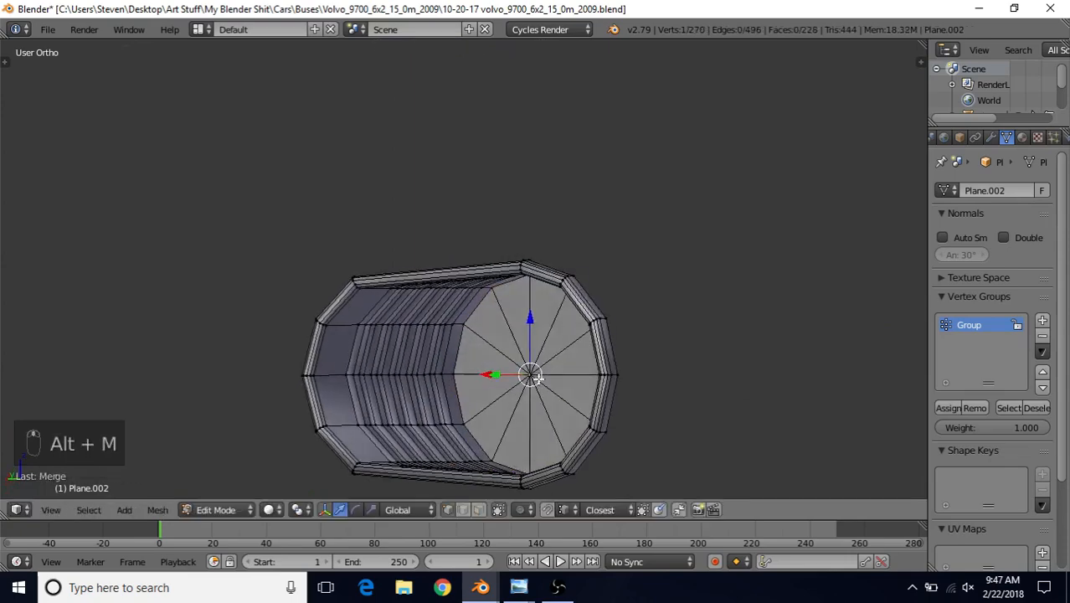
middle_click_drag(540, 379, 495, 404)
left_click_drag(515, 362, 490, 363)
Step: Return to object mode and apply smooth shading to the housing with its new lens cap
key("Tab")
scroll(483, 400, "down", 4)
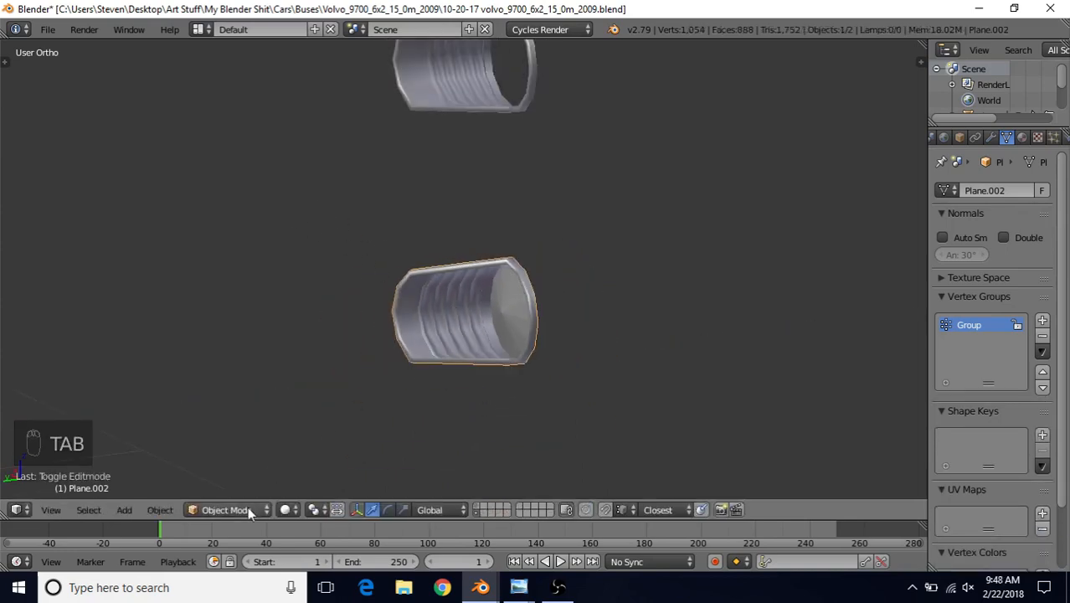
key("t")
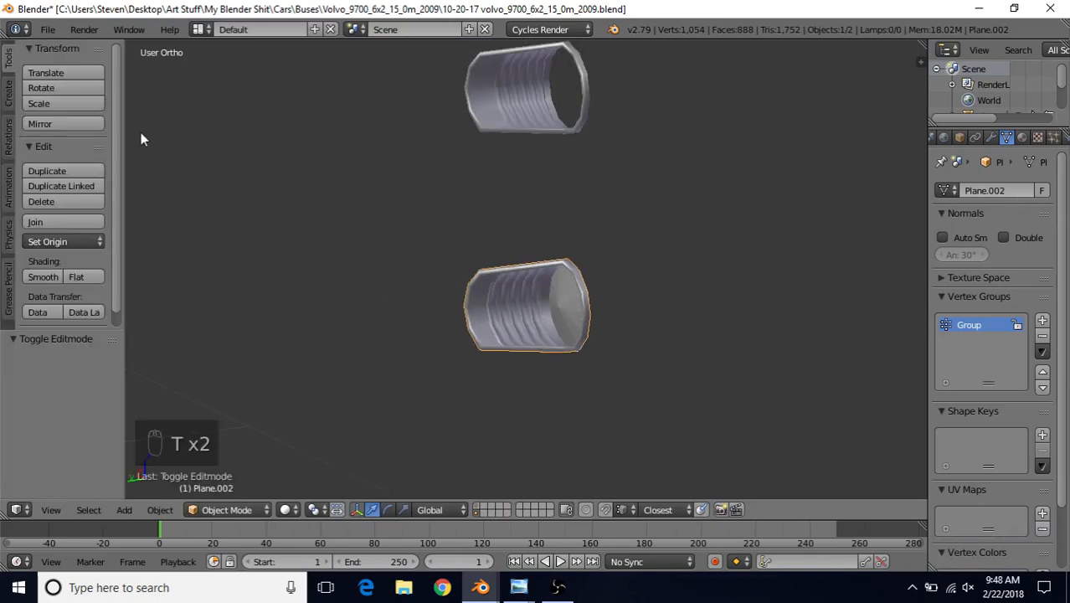
left_click(33, 279)
key("t")
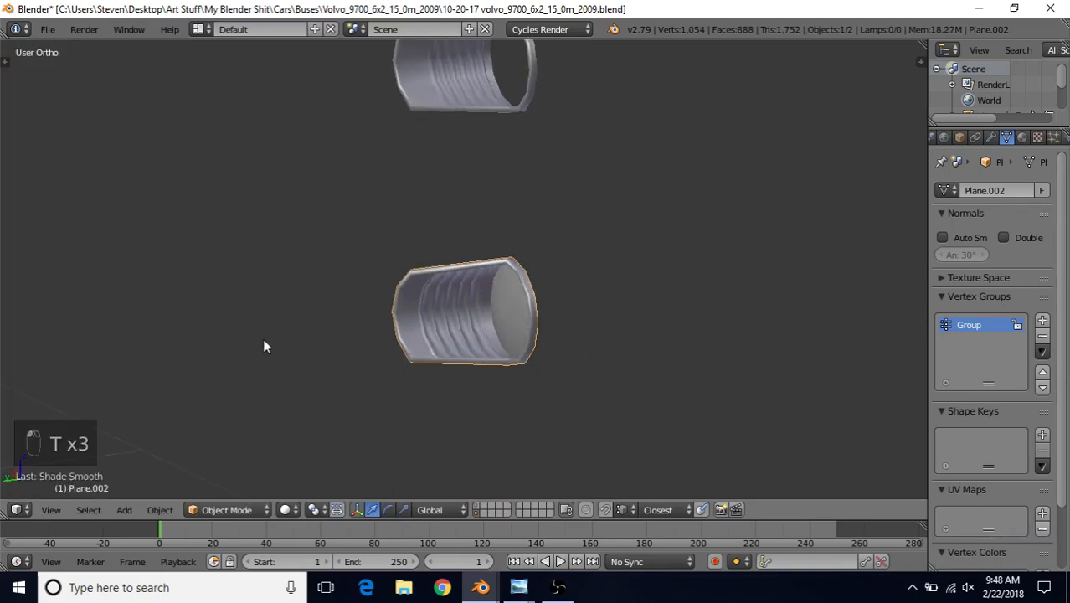
middle_click_drag(505, 332, 544, 303)
Step: Compare the smooth-shaded lens with the lamps in the Windows Photo Viewer reference and switch back to Blender
mouse_move(519, 587)
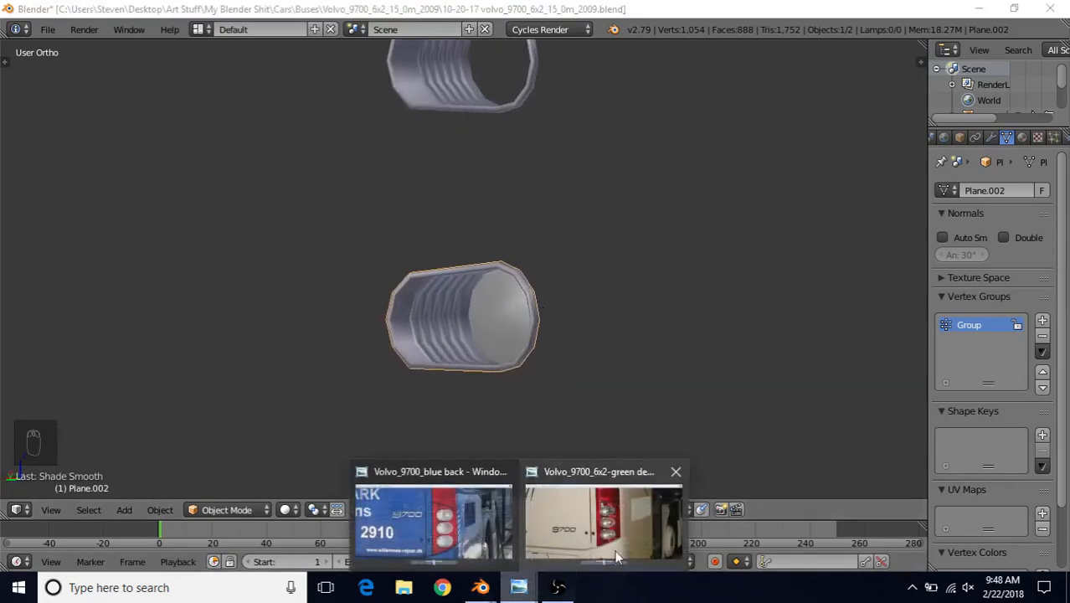
left_click(601, 526)
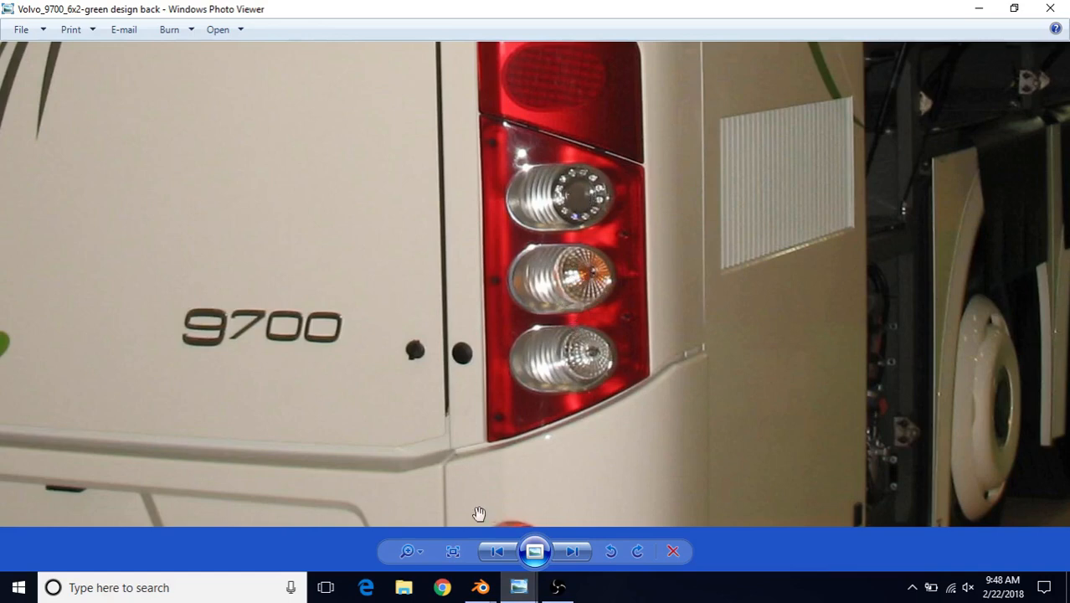
mouse_move(480, 587)
left_click(543, 537)
Step: In edit mode, select the linked lens cap, invert the selection to the housing and duplicate the housing in place
key("Tab")
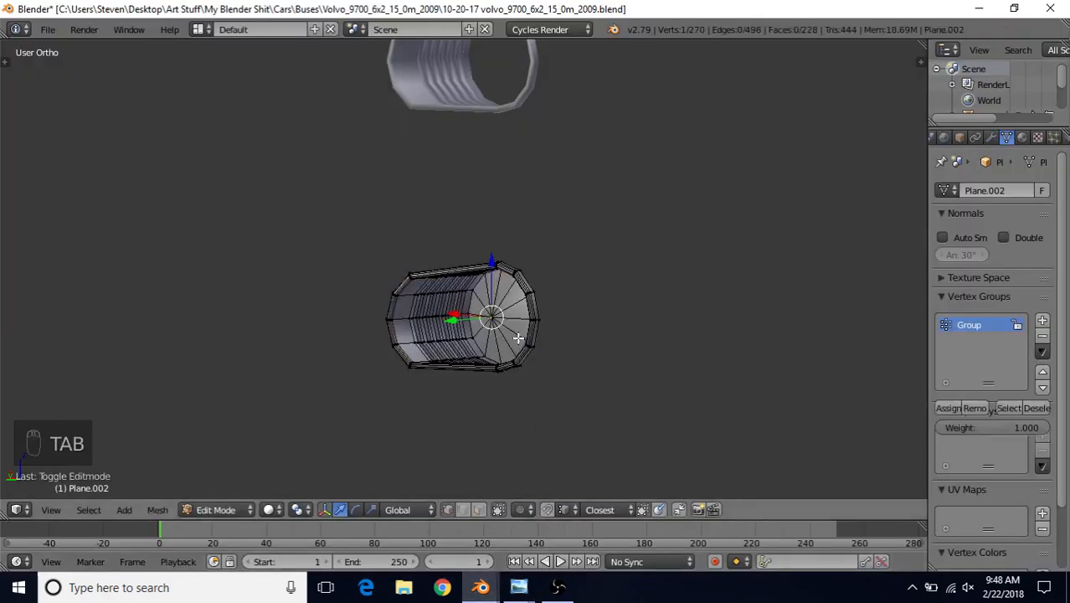
scroll(519, 335, "up", 3)
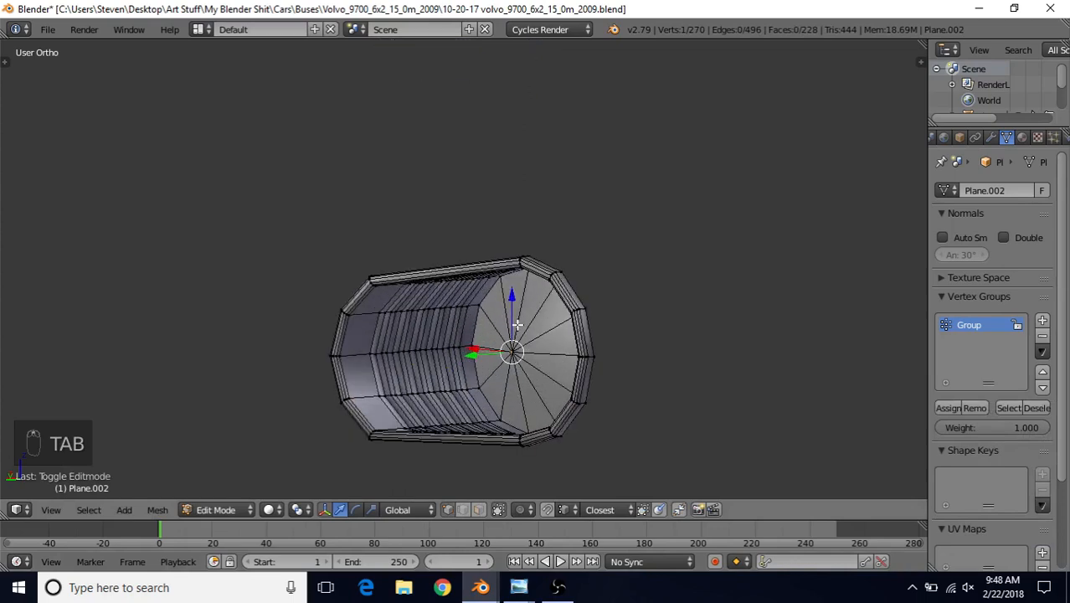
key("ctrl+l")
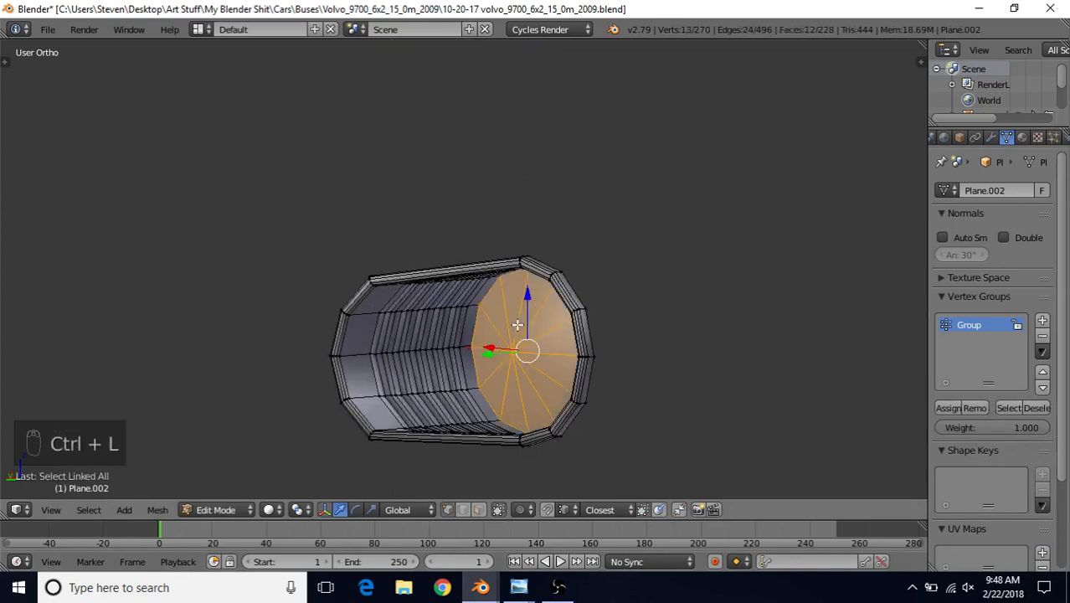
key("ctrl+i")
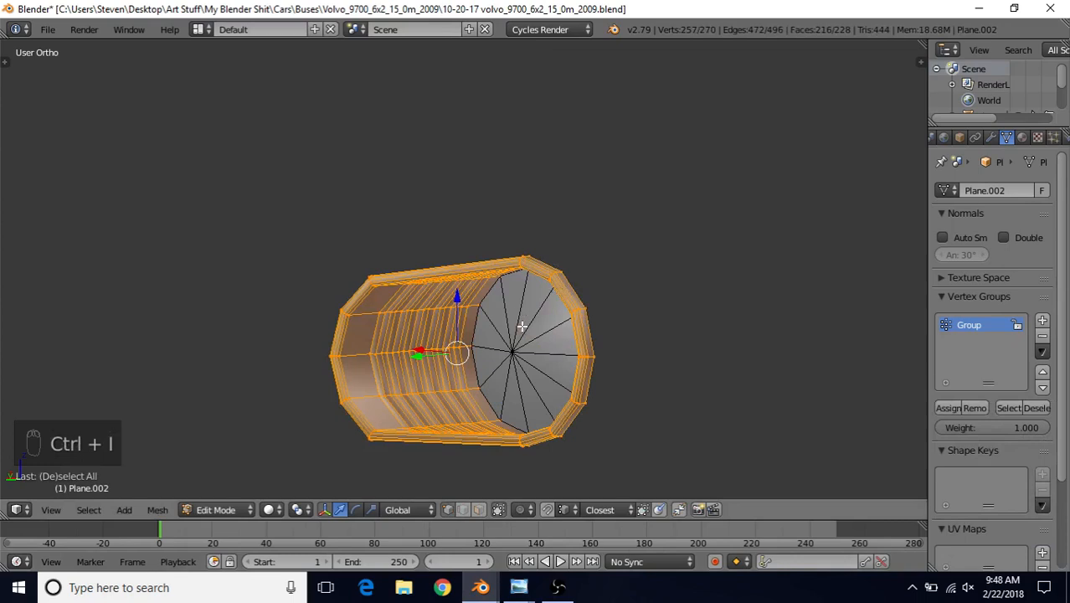
key("shift+d")
right_click(551, 256)
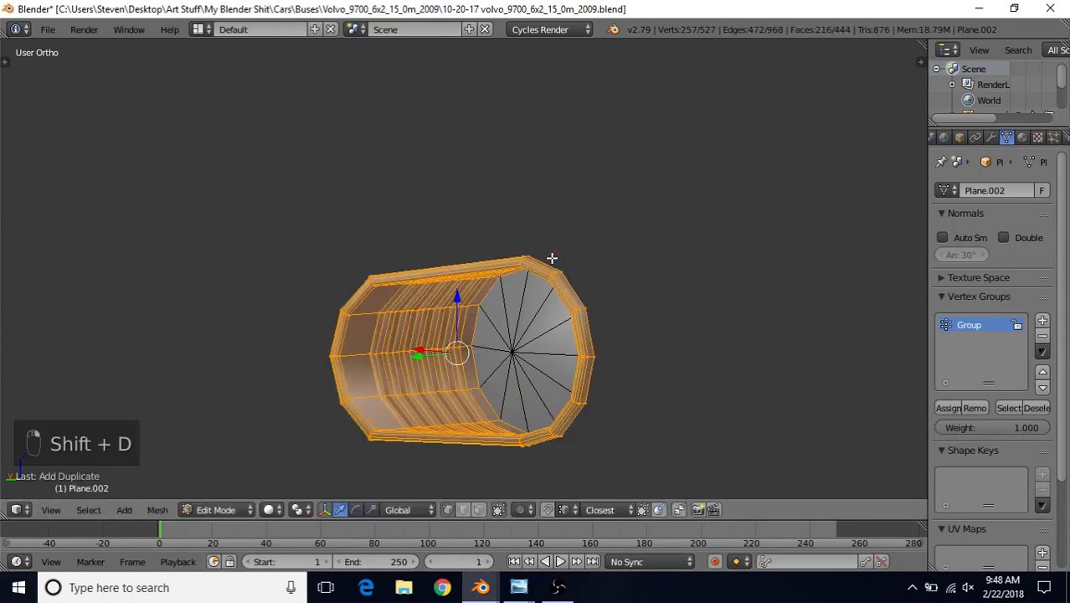
Step: Move the duplicated housing along the Z axis into the space between the capped housing and the original above
scroll(557, 302, "down", 3)
scroll(488, 250, "down", 3)
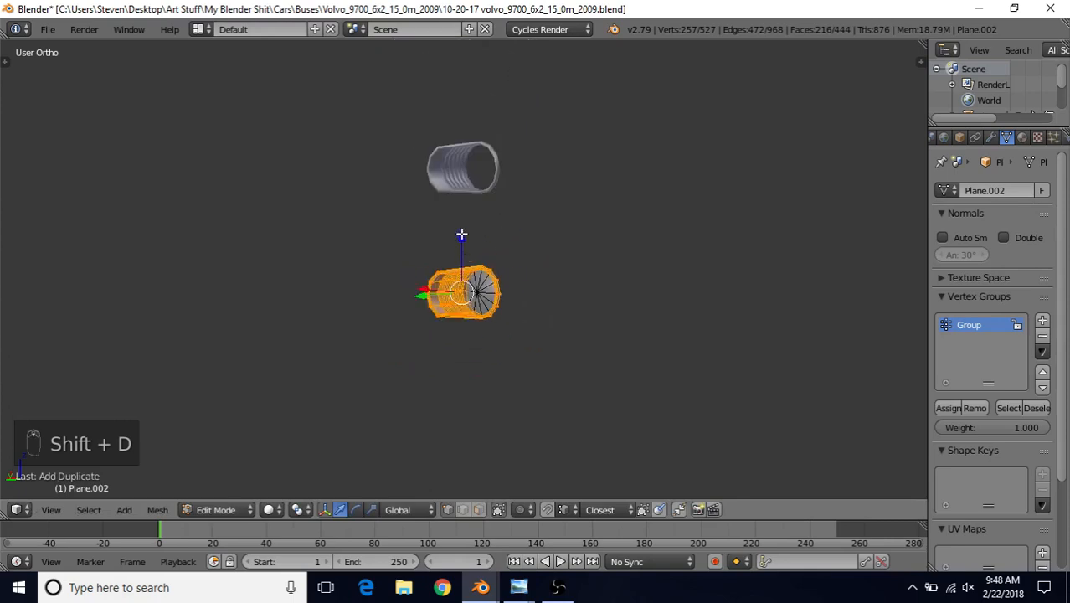
key("shift+d")
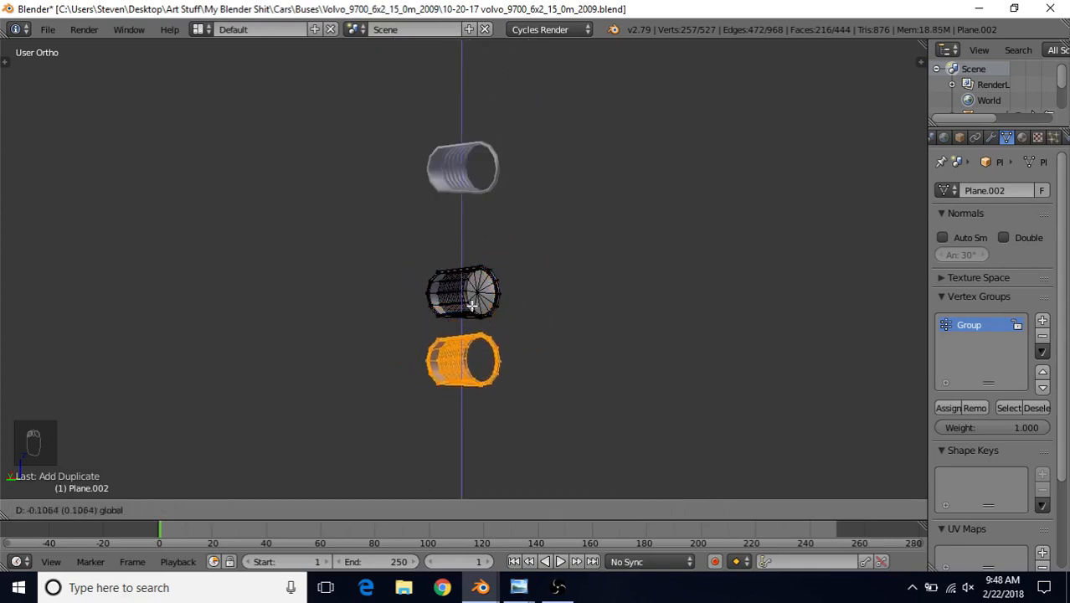
left_click(482, 380)
scroll(535, 339, "up", 3)
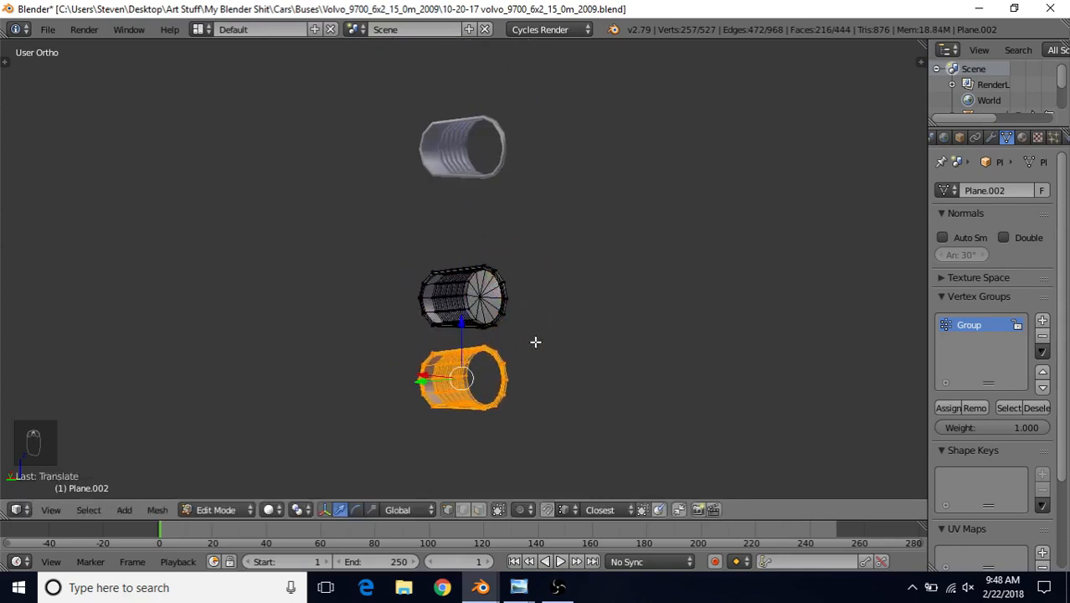
middle_click_drag(538, 344, 569, 275, "shift")
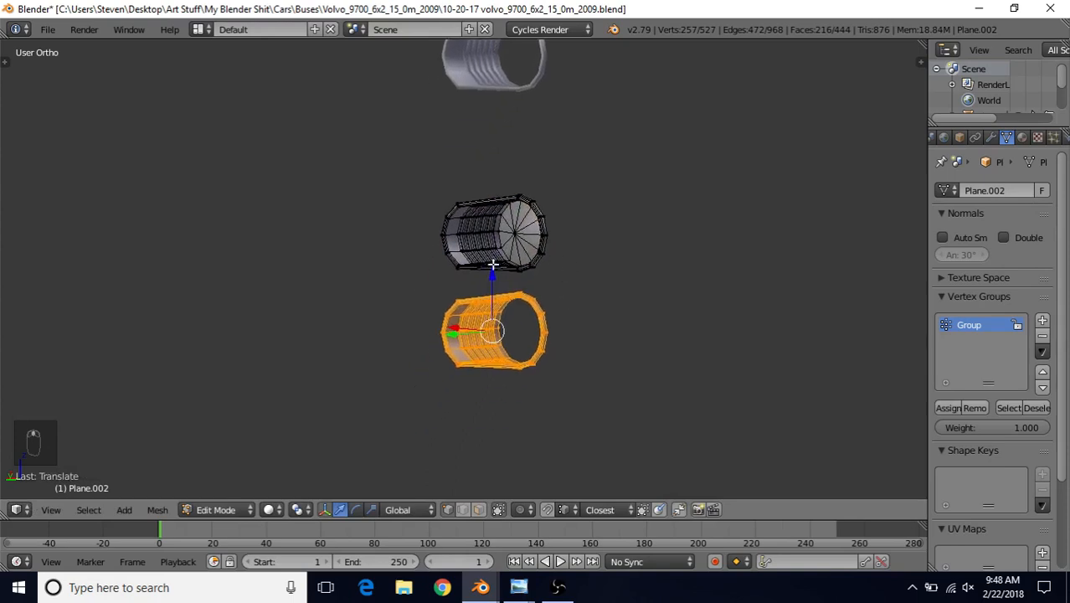
left_click_drag(494, 265, 510, 89)
Step: Check the stacked lamp arrangement in the Windows Photo Viewer reference photo and return to Blender
mouse_move(518, 588)
left_click(578, 536)
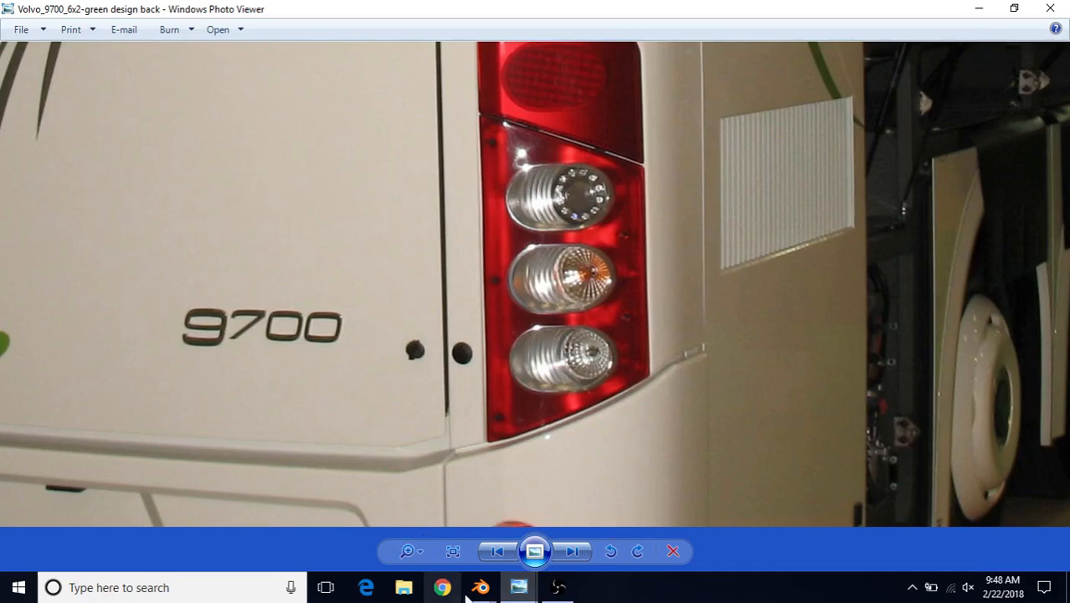
mouse_move(481, 587)
left_click(544, 519)
Step: Select the inner round edge loop of the middle housing and duplicate it in place
middle_click_drag(512, 335, 490, 466, "shift")
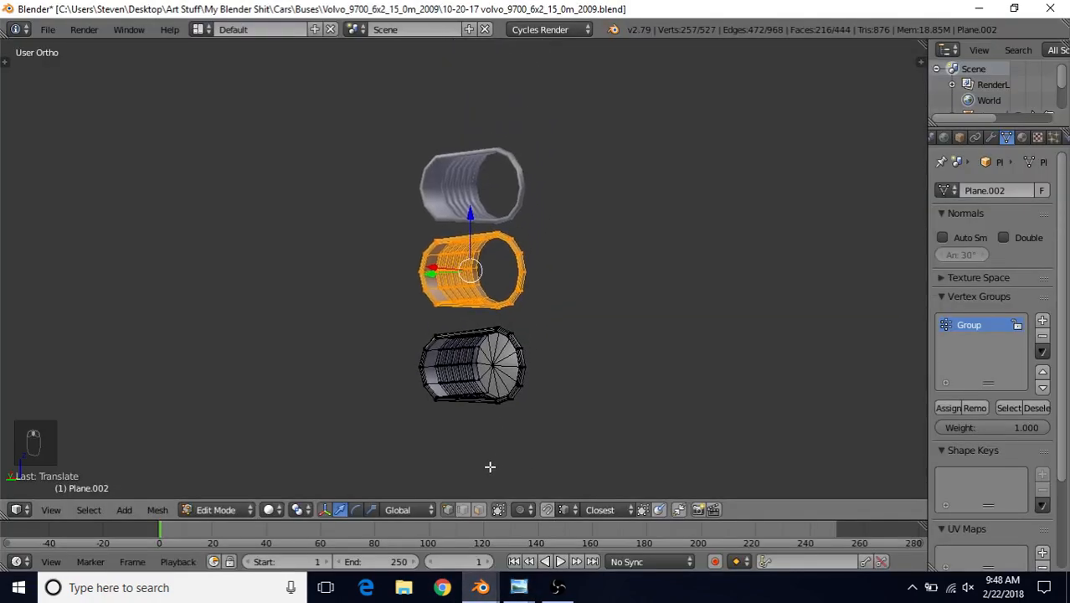
scroll(490, 456, "up", 4)
middle_click_drag(530, 331, 579, 264)
scroll(581, 263, "up", 5)
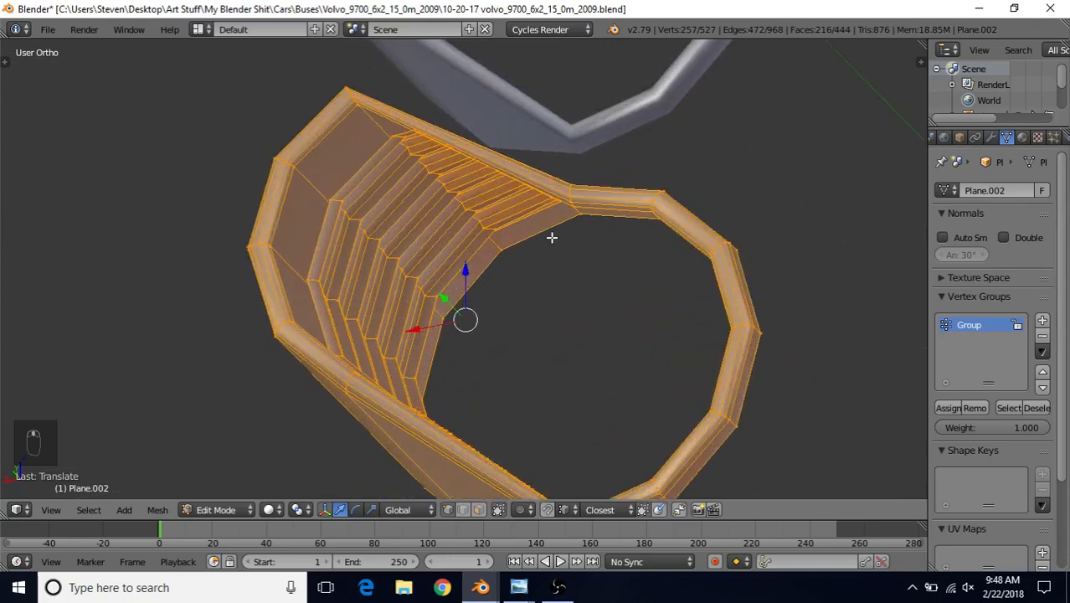
right_click(552, 238, "alt")
key("shift+d")
right_click(647, 302)
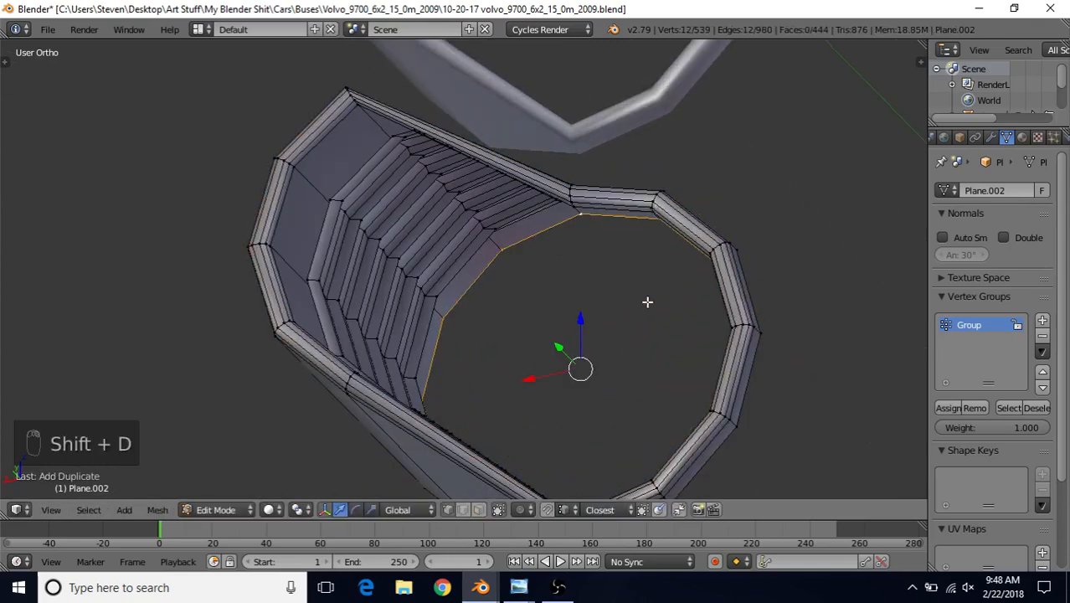
Step: Study the lens details of the upper lamps in the Windows Photo Viewer reference and go back to Blender
scroll(620, 302, "down", 3)
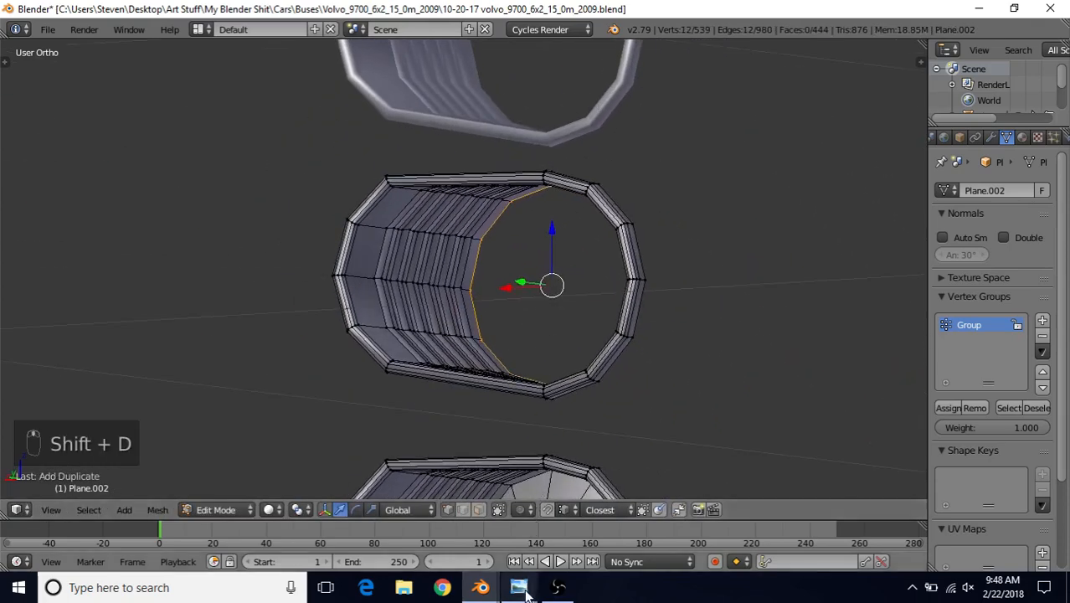
left_click(594, 533)
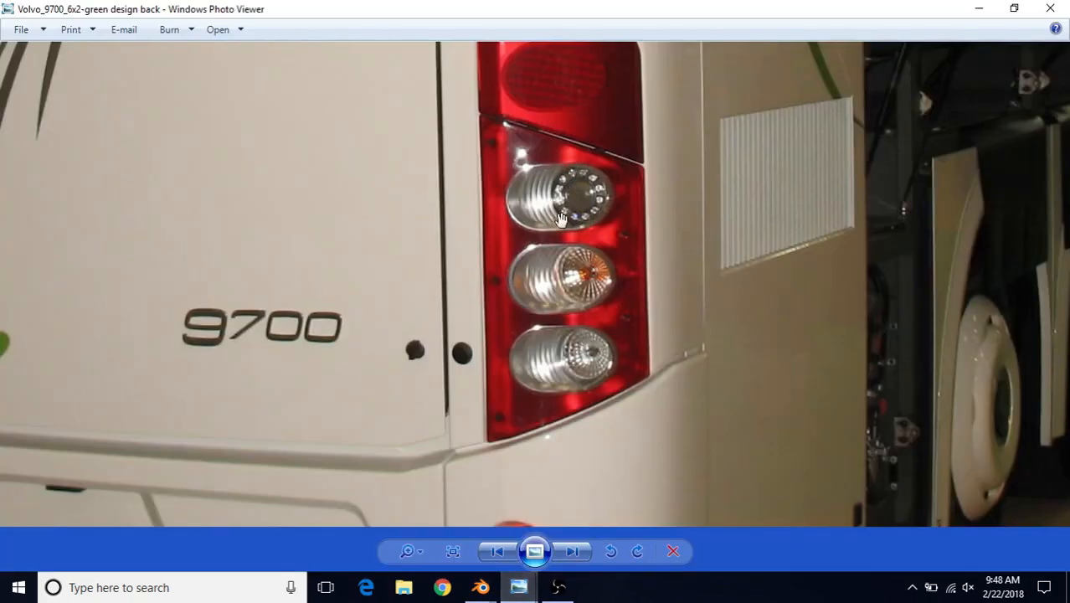
mouse_move(481, 587)
left_click(538, 537)
Step: Extrude the middle housing's duplicated loop in place and scale it inward to about 0.65 to form a flat ring
key("e")
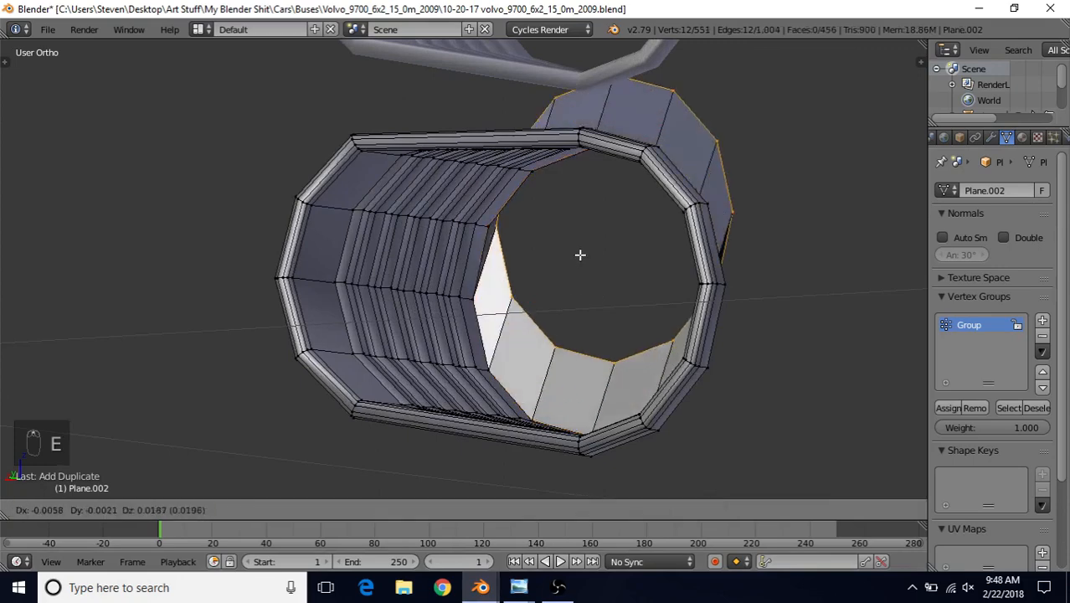
right_click(581, 256)
key("s")
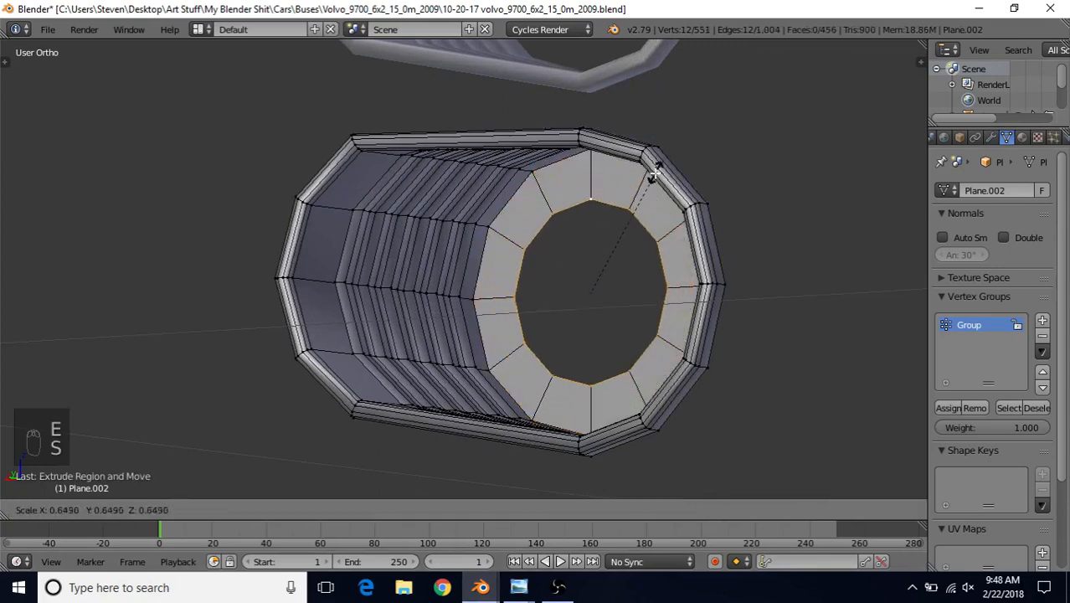
left_click(651, 173)
scroll(612, 287, "down", 3)
middle_click_drag(612, 258, 652, 283)
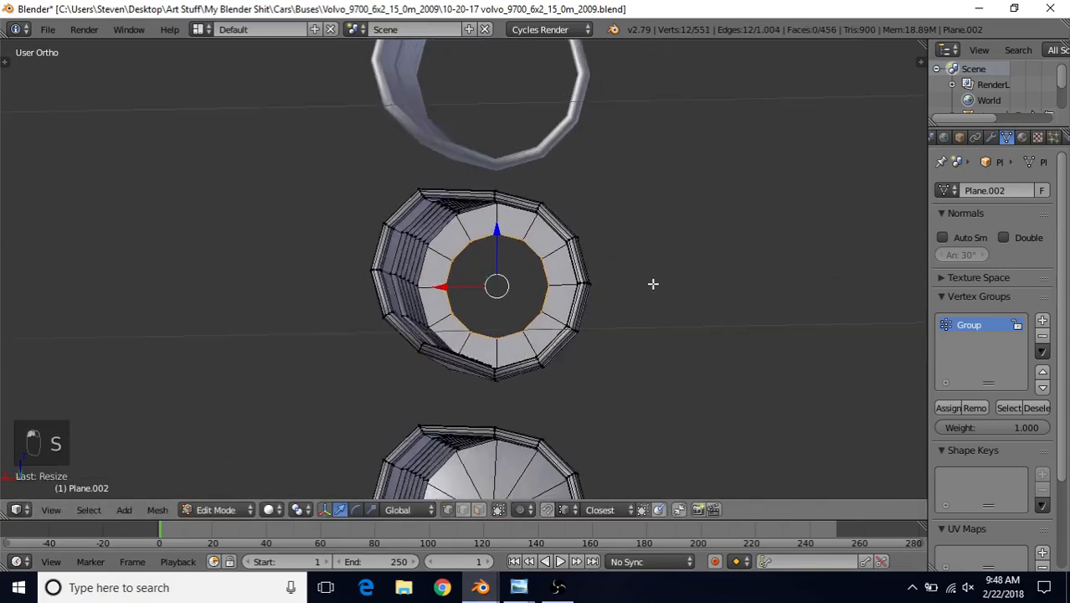
Step: Rescale the middle housing's inner edge loop slightly to fine-tune the width of the flat ring
scroll(652, 282, "up", 2)
key("s")
left_click(642, 175)
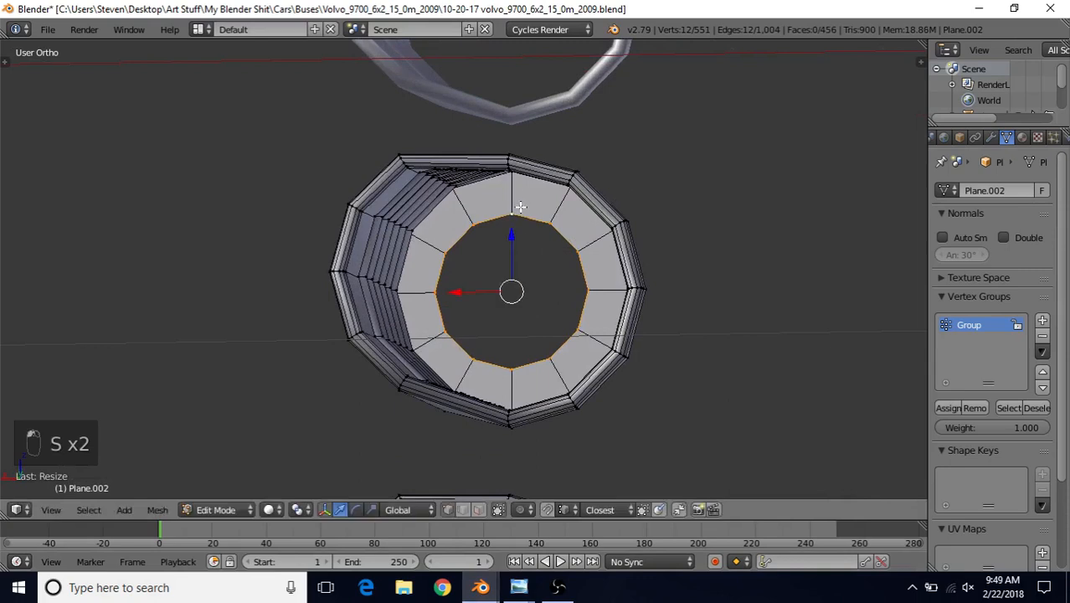
Step: Inspect the inner rings of the upper and middle lamps in the Windows Photo Viewer reference and return to Blender
mouse_move(519, 587)
left_click(617, 537)
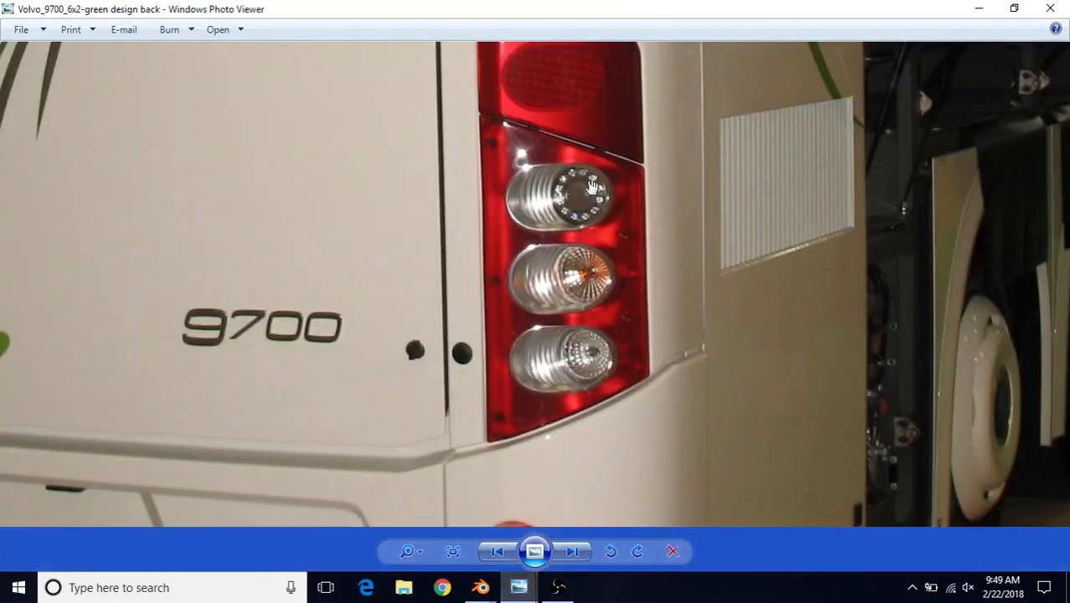
scroll(578, 251, "up", 2)
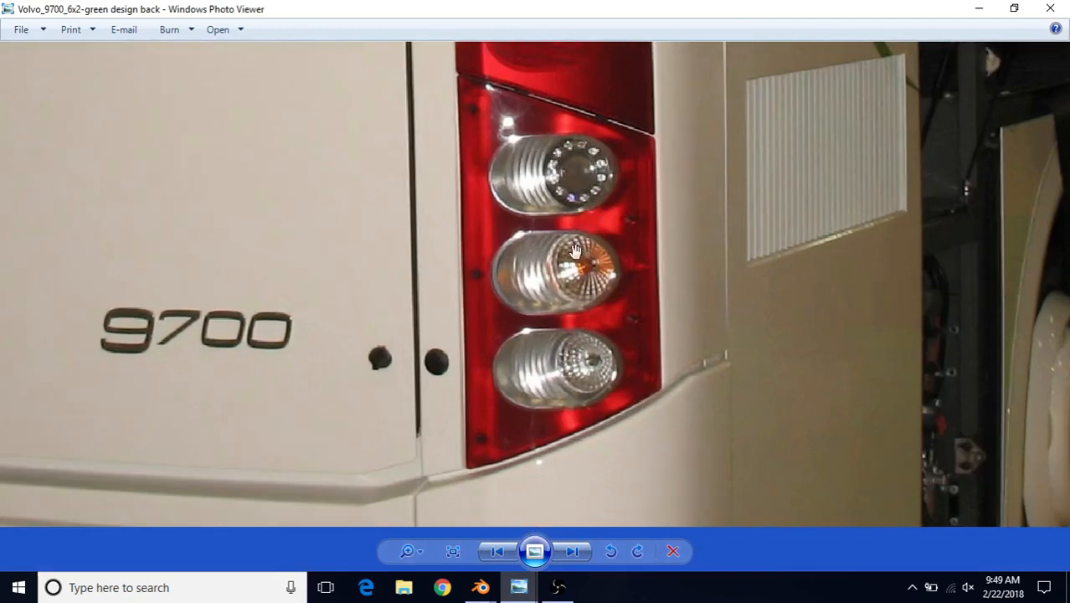
scroll(574, 253, "down", 1)
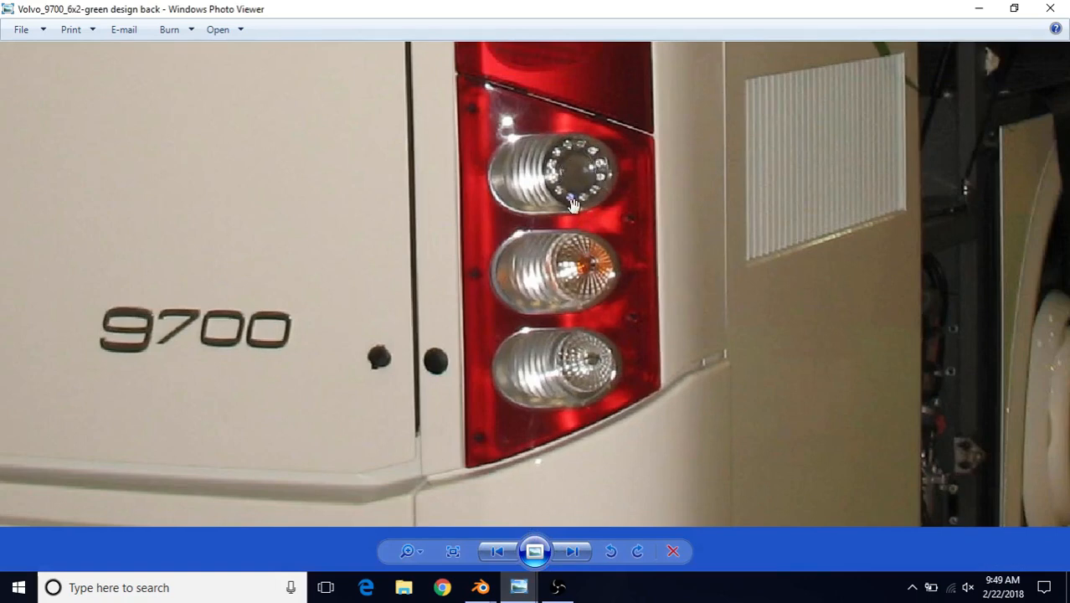
left_click(480, 587)
left_click(545, 535)
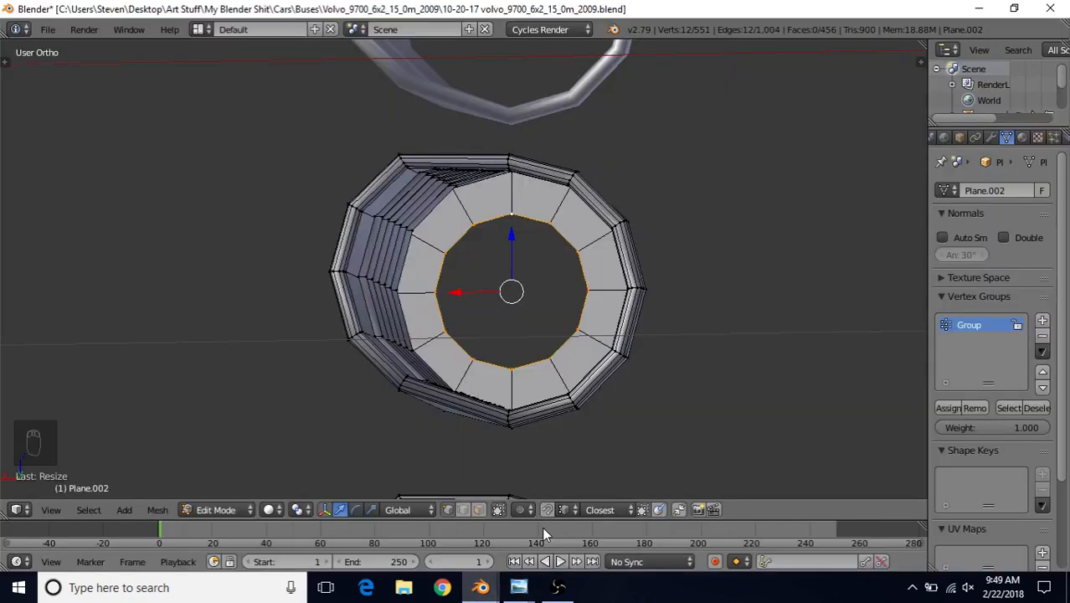
Step: Extrude the ring's inner loop in place, scale it inward to about 0.9, and slightly resize the loop around the resulting narrow band
key("e")
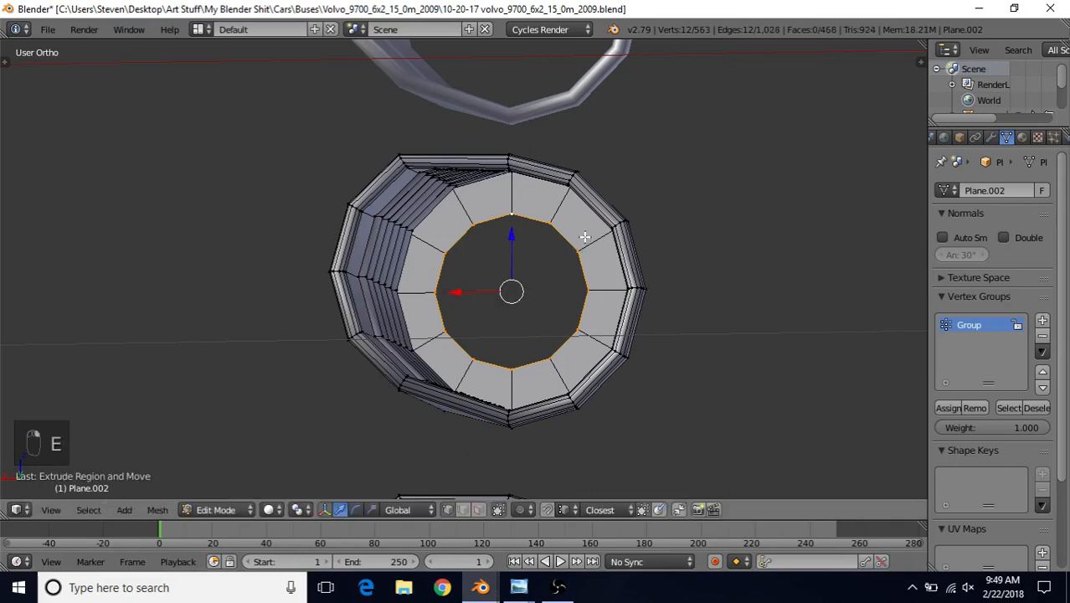
key("s")
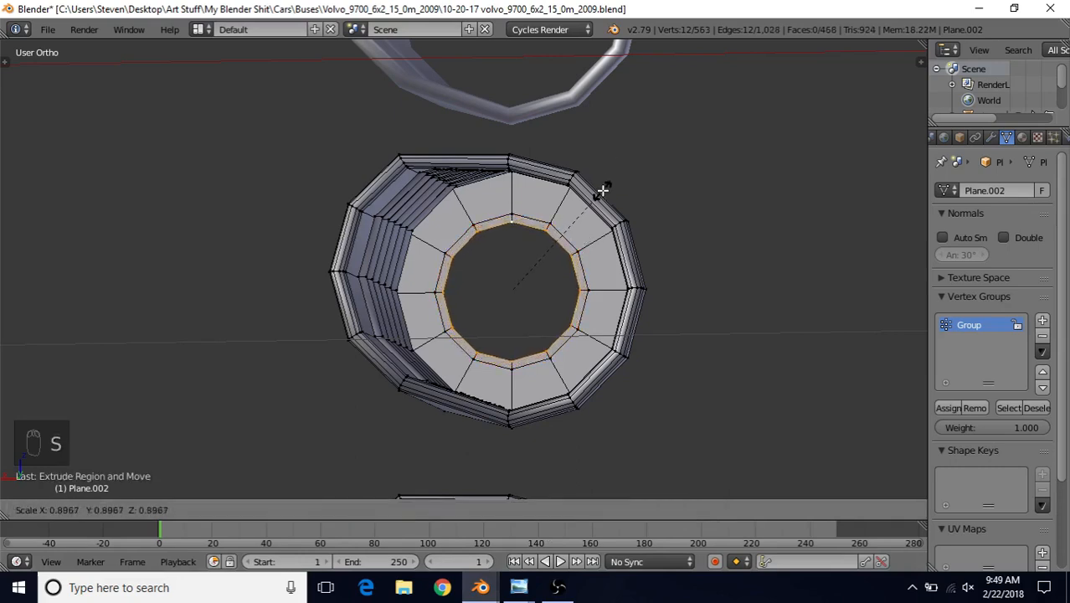
left_click(602, 191)
right_click(531, 214, "alt")
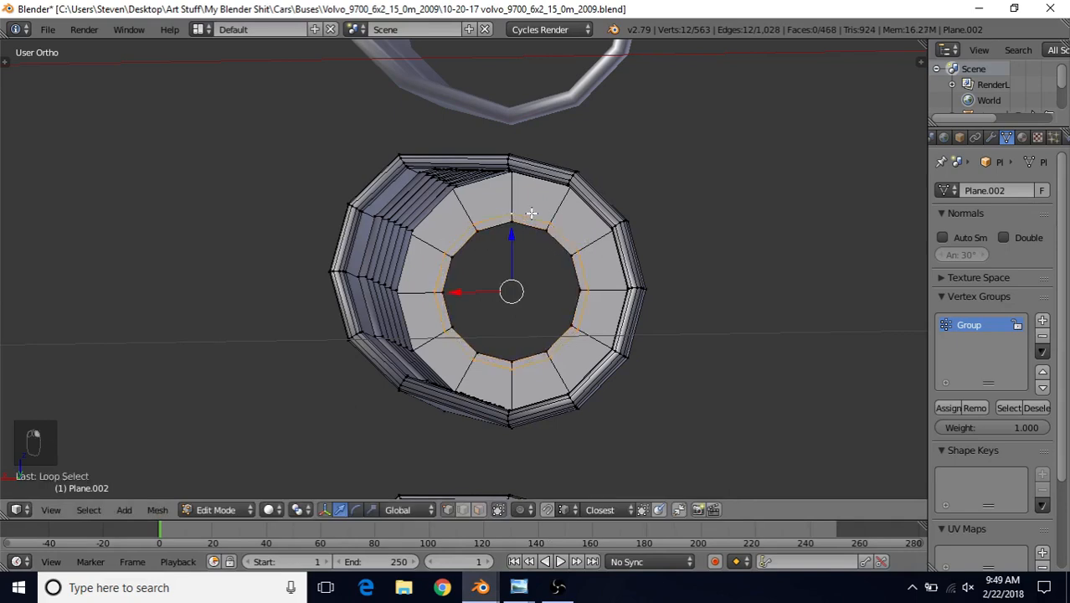
key("s")
left_click(640, 173)
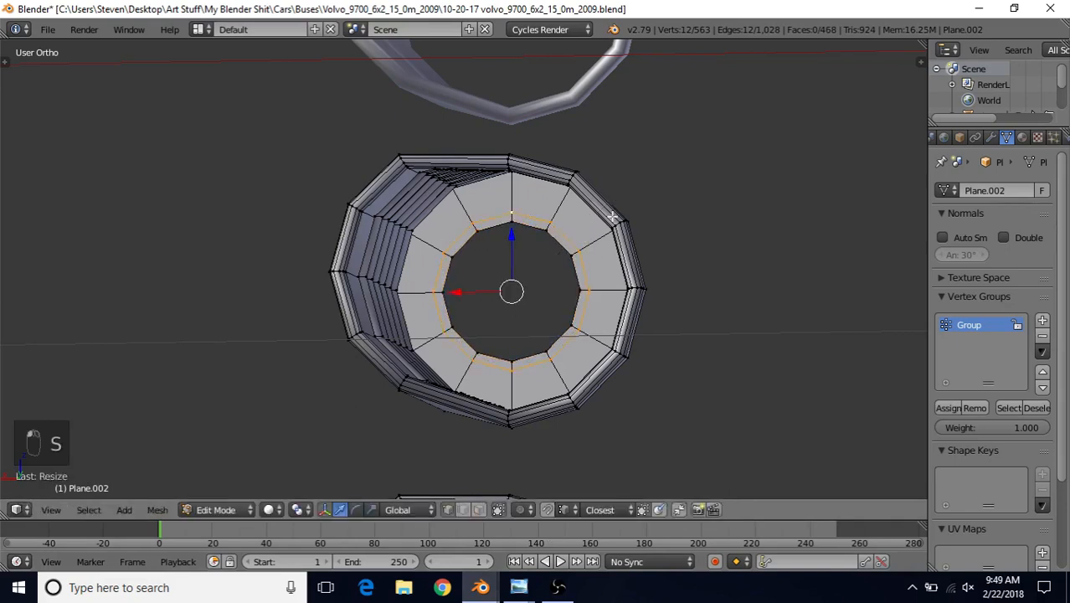
Step: Add two evenly spaced loop cuts around the narrow band inside the flat ring
scroll(542, 252, "up", 1)
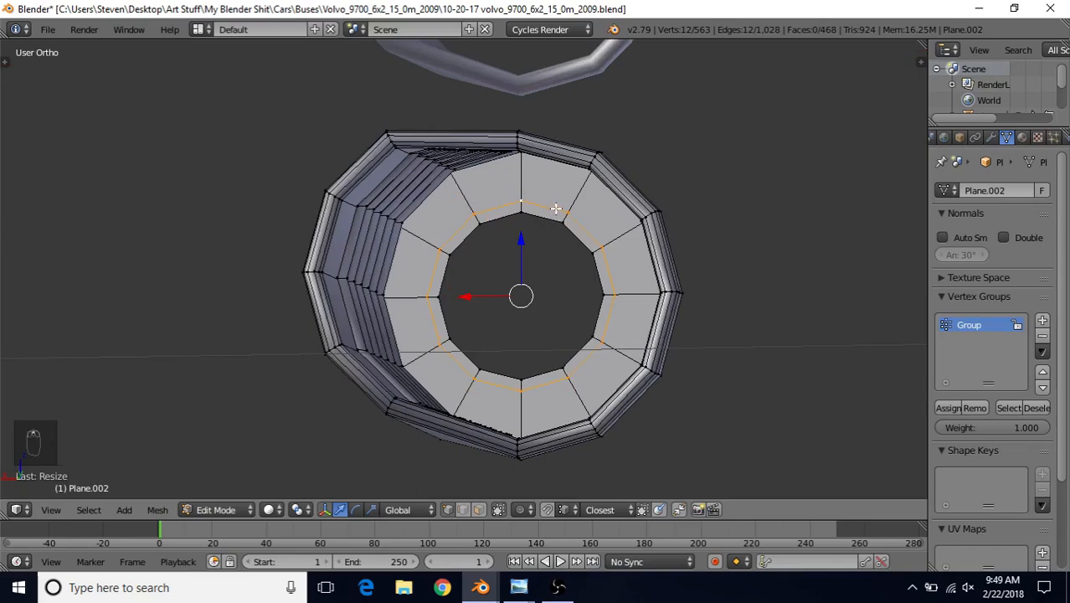
scroll(535, 287, "up", 1)
scroll(513, 293, "up", 1)
middle_click_drag(574, 291, 494, 352, "shift")
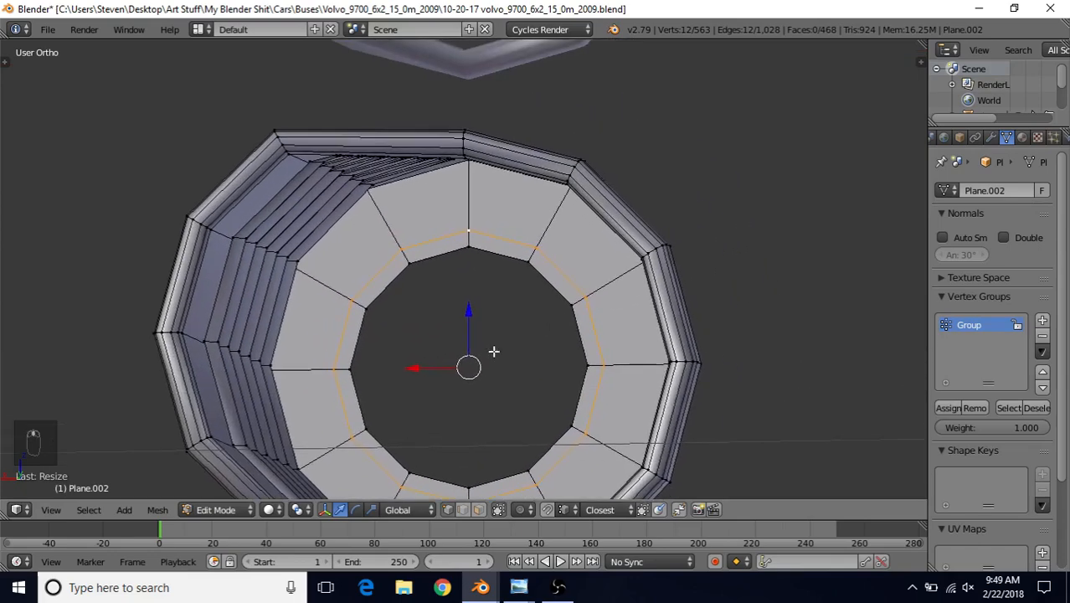
key("ctrl+r")
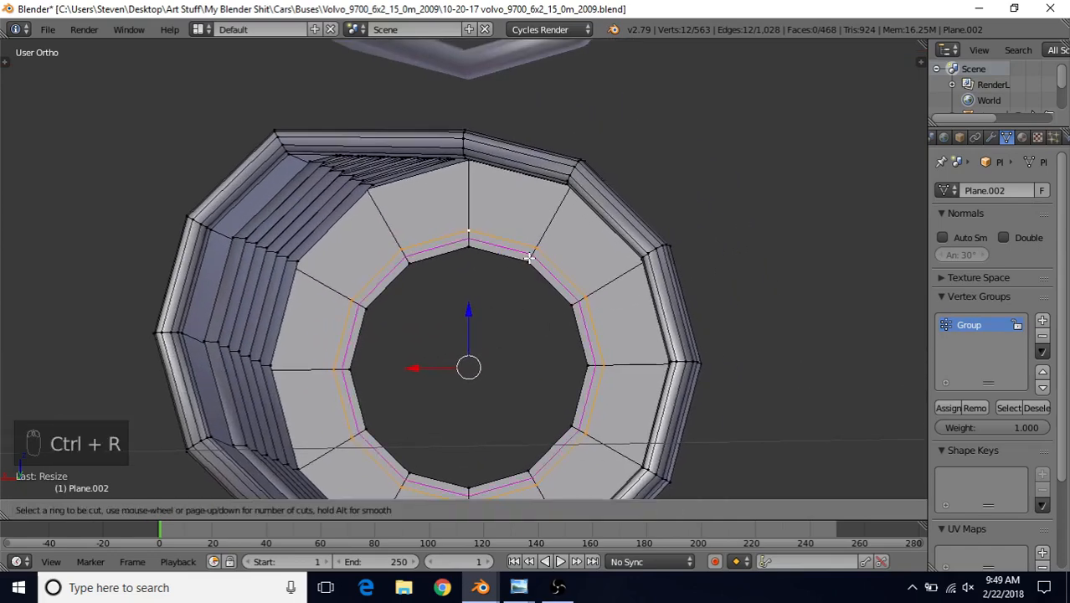
scroll(529, 258, "up", 1)
left_click(529, 258)
right_click(529, 258)
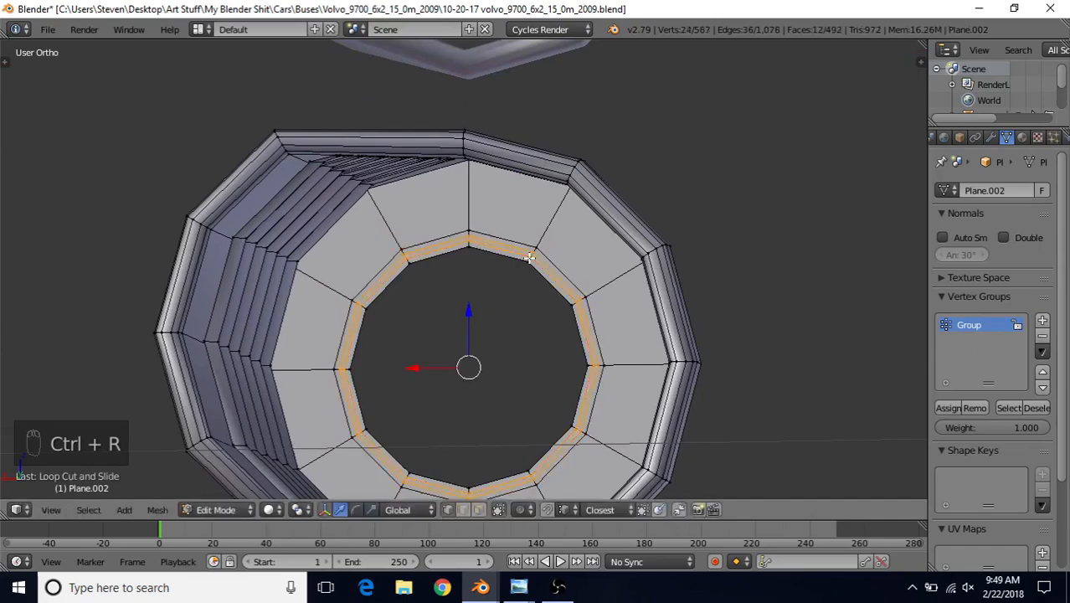
Step: Move the band's two new loops slightly along the Y axis to give the band relief
middle_click_drag(544, 337, 450, 373)
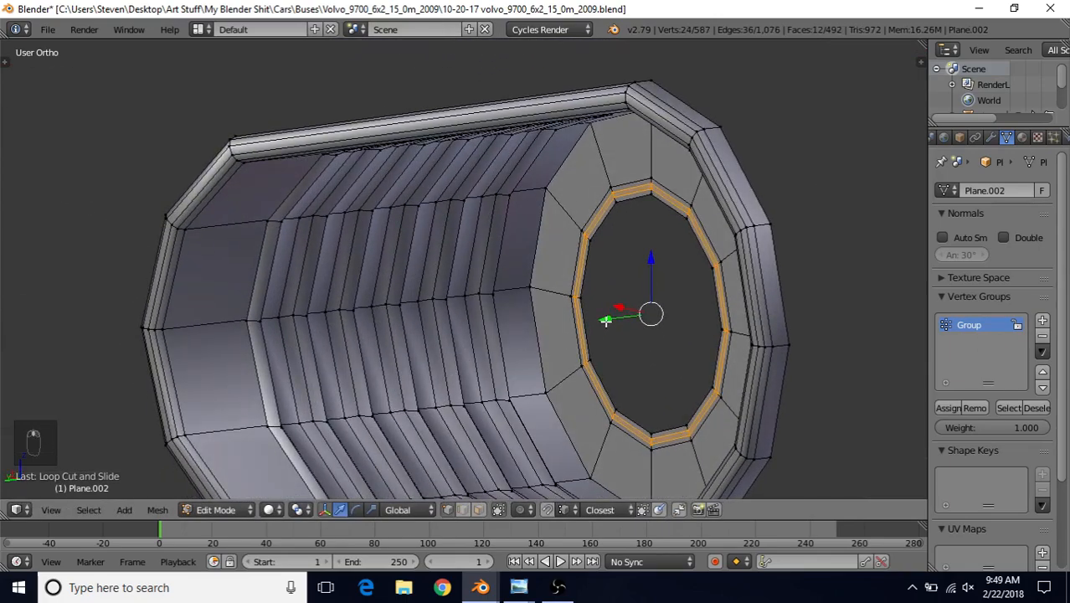
key("g")
key("y")
left_click(603, 322)
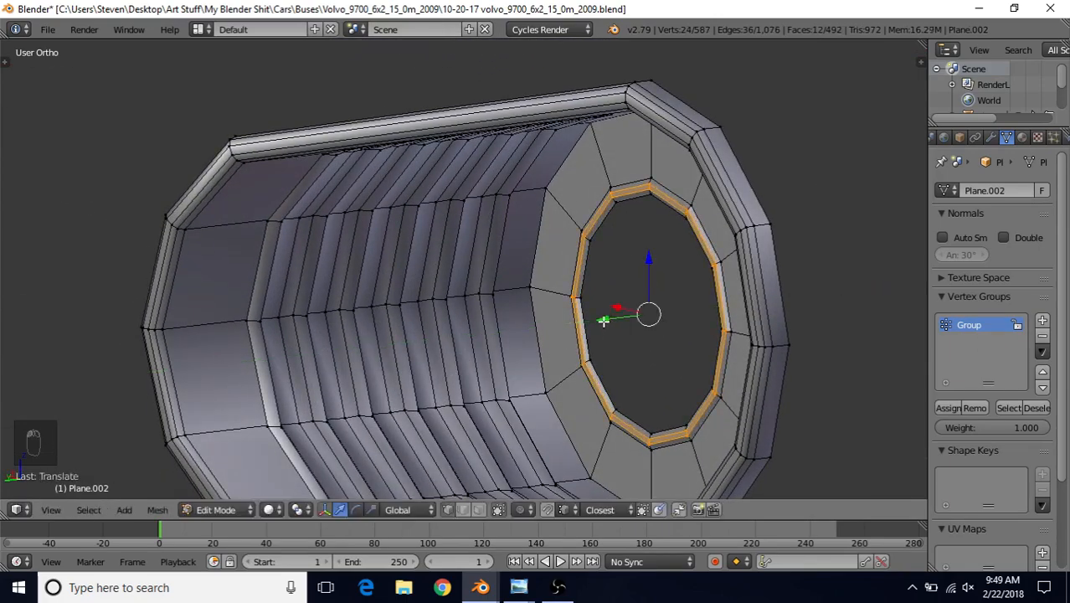
Step: Select the band's innermost edge loop and compare the ring with the lamps in the Windows Photo Viewer reference, returning to Blender
right_click(634, 204, "alt")
middle_click_drag(582, 350, 656, 338)
mouse_move(524, 584)
left_click(600, 526)
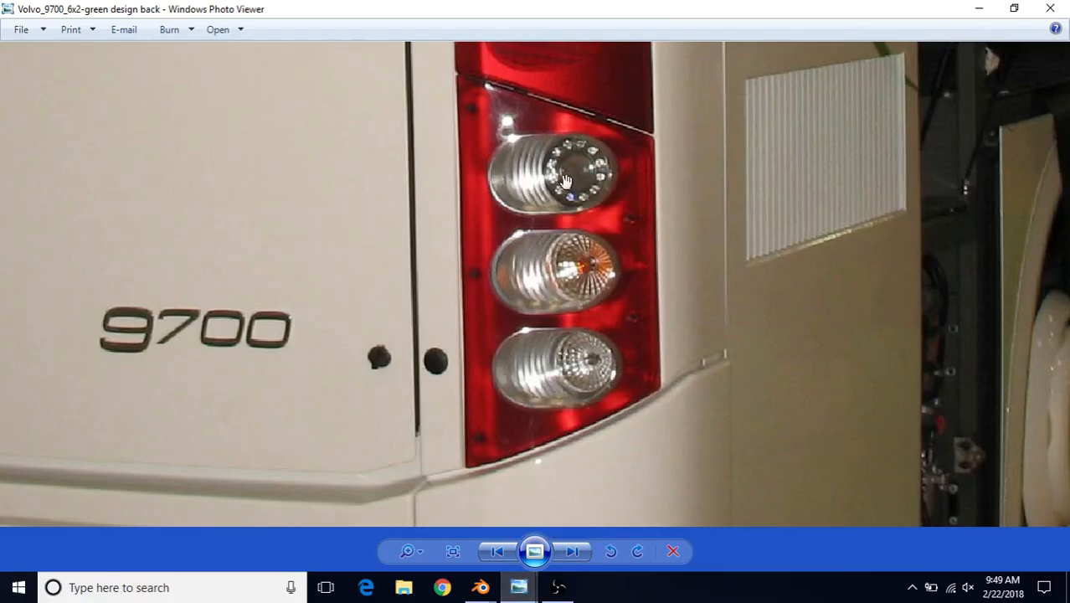
left_click(480, 587)
left_click(568, 538)
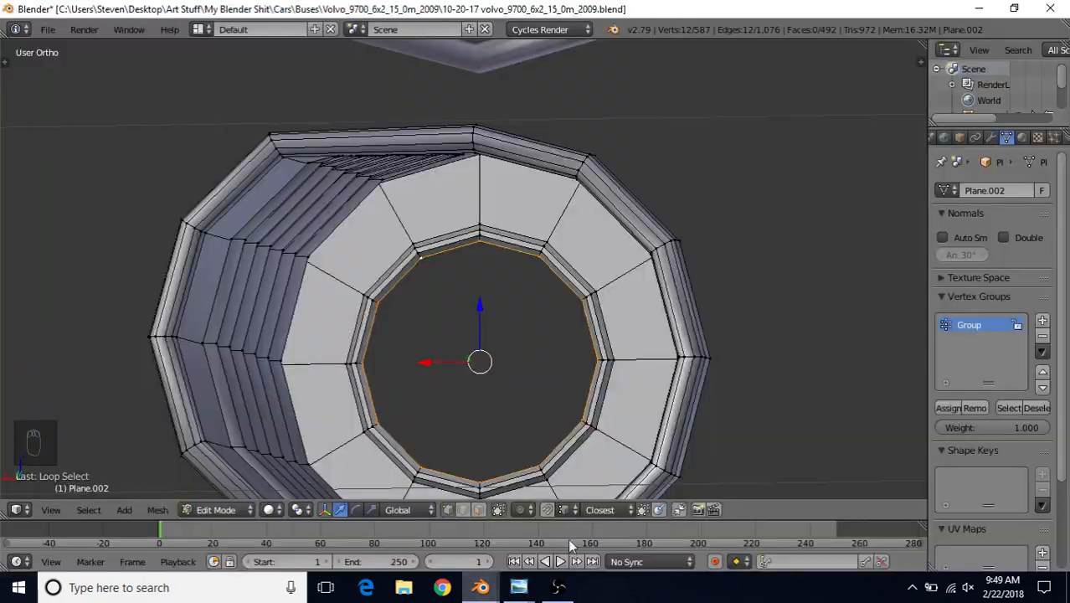
Step: Extrude the innermost loop in place and merge its vertices at center to close the lens
scroll(475, 413, "down", 2)
scroll(502, 330, "up", 3)
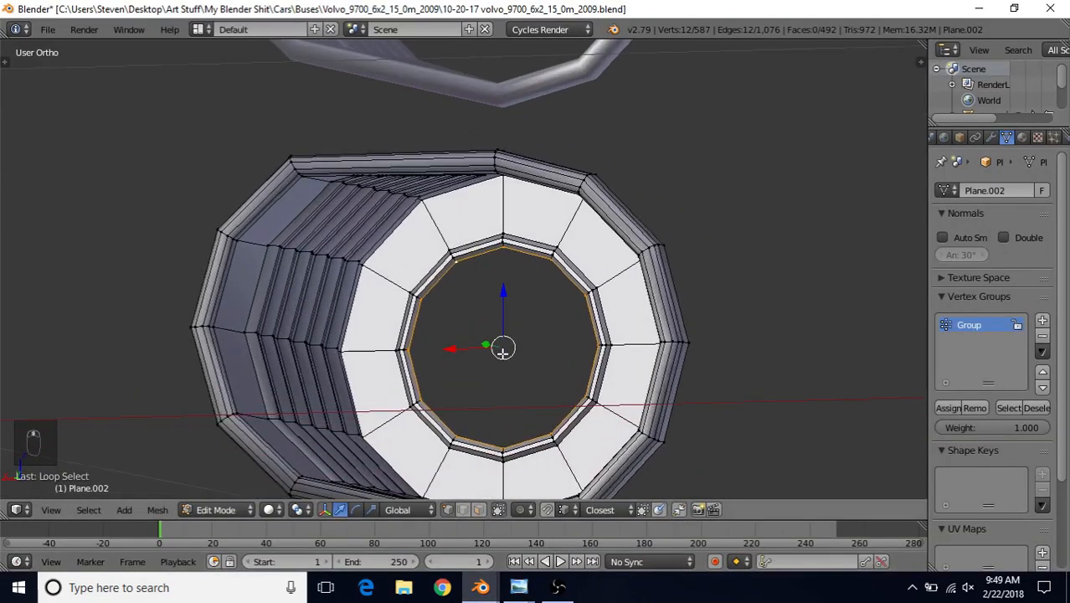
key("e")
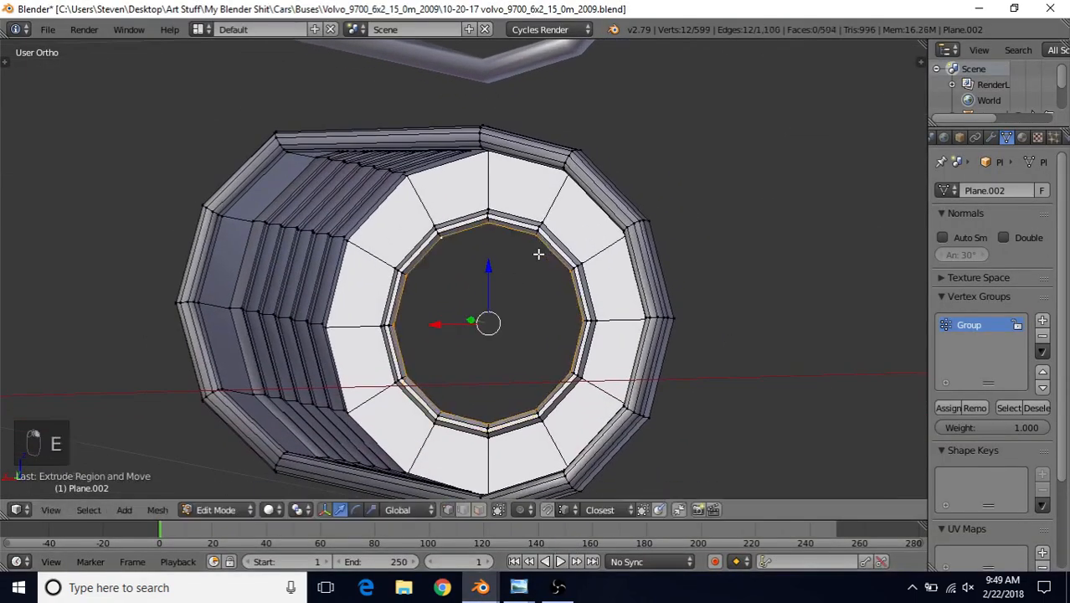
key("alt+m")
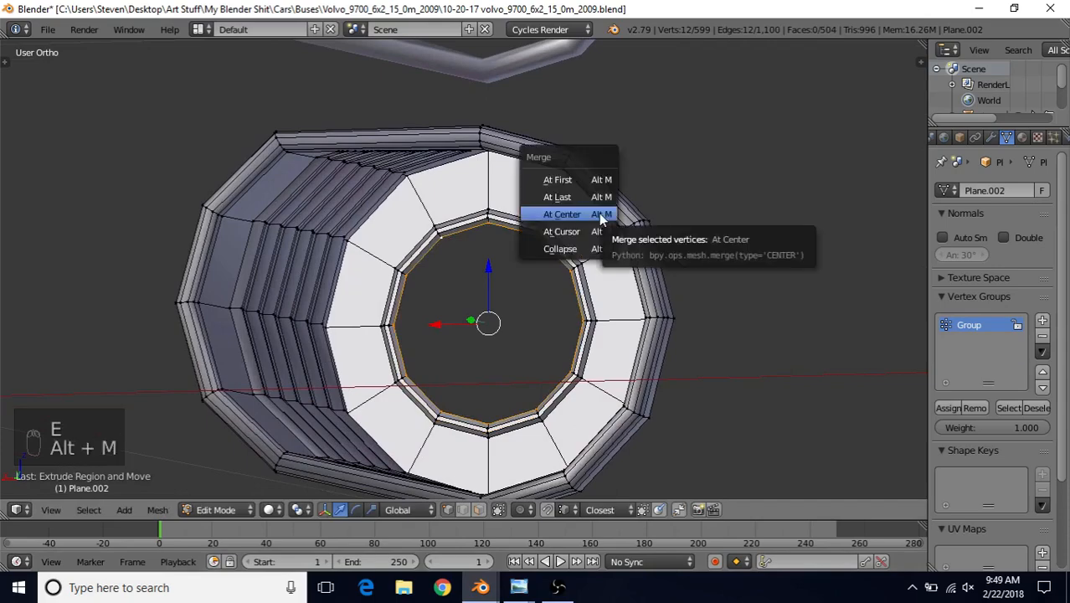
left_click(598, 213)
Step: Move the lens's center vertex about 0.003 along the Y axis to make the lens conical
middle_click_drag(515, 318, 431, 331)
key("g")
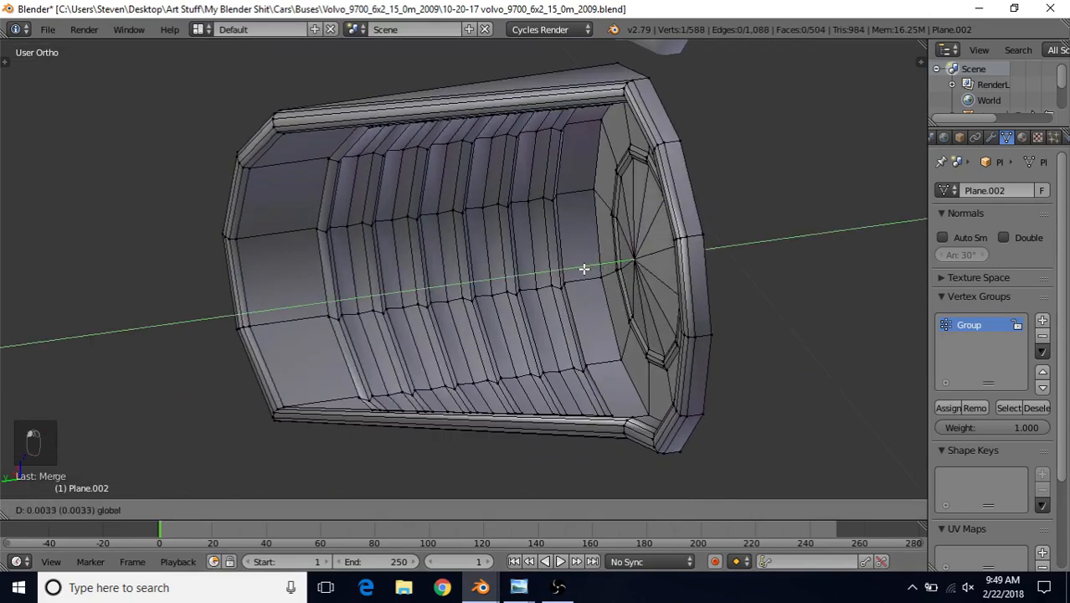
left_click(581, 268)
Step: Apply smooth shading to the lamp housing object in Object Mode and inspect the lens from several angles
scroll(588, 334, "down", 3)
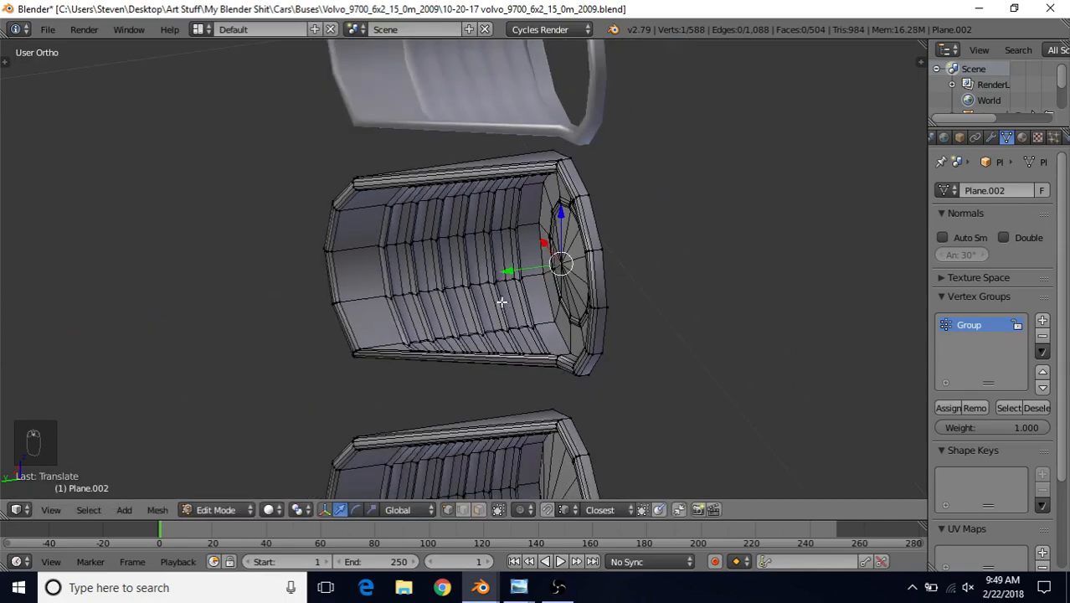
middle_click_drag(501, 300, 578, 238)
scroll(565, 291, "up", 2)
key("Tab")
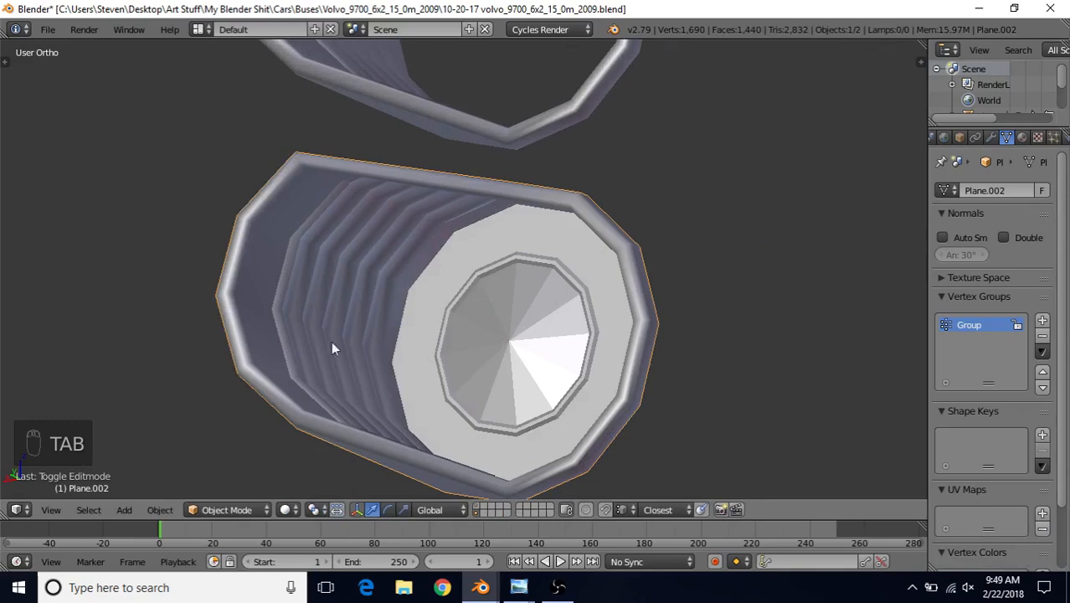
key("t")
key("t")
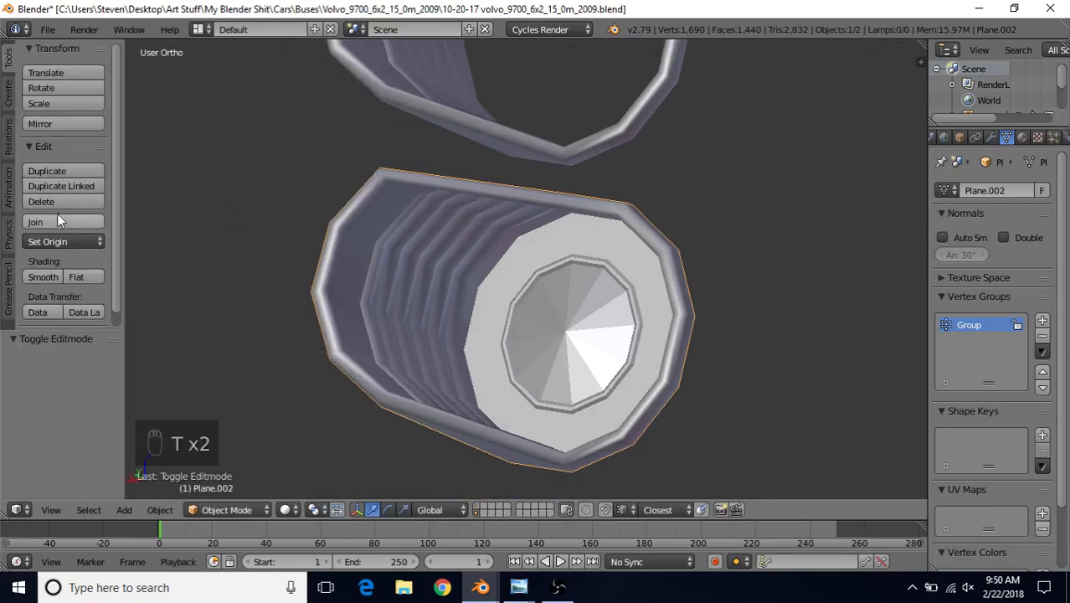
left_click(43, 276)
mouse_move(536, 347)
middle_mouse_down()
mouse_move(576, 339)
mouse_move(531, 255)
middle_mouse_up()
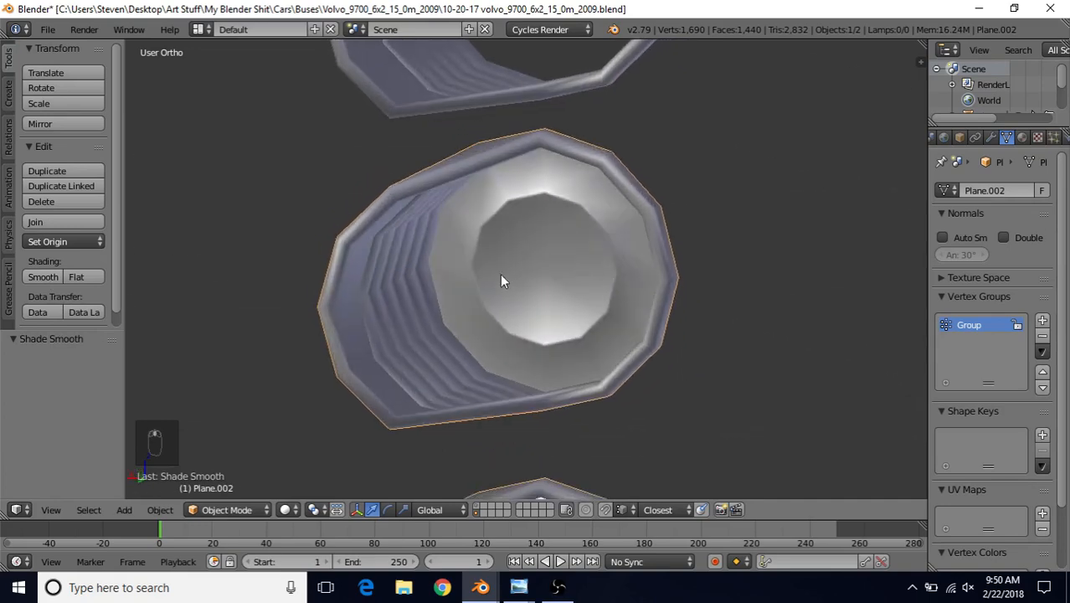
middle_click_drag(534, 316, 445, 316)
Step: Add a loop cut to the flat ring and slide it about 0.91 toward the band's outer edge, then check the shading
key("Tab")
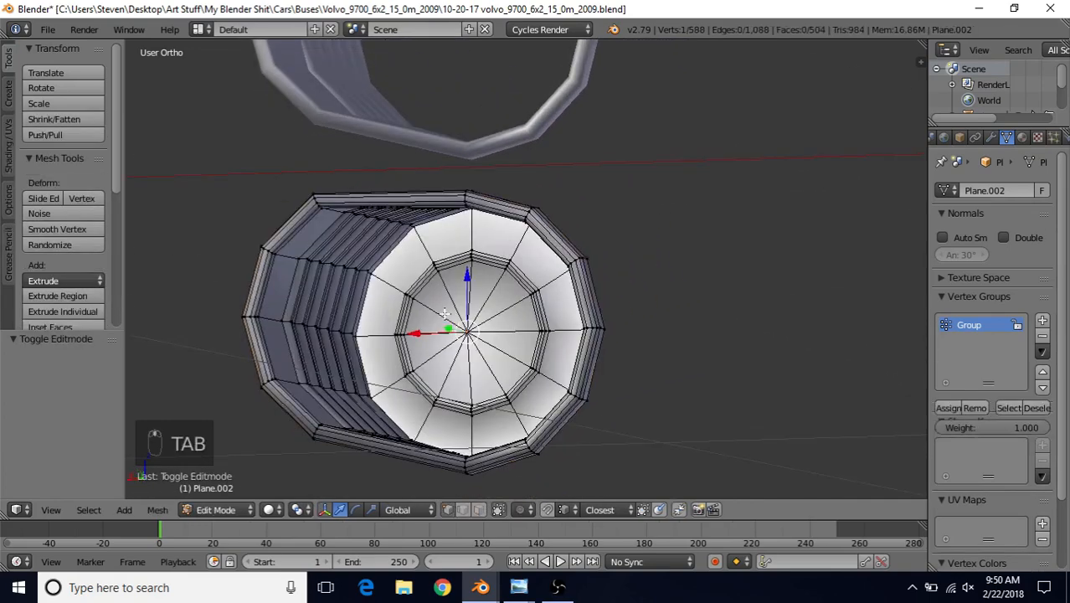
scroll(445, 317, "up", 4)
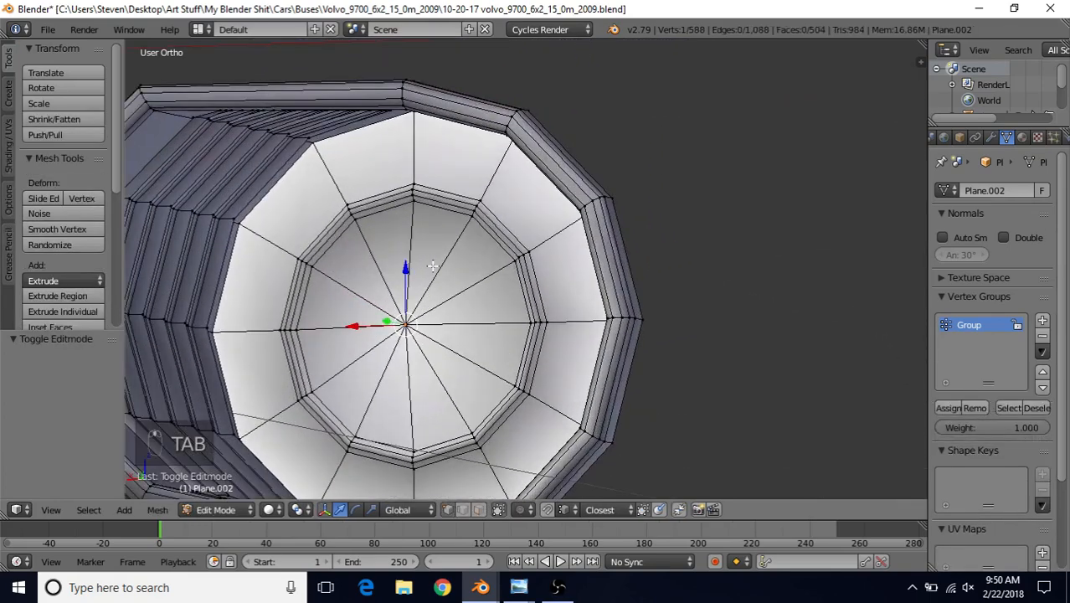
key("Tab")
key("Tab")
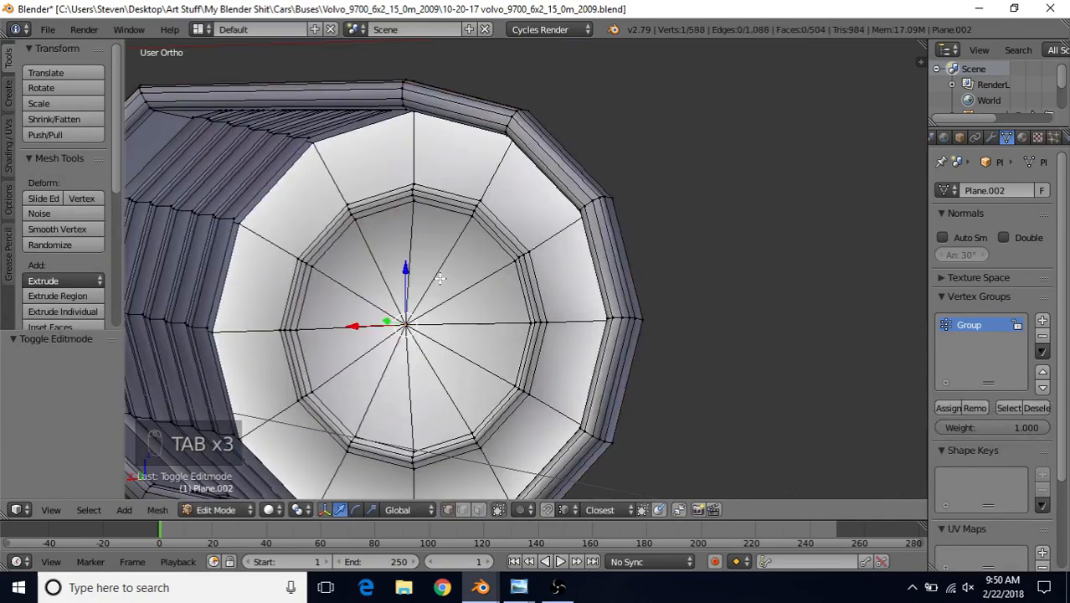
scroll(440, 277, "up", 2)
middle_click_drag(440, 274, 494, 339)
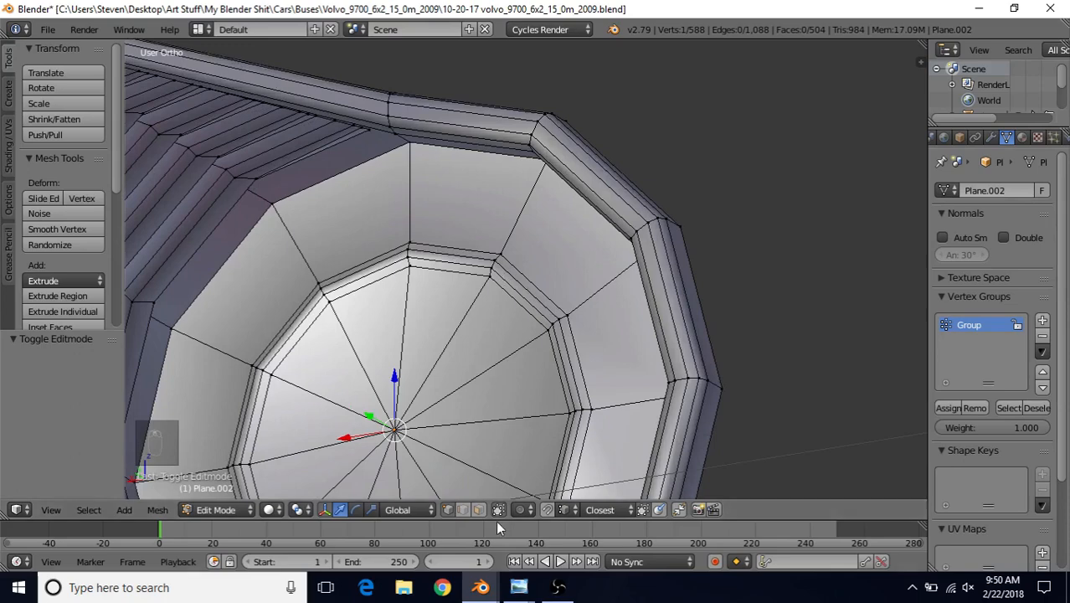
key("ctrl+r")
left_click(529, 240)
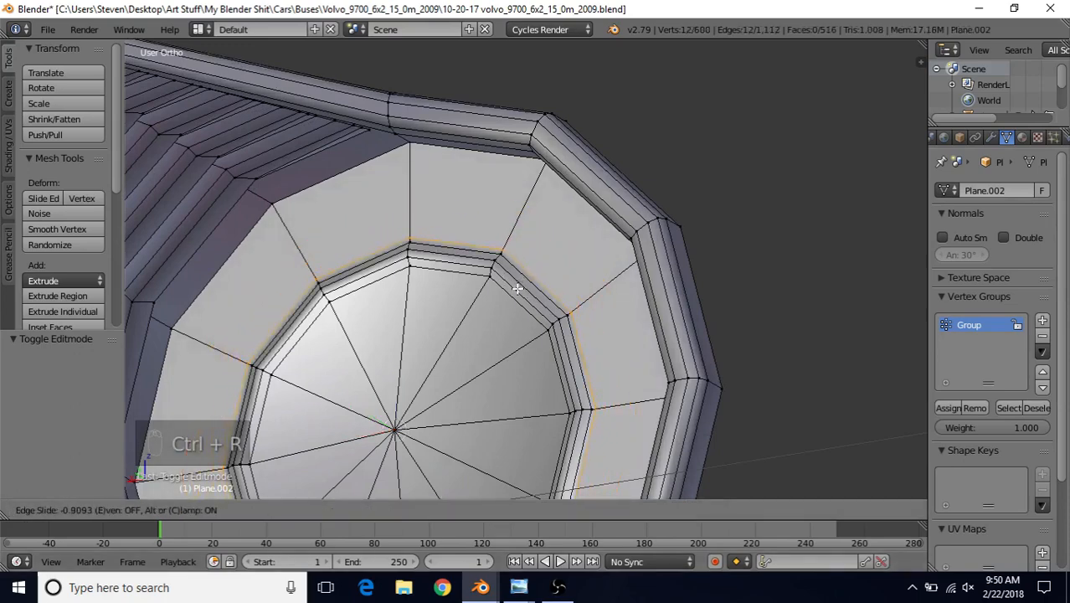
left_click(517, 288)
key("Tab")
middle_click_drag(507, 378, 428, 352)
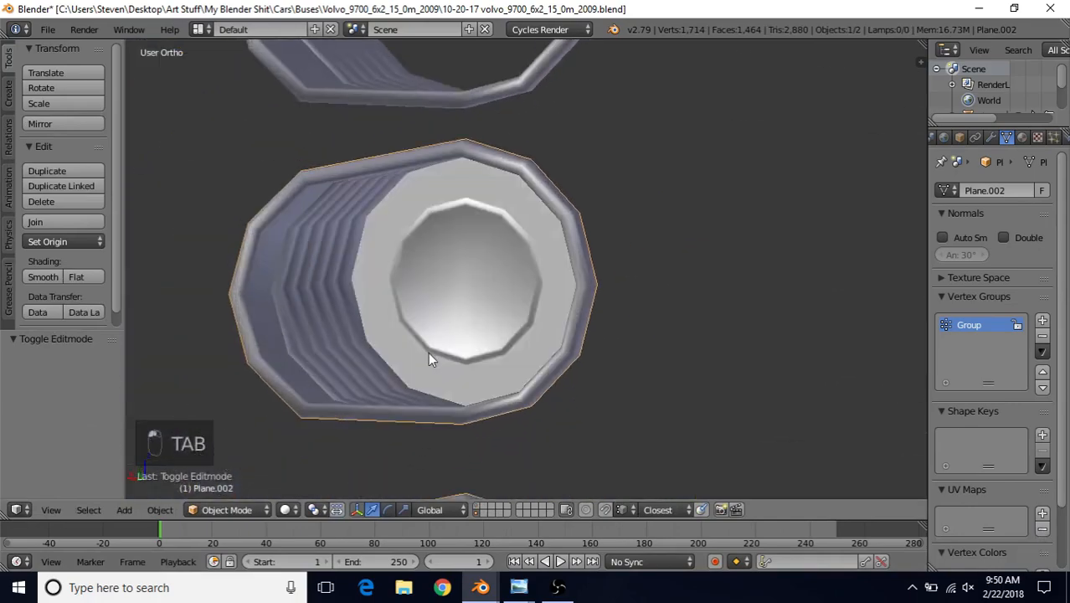
scroll(428, 352, "up", 3)
Step: Add a loop cut to the conical lens and slide it close to the band's inner edge to sharpen it
key("Tab")
scroll(439, 297, "up", 5)
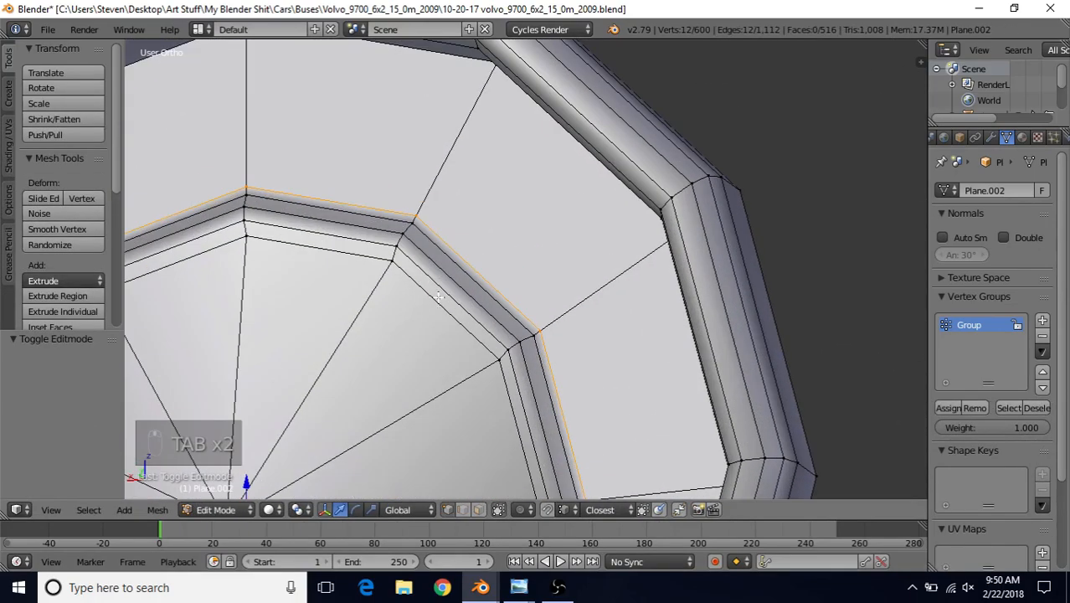
key("ctrl+r")
right_click(419, 345)
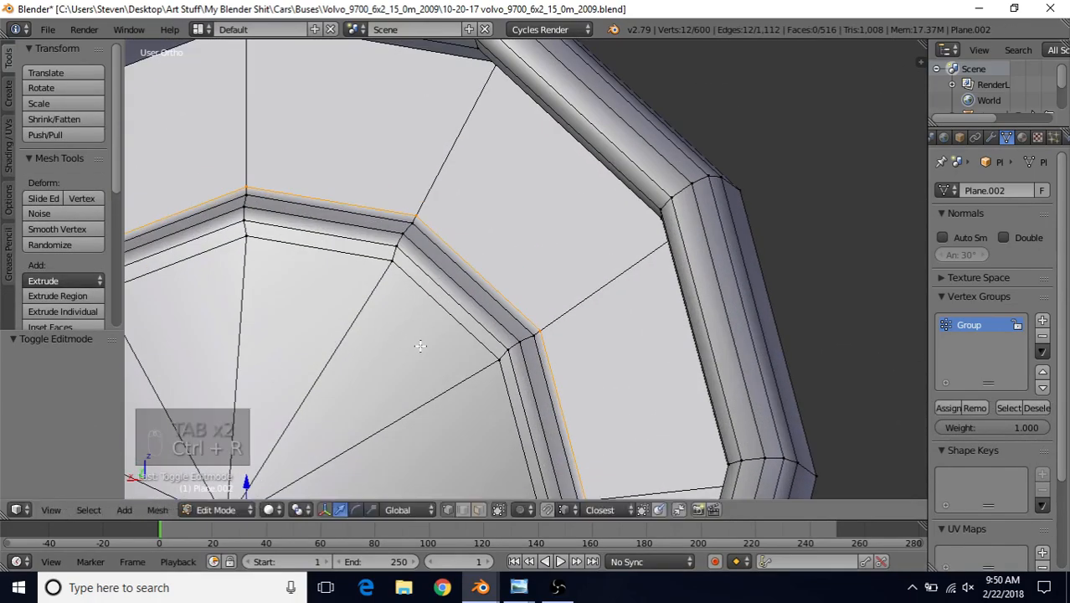
key("ctrl+r")
left_click(399, 256)
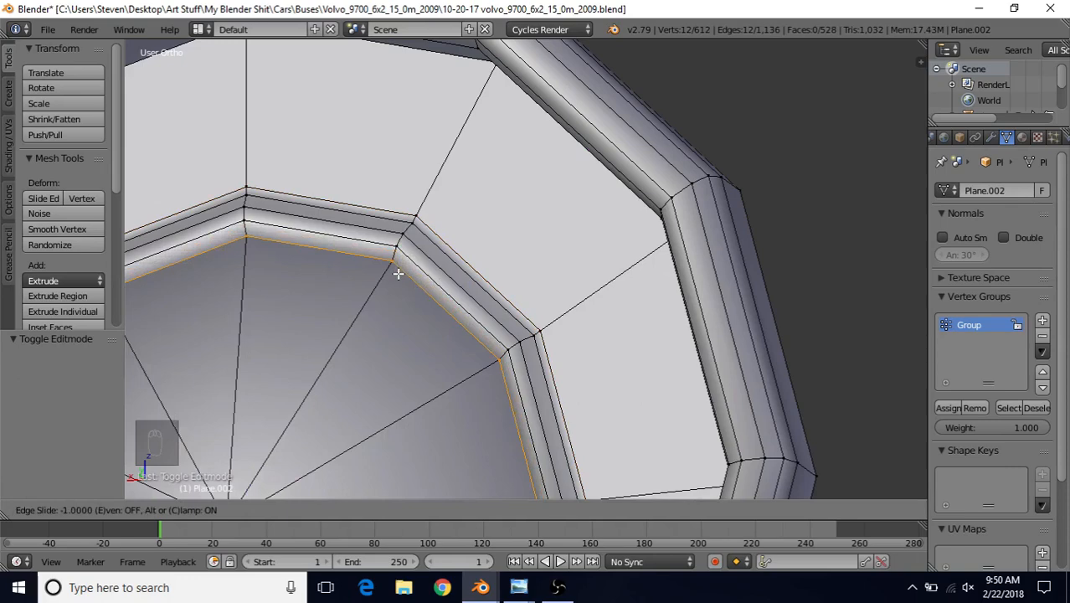
left_click(379, 304)
scroll(370, 317, "down", 1)
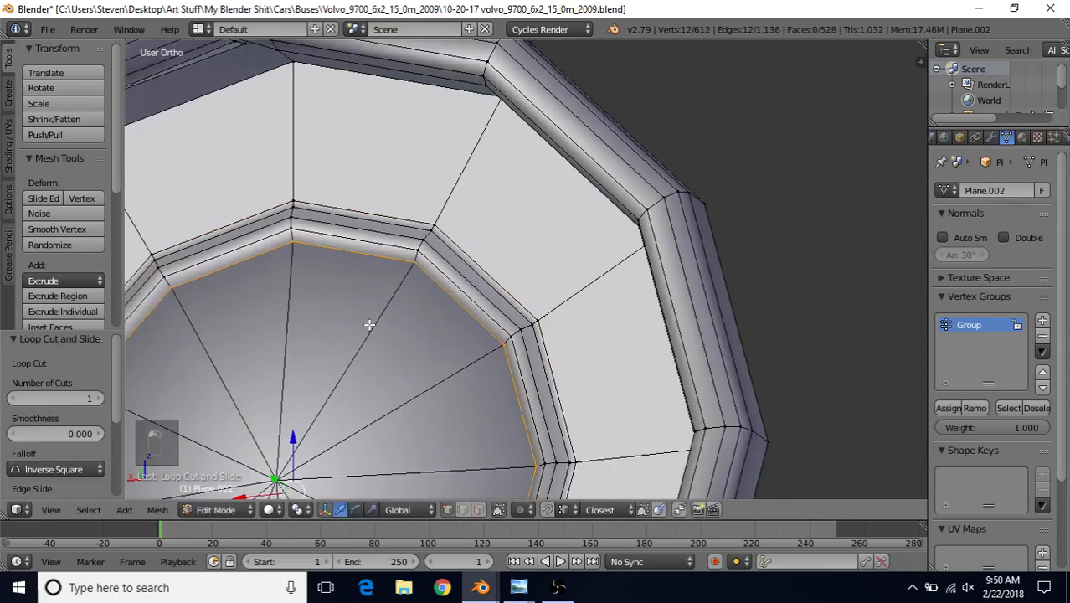
Step: With the adjoining band faces temporarily hidden, scale the lens's outer edge loop to about 0.968, then check the shading in Object Mode
key("h")
right_click(366, 257, "alt")
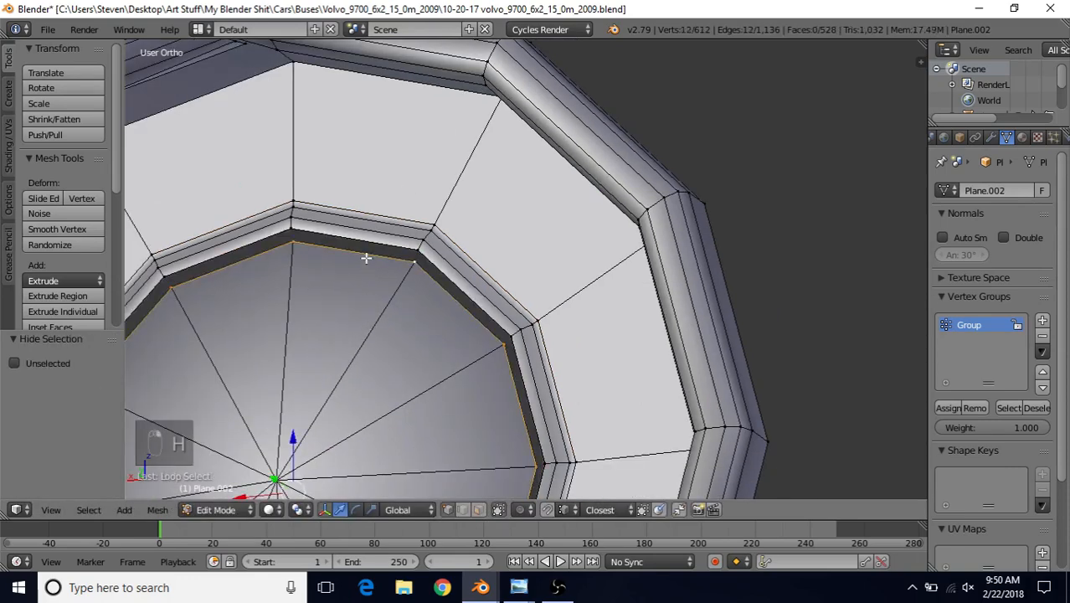
key("s")
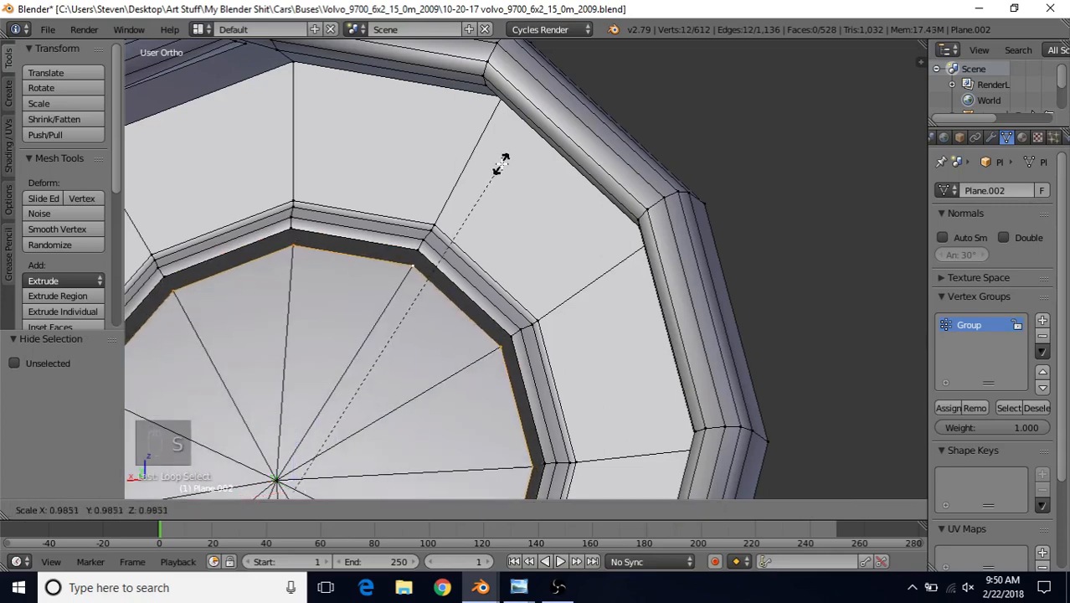
left_click(498, 170)
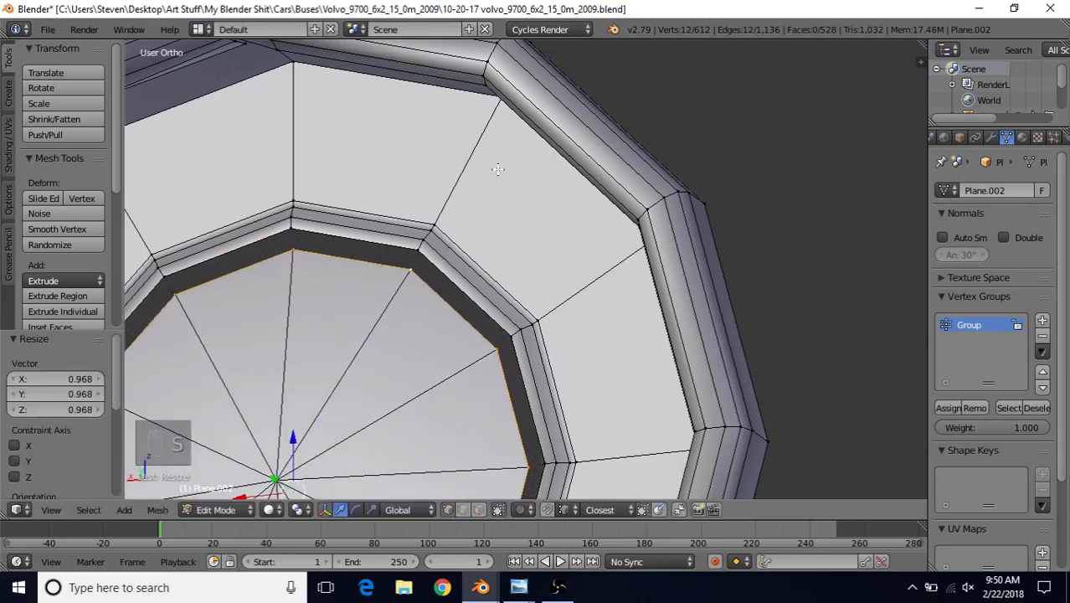
key("alt+h")
key("a")
key("Tab")
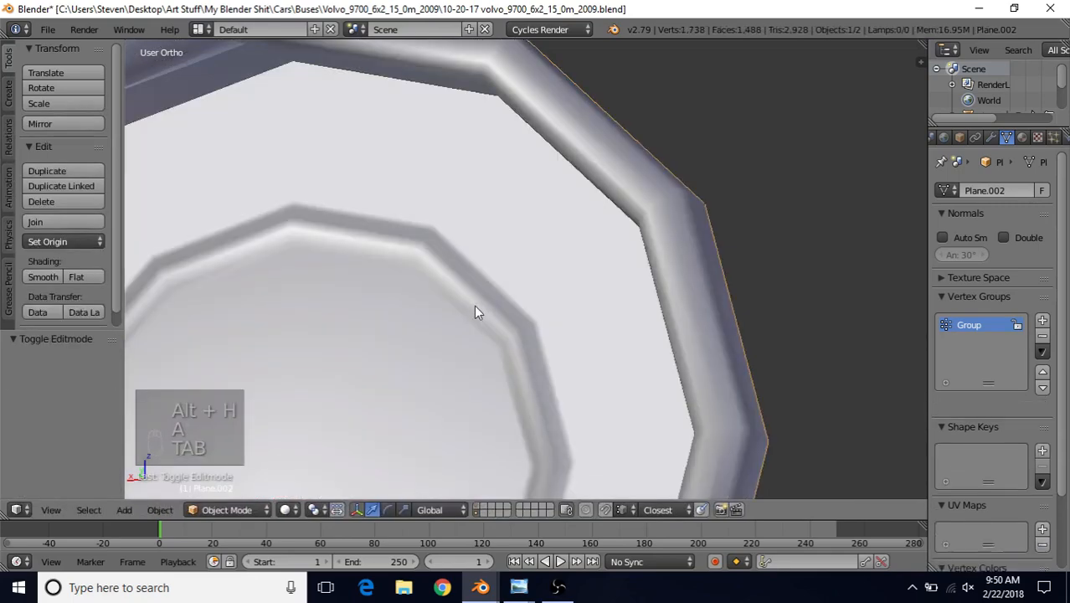
scroll(470, 315, "down", 4)
mouse_move(466, 332)
middle_mouse_down()
mouse_move(482, 353)
mouse_move(483, 342)
middle_mouse_up()
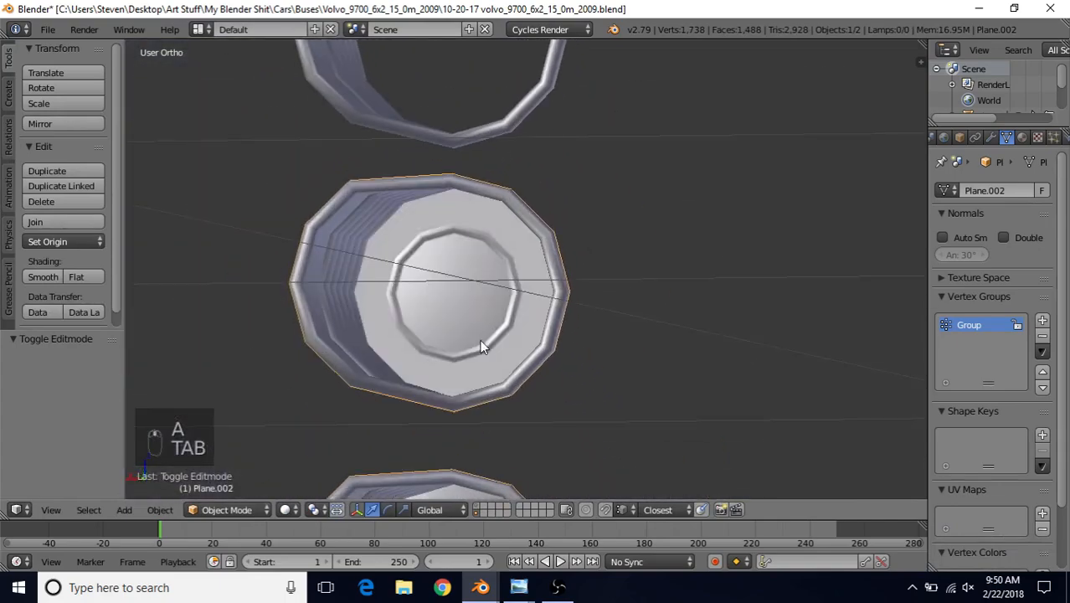
scroll(480, 342, "up", 4)
scroll(472, 314, "up", 3)
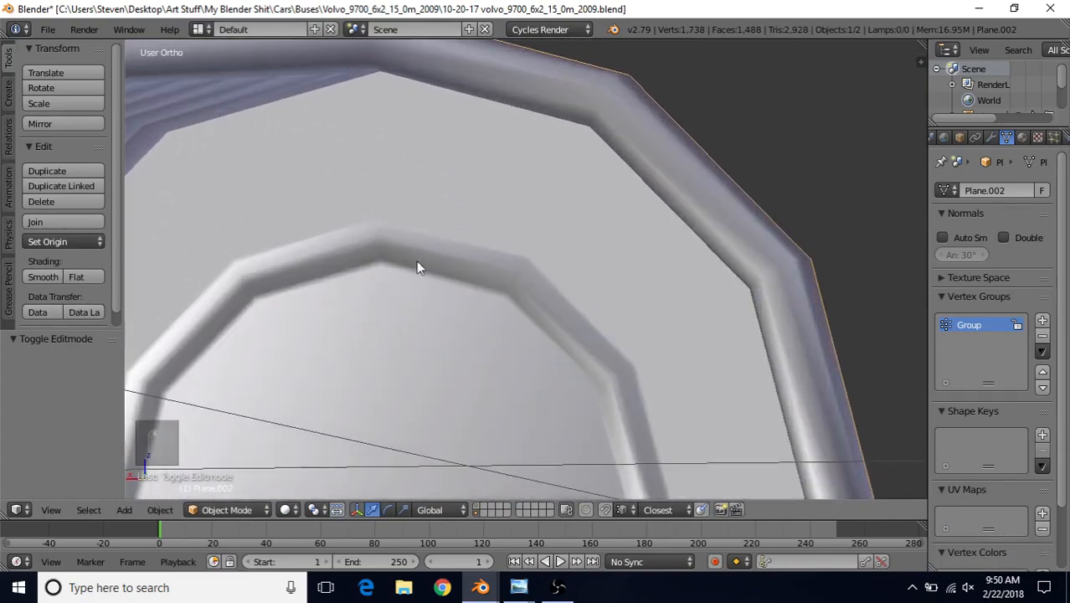
Step: Compare the lens band's edge loops with those of the finished lamp in the "practice15 V1" file and return to the working file
key("Tab")
scroll(333, 264, "down", 5)
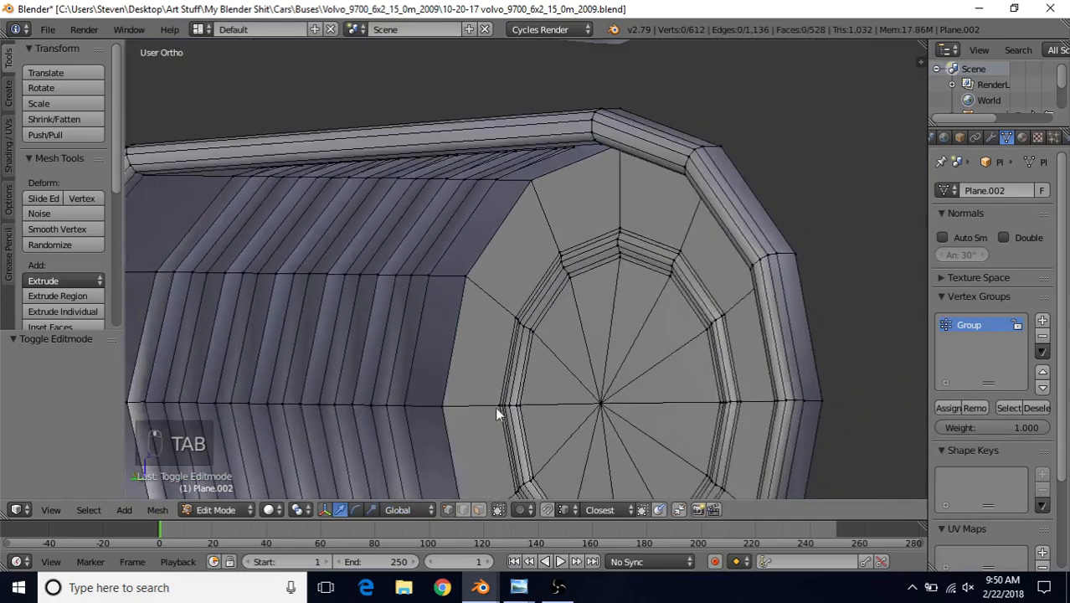
key("Tab")
mouse_move(481, 587)
left_click(434, 541)
middle_click_drag(544, 332, 569, 249)
scroll(569, 249, "up", 8)
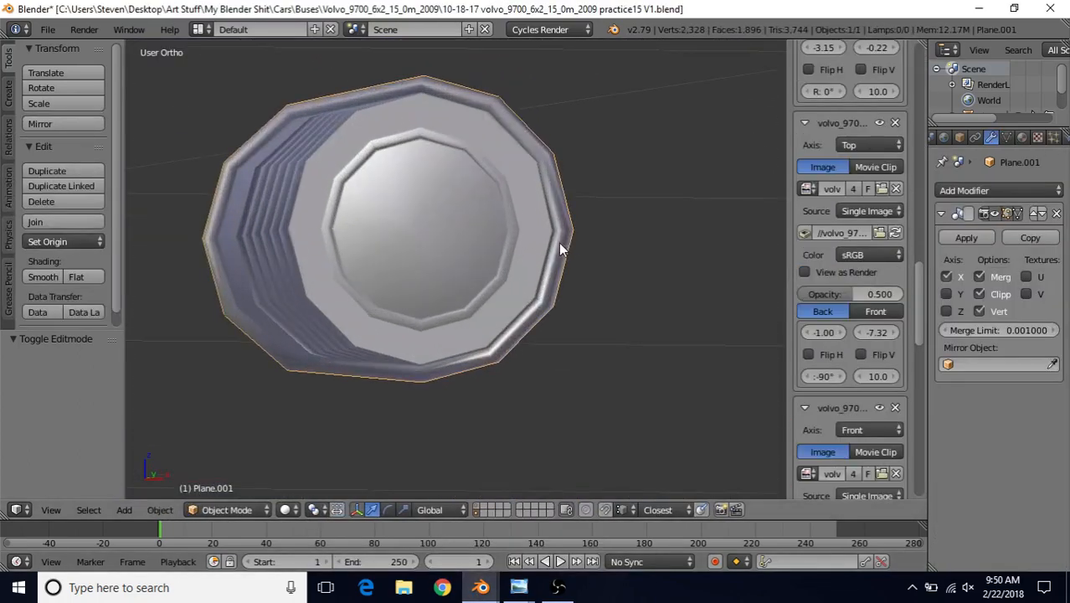
key("Tab")
scroll(506, 287, "down", 2)
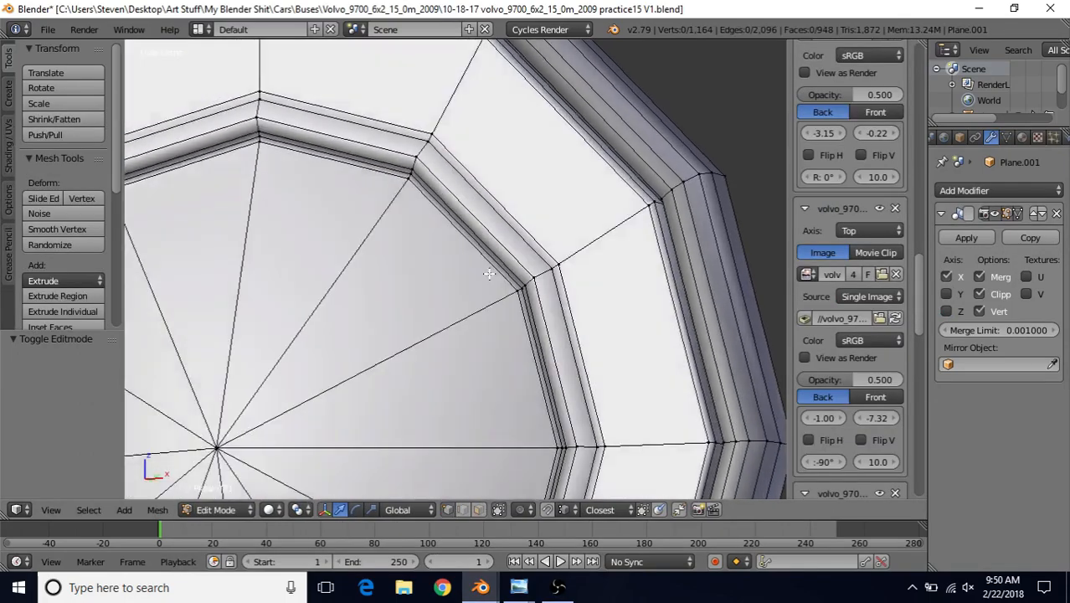
middle_click_drag(506, 287, 406, 206)
left_click(481, 587)
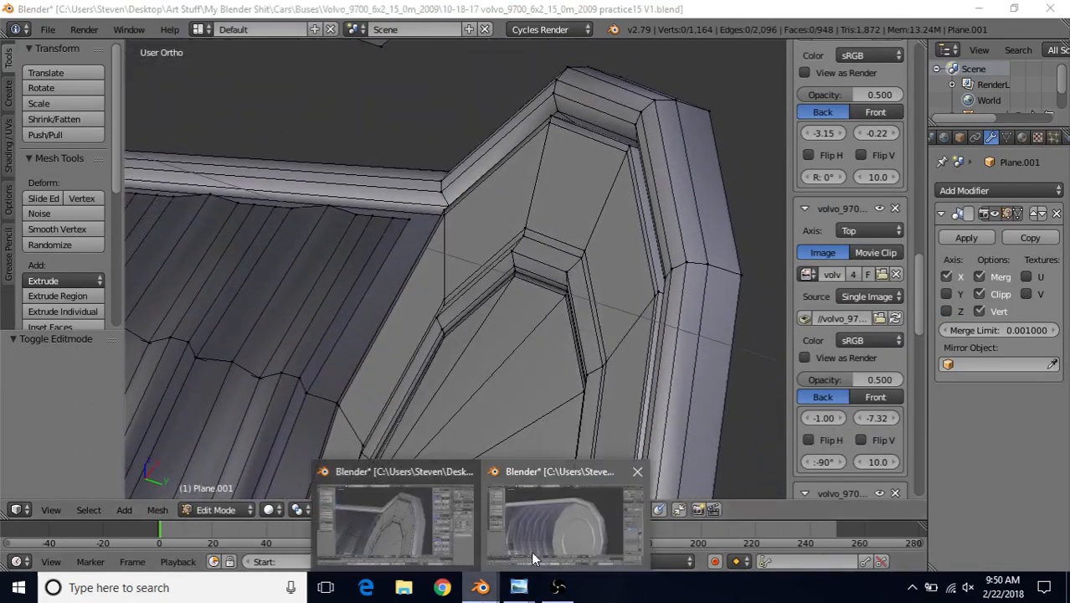
left_click(531, 552)
Step: Dissolve the two inner edge loops of the raised band around the lens in Edit Mode
key("Tab")
scroll(639, 310, "up", 3)
scroll(639, 309, "up", 5)
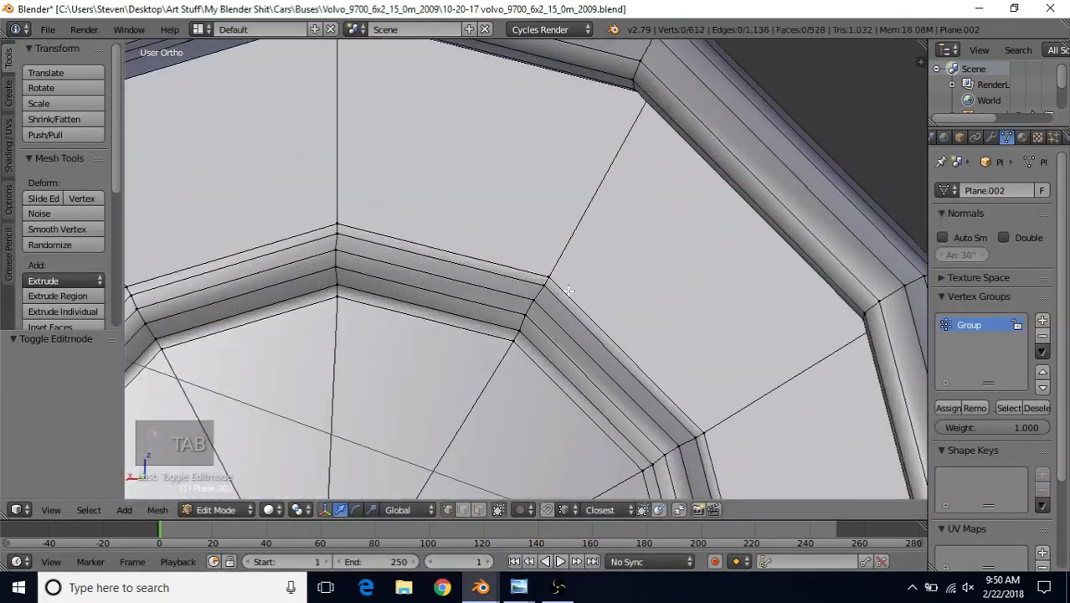
right_click(401, 265, "alt")
scroll(404, 282, "down", 4)
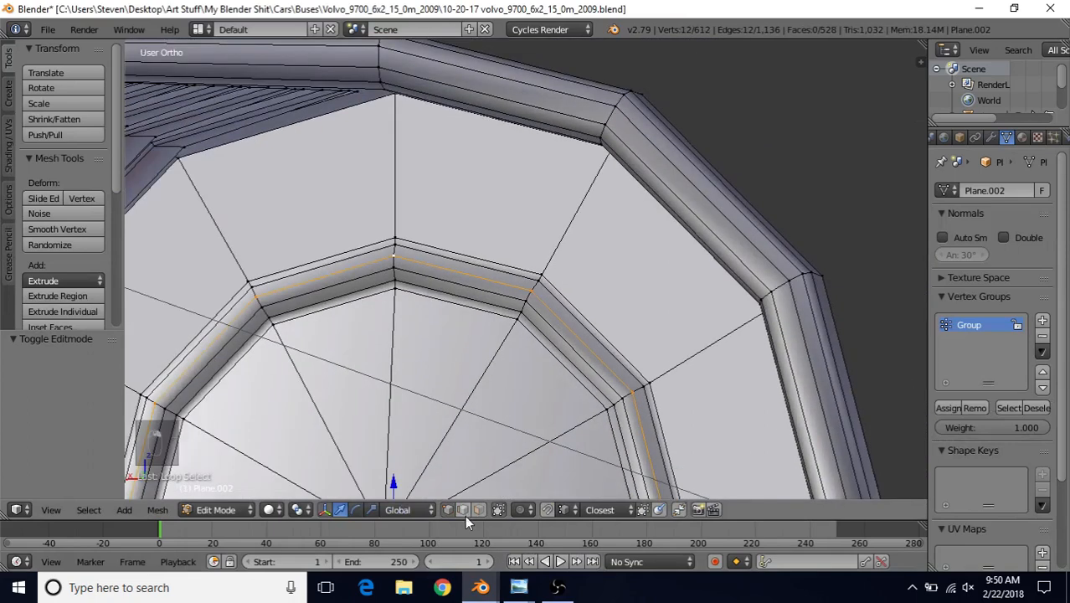
scroll(542, 377, "up", 2)
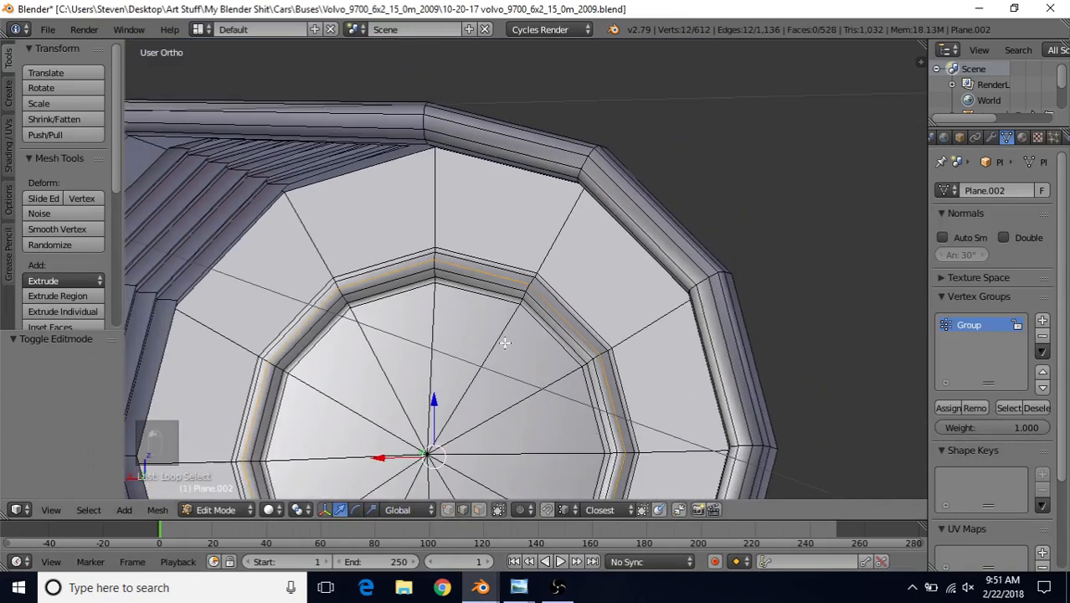
scroll(504, 341, "up", 3)
right_click(442, 286, "alt+shift")
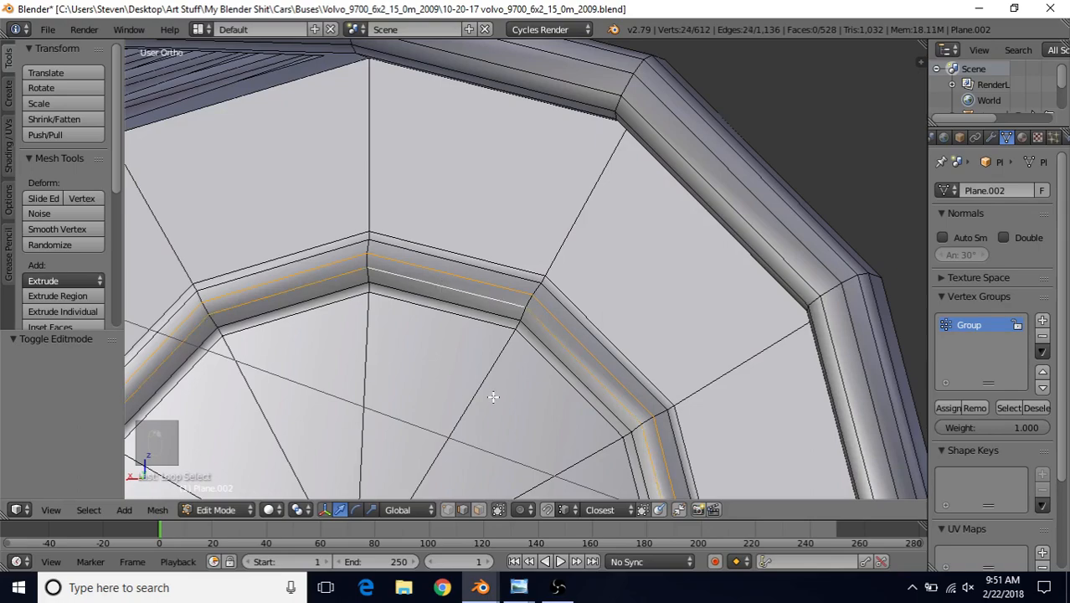
scroll(493, 397, "down", 3)
key("Delete")
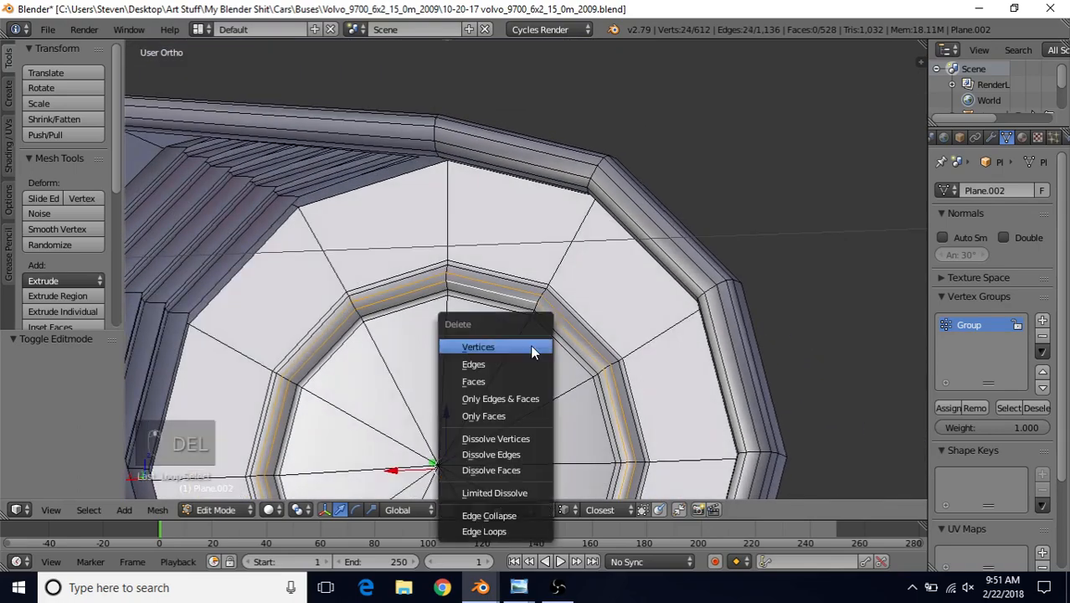
left_click(516, 450)
scroll(512, 403, "down", 1)
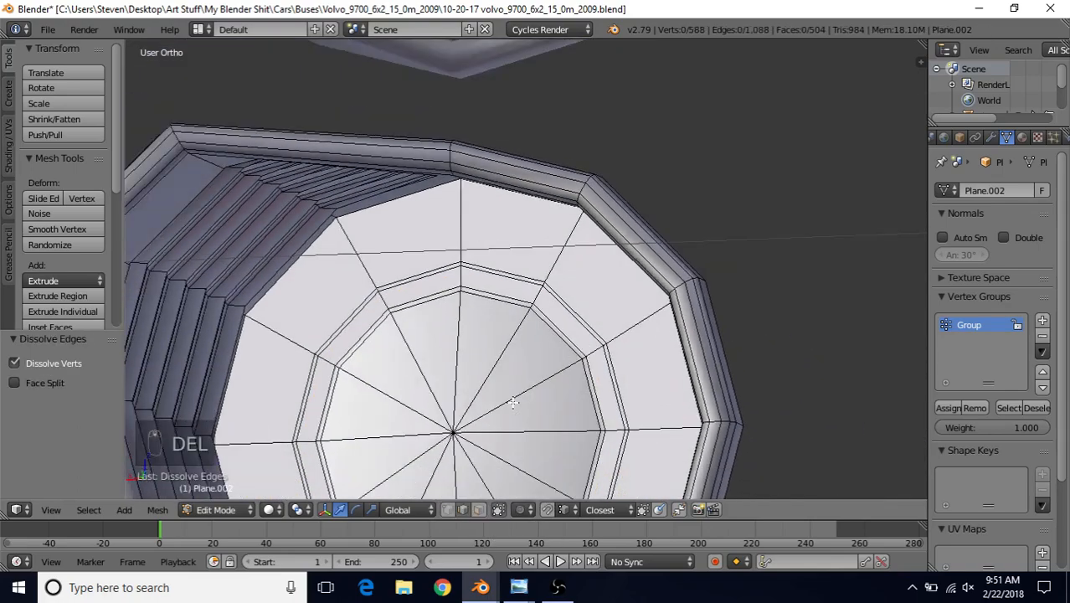
Step: Try adding a loop cut midway across the flattened band and moving it about 0.0008 along the Y axis
scroll(512, 403, "up", 3)
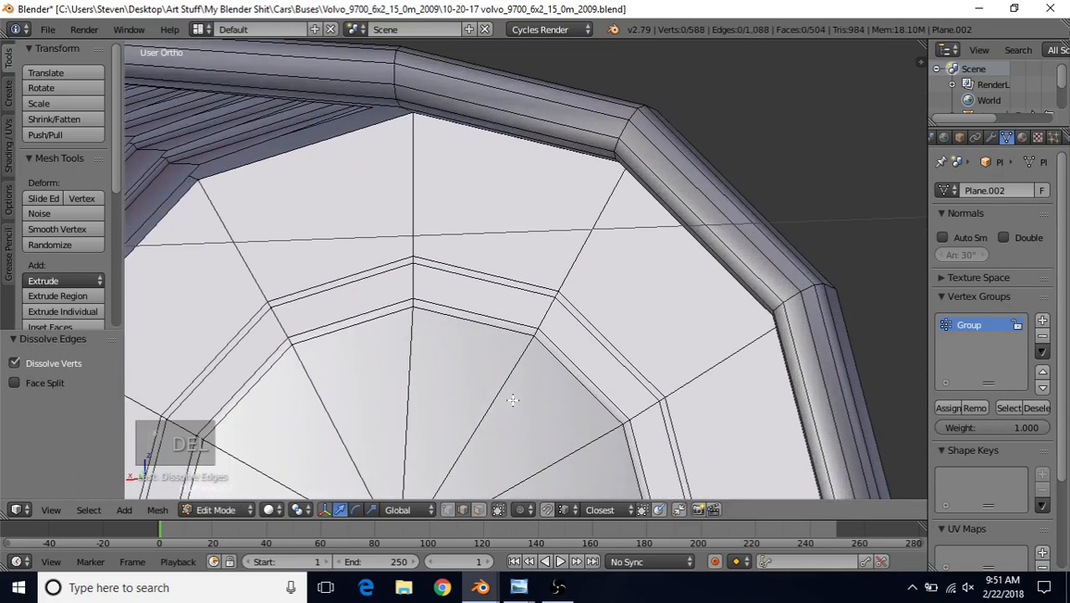
key("ctrl+r")
left_click(548, 322)
left_click(549, 325)
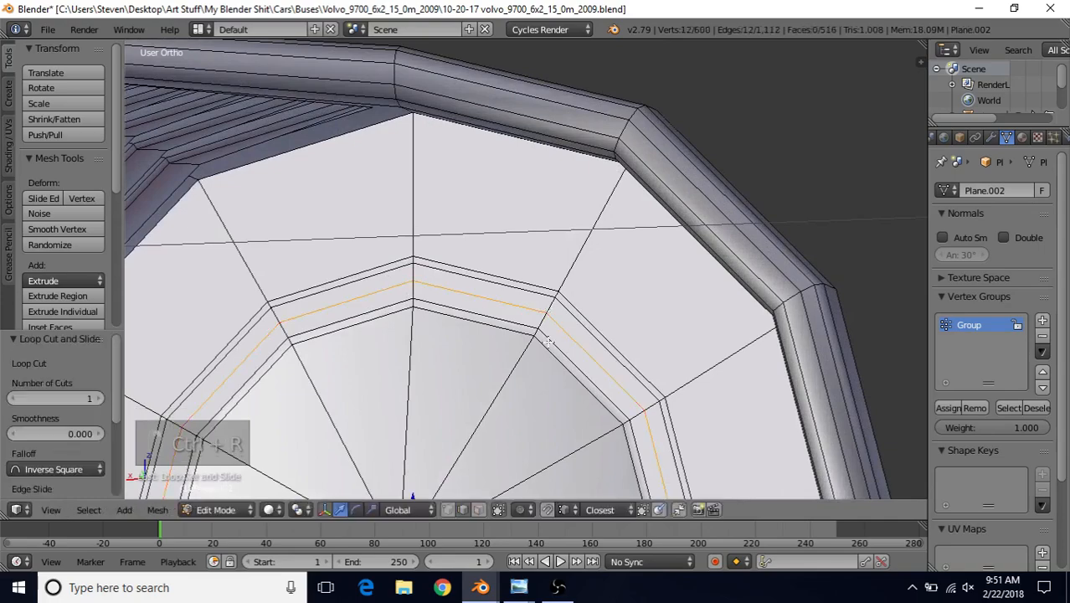
scroll(520, 355, "down", 2)
mouse_move(519, 355)
middle_mouse_down()
mouse_move(503, 381)
mouse_move(526, 372)
middle_mouse_up()
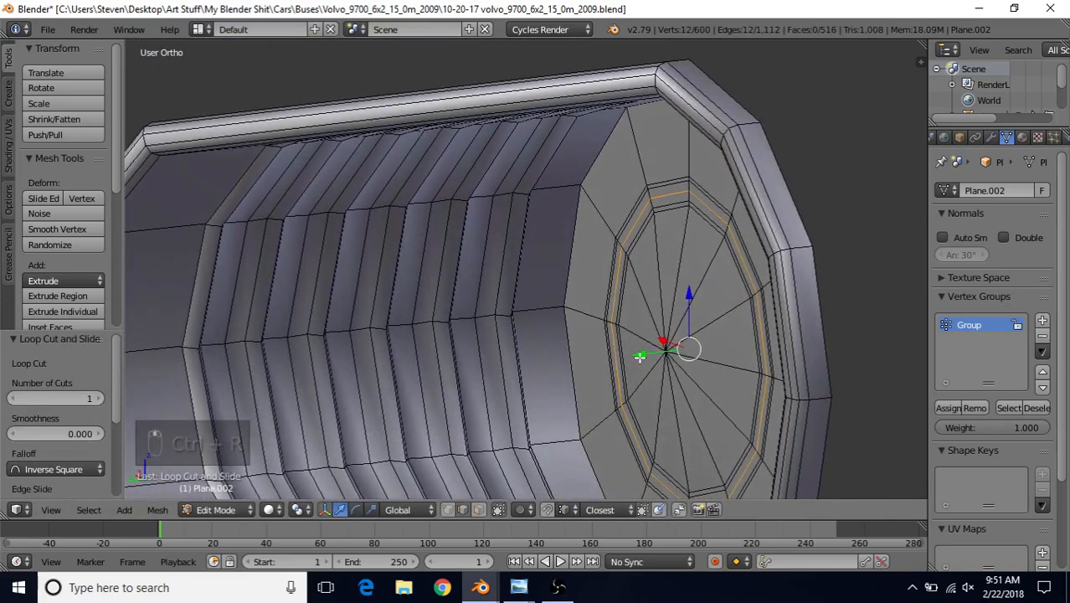
key("g")
key("y")
left_click(633, 360)
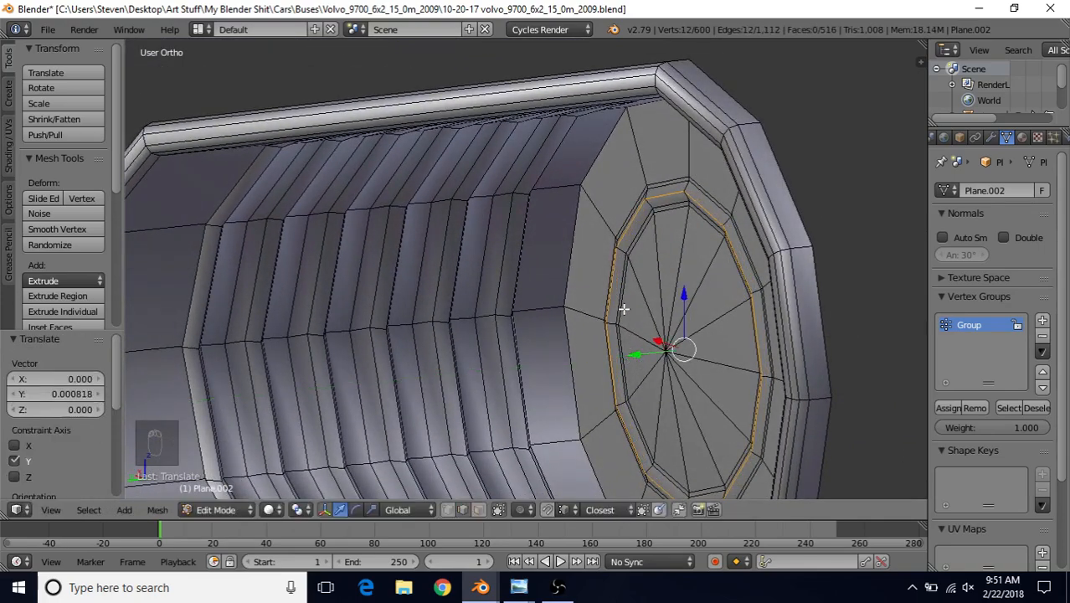
Step: Inspect the band's smooth shading in Object Mode from the front and at different distances
key("Tab")
scroll(591, 353, "down", 4)
mouse_move(588, 331)
middle_mouse_down()
mouse_move(675, 296)
mouse_move(691, 311)
mouse_move(644, 361)
mouse_move(583, 349)
mouse_move(577, 333)
mouse_move(600, 341)
middle_mouse_up()
scroll(598, 381, "down", 3)
scroll(597, 341, "up", 8)
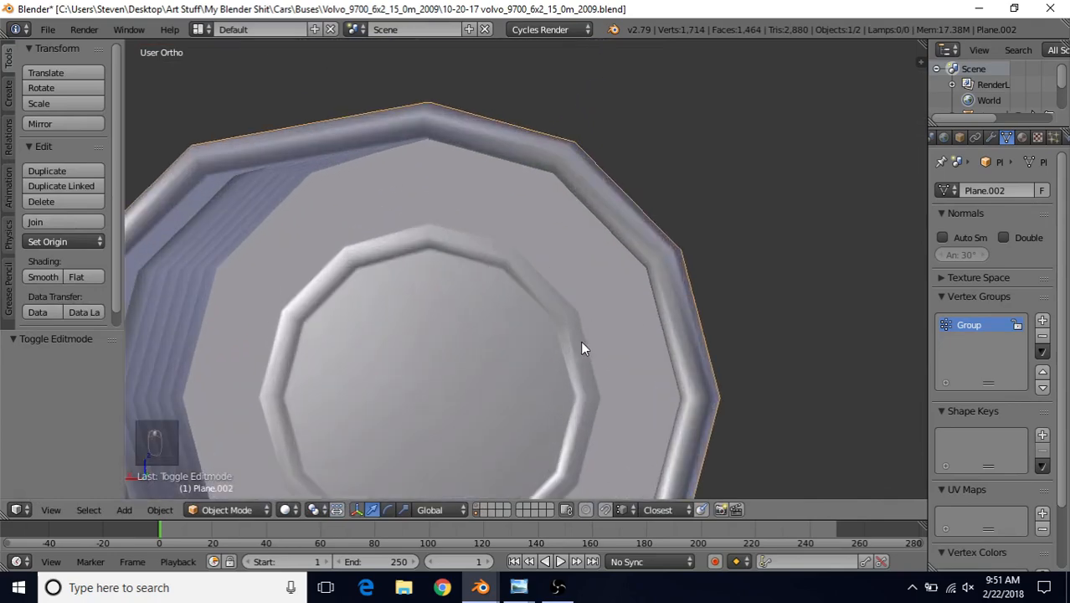
scroll(557, 369, "down", 3)
scroll(541, 381, "down", 5)
scroll(539, 383, "up", 6)
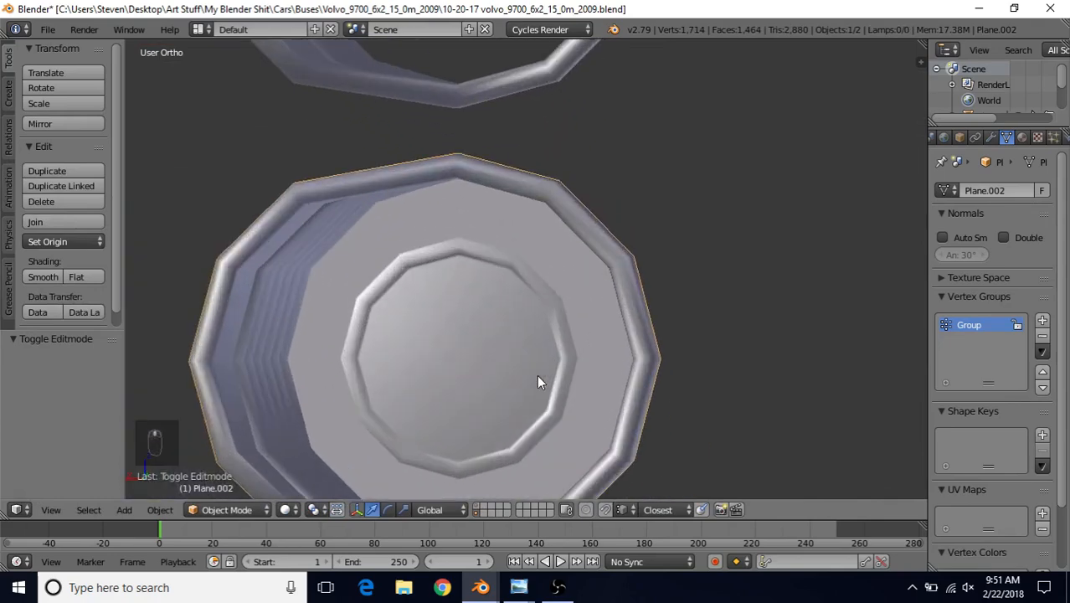
scroll(534, 373, "down", 3)
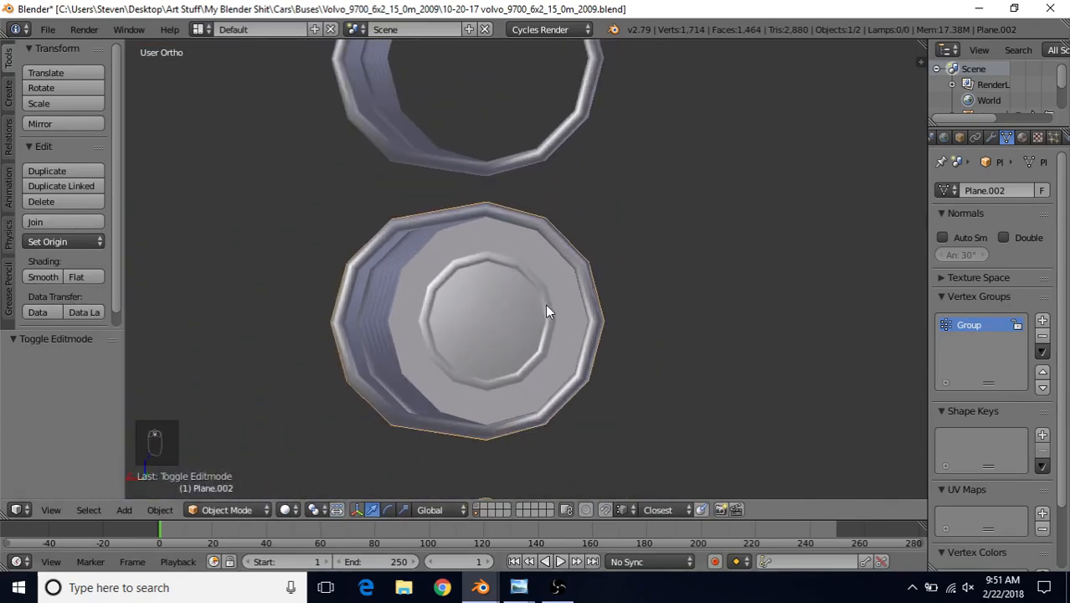
Step: Undo the band's last Y-axis move and its middle loop cut in Edit Mode
key("Tab")
scroll(546, 316, "up", 5)
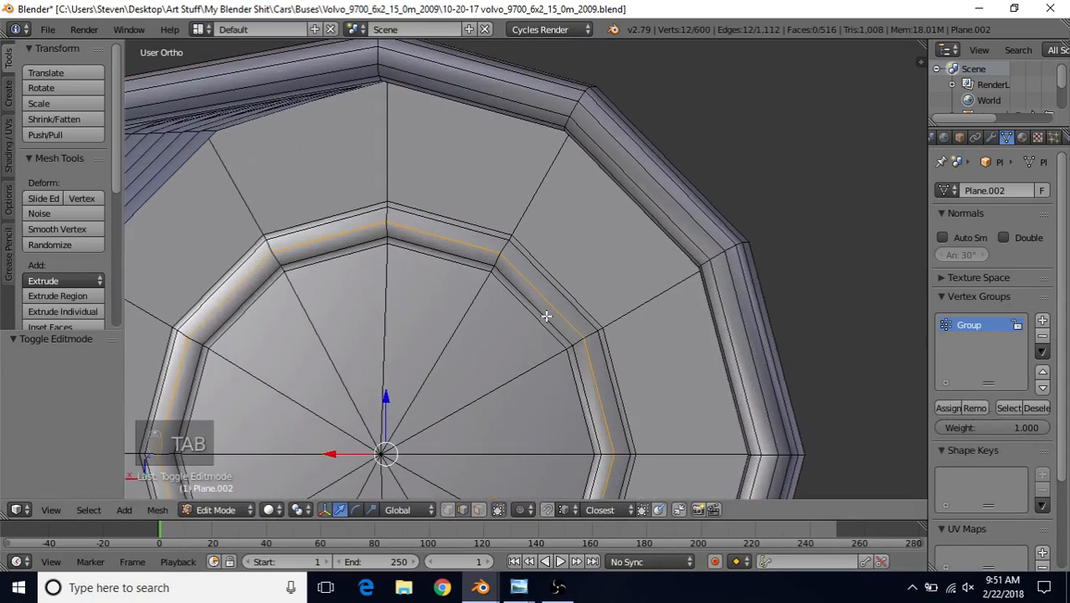
key("ctrl+z")
key("ctrl+z")
key("ctrl+z")
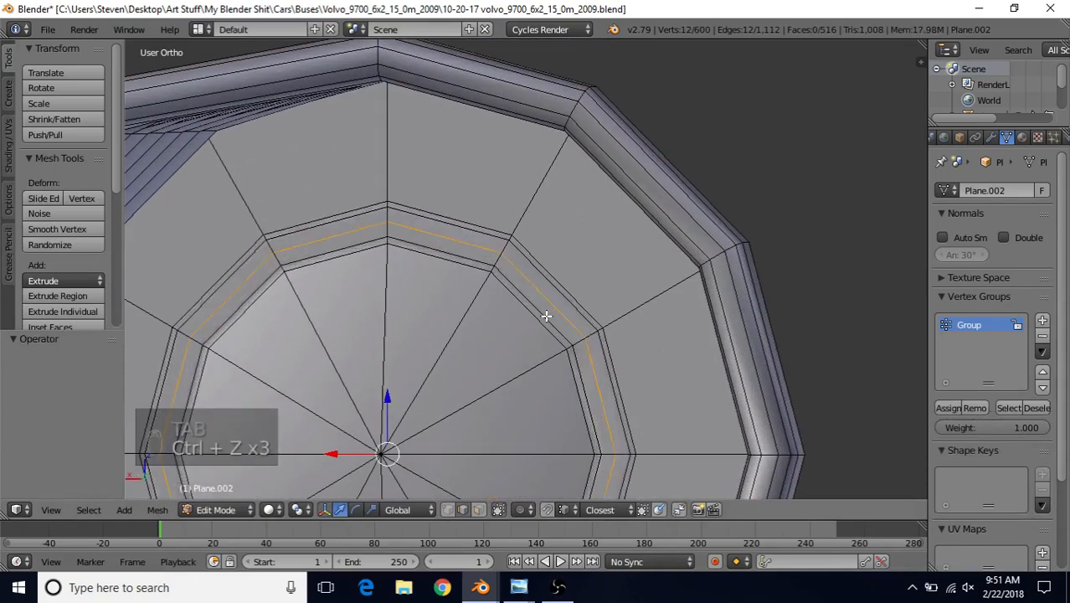
key("ctrl+z")
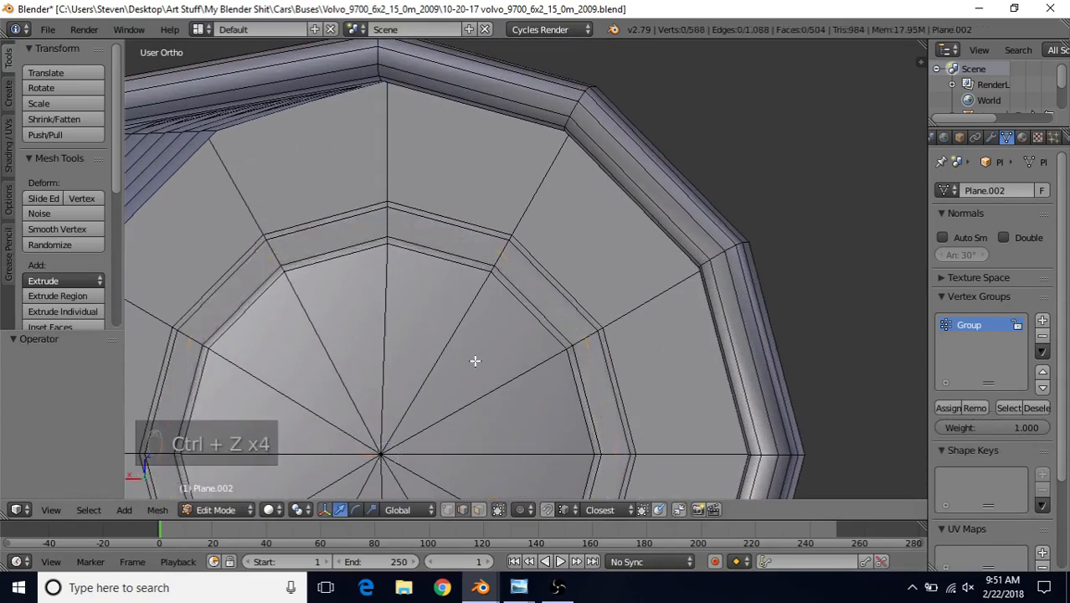
Step: Add a loop cut to the band, slide it toward the outer edge, and dissolve the band's outermost edge loop
key("ctrl+r")
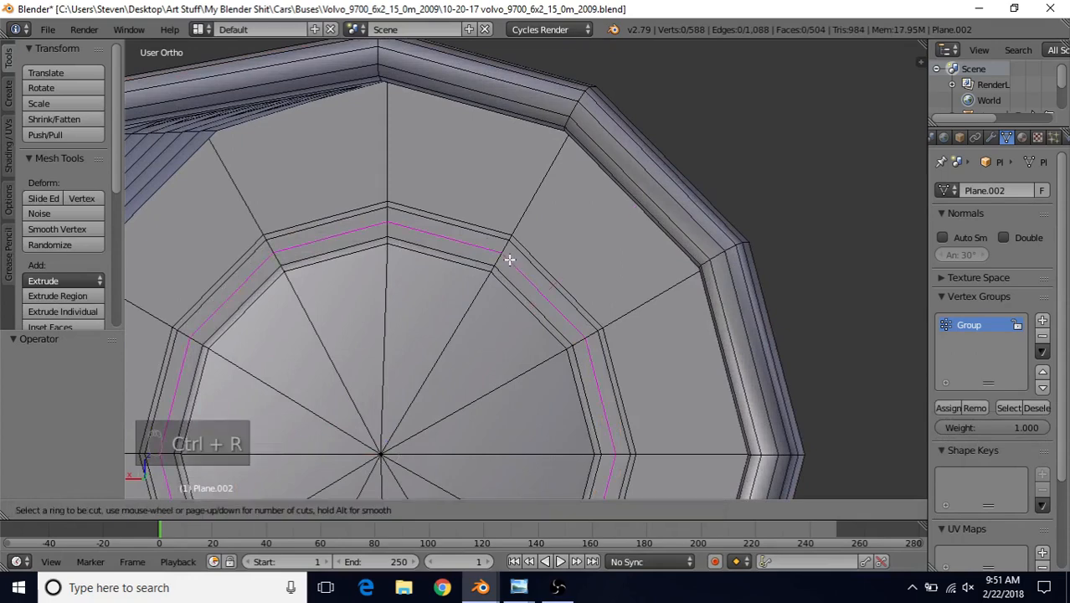
left_click(509, 258)
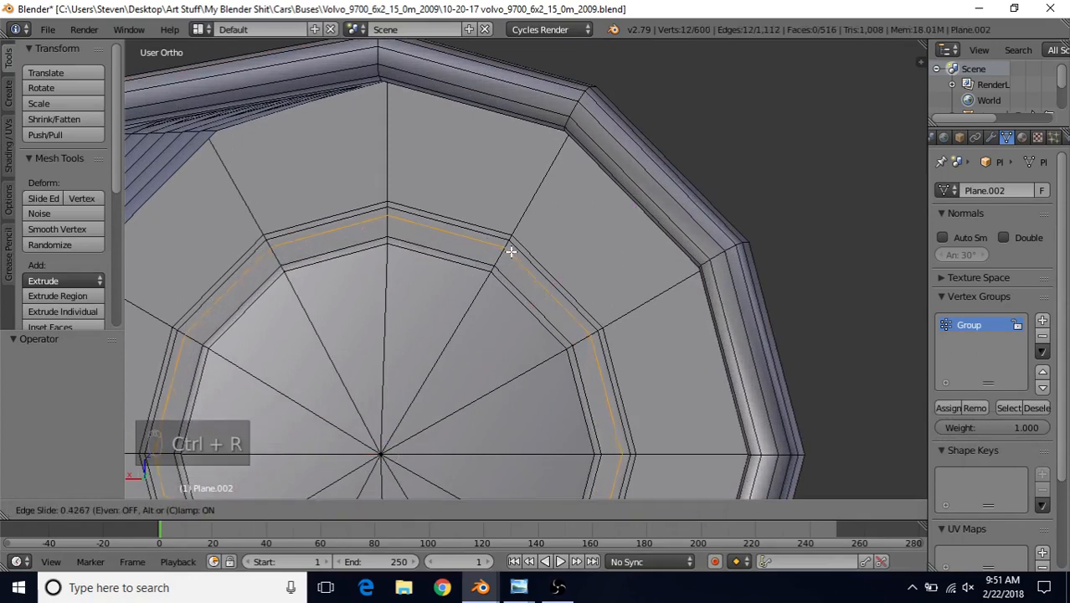
left_click(510, 239)
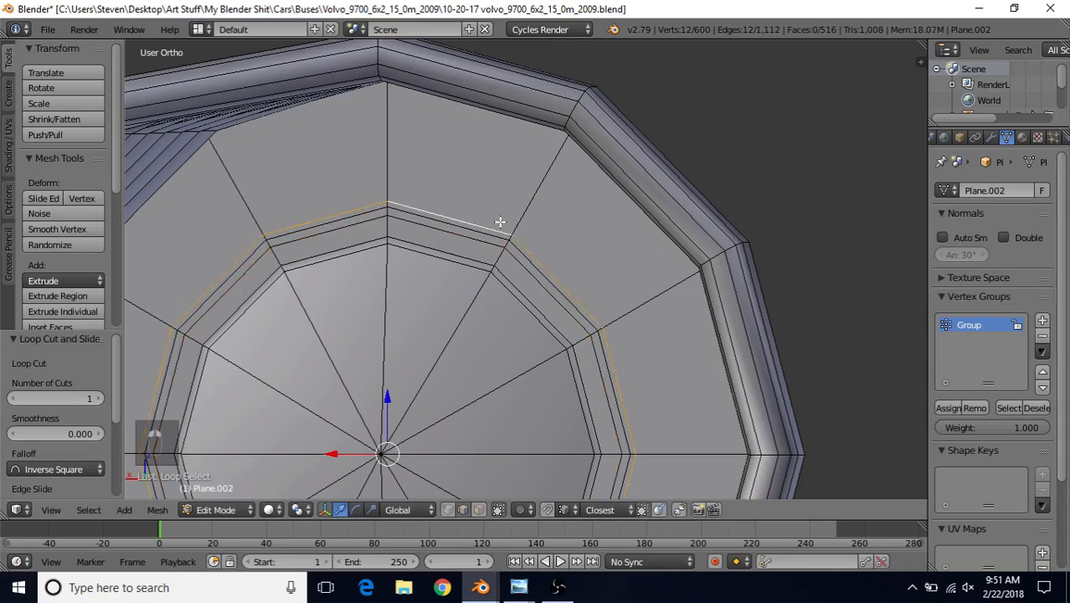
key("Delete")
left_click(499, 221)
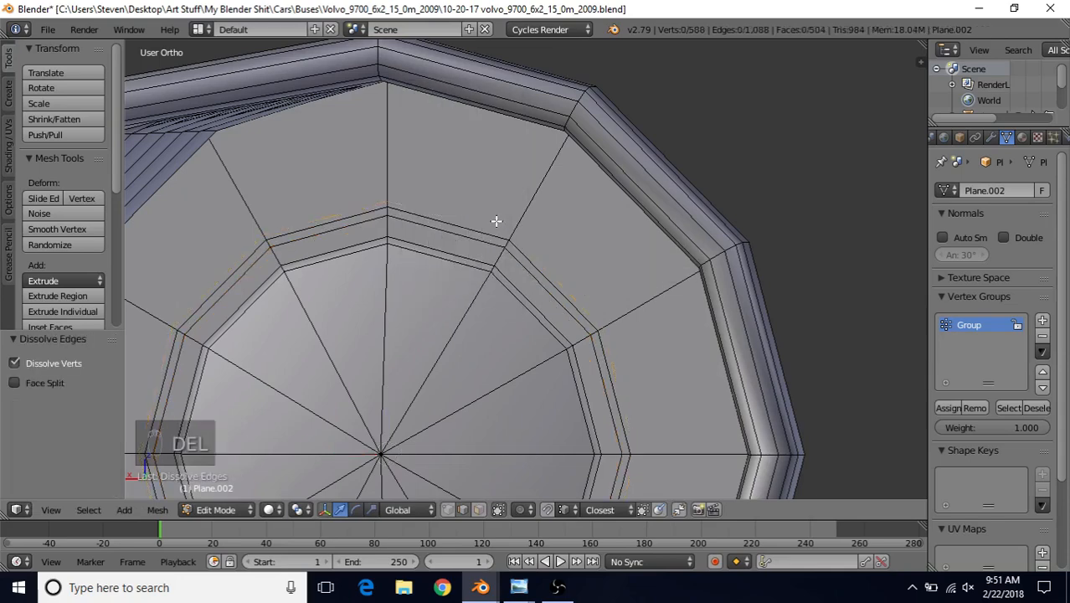
Step: Add a loop cut midway across the narrowed band and move it slightly along the Y axis to raise the ring
key("ctrl+r")
left_click(491, 253)
left_click(489, 252)
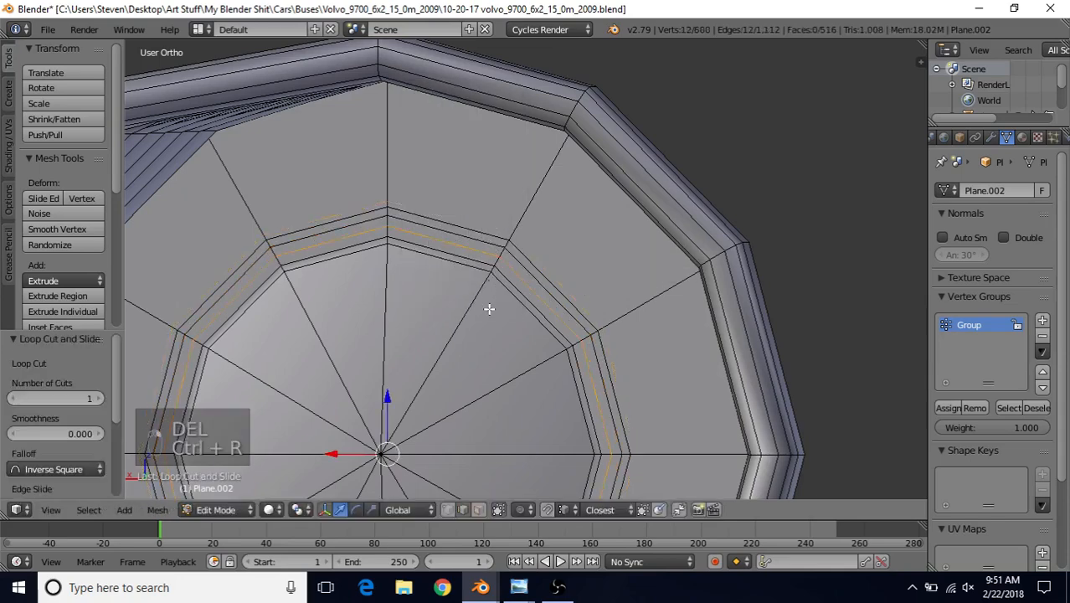
scroll(489, 309, "down", 4)
middle_click_drag(530, 371, 574, 351)
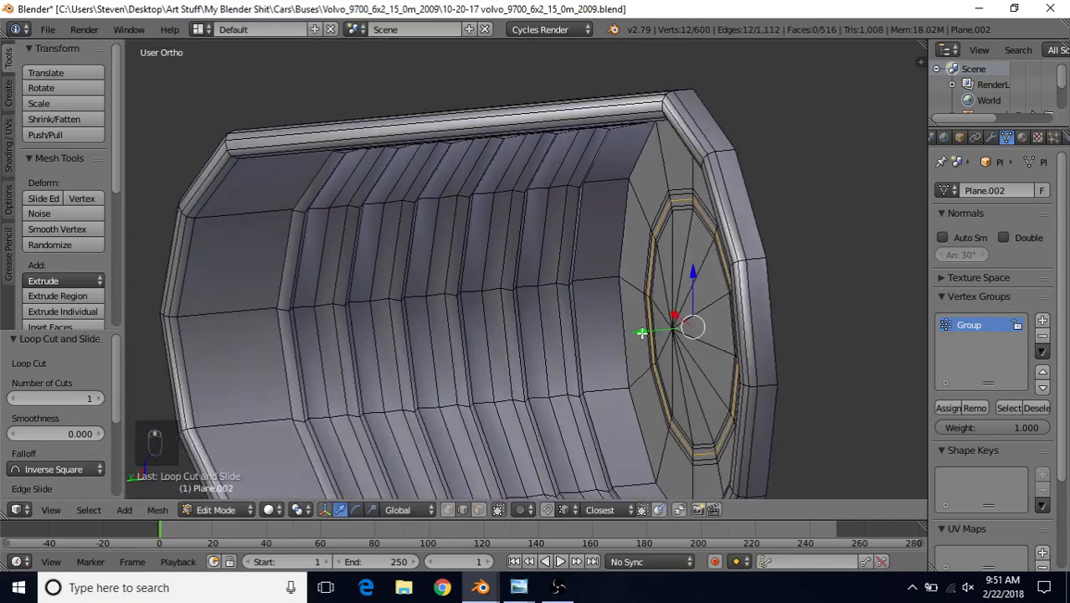
left_click_drag(641, 332, 638, 336)
Step: Inspect the ringed lens in Object Mode from the side and front, alongside the other stacked lamps
key("Tab")
scroll(620, 358, "down", 3)
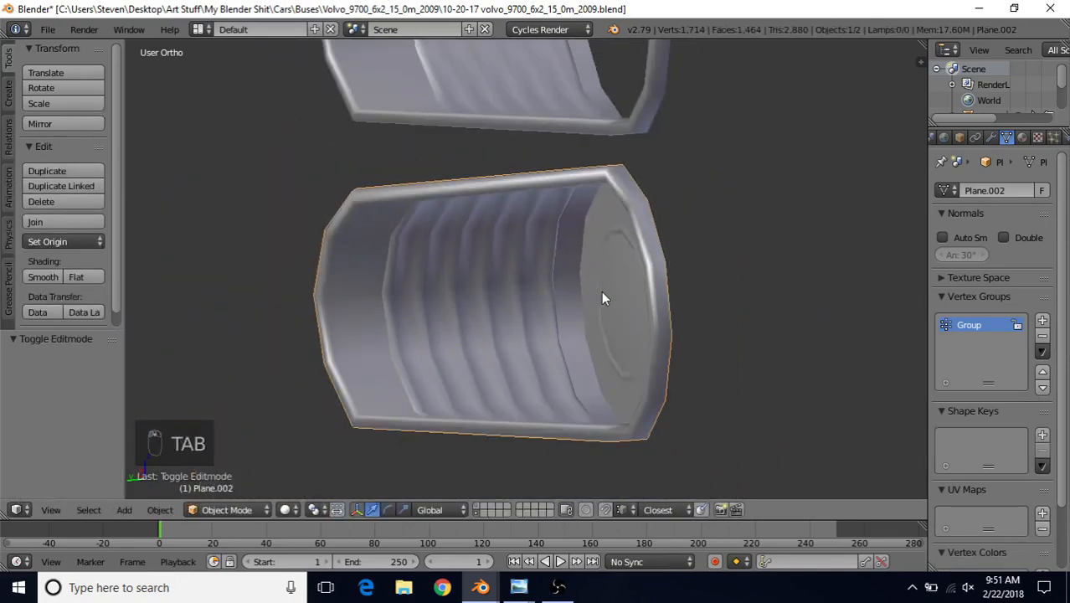
mouse_move(601, 293)
middle_mouse_down()
mouse_move(679, 258)
mouse_move(716, 269)
middle_mouse_up()
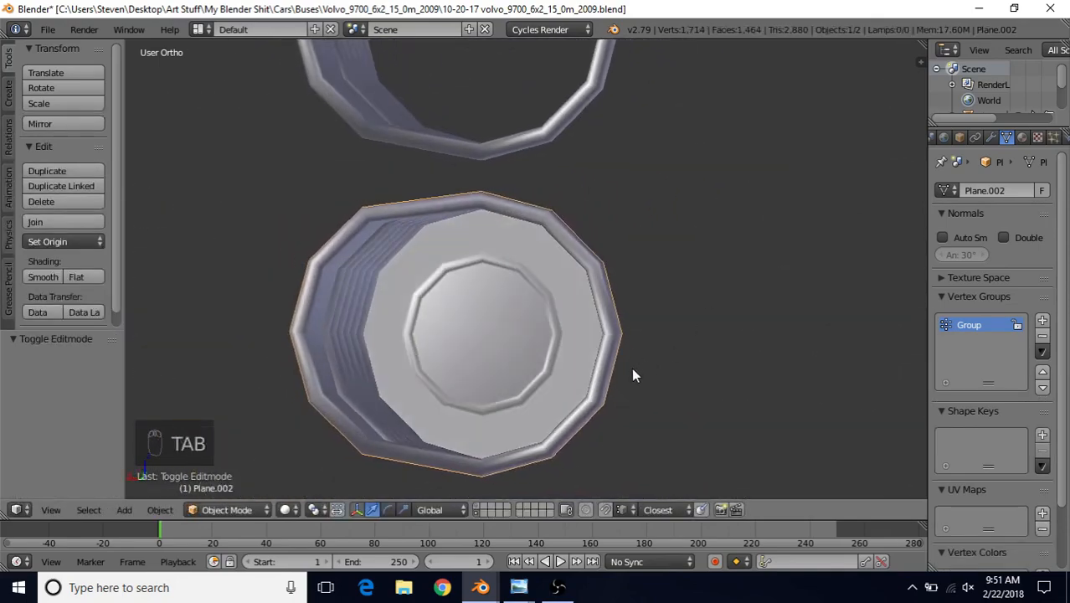
scroll(631, 376, "down", 3)
scroll(539, 340, "down", 2)
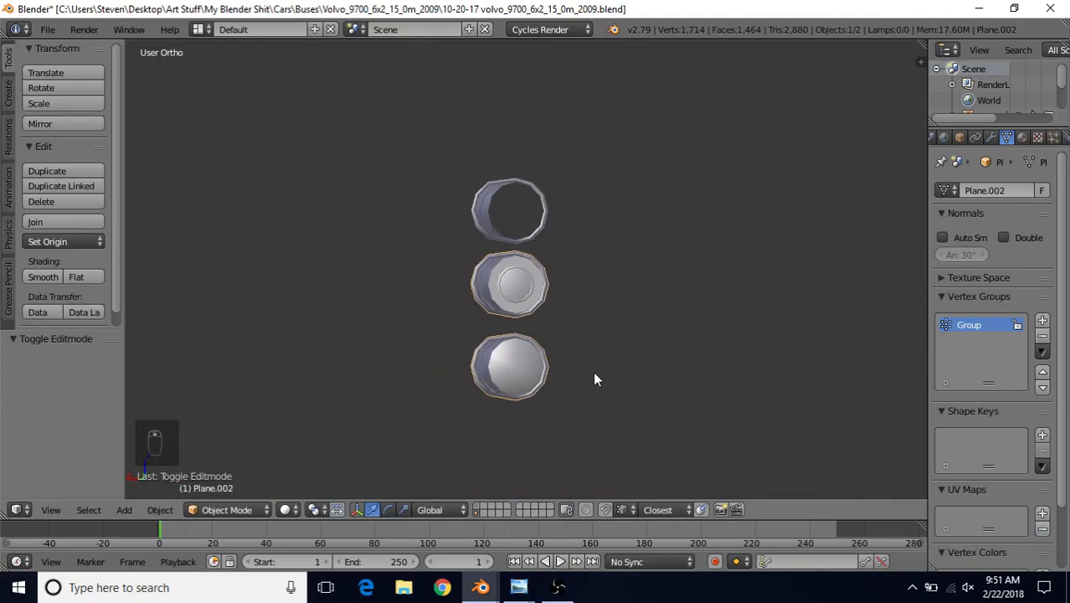
Step: Duplicate the entire lowest lamp in Edit Mode and move the copy straight down along Z to sit beneath the stack
middle_click_drag(594, 376, 560, 258)
scroll(537, 383, "up", 3)
key("Tab")
left_click(605, 278)
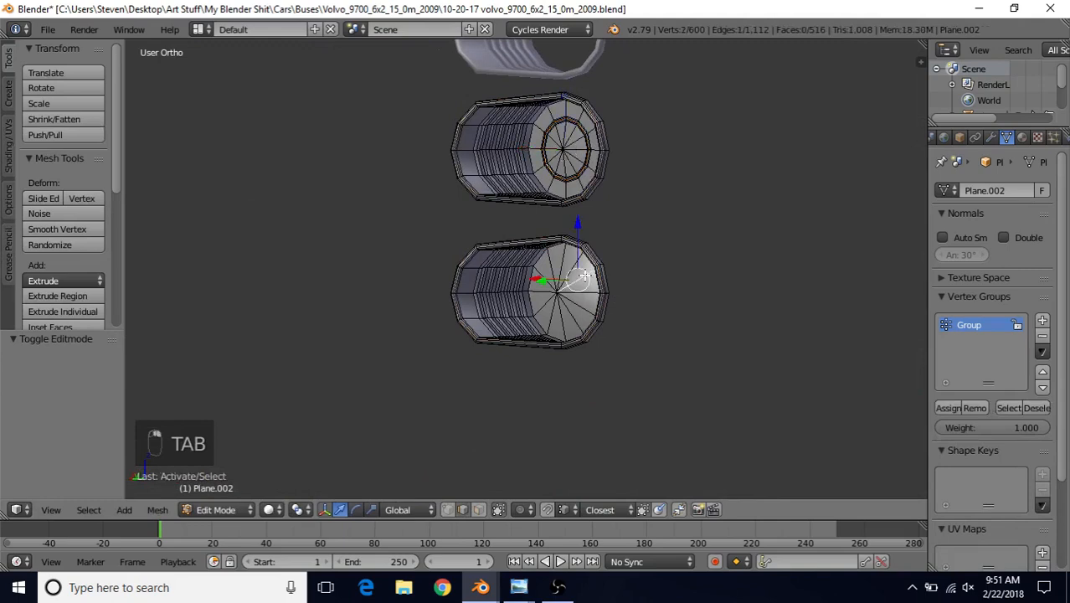
scroll(561, 339, "up", 2)
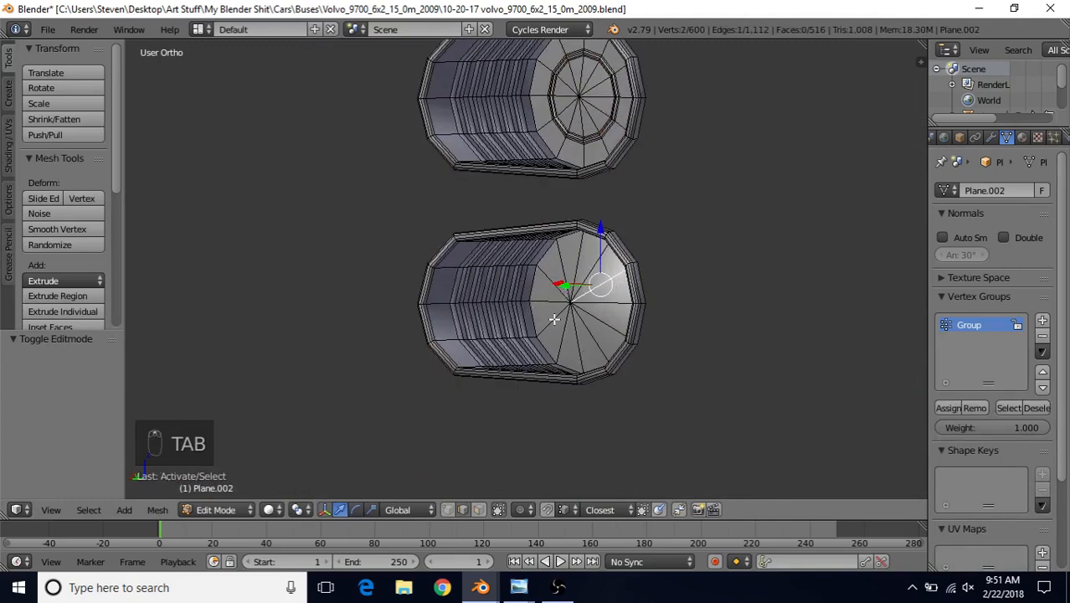
key("b")
left_click_drag(421, 235, 609, 376)
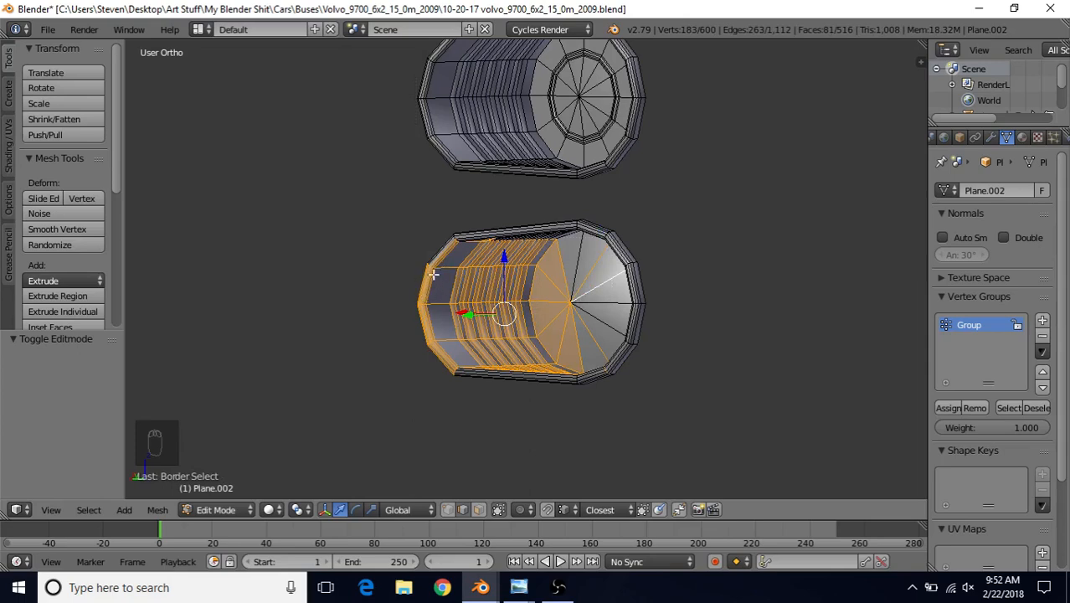
key("ctrl+l")
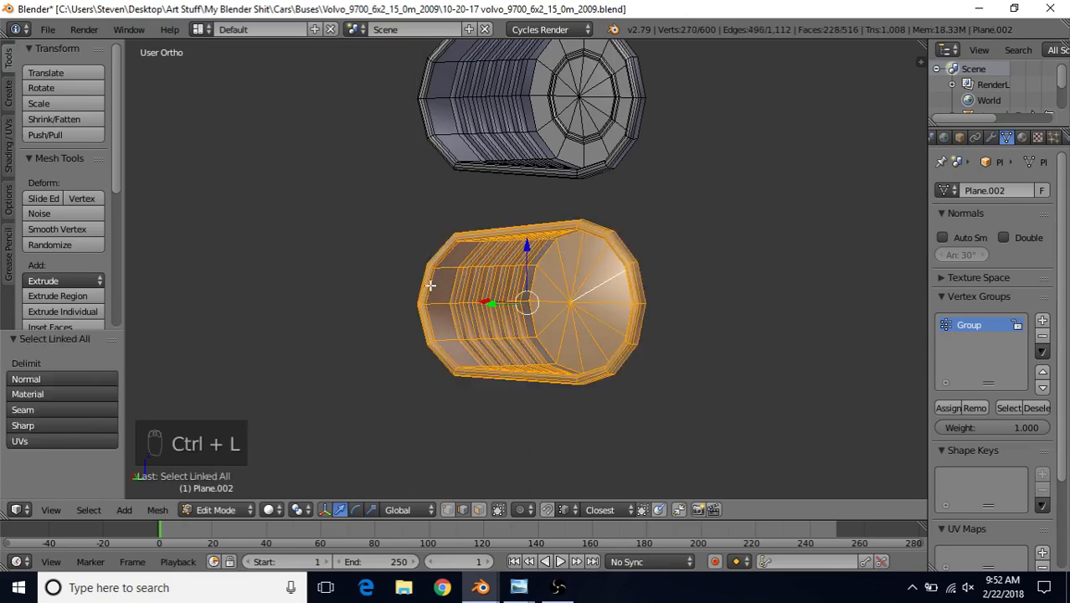
key("shift+d")
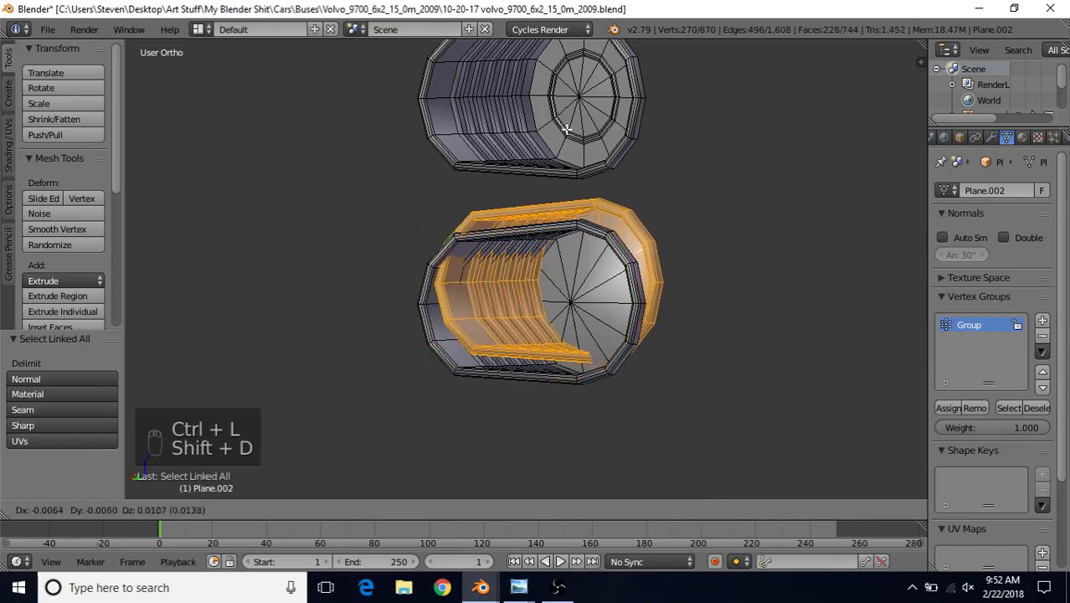
right_click(507, 185)
left_click_drag(526, 246, 530, 423)
scroll(539, 330, "down", 3)
left_click_drag(526, 334, 527, 350)
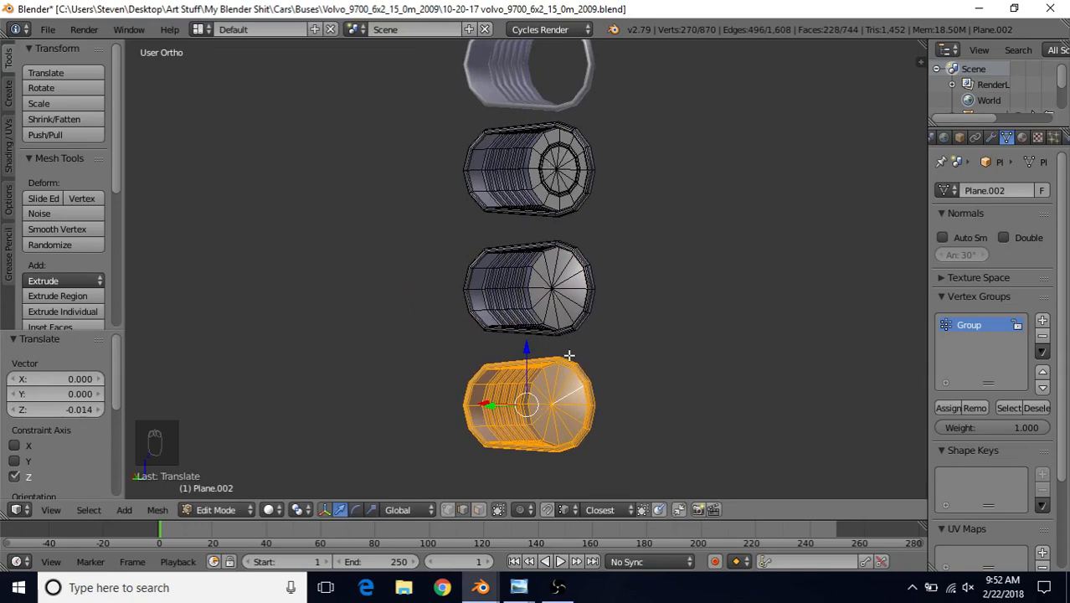
Step: Compare the stacked lamps in Object Mode with the rear lamp reference photo in Windows Photo Viewer, and return to Blender
key("Tab")
scroll(544, 327, "down", 3)
middle_click_drag(540, 309, 574, 276)
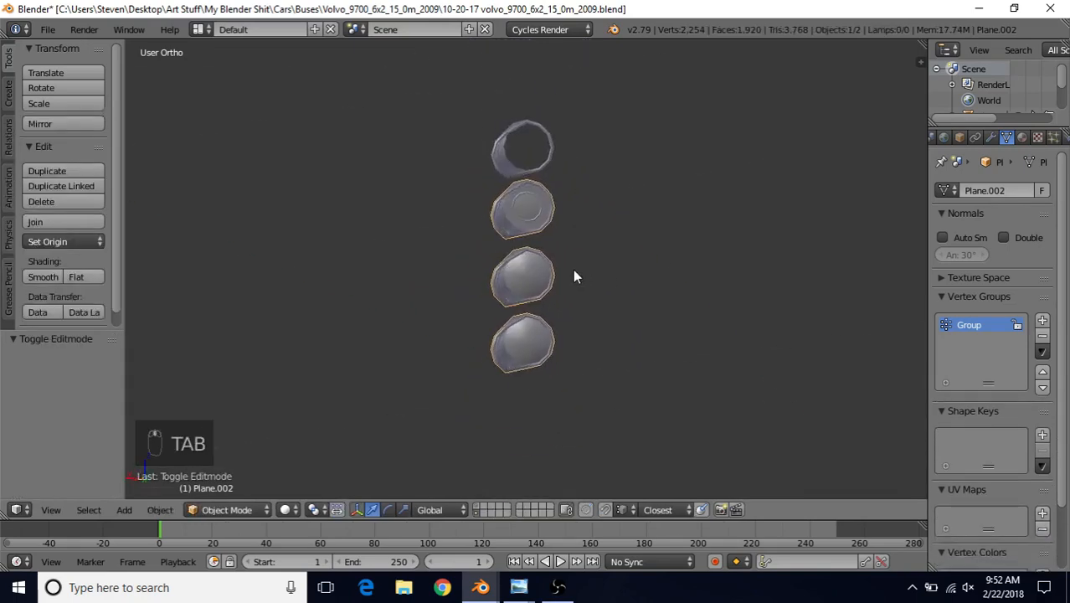
left_click(518, 587)
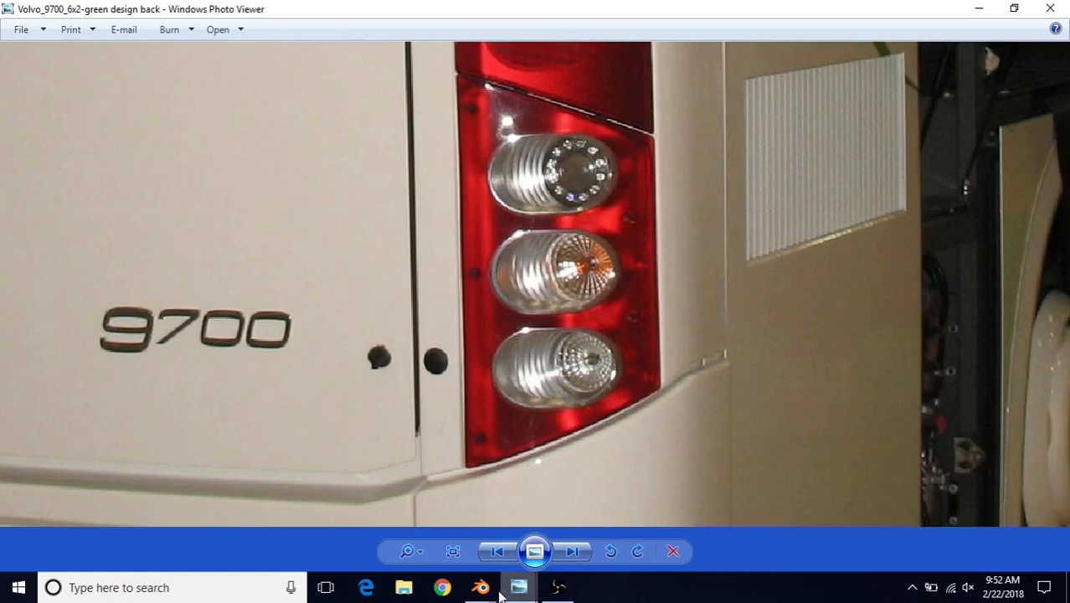
mouse_move(480, 587)
left_click(567, 520)
scroll(545, 251, "down", 3)
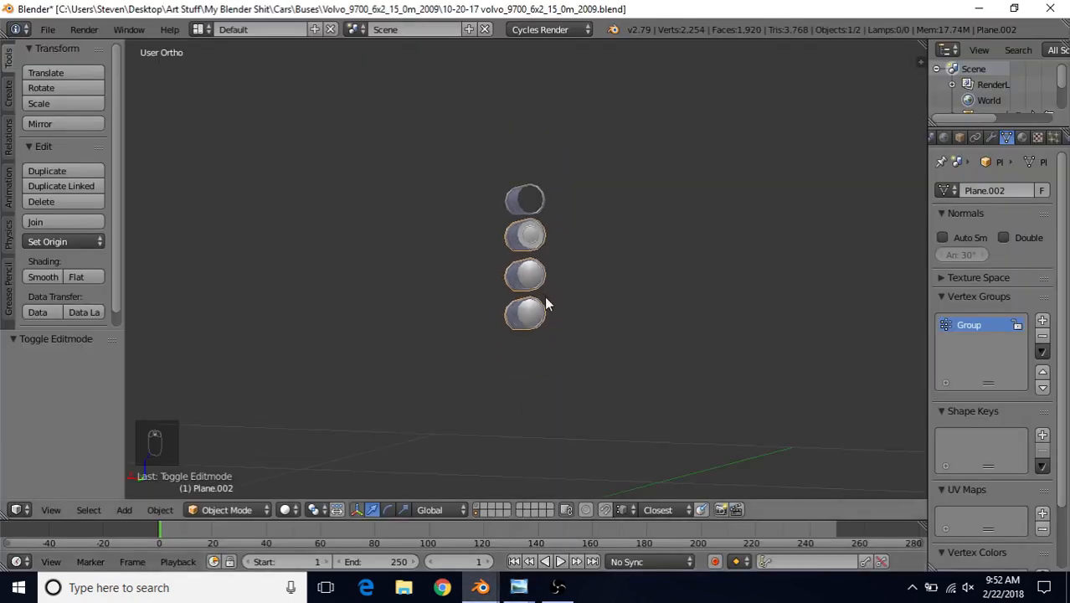
Step: Duplicate the lamp object in place, move the copy to the first layer, and display that layer with the bus body
mouse_move(545, 296)
middle_mouse_down()
mouse_move(529, 280)
mouse_move(543, 276)
middle_mouse_up()
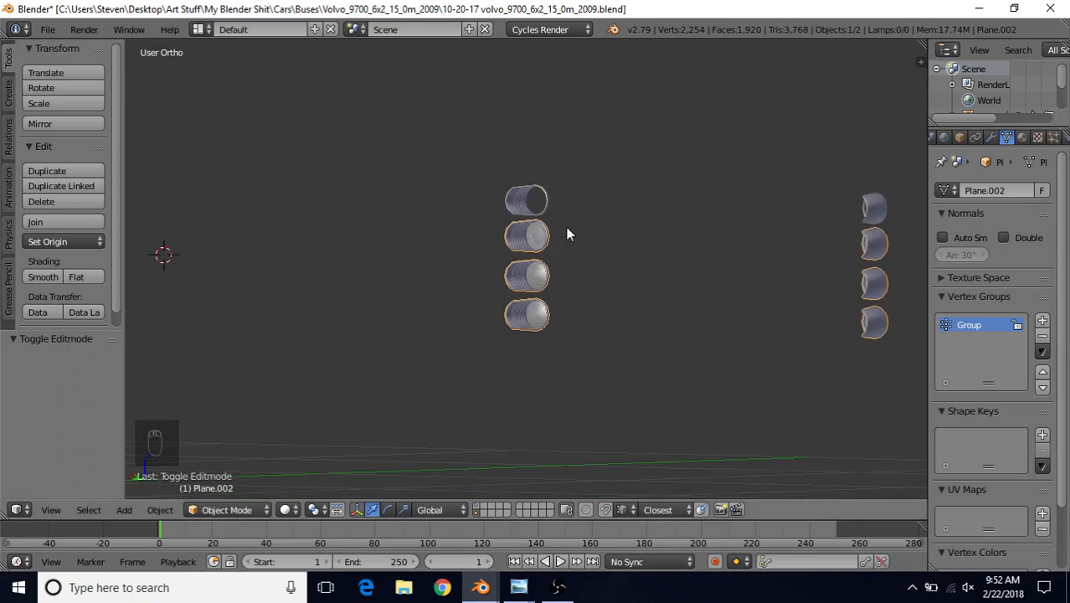
key("shift+d")
right_click(608, 182)
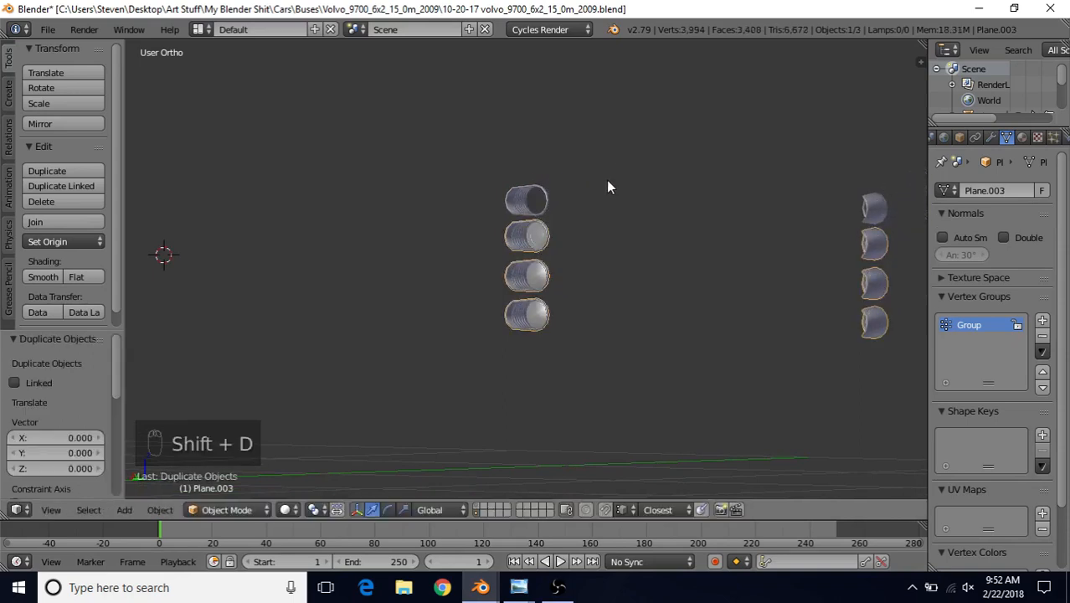
key("m")
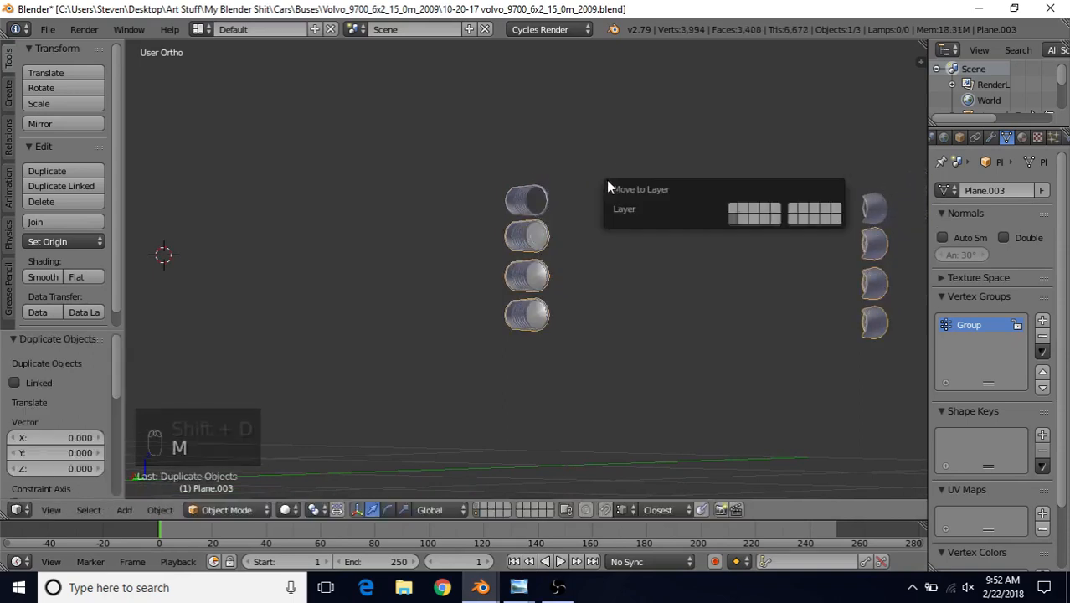
left_click(730, 211)
left_click(477, 509)
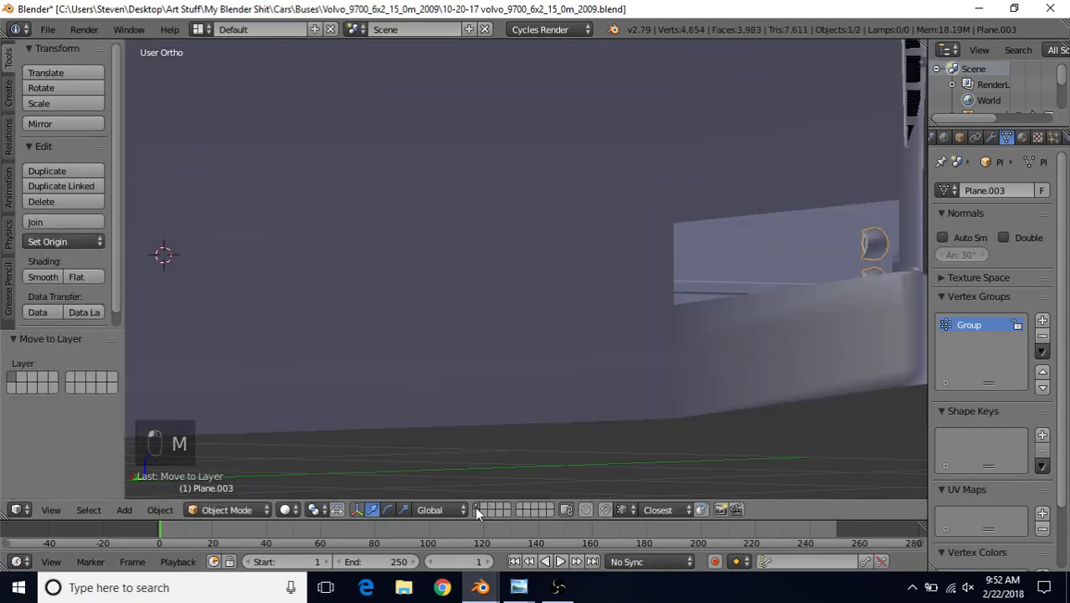
middle_click_drag(599, 308, 202, 262)
scroll(487, 298, "up", 6)
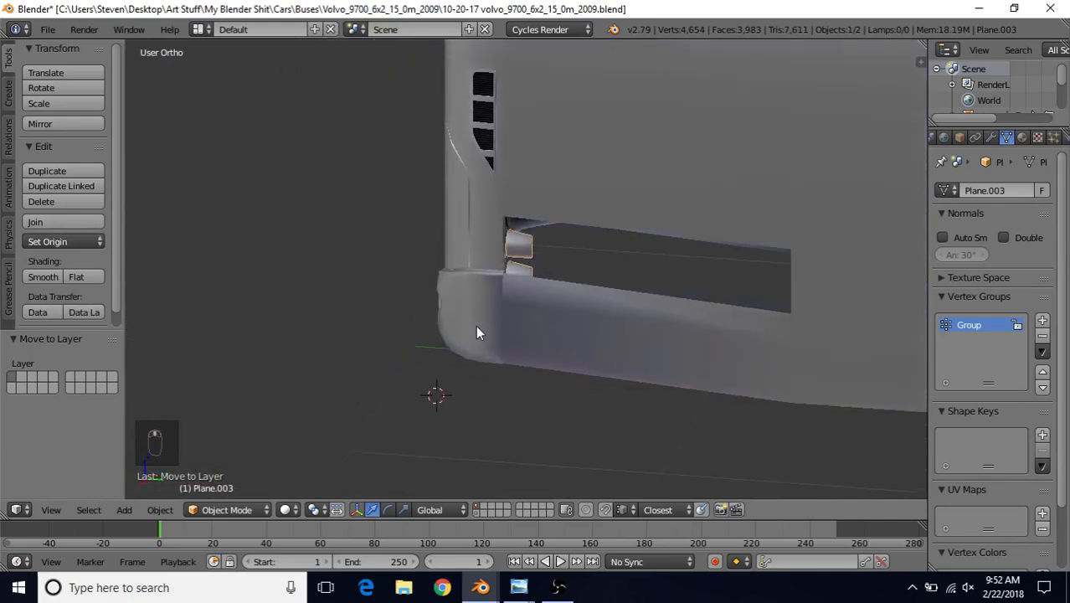
Step: Select the copied lamps' entire mesh in wireframe Edit Mode and move it about -0.185 along Y into the bus's rear corner
key("Tab")
key("z")
scroll(492, 302, "down", 3)
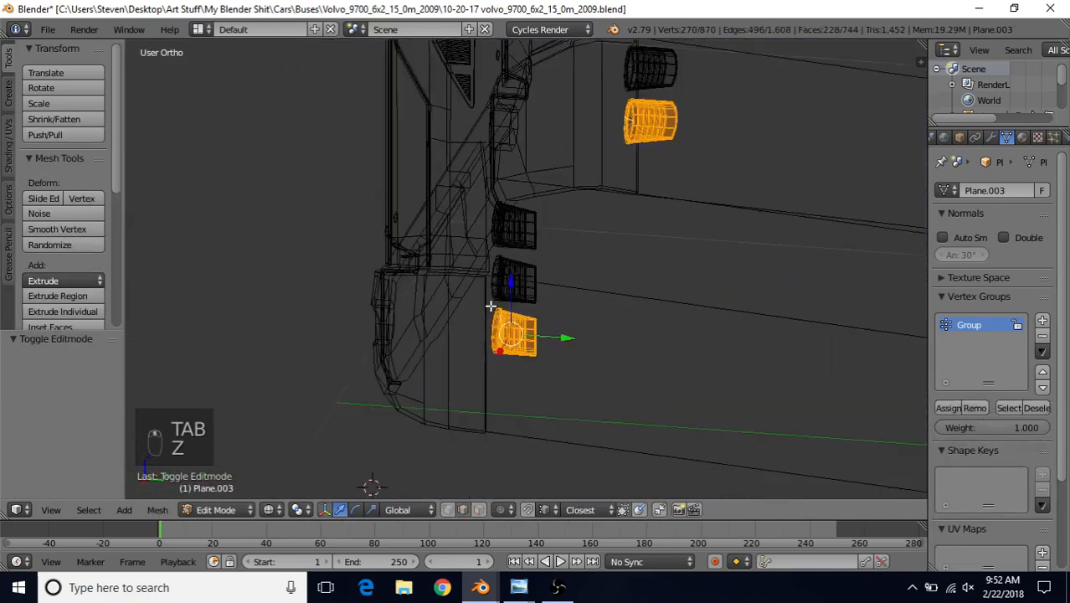
key("a")
key("a")
key("a")
middle_click_drag(600, 285, 656, 277)
scroll(542, 285, "up", 2)
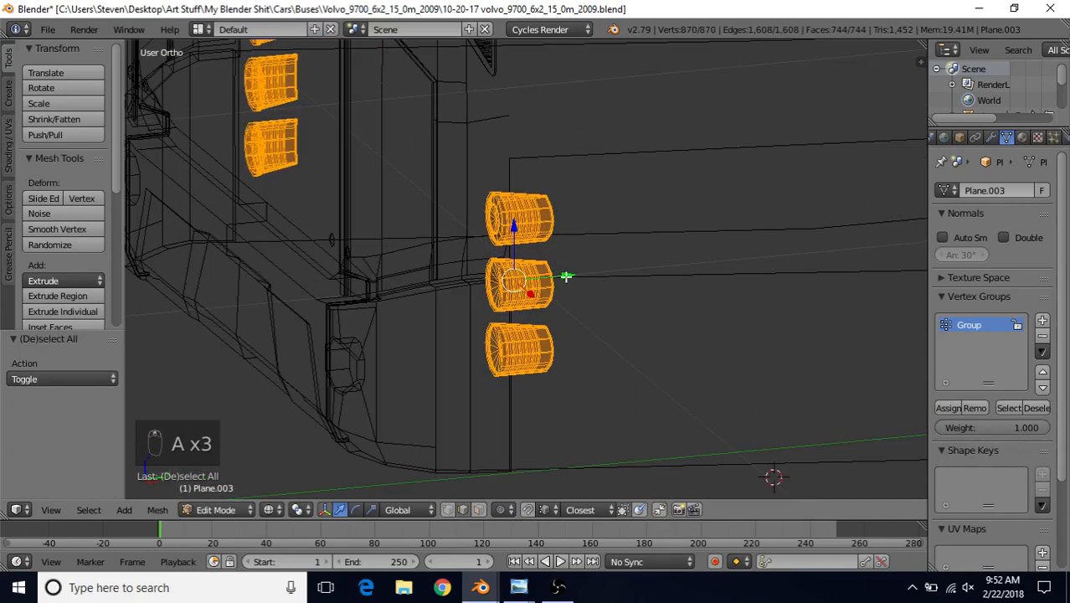
key("g")
key("y")
left_click(450, 285)
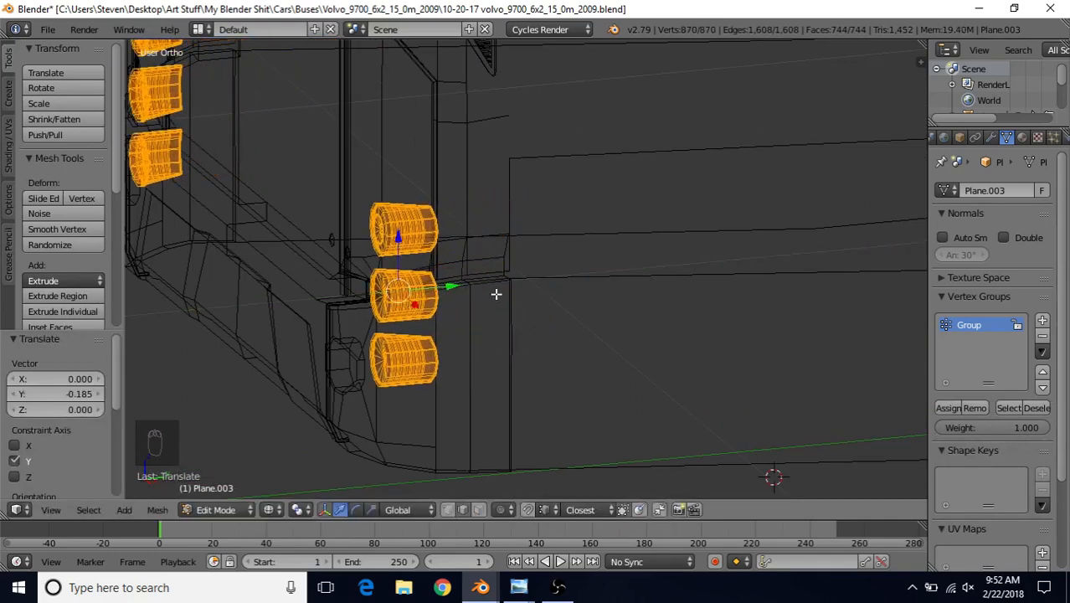
Step: Raise all the copied lamps about 0.091 along Z to line up with the back-view blueprint
key("ctrl+KP_1")
scroll(503, 293, "up", 1)
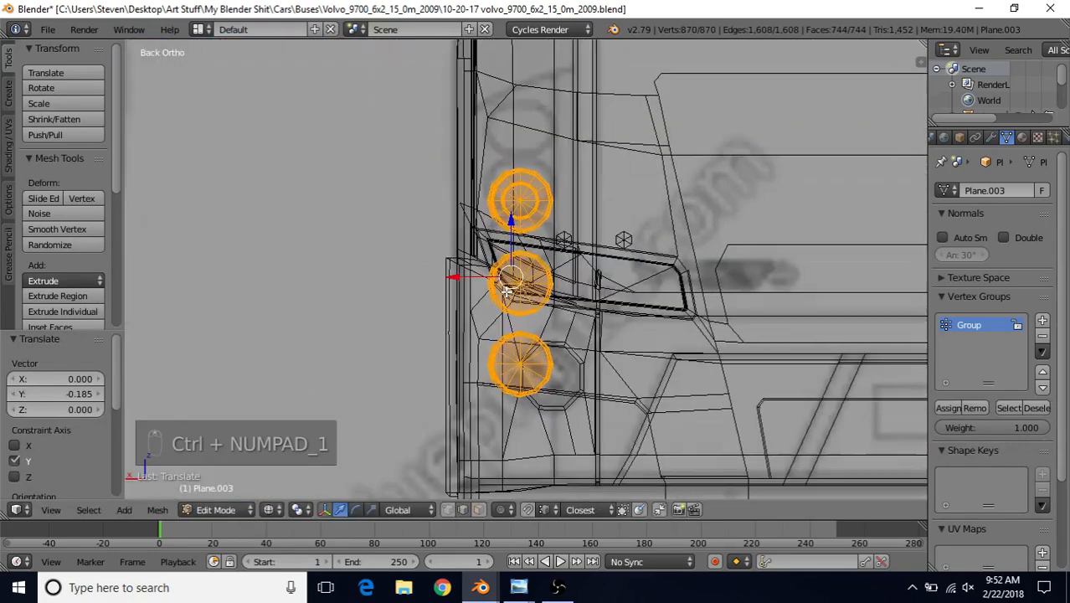
key("g")
key("z")
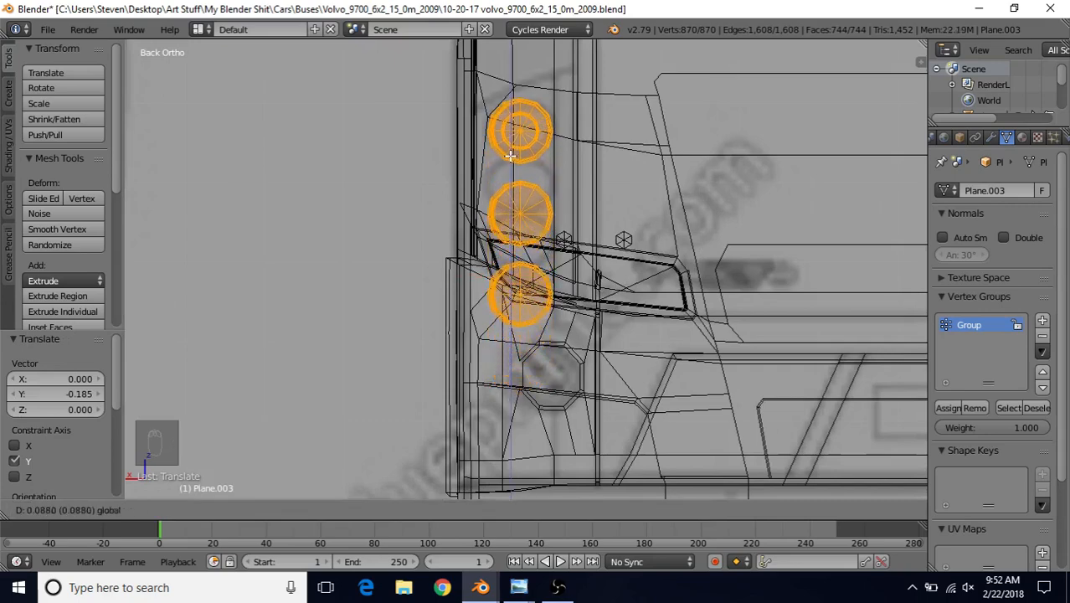
left_click(511, 153)
scroll(500, 286, "up", 2)
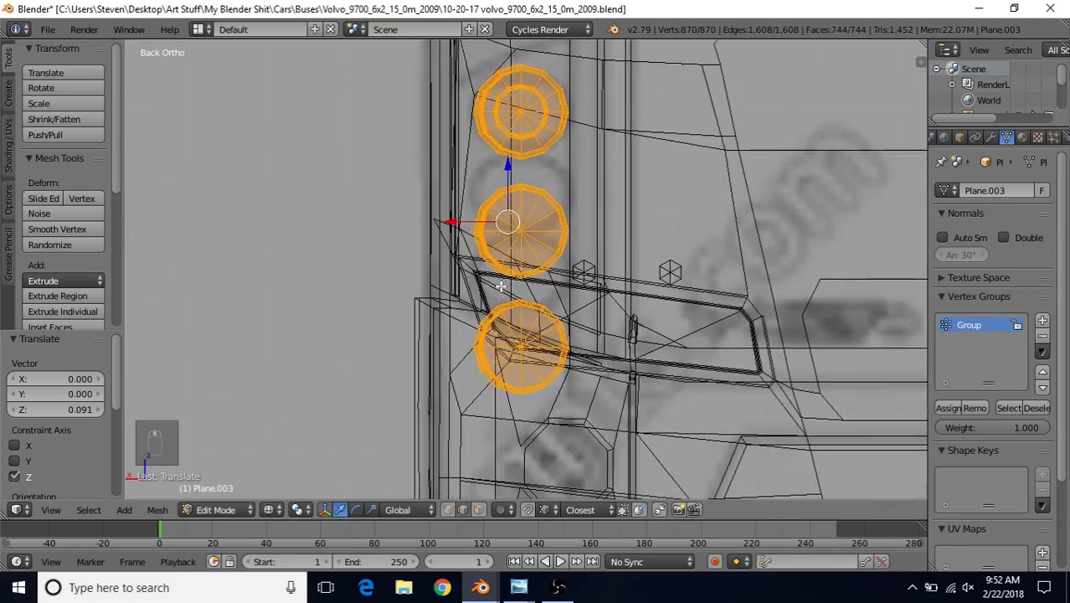
Step: Select the whole middle lamp of the copy and move it up along Z, close beneath the ringed lamp
right_click(521, 195)
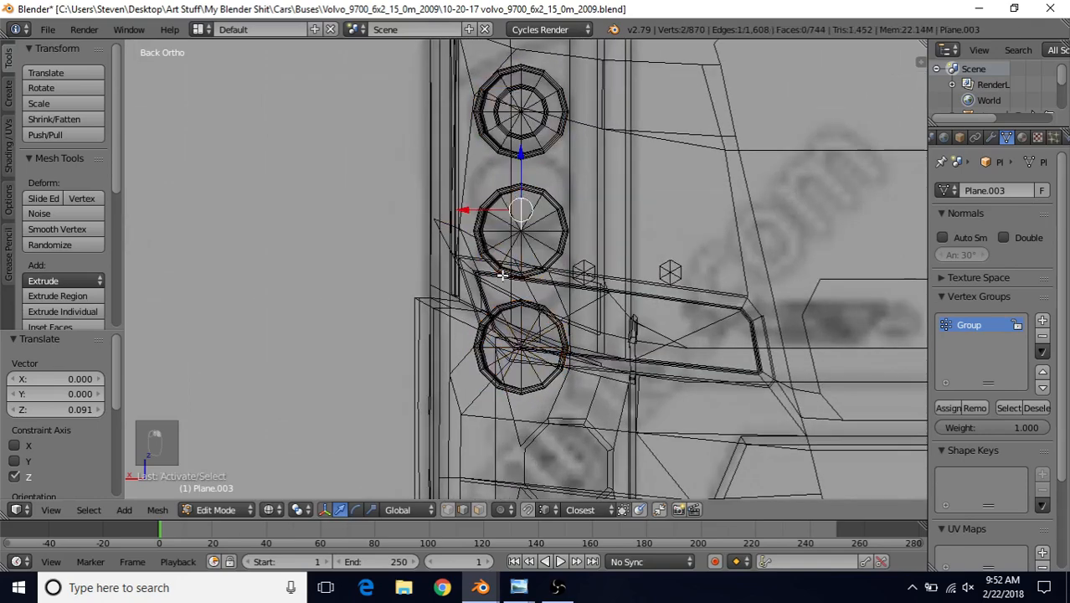
key("b")
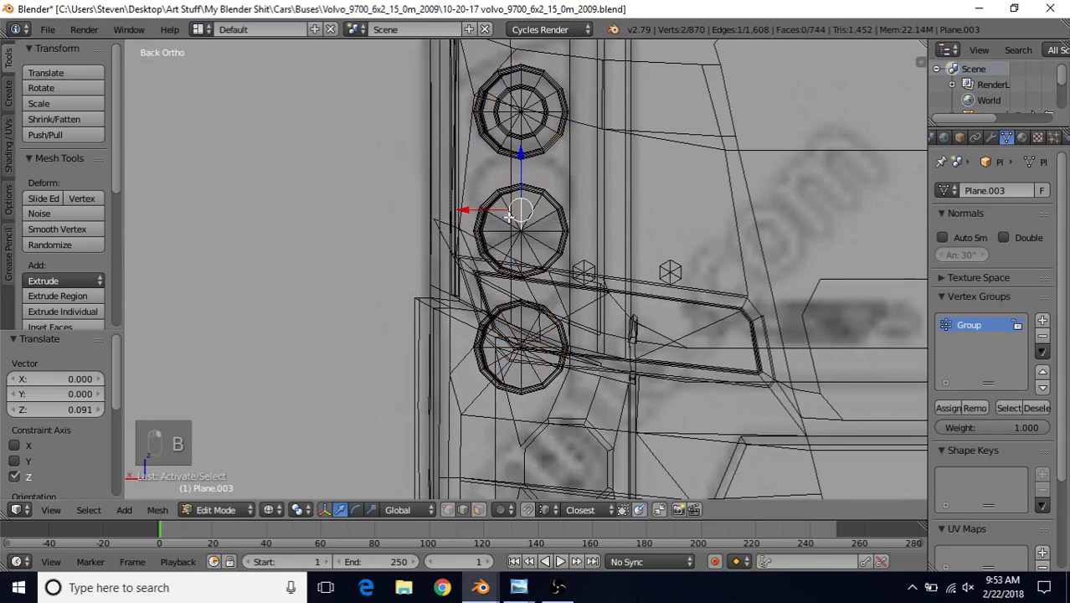
key("b")
left_click_drag(463, 184, 603, 277)
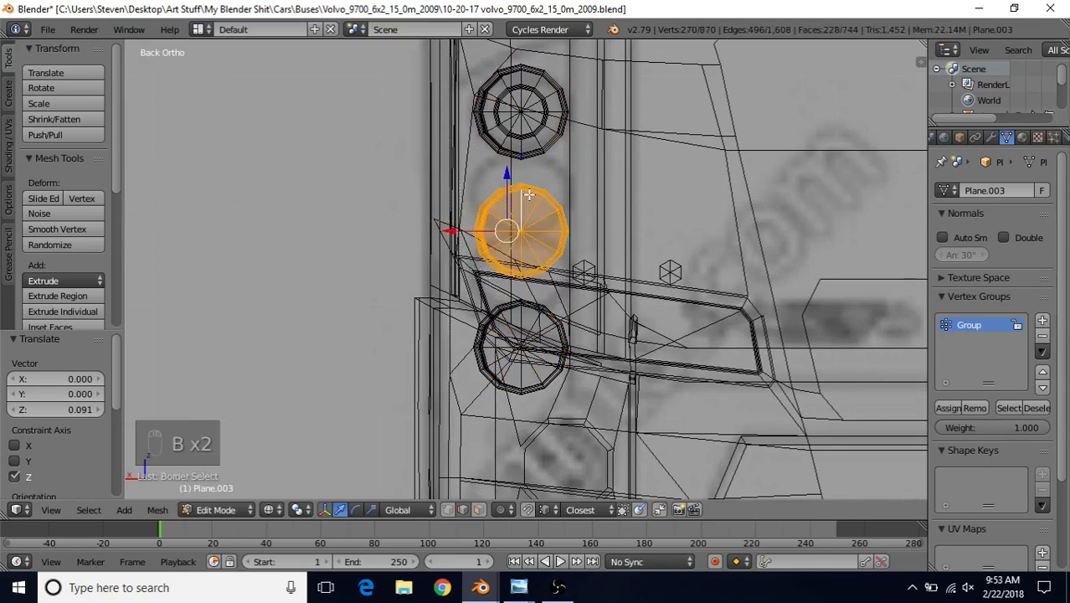
key("ctrl+l")
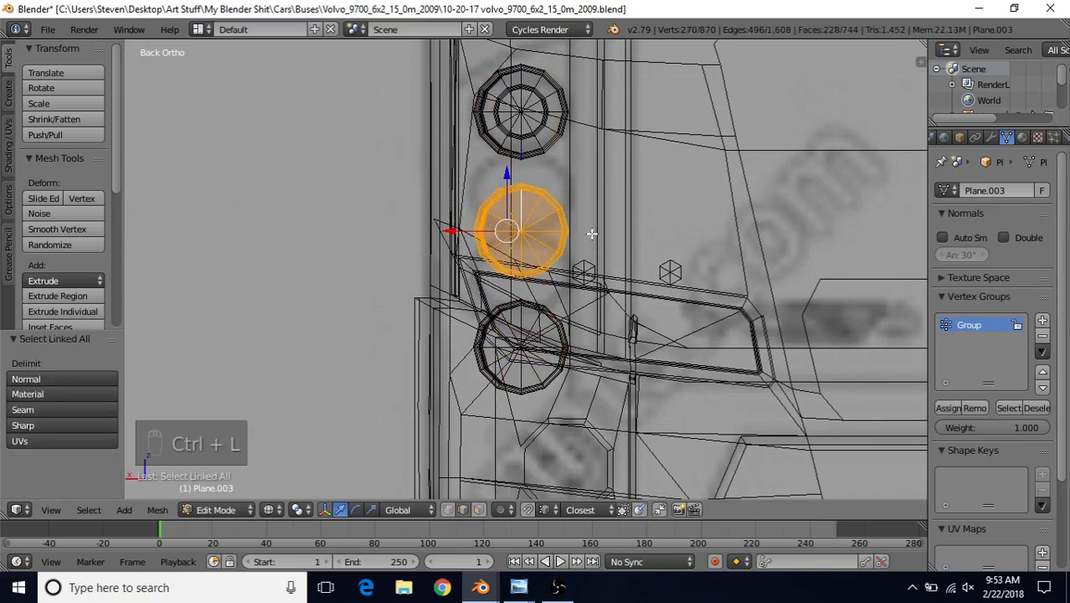
left_click_drag(509, 194, 508, 155)
Step: Select the whole lowest lamp of the copy and move it up about 0.038 along Z, close beneath the middle lamp
right_click(527, 330)
key("b")
left_click_drag(444, 285, 690, 464)
key("ctrl+l")
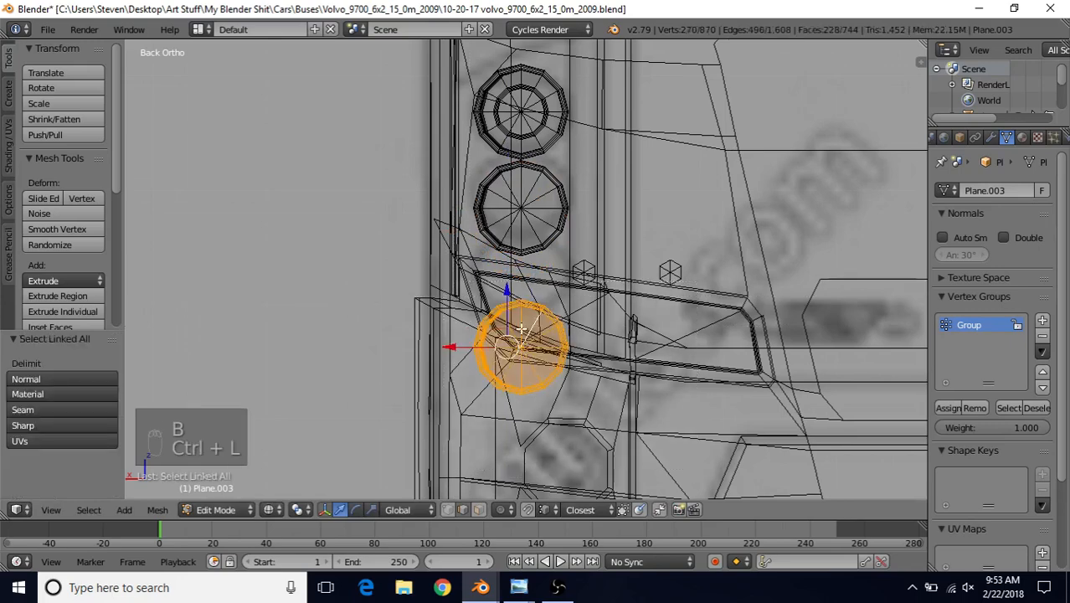
left_click_drag(508, 289, 515, 248)
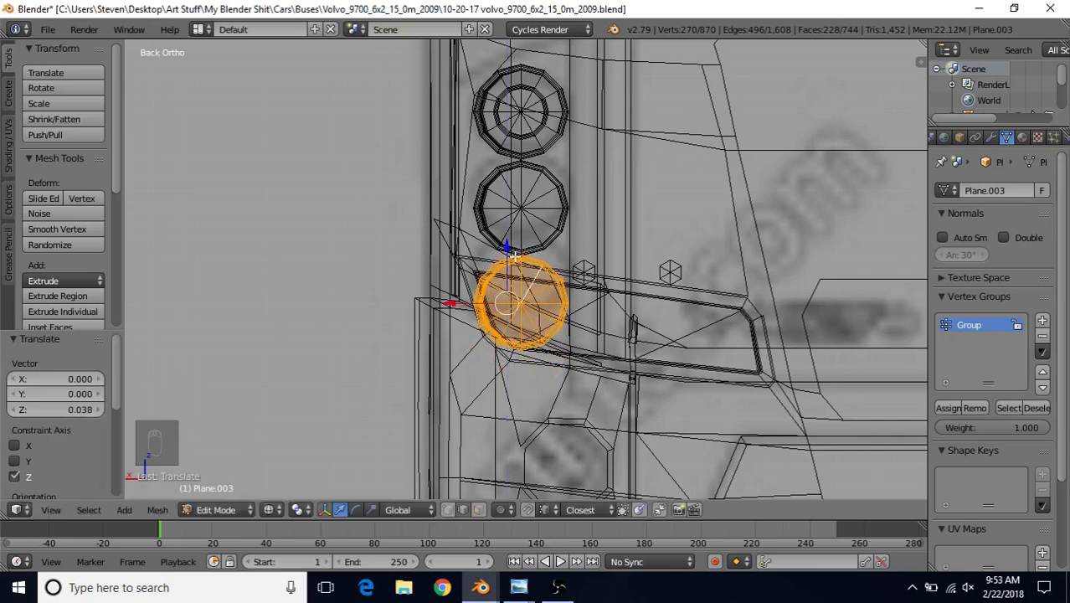
Step: Examine the three lamps' spacing, depth and facing direction against the bus's rear corner from several angles
key("z")
mouse_move(494, 331)
middle_mouse_down()
mouse_move(470, 335)
mouse_move(708, 350)
mouse_move(734, 334)
mouse_move(748, 344)
mouse_move(523, 323)
mouse_move(607, 346)
middle_mouse_up()
key("z")
mouse_move(545, 326)
middle_mouse_down()
mouse_move(658, 366)
mouse_move(585, 349)
mouse_move(499, 349)
mouse_move(485, 370)
mouse_move(495, 376)
middle_mouse_up()
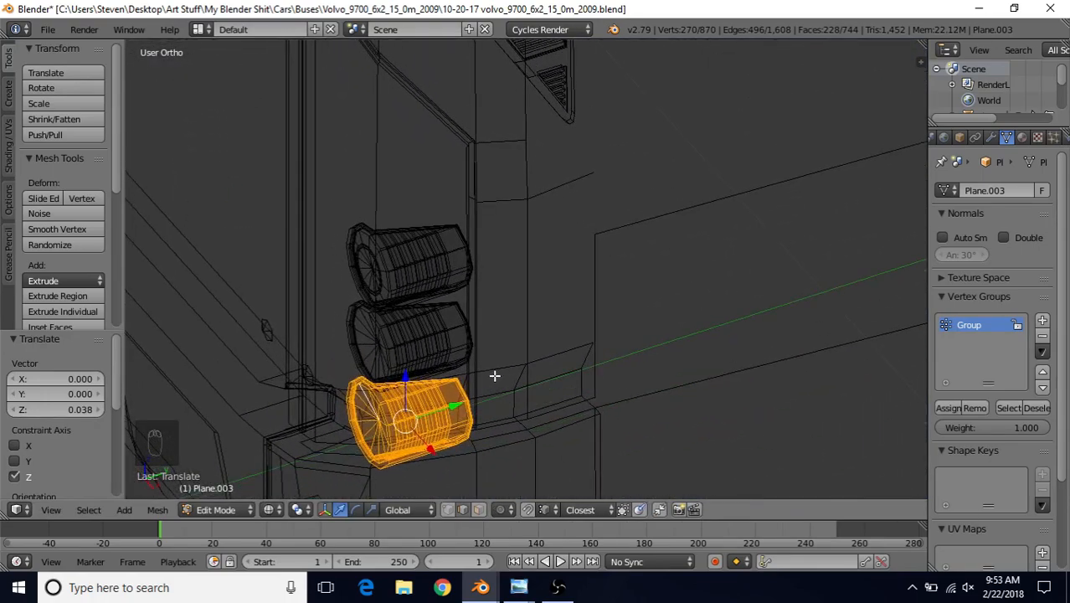
key("z")
key("z")
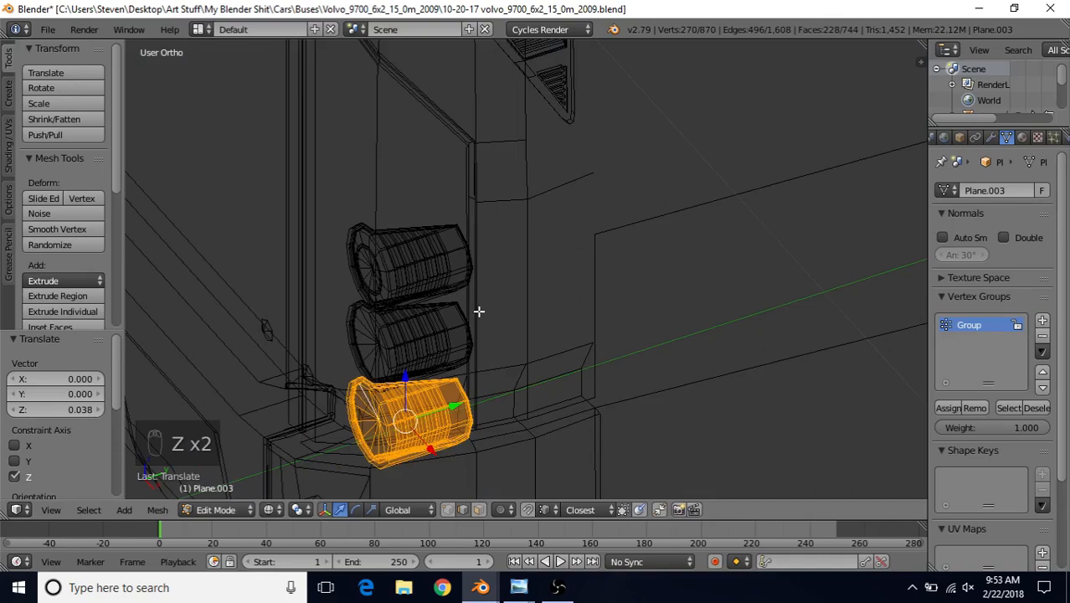
mouse_move(479, 310)
middle_mouse_down()
mouse_move(530, 335)
mouse_move(561, 335)
mouse_move(570, 312)
mouse_move(482, 296)
mouse_move(483, 309)
middle_mouse_up()
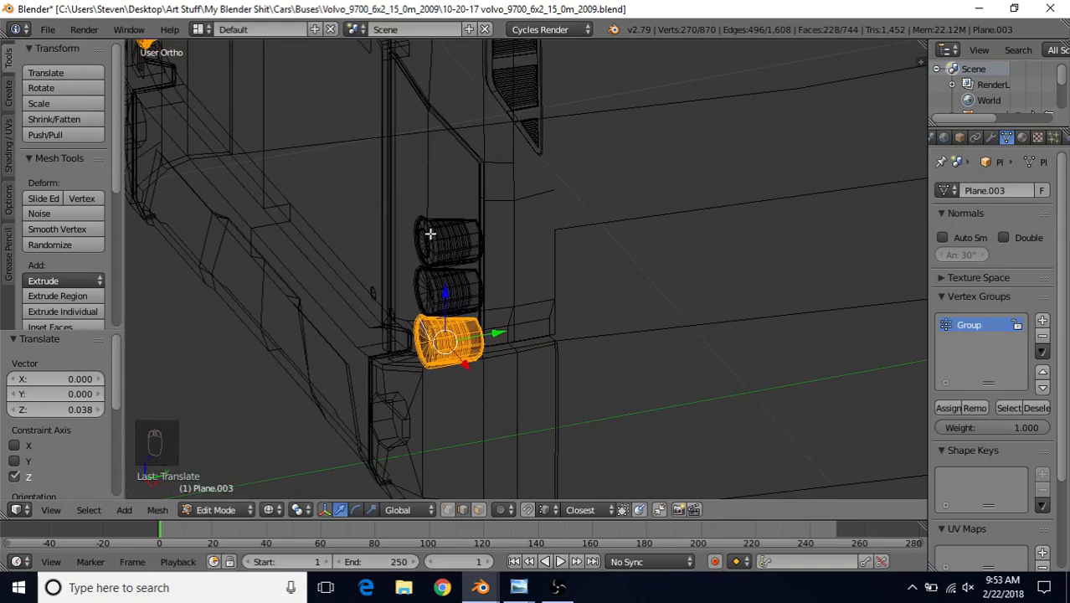
middle_click_drag(429, 234, 394, 269)
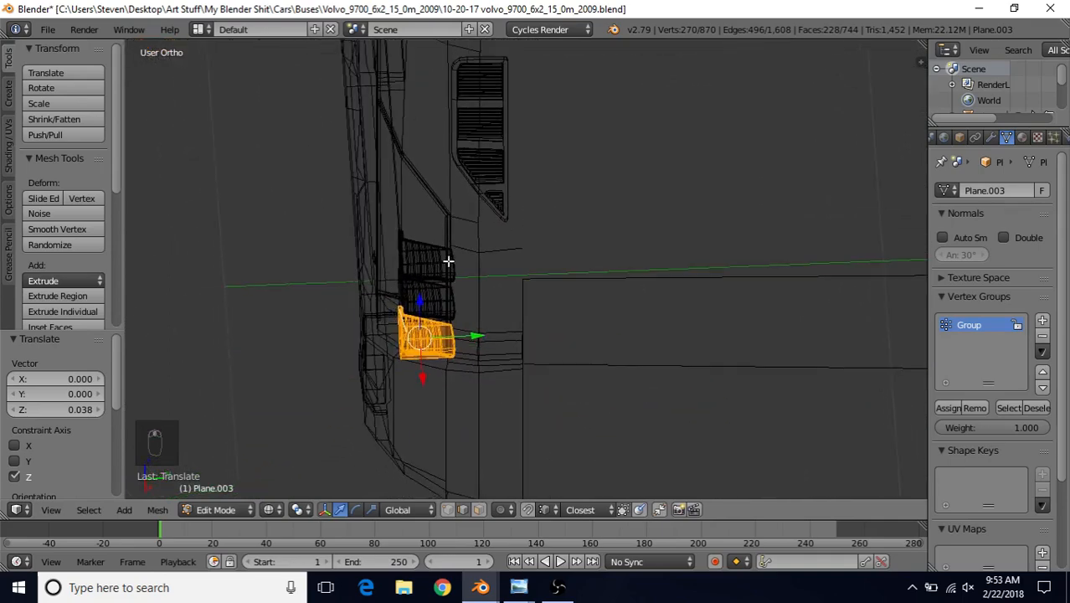
Step: Select all three lamps' geometry and rotate it 180° about the Z axis
middle_click_drag(437, 282, 527, 310)
scroll(541, 263, "up", 2)
key("a")
key("a")
key("a")
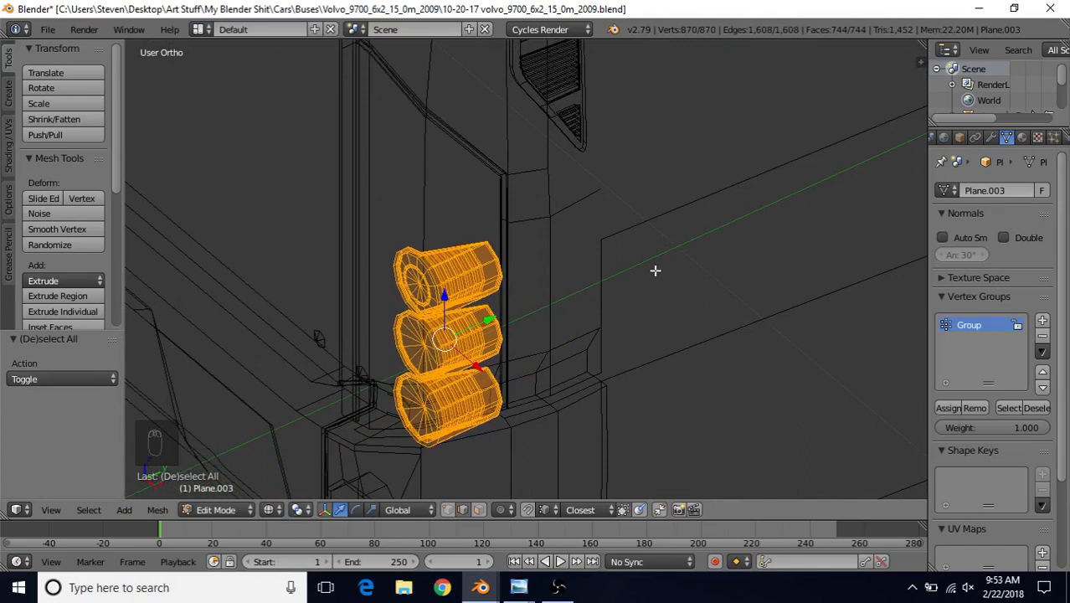
type("rz180")
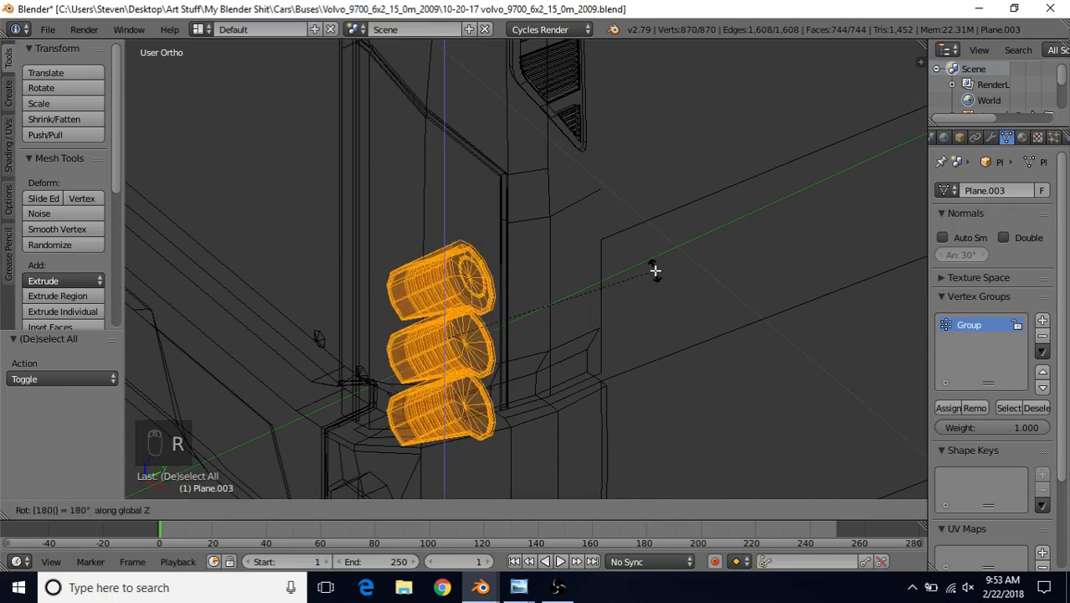
key("Return")
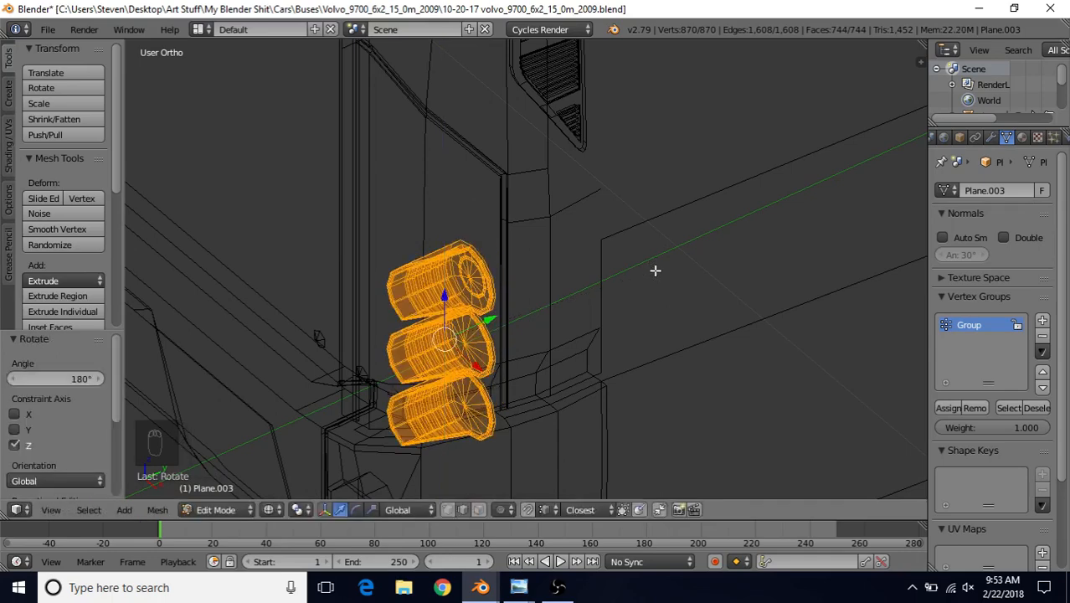
Step: Check the rotated lamps against the bus body in wireframe and solid shading, selecting an edge of the middle lamp's lens
key("z")
key("z")
key("z")
key("z")
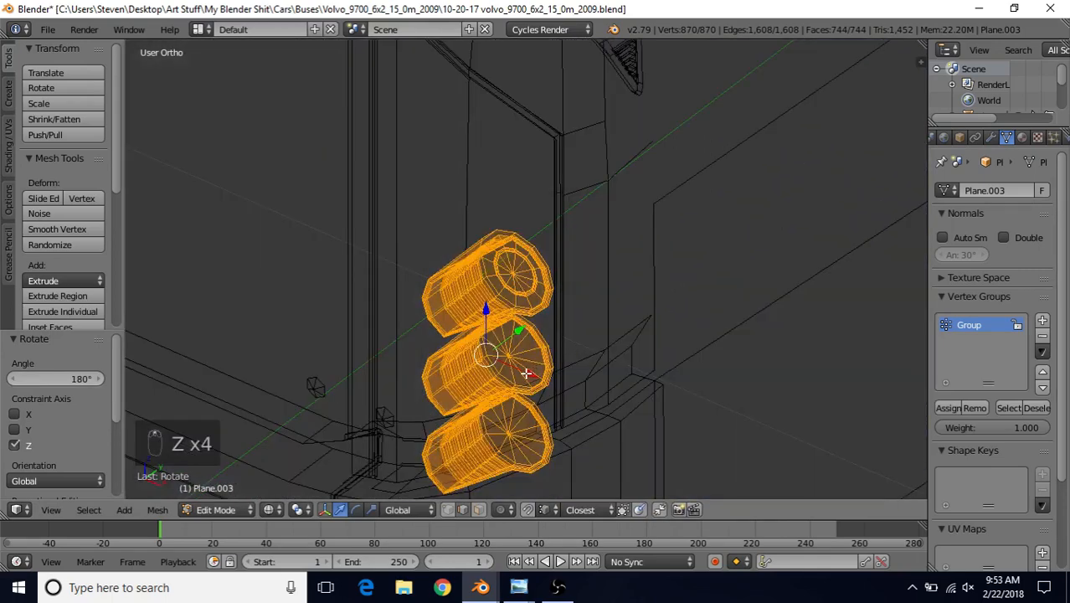
right_click(521, 368)
key("z")
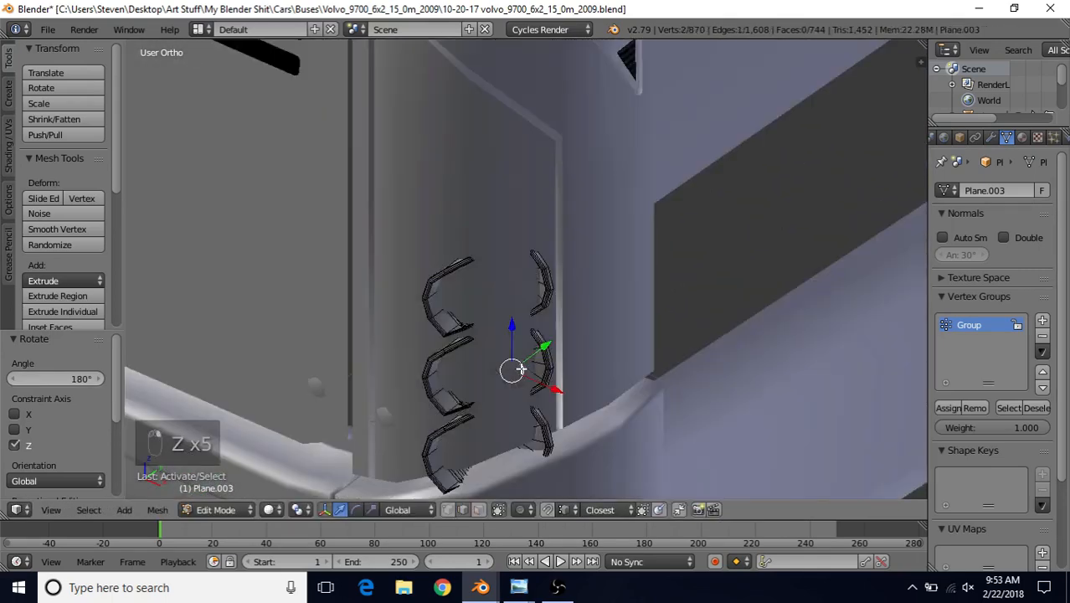
Step: Select all three lamps and move them about -0.023 along X and 0.020 along Y into the rear corner
key("a")
key("a")
key("a")
middle_click_drag(521, 368, 645, 324)
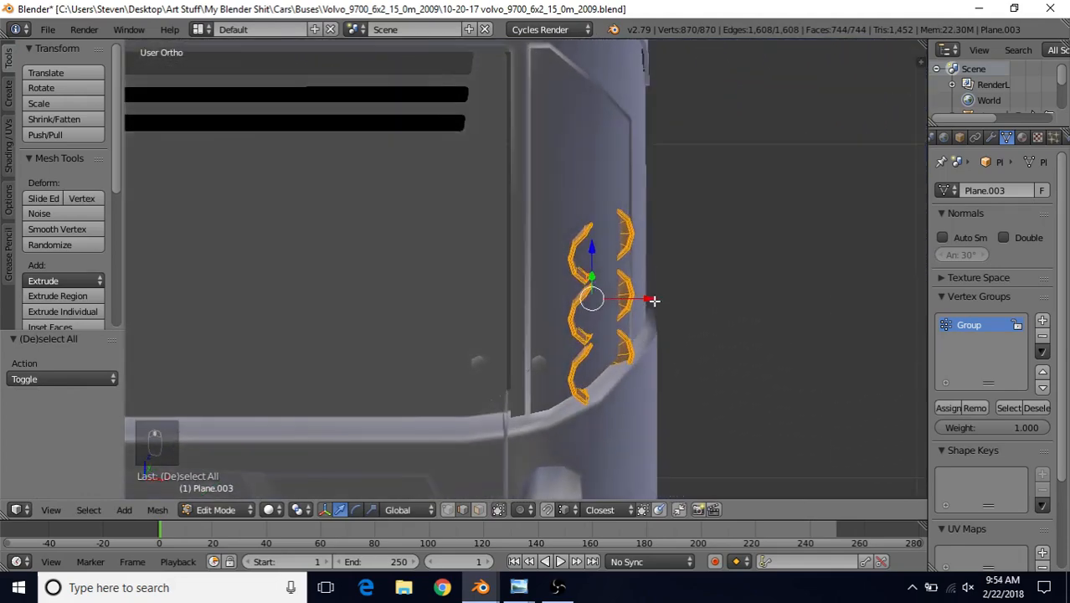
left_click_drag(650, 299, 635, 302)
middle_click_drag(635, 302, 515, 381)
key("z")
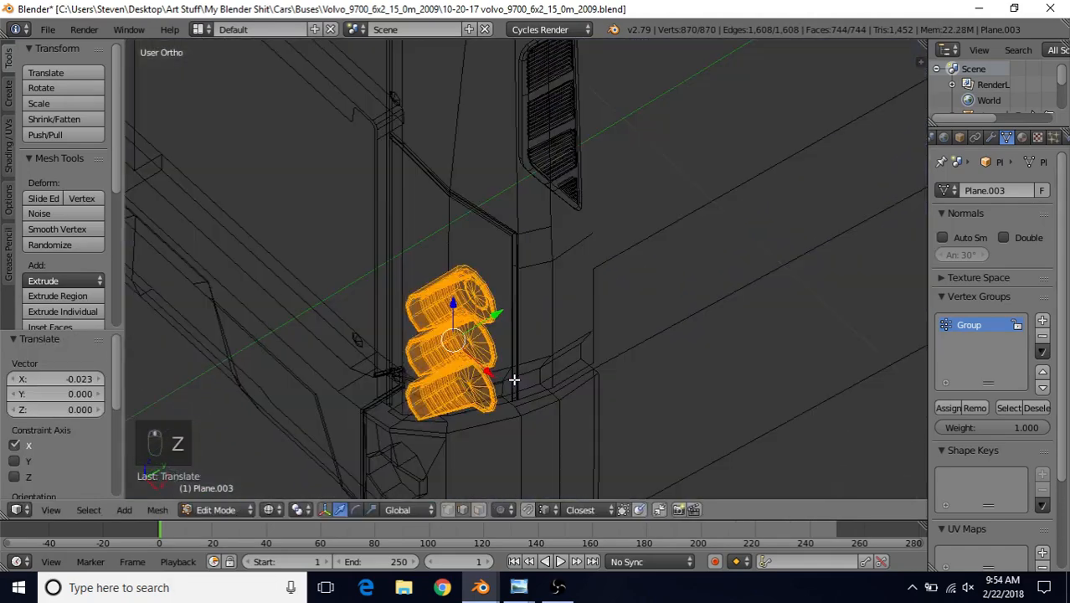
left_click_drag(503, 320, 516, 306)
key("z")
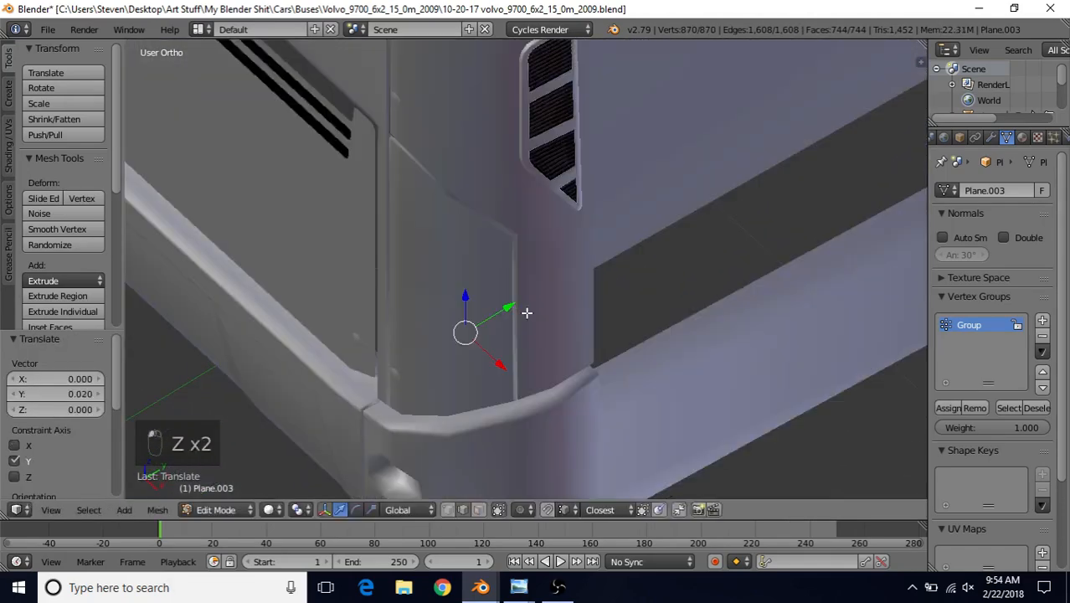
Step: In the back wireframe view, scale the three lamps to about 0.909 around their individual origins to fit the blueprint
middle_click_drag(524, 305, 591, 320)
key("ctrl+KP_1")
key("z")
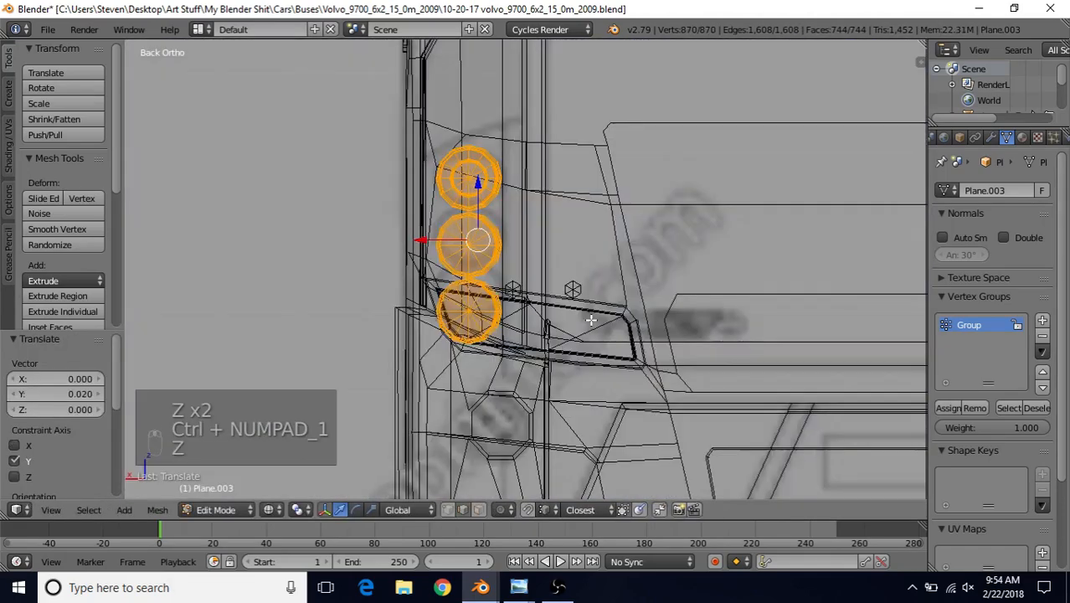
scroll(566, 335, "up", 2)
left_click(299, 511)
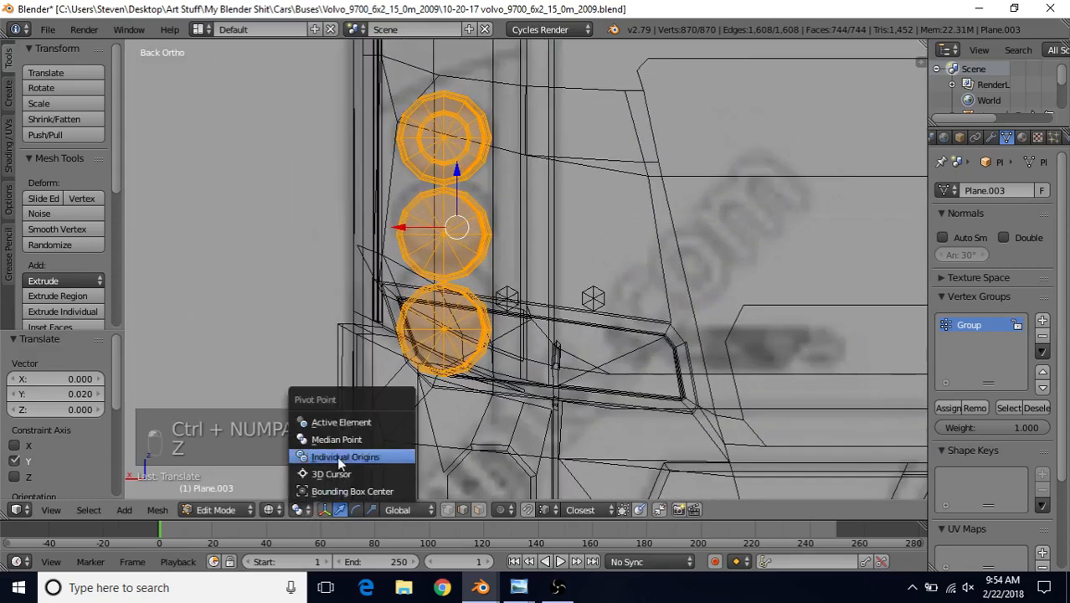
left_click(355, 456)
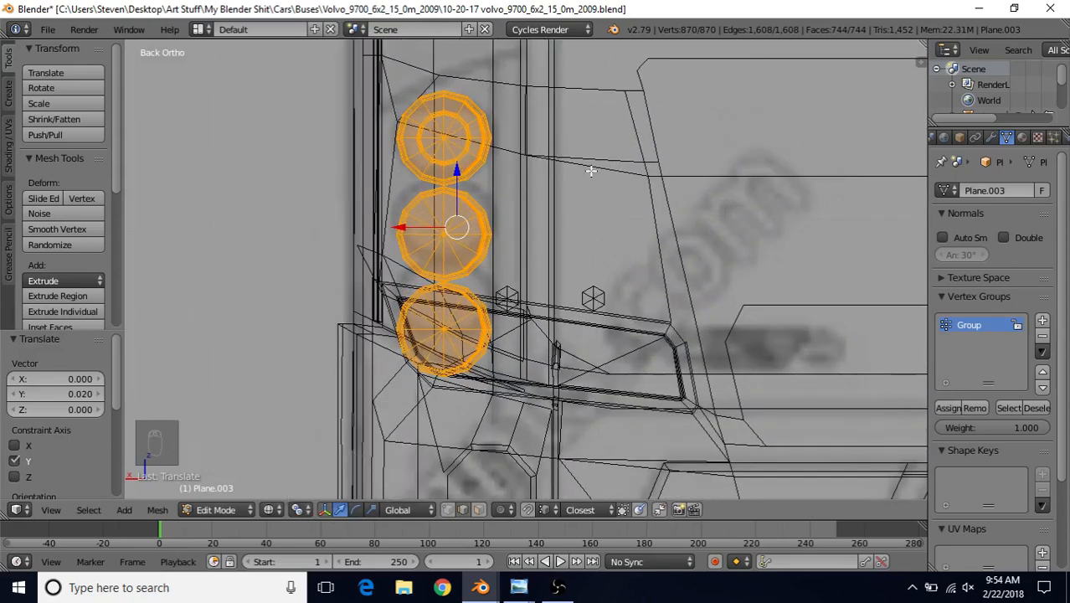
key("s")
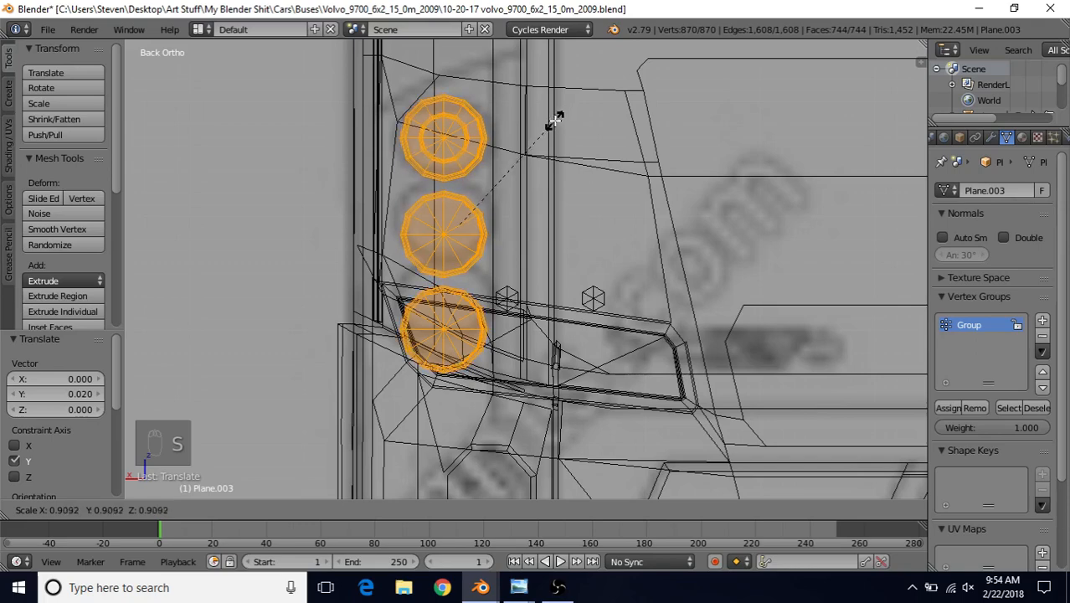
left_click(555, 120)
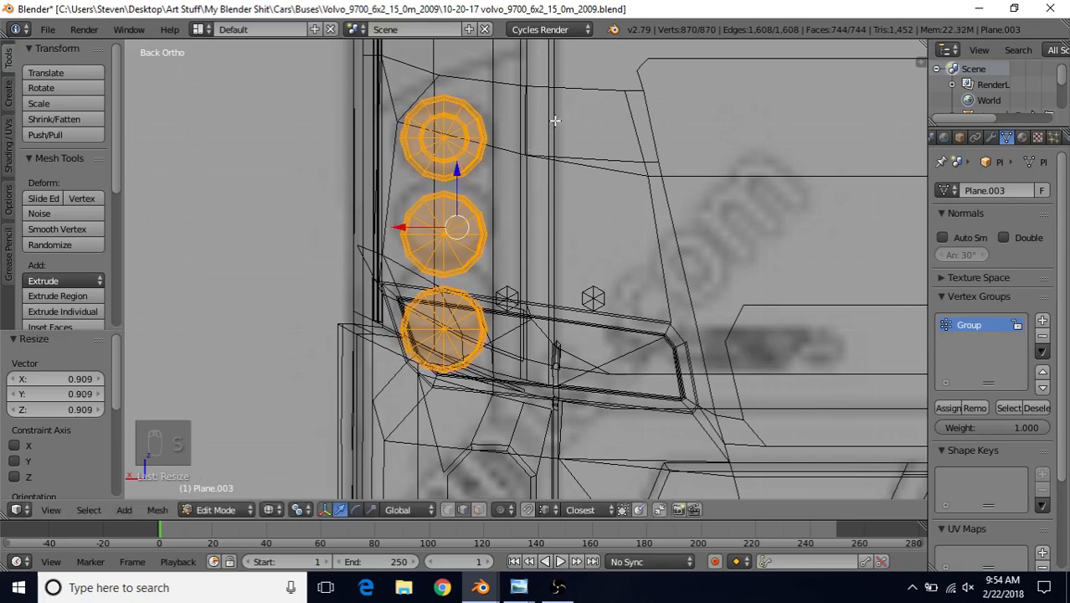
Step: Select the whole middle lamp and move it up about 0.006 along Z, closer to the upper lamp
right_click(456, 211)
key("b")
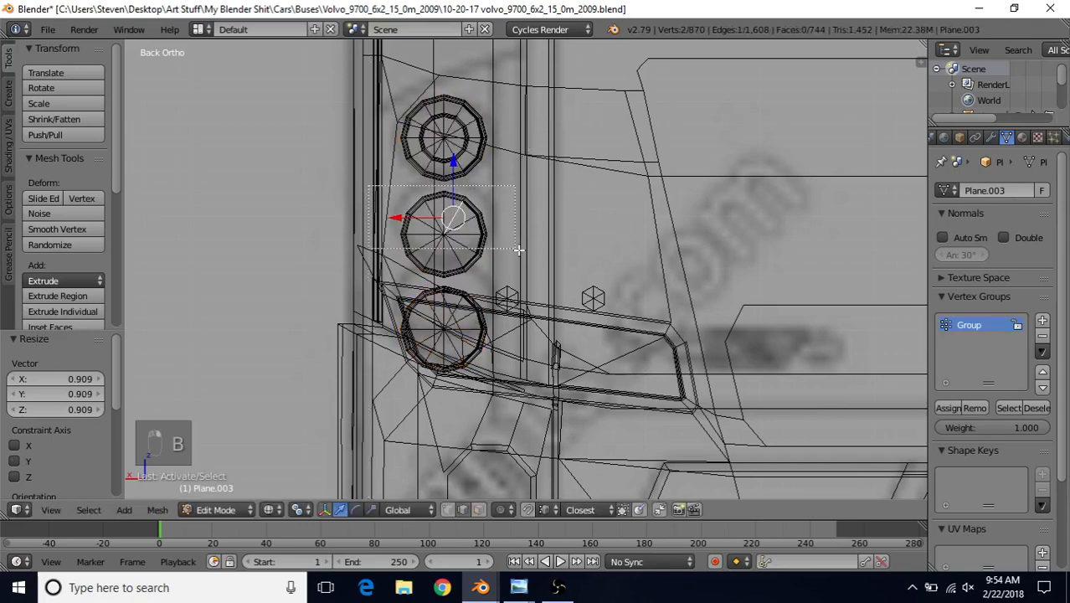
mouse_move(519, 249)
left_mouse_down()
mouse_move(536, 270)
mouse_move(516, 257)
left_mouse_up()
left_click_drag(459, 178, 446, 272)
Step: Select the whole lowest lamp and move it up about 0.010 along Z, closer to the middle lamp
key("a")
key("b")
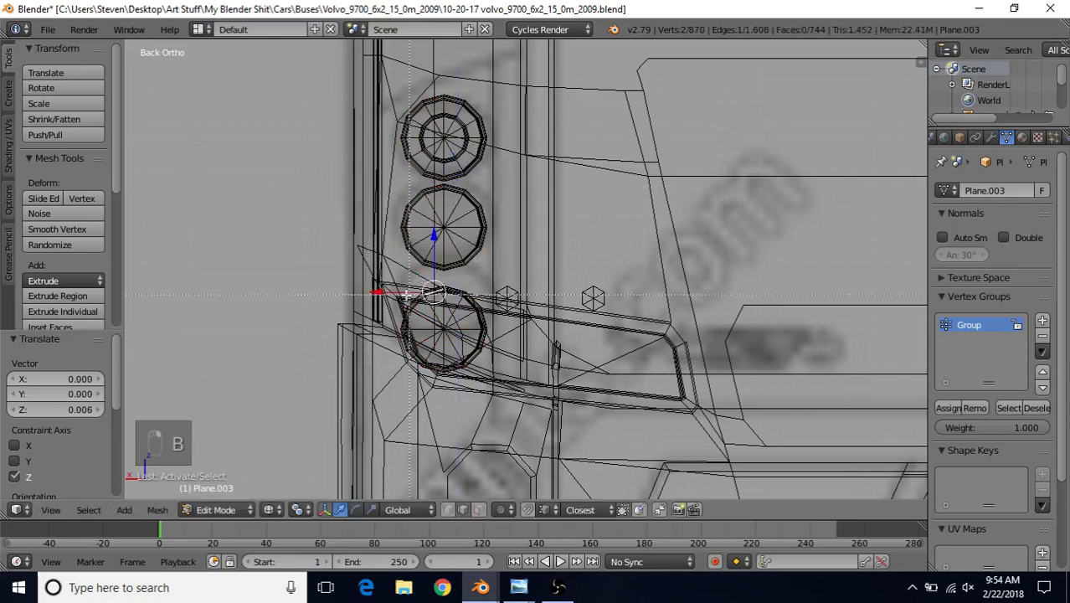
left_click_drag(375, 290, 587, 375)
left_click_drag(462, 273, 461, 259)
Step: Examine how the lowest lamp sits against the bumper edge and rear corner in solid and wireframe shading
key("z")
scroll(475, 281, "down", 7)
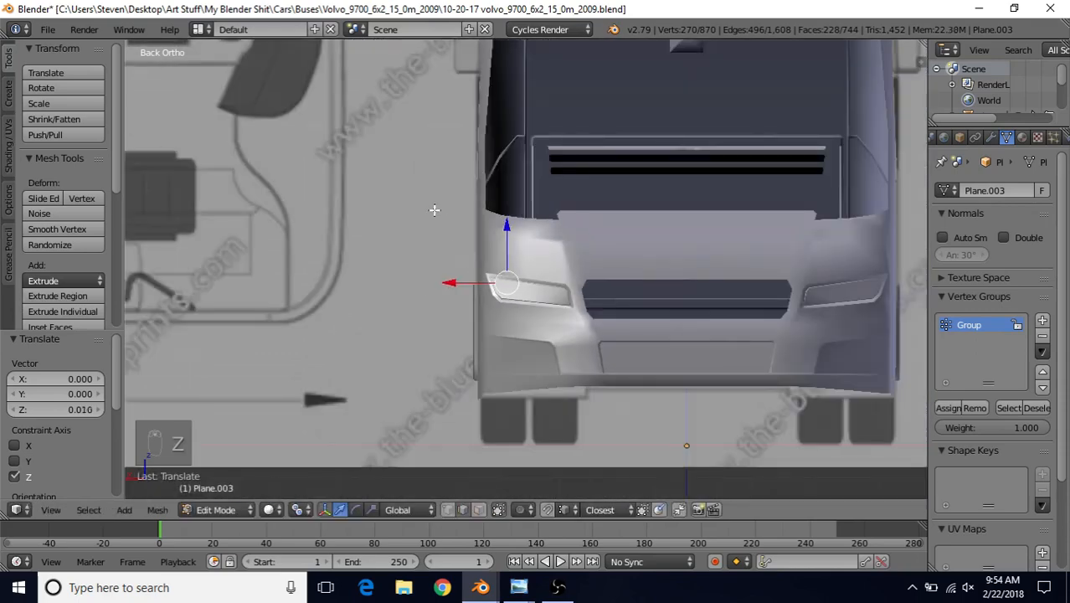
mouse_move(435, 210)
middle_mouse_down()
mouse_move(536, 242)
mouse_move(698, 230)
middle_mouse_up()
scroll(599, 311, "up", 9)
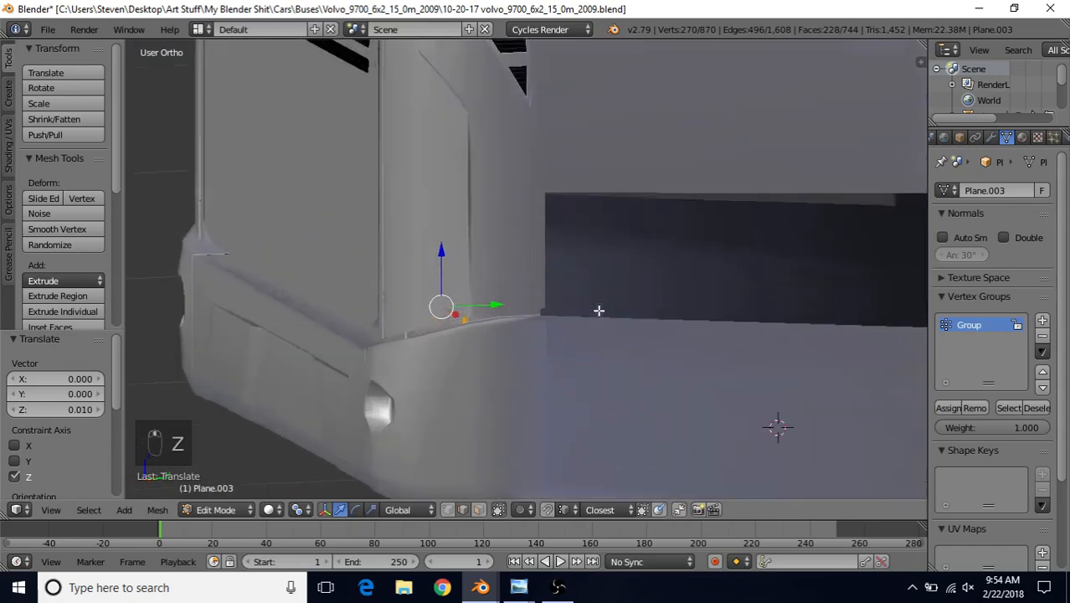
middle_click_drag(486, 362, 639, 306)
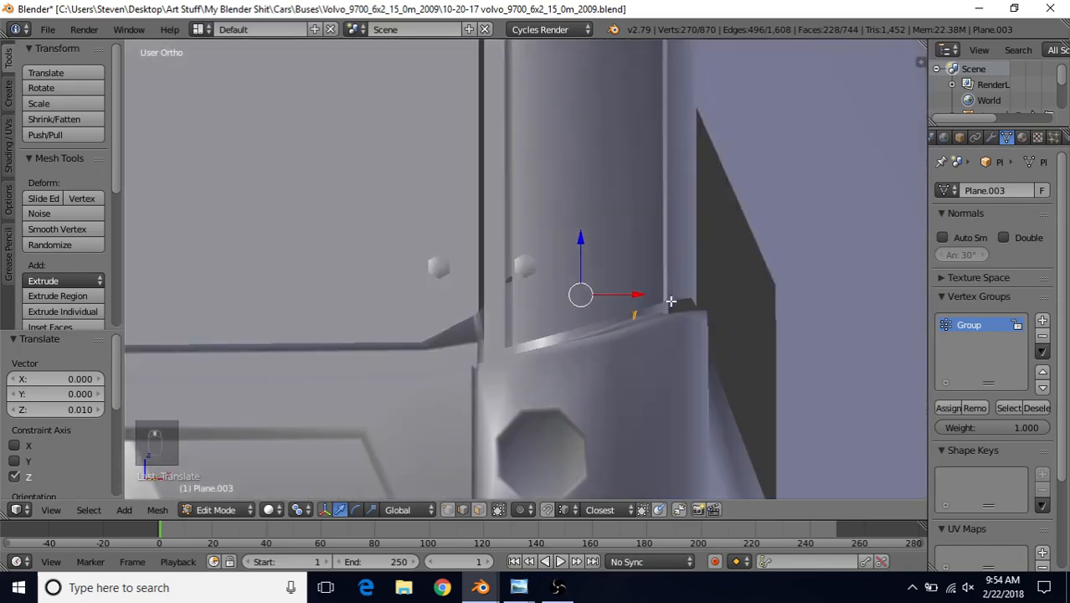
key("z")
key("z")
key("z")
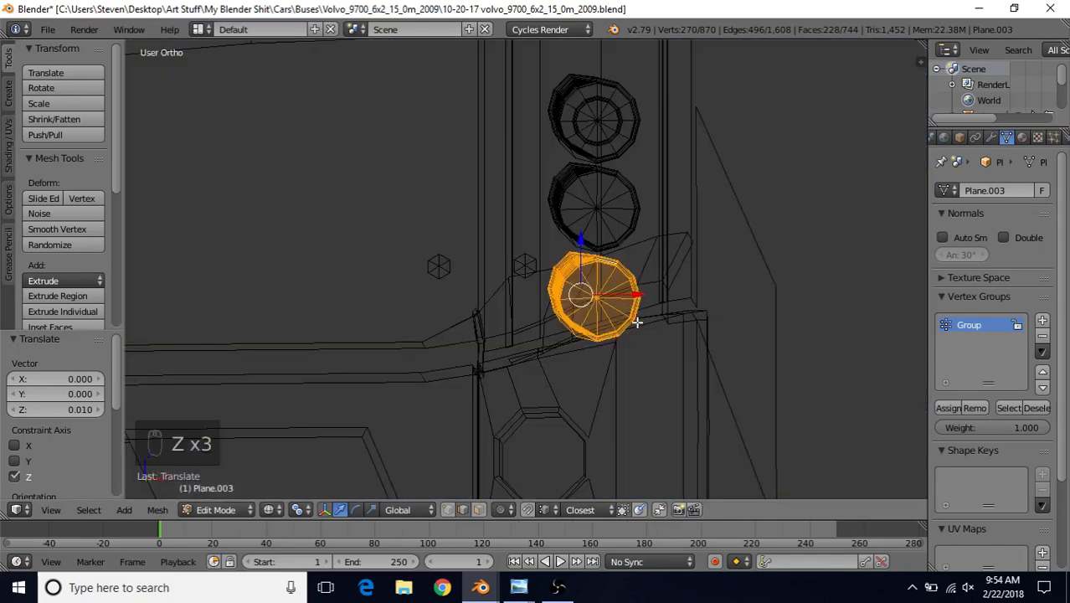
key("z")
key("ctrl+KP_1")
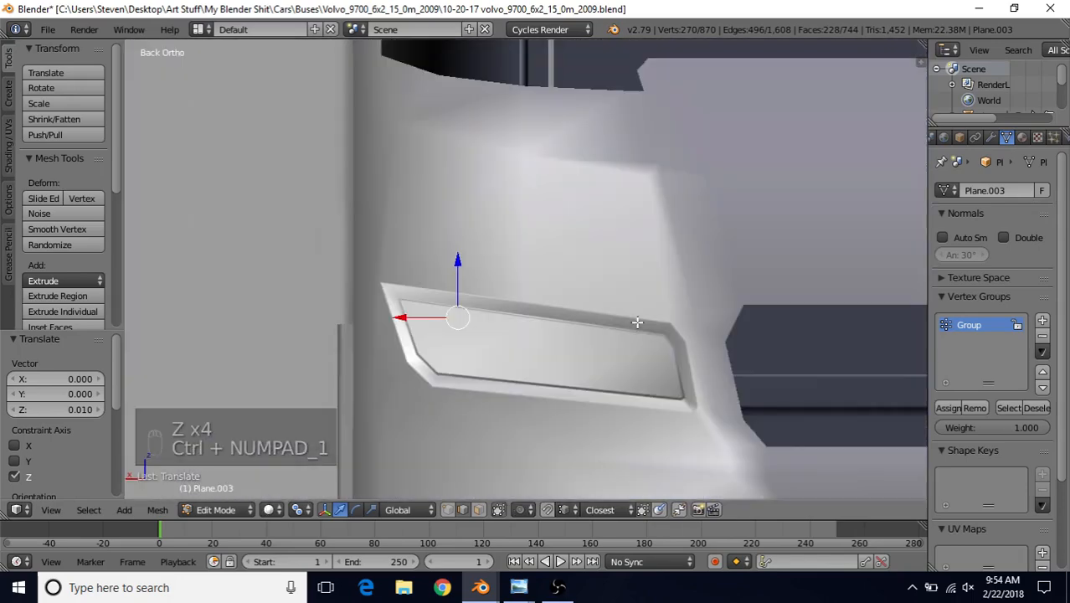
key("z")
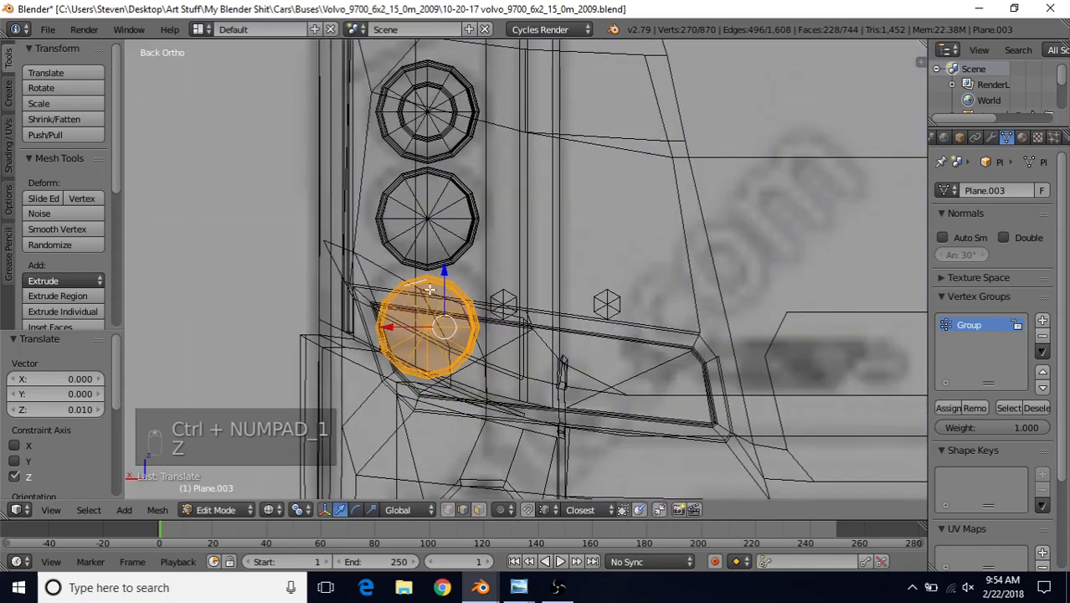
Step: Select all three lamps and shift them about -0.002 along X to centre them on the rear corner panel
scroll(442, 260, "down", 2)
key("a")
key("a")
key("a")
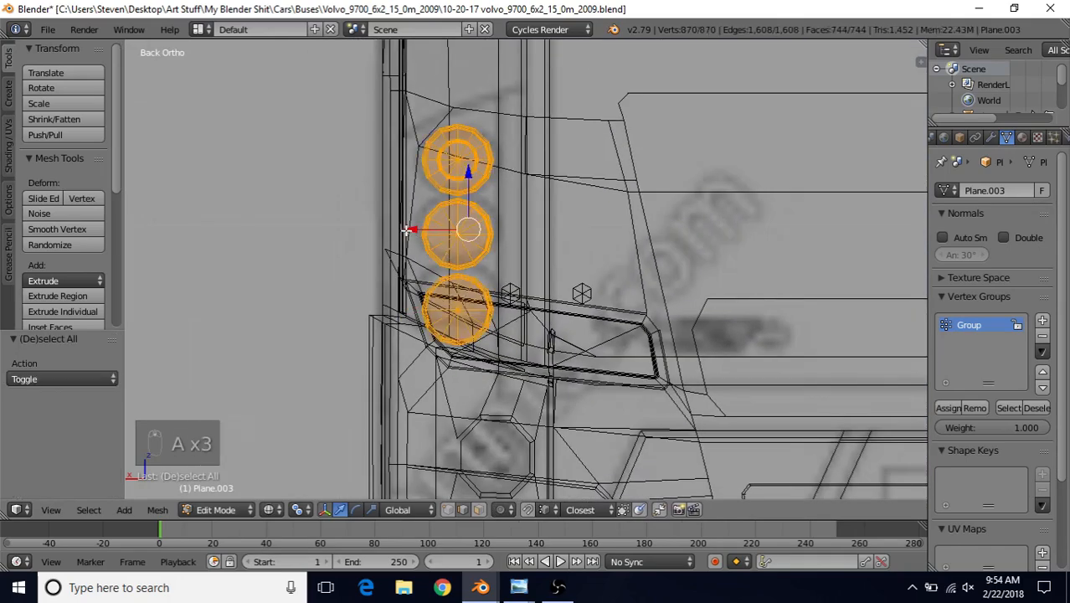
key("g")
key("x")
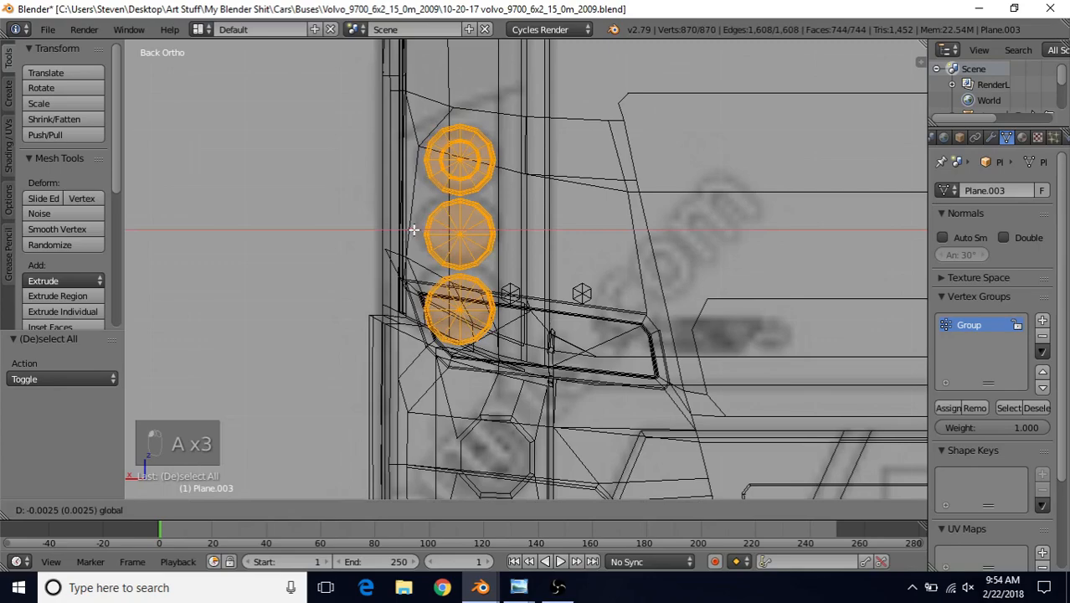
left_click(413, 230)
key("z")
mouse_move(486, 262)
middle_mouse_down()
mouse_move(503, 273)
mouse_move(323, 234)
mouse_move(788, 279)
mouse_move(558, 385)
mouse_move(555, 362)
middle_mouse_up()
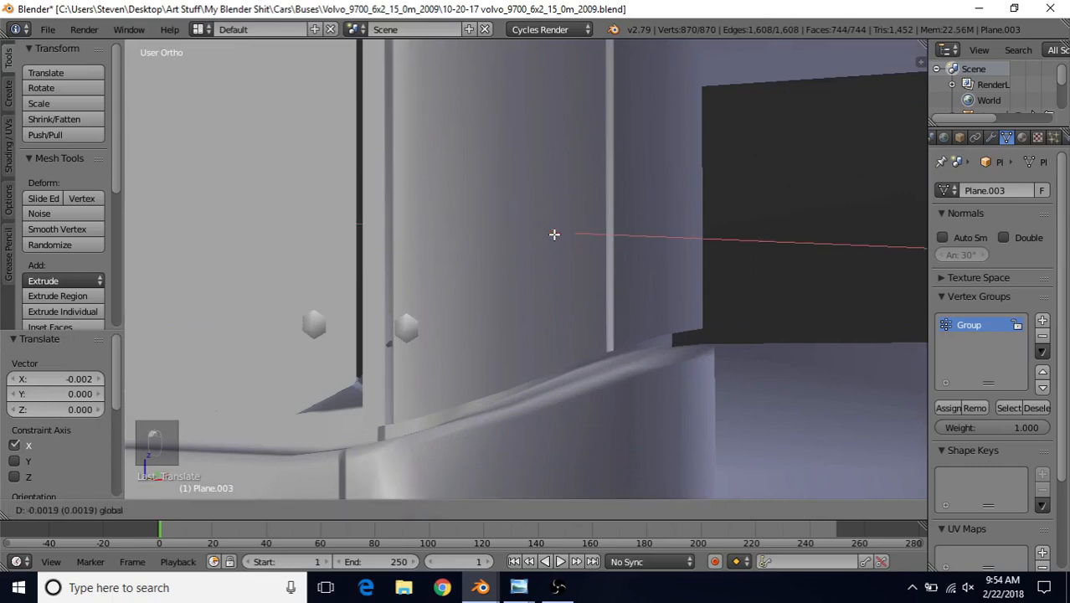
key("Tab")
middle_click_drag(550, 303, 523, 289)
Step: Select all lamp geometry in the back wireframe view and raise it about 0.003 along Z
key("Tab")
key("a")
key("a")
key("a")
key("a")
key("a")
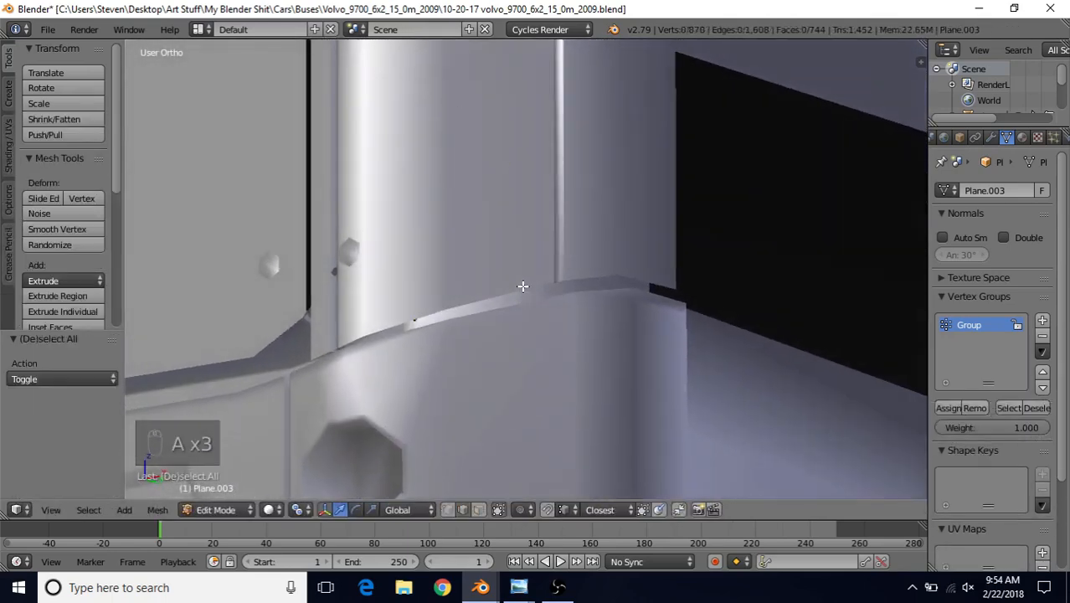
key("ctrl+KP_1")
key("z")
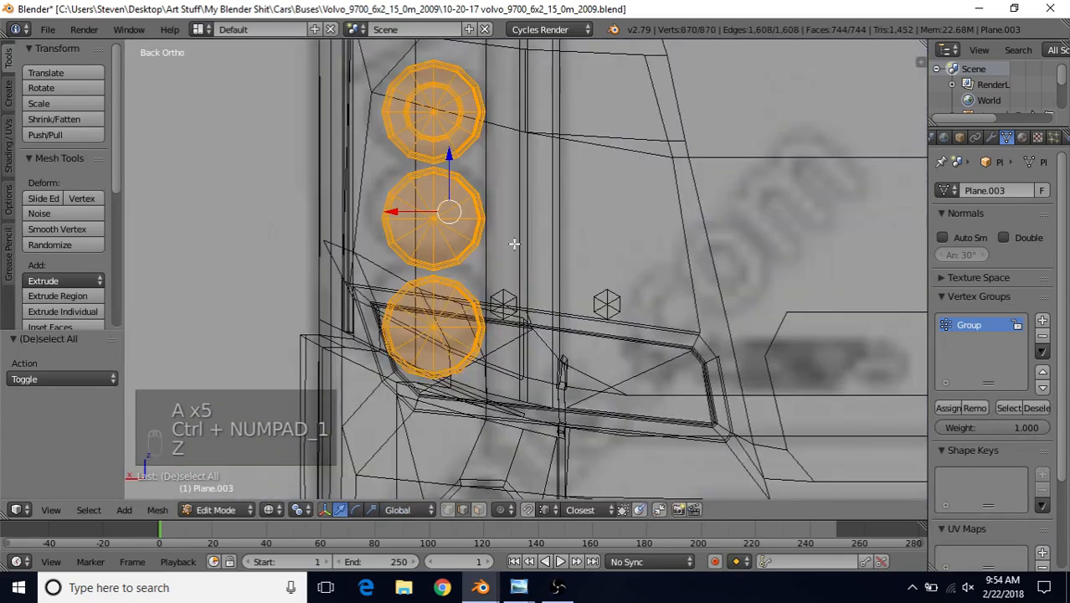
left_click_drag(448, 153, 444, 147)
Step: Examine the raised lamps against the bumper and rear corner from several angles in solid and wireframe shading
key("z")
scroll(460, 302, "down", 3)
middle_click_drag(463, 306, 724, 263)
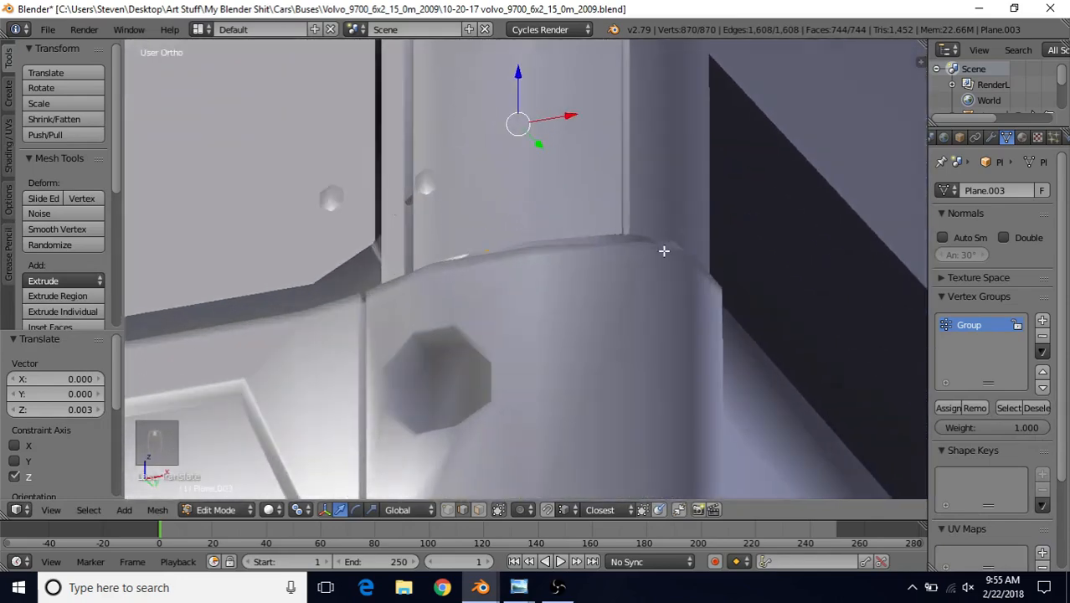
middle_click_drag(664, 246, 604, 246)
key("Tab")
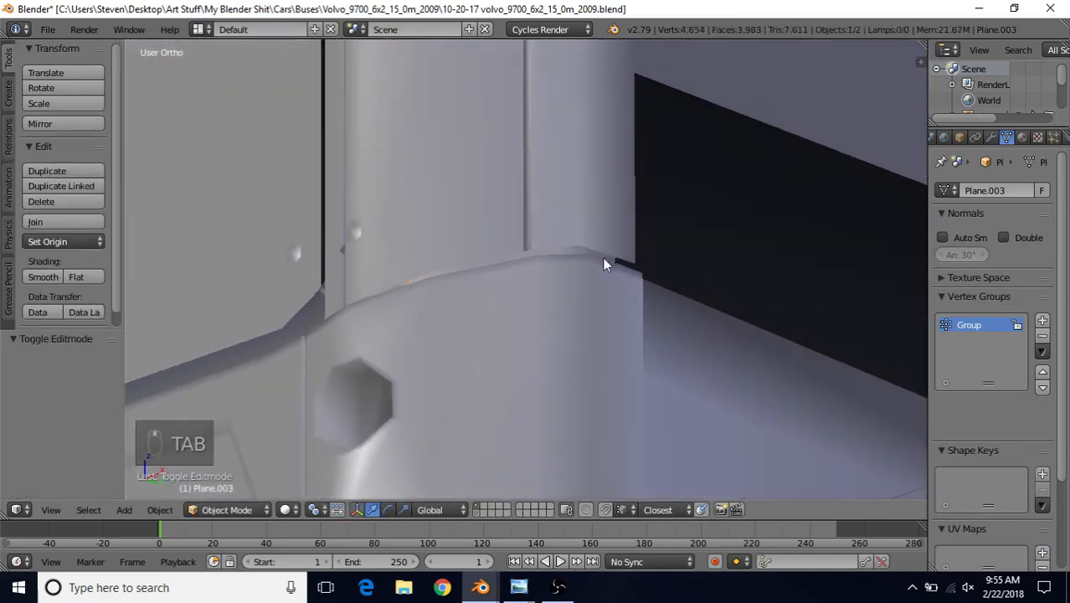
middle_click_drag(595, 289, 509, 292)
key("Tab")
key("z")
key("a")
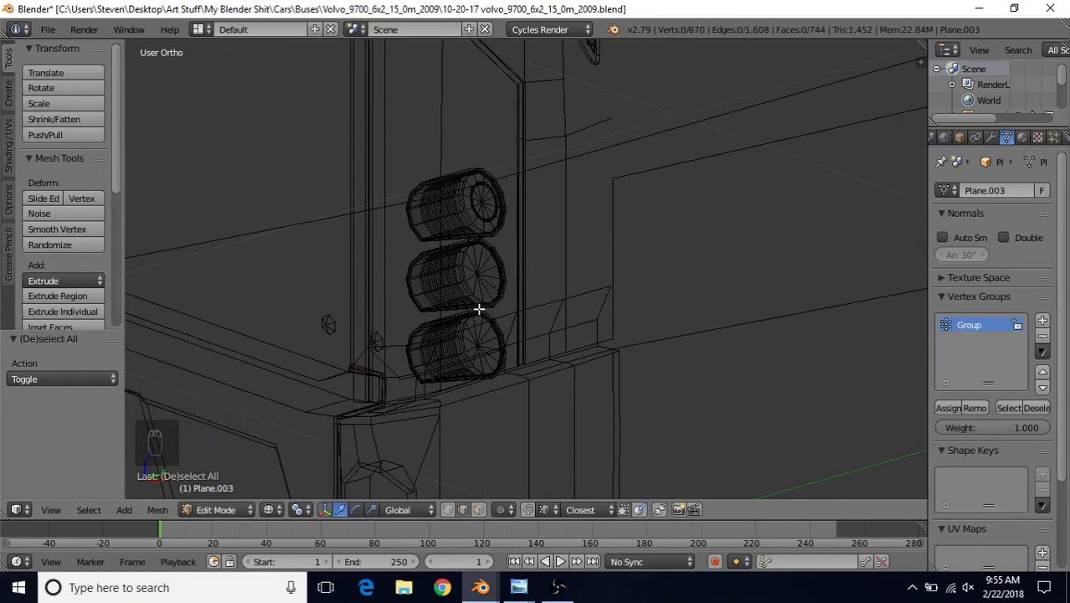
key("z")
scroll(471, 320, "down", 5)
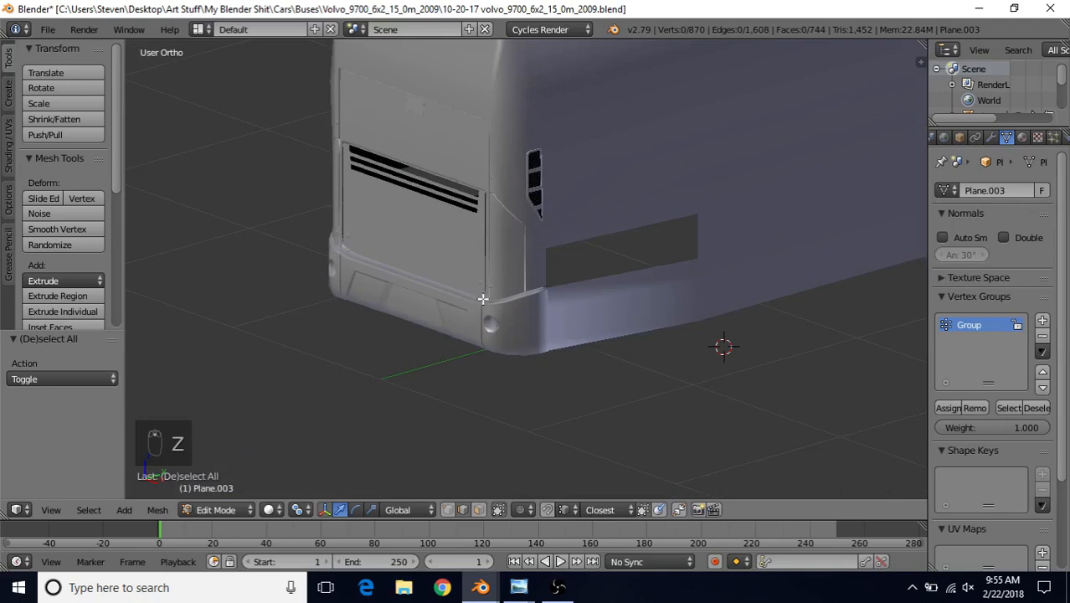
scroll(483, 298, "up", 1)
Step: Return to Object Mode and open the file commands
key("Tab")
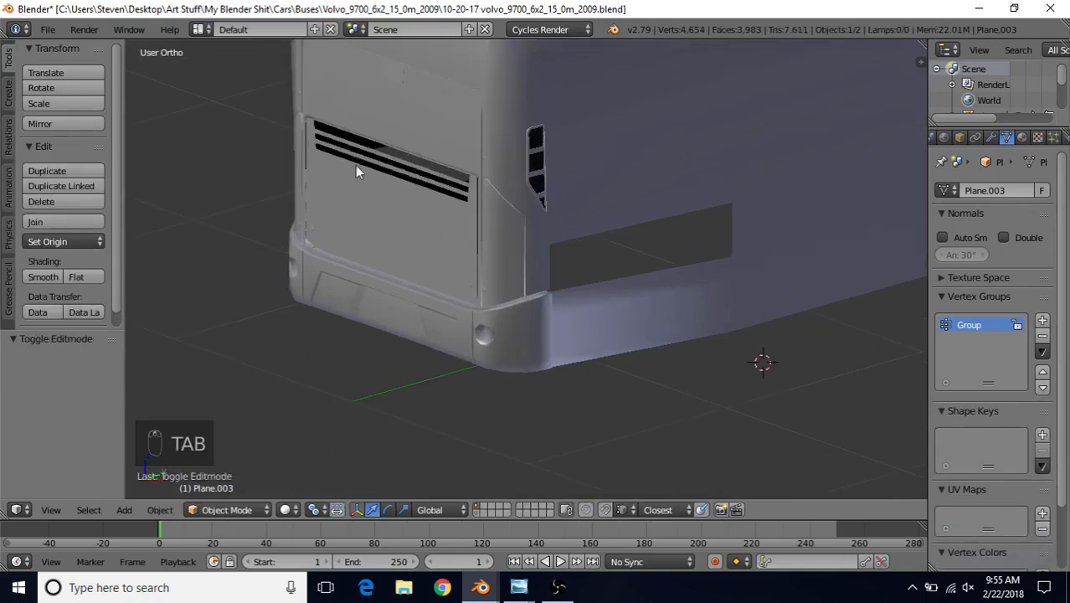
left_click(48, 30)
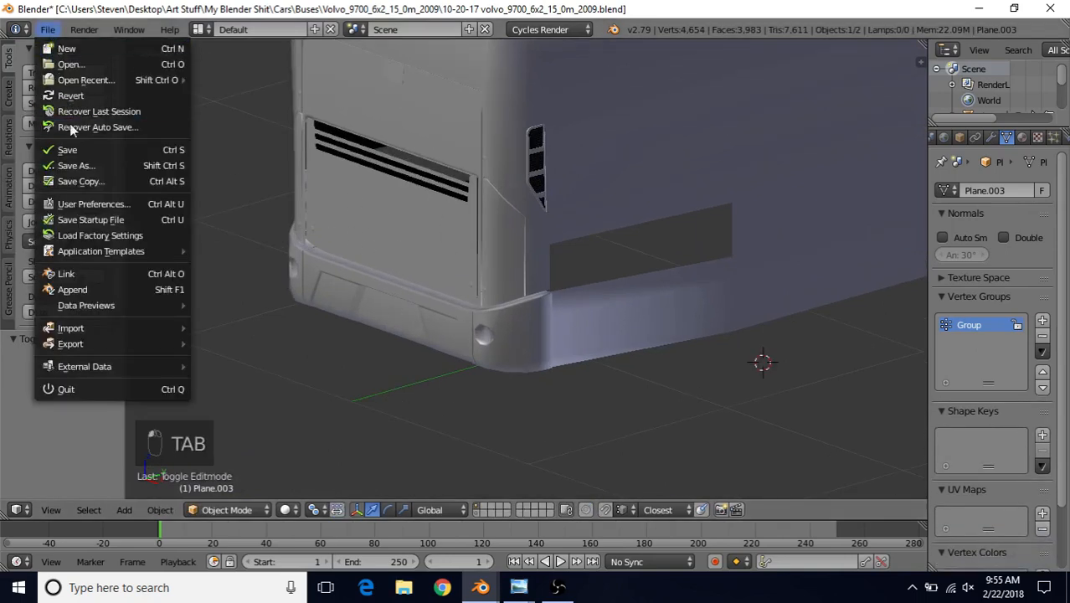